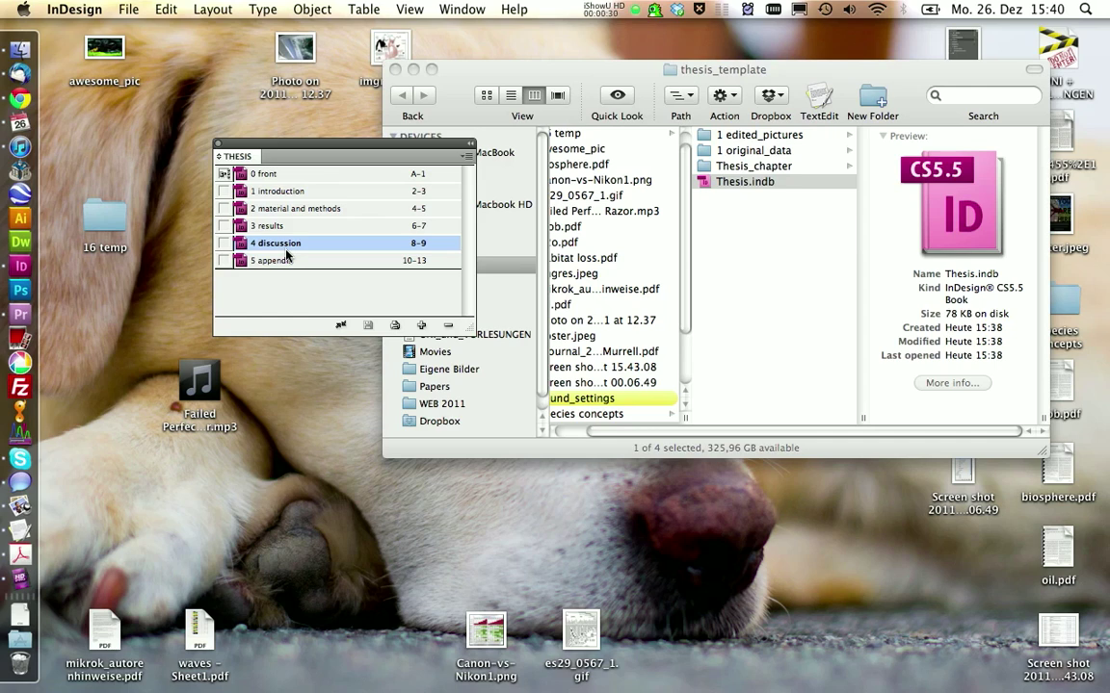
- Open the 0 front document from the THESIS book
double_click(274, 175)
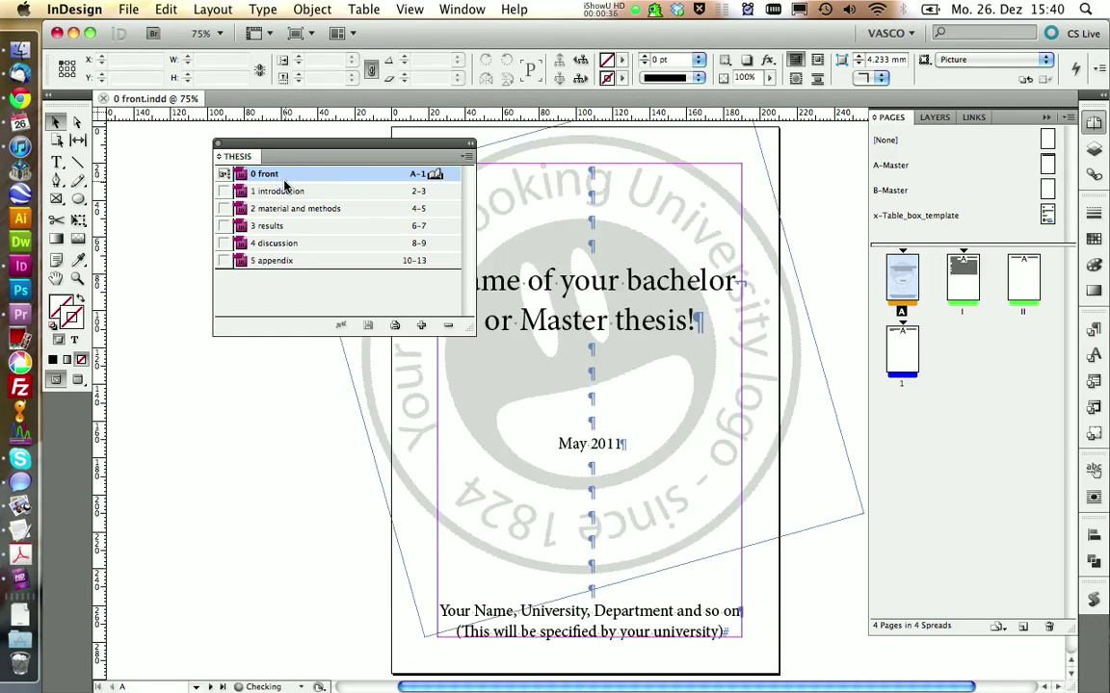
left_click(438, 175)
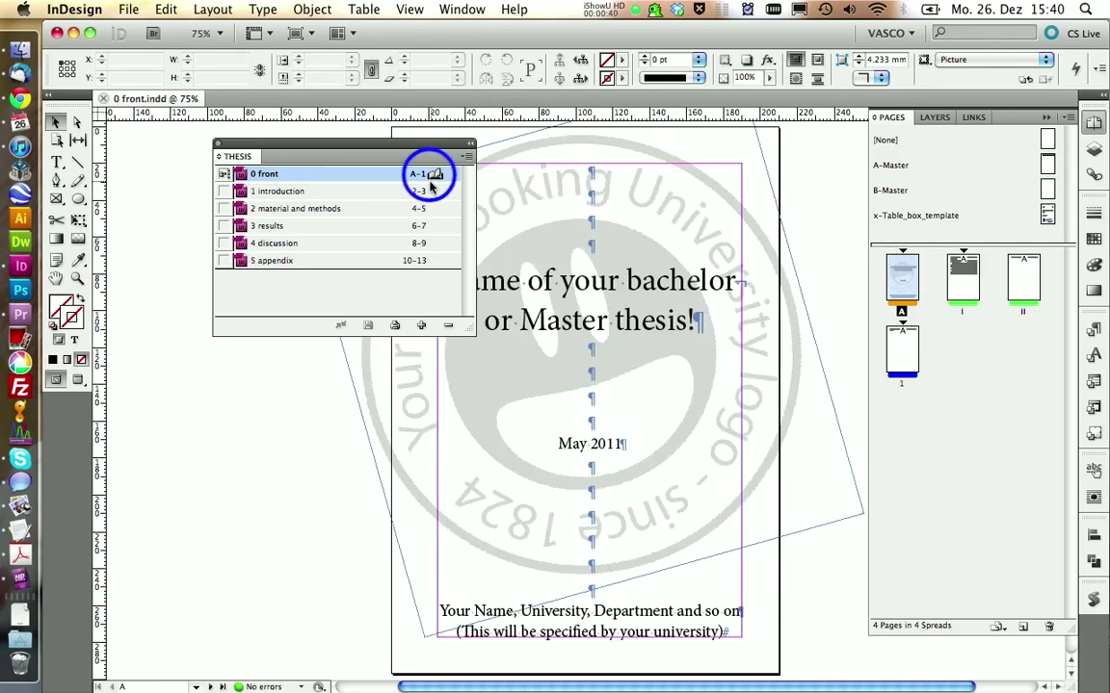
- Switch to Finder, inspect the InDesign chapter files in the Thesis_chapter folder, and return to InDesign
left_click(20, 59)
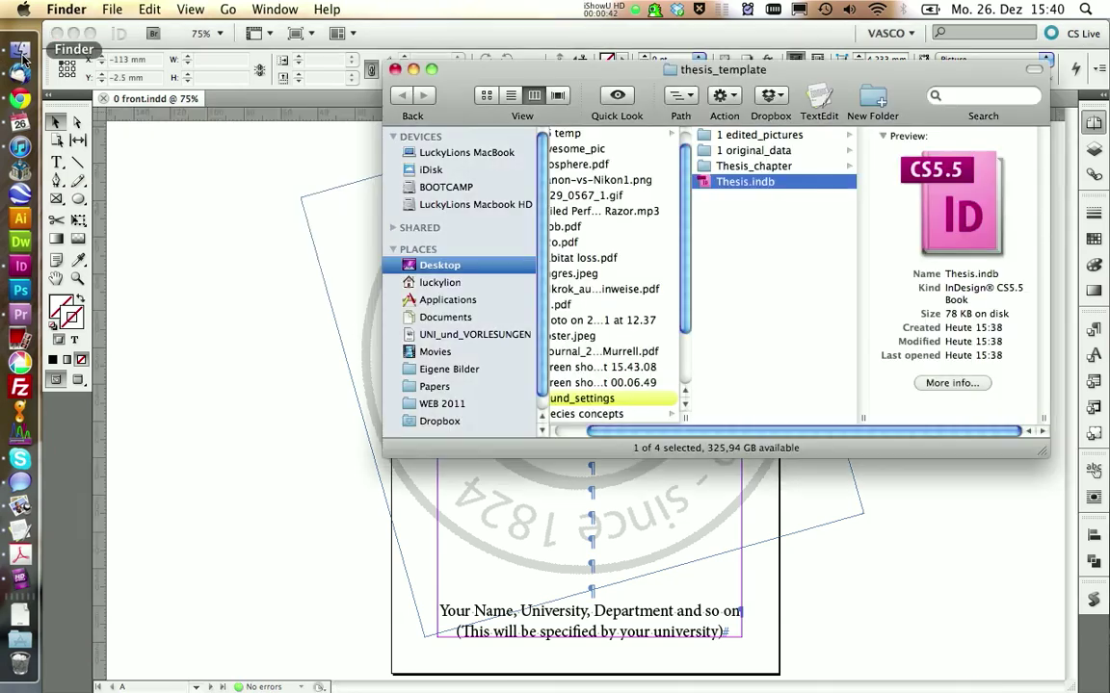
left_click(742, 168)
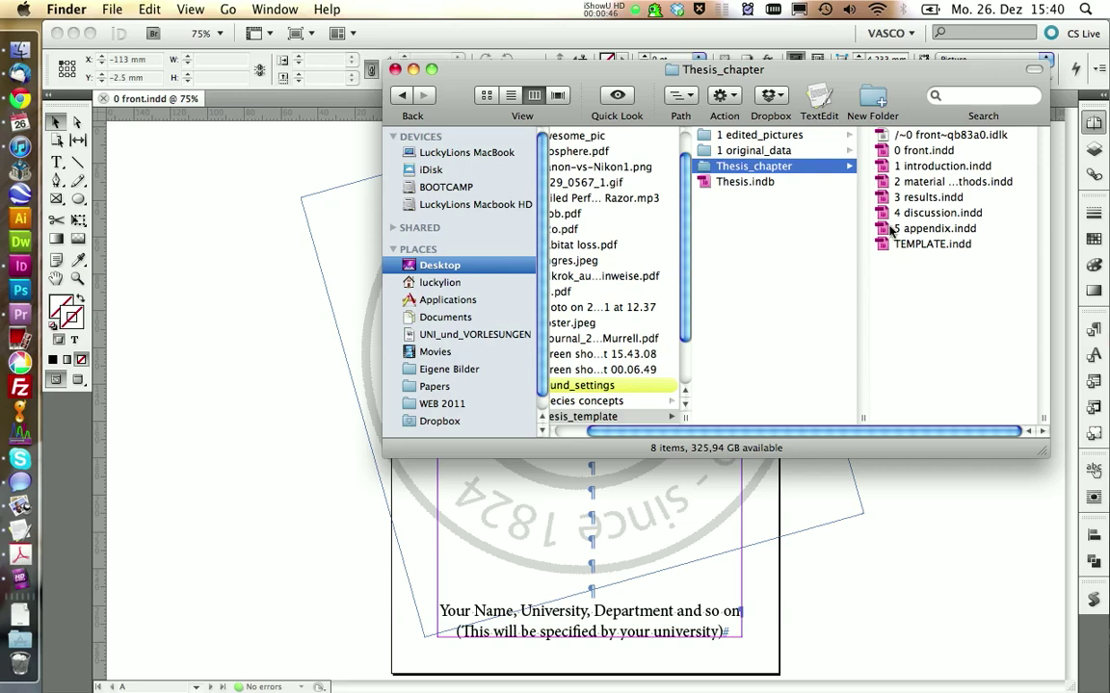
left_click(883, 167)
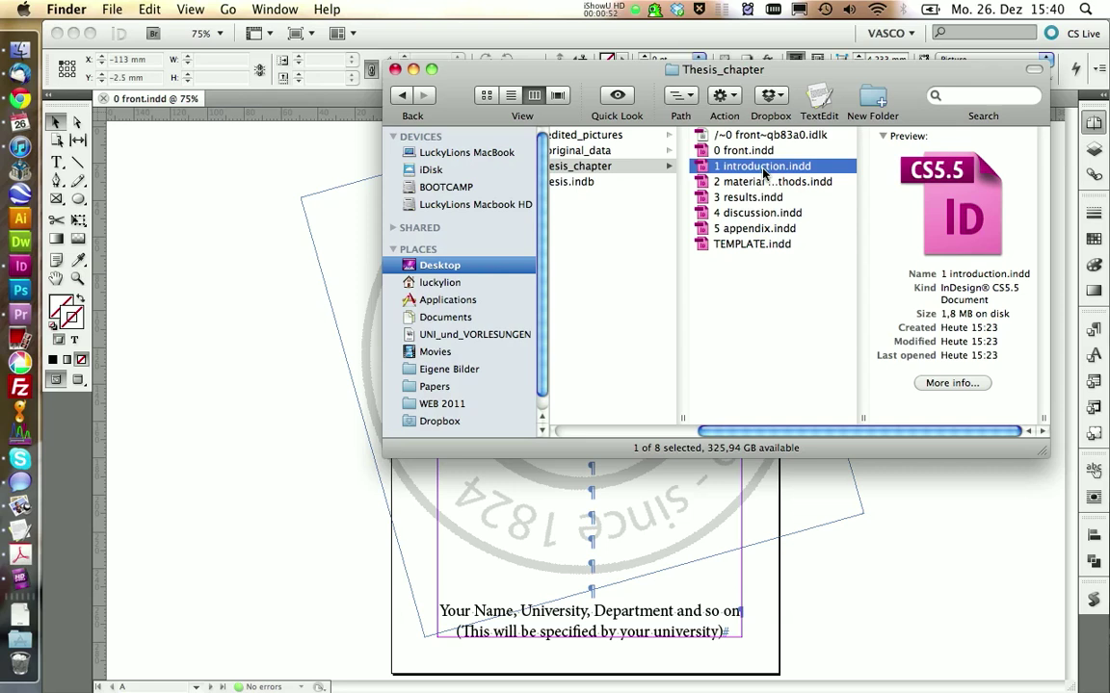
left_click(643, 183)
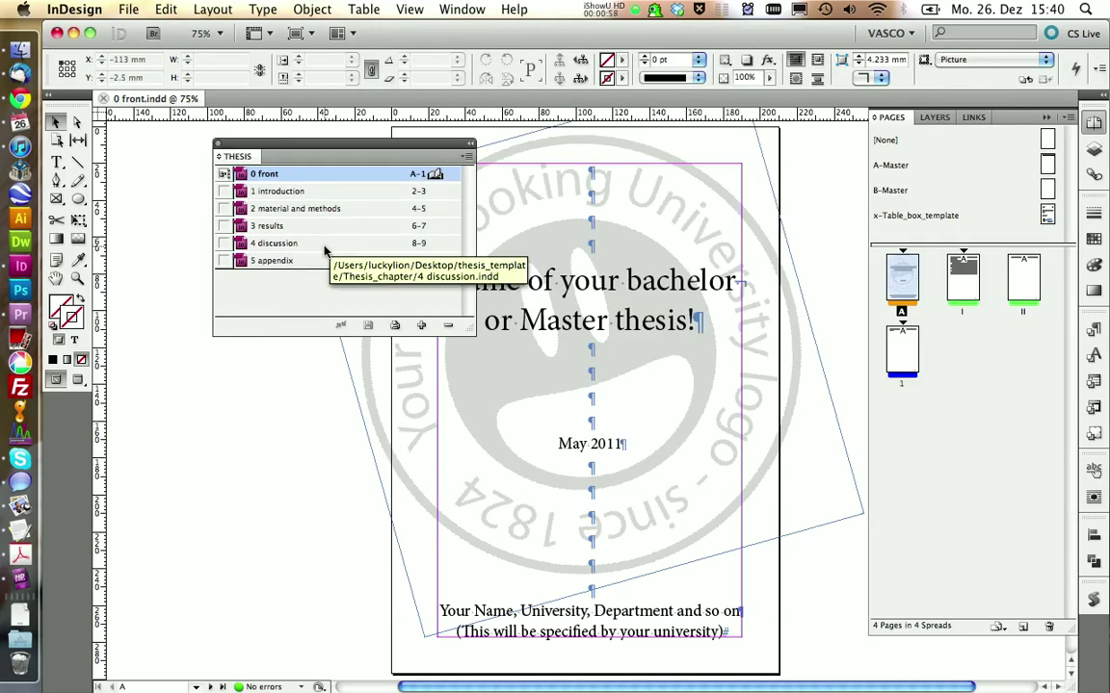
- Move the THESIS book panel clear of the cover page and select the cover's text frame
left_click_drag(364, 151, 247, 160)
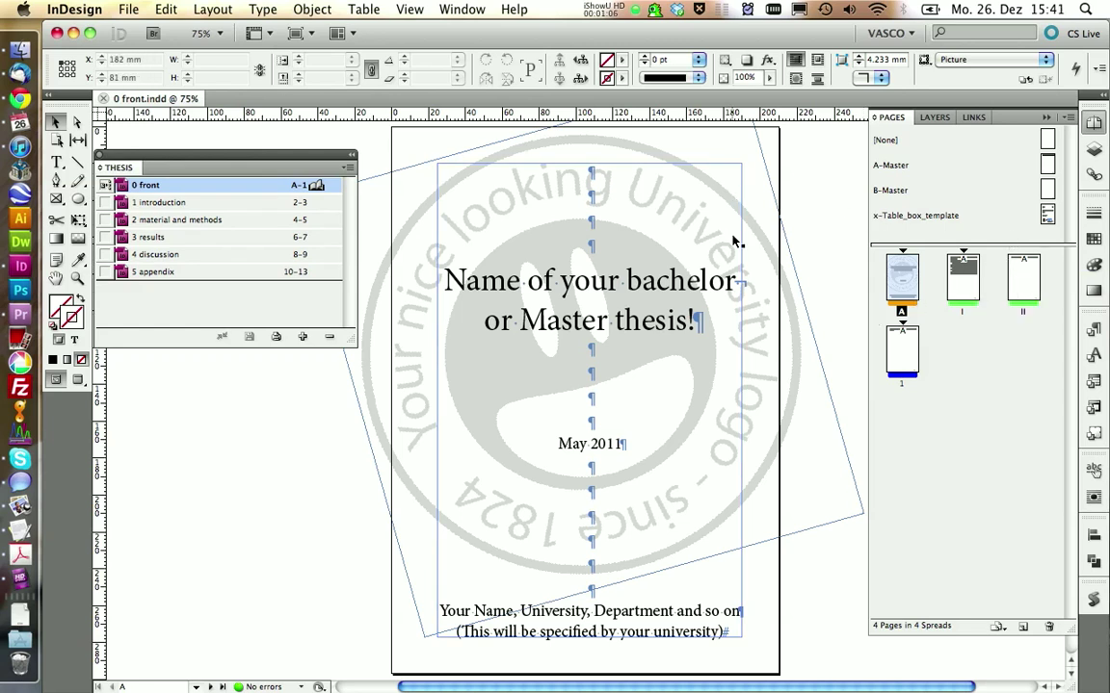
left_click(733, 196)
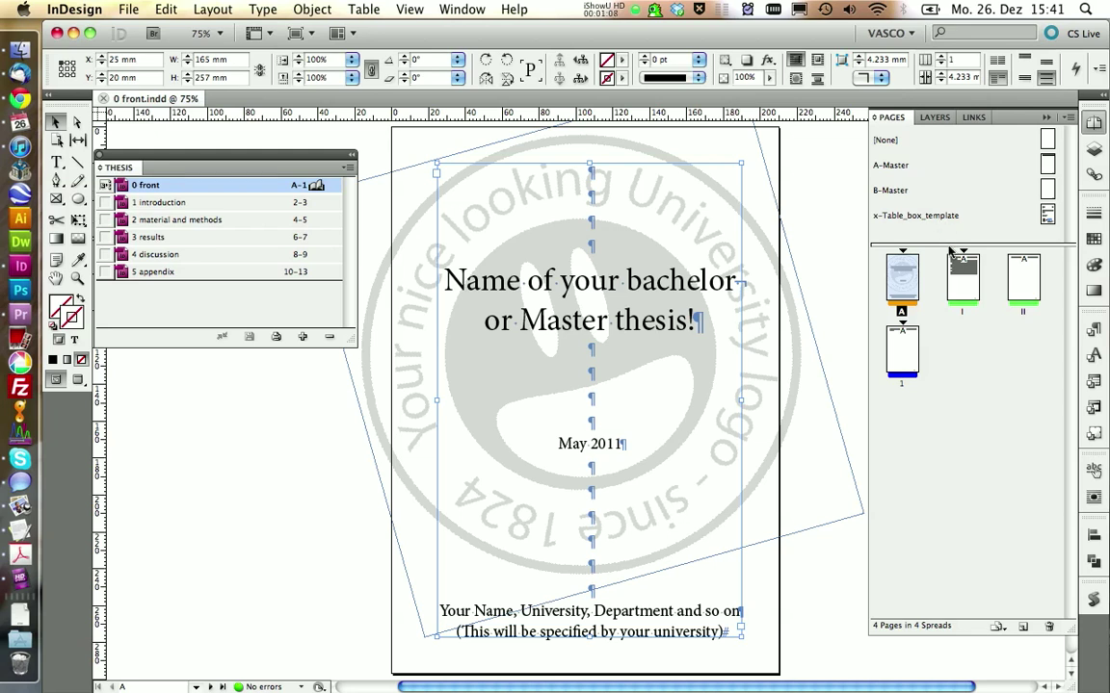
- Go to the table of contents on page I and review its Margins and Columns settings without changing them
double_click(962, 279)
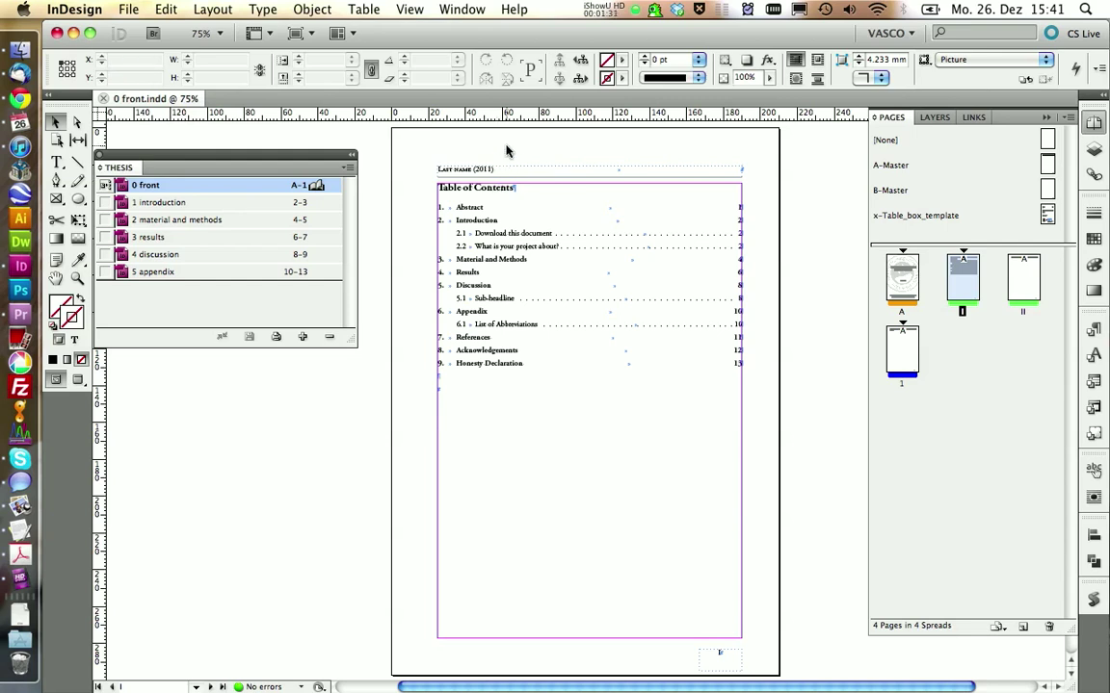
left_click(224, 10)
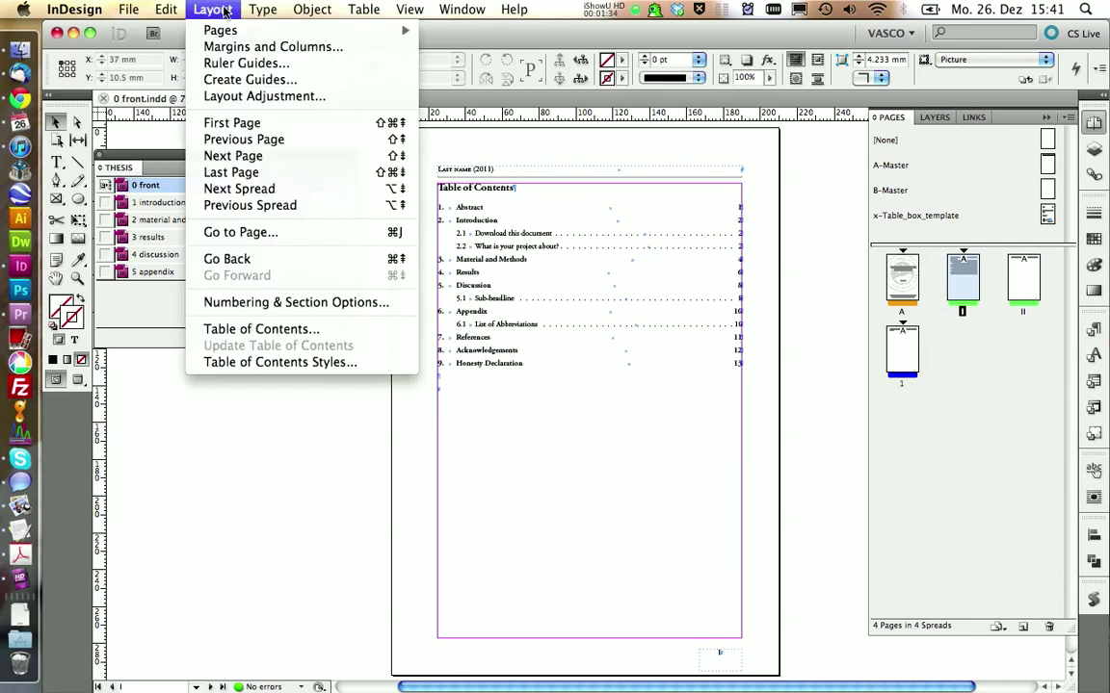
left_click(261, 46)
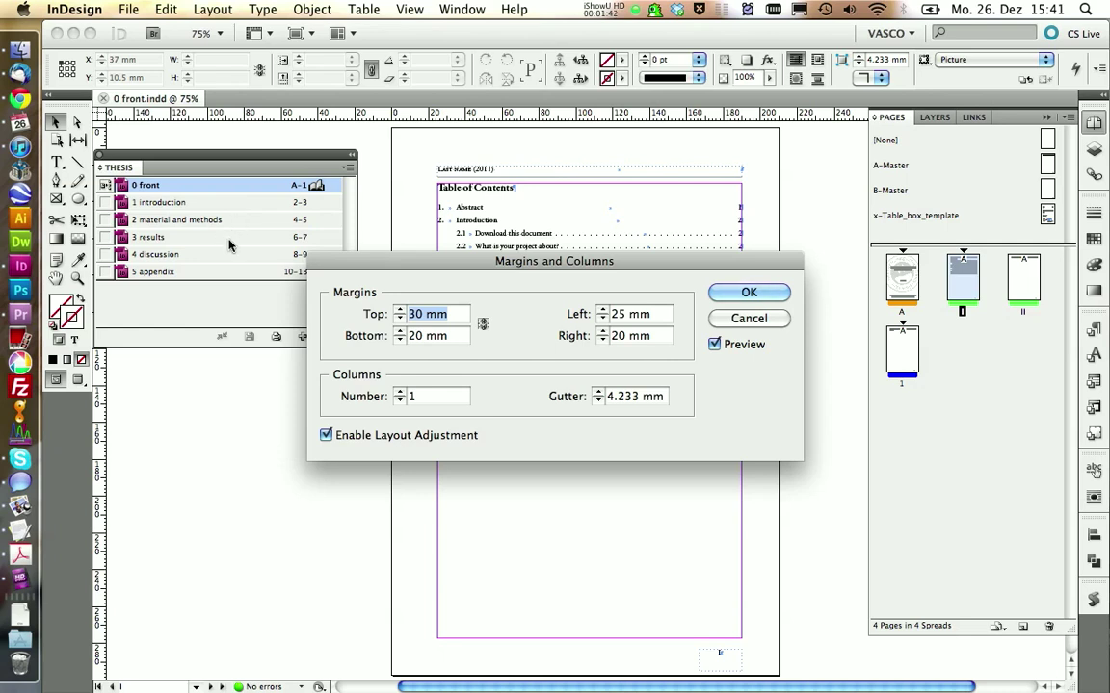
key("Escape")
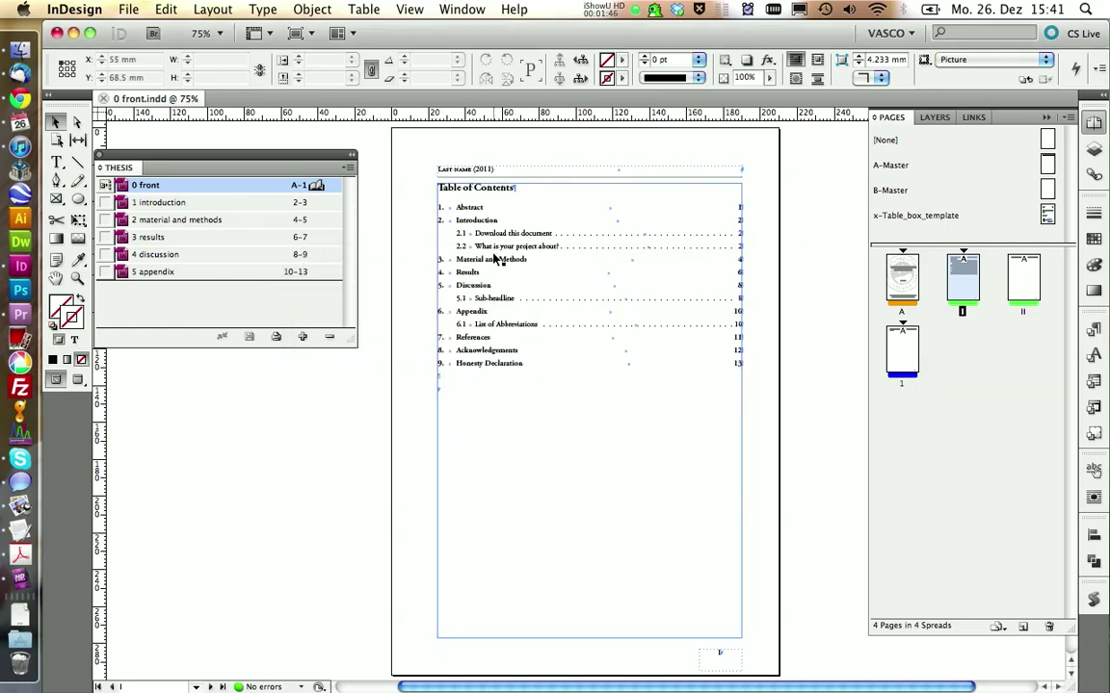
- Open the A-Master page and review the Layout Adjustment options without changing them
double_click(922, 171)
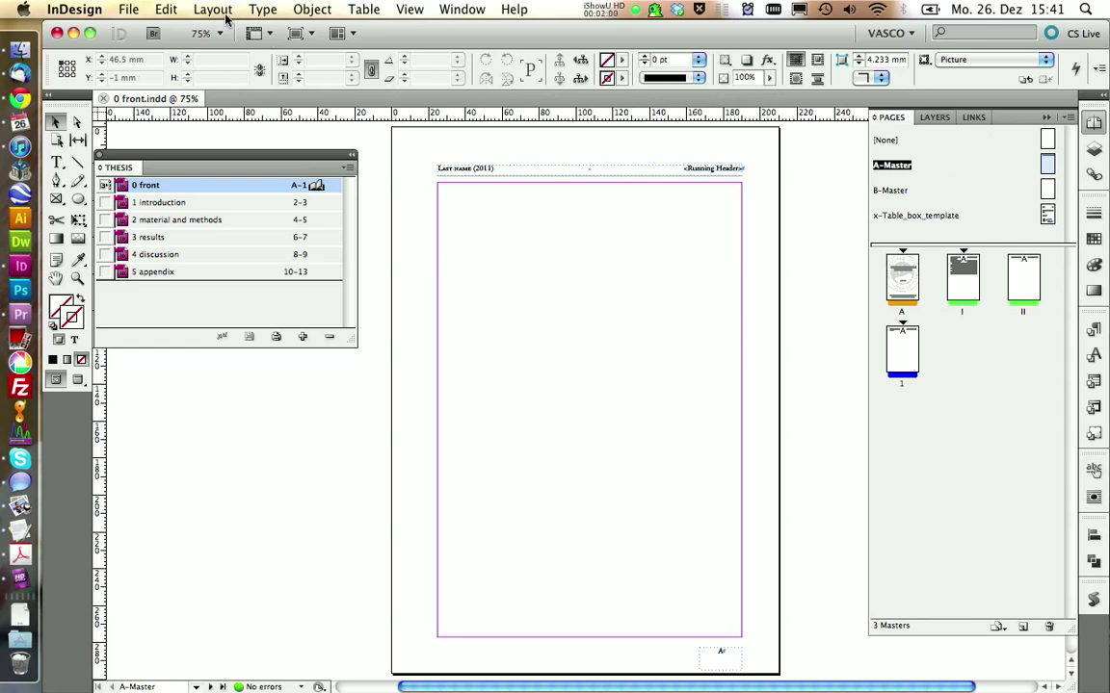
left_click(214, 10)
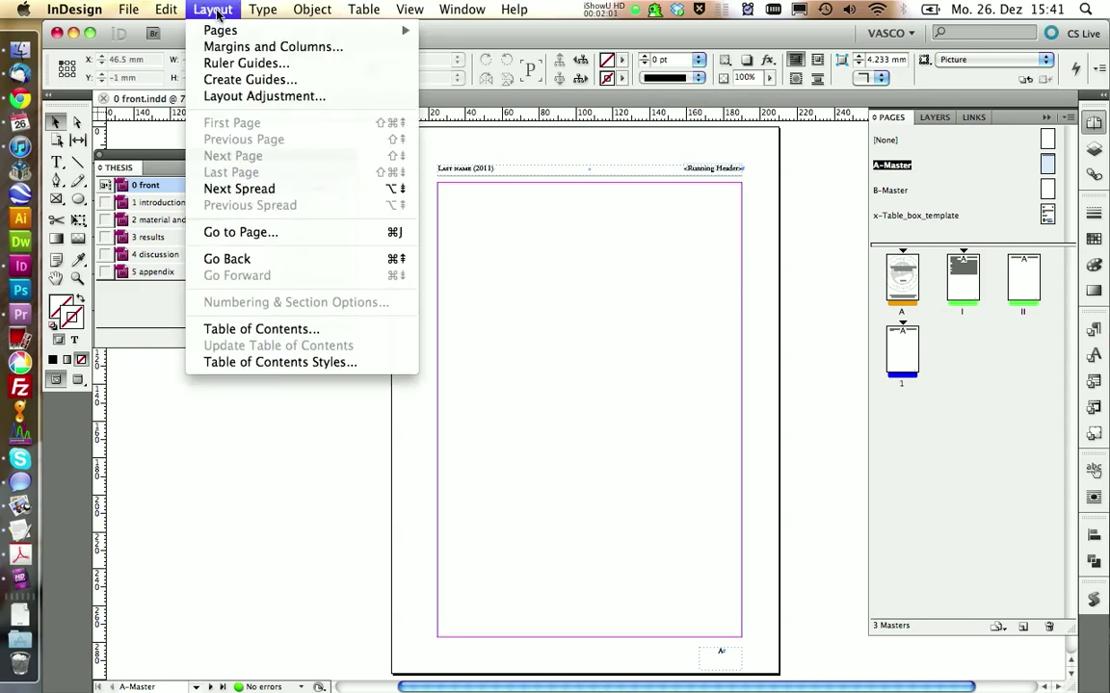
left_click(231, 96)
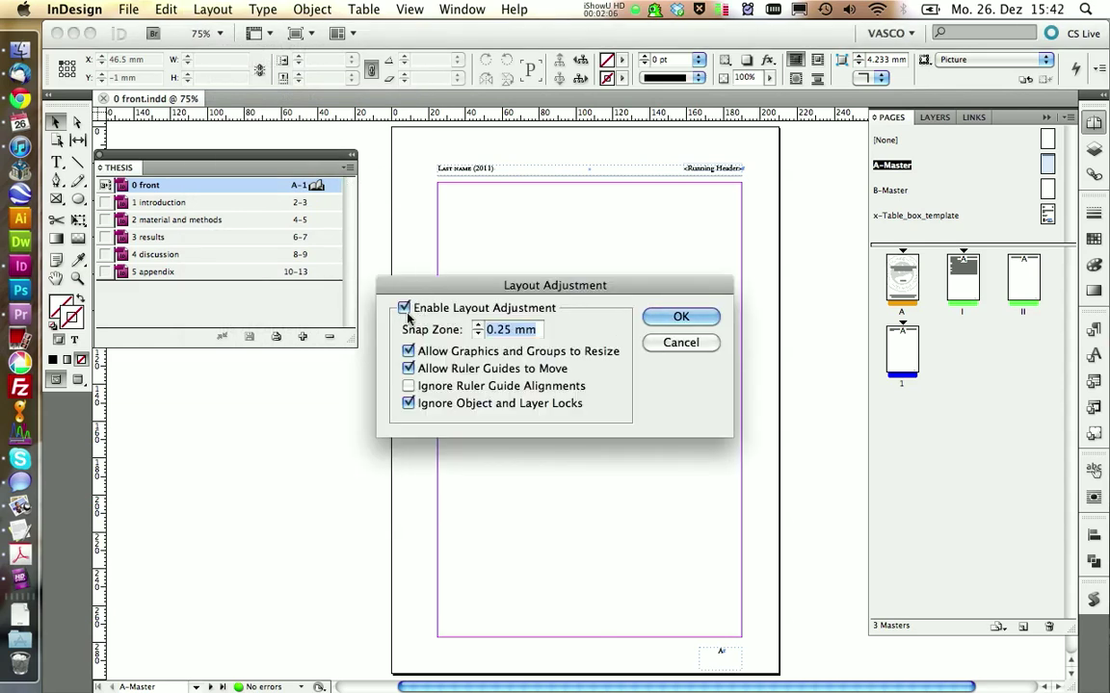
left_click(681, 344)
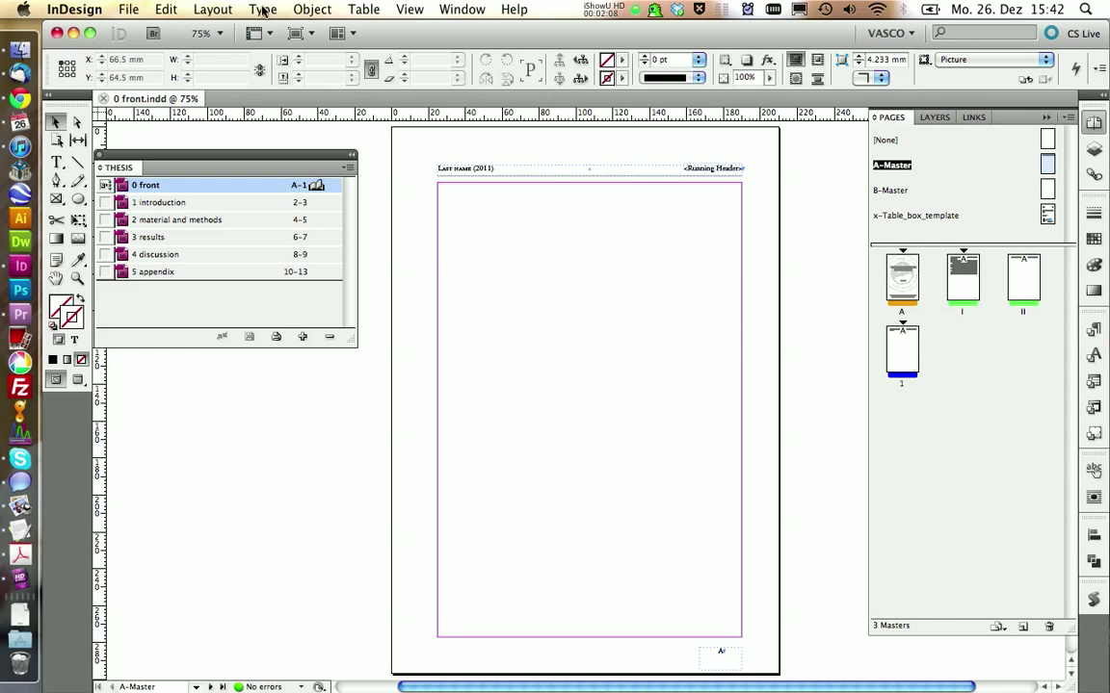
- Set the top margin of A-Master to 40 mm with layout adjustment enabled
left_click(213, 8)
left_click(231, 47)
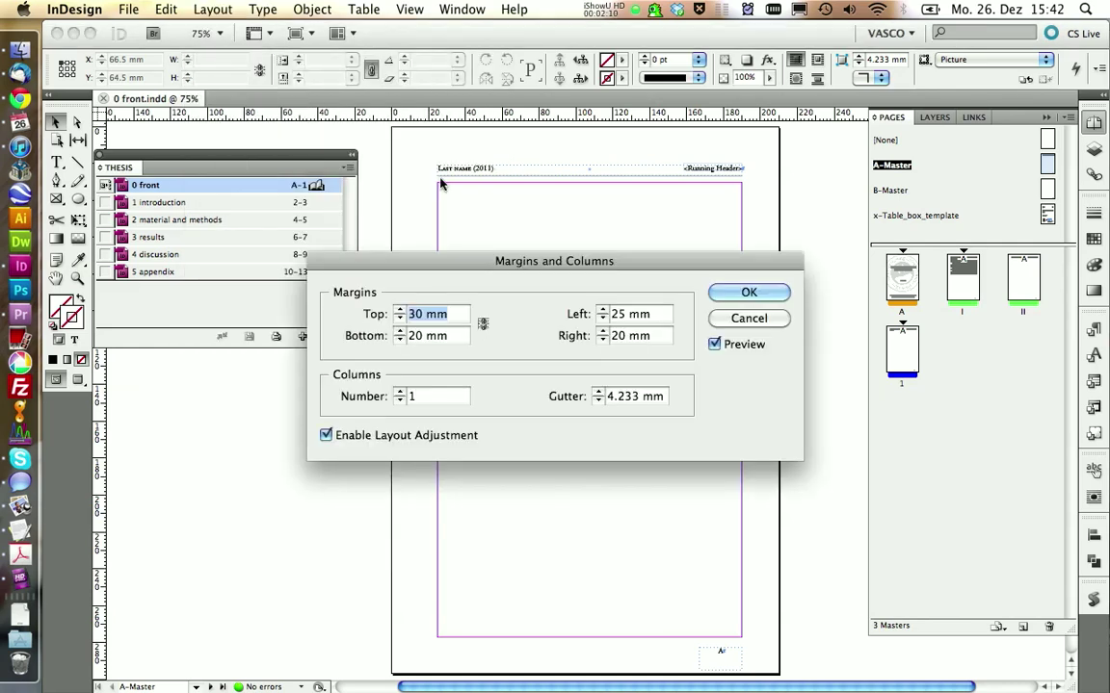
left_click(406, 314)
key("Delete")
key("Delete")
type("4")
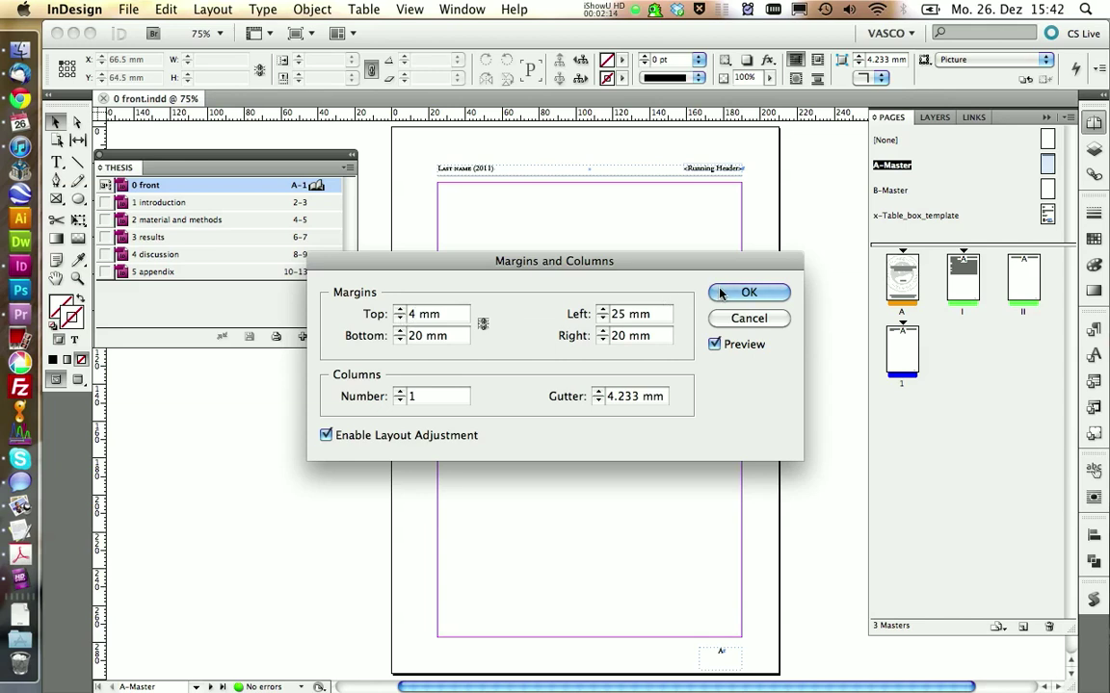
type("0")
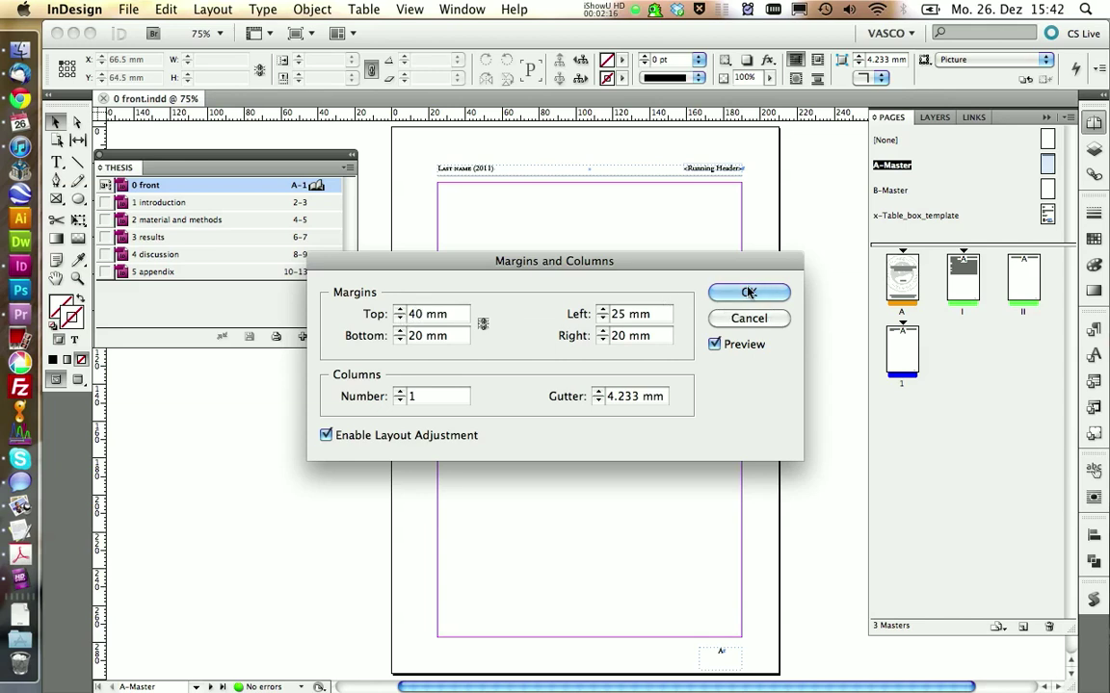
left_click(749, 293)
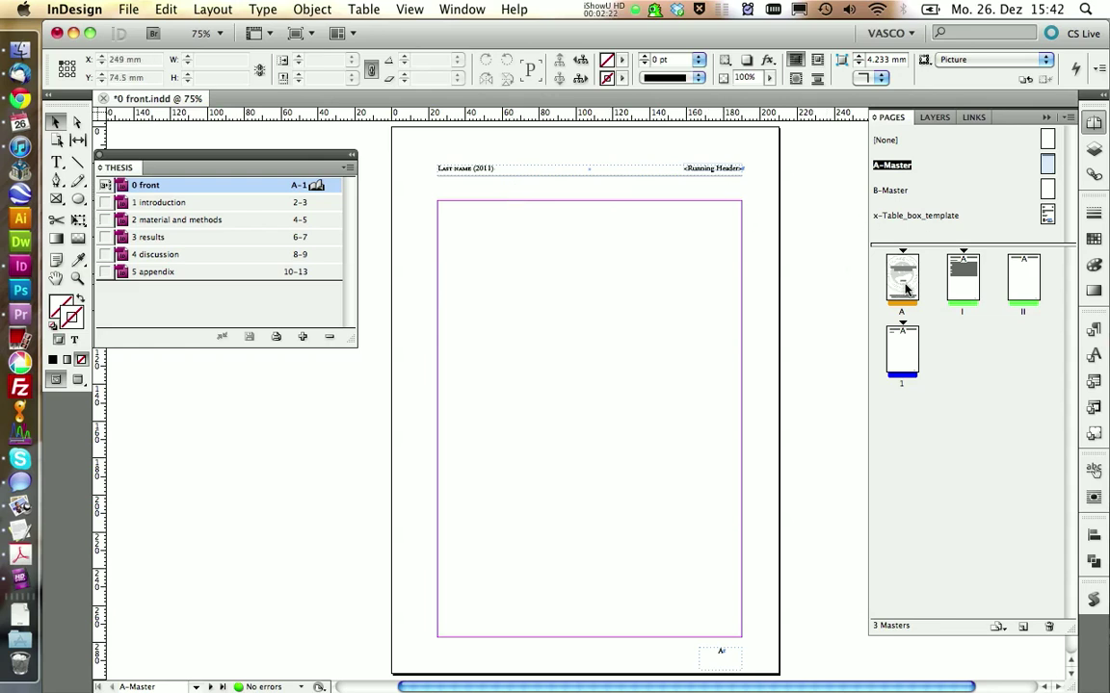
- Check the adjusted top margin on pages I, II and 1
double_click(962, 280)
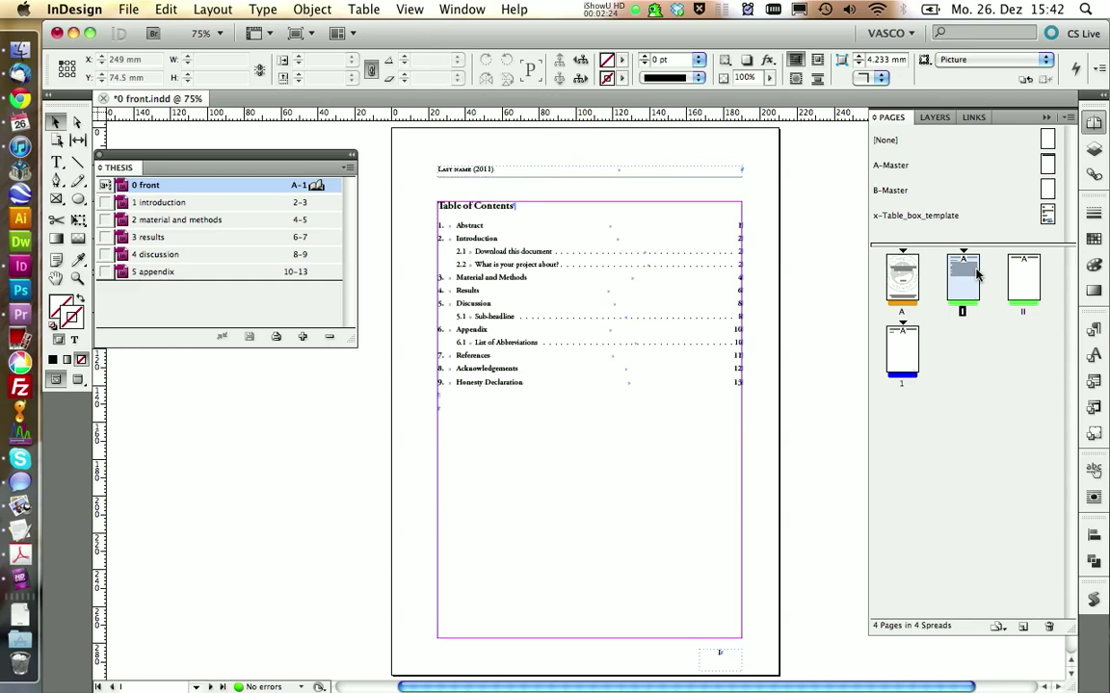
double_click(1024, 280)
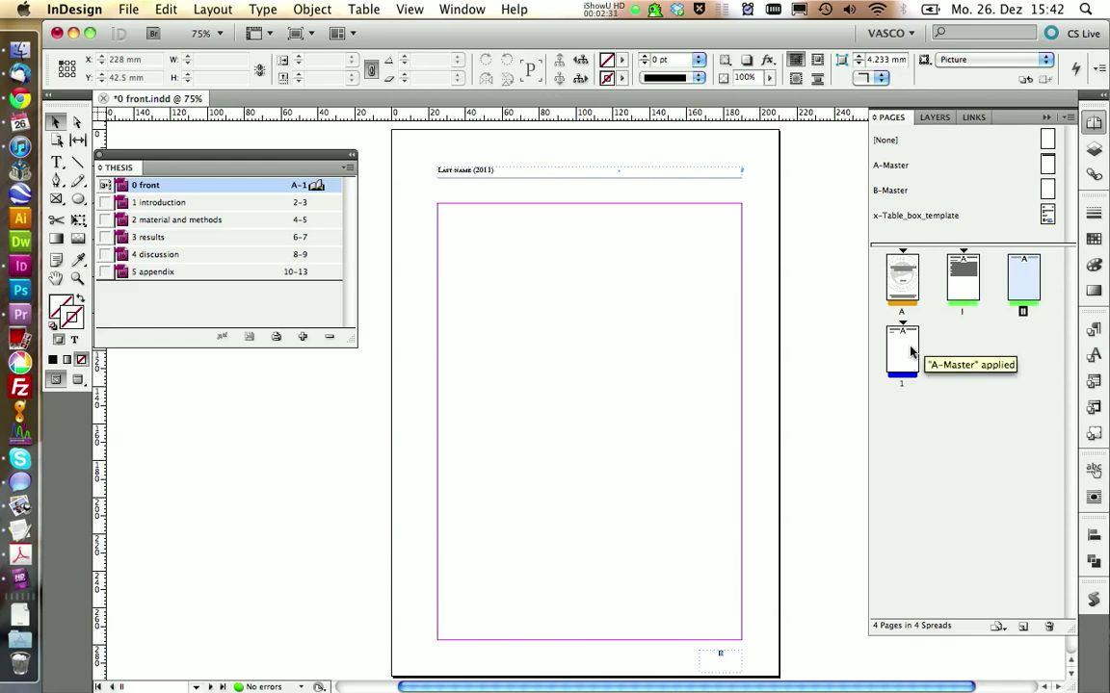
double_click(911, 352)
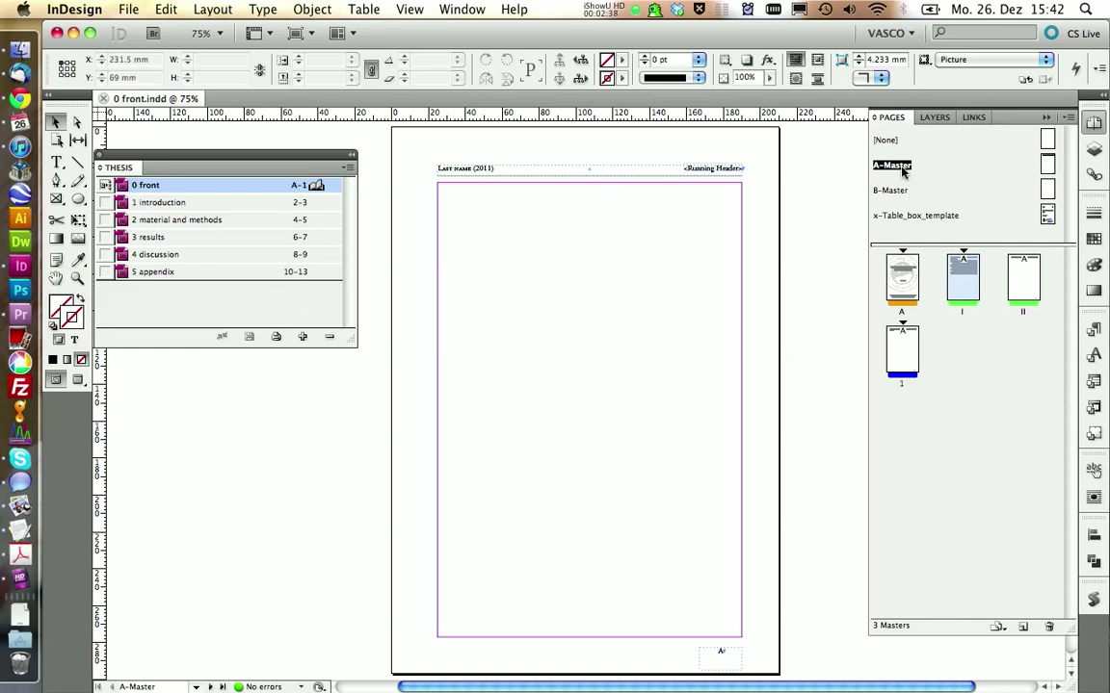
- Examine the A-Master header close up and compare it with the header on page I
left_click(77, 278)
left_click_drag(398, 132, 675, 239)
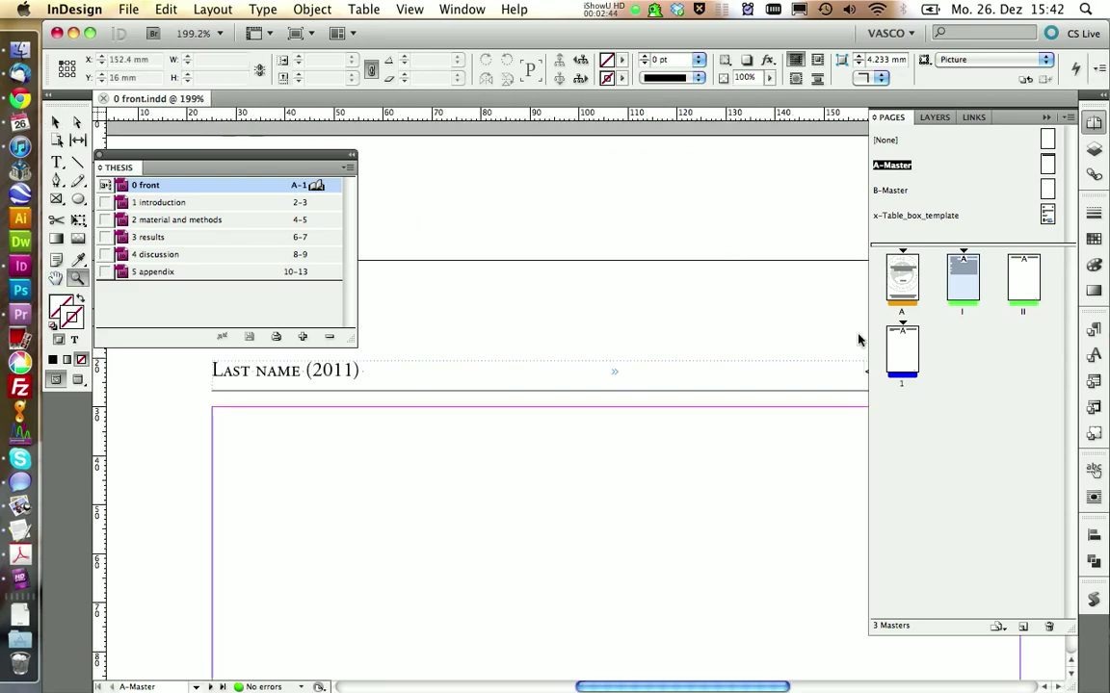
left_click_drag(631, 689, 649, 690)
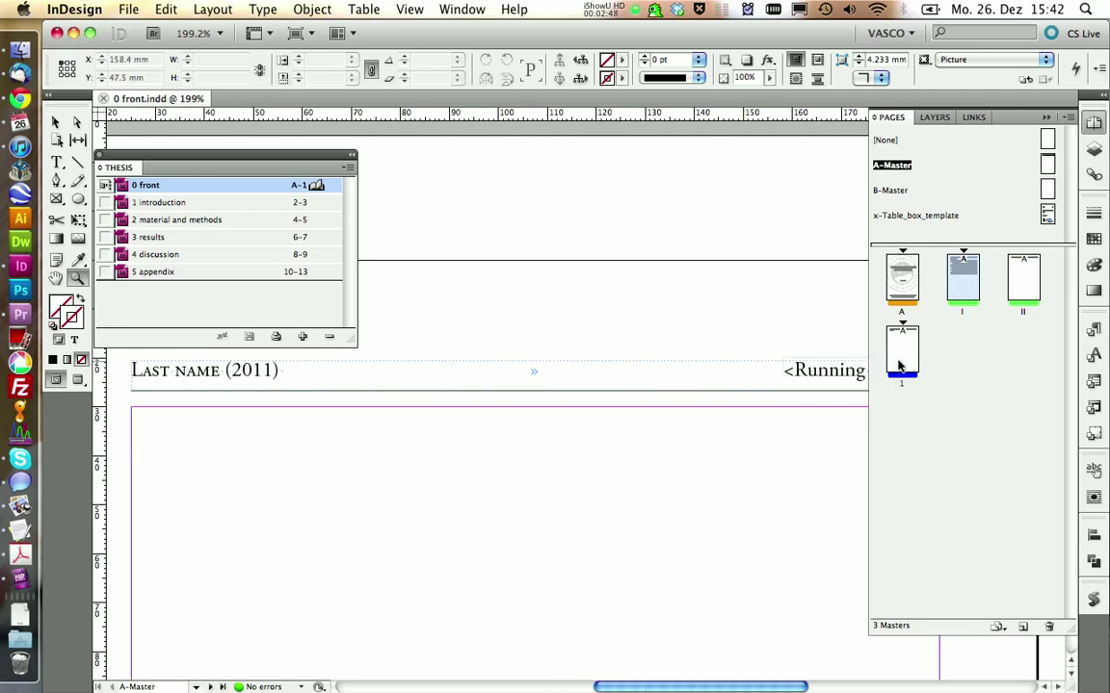
double_click(962, 279)
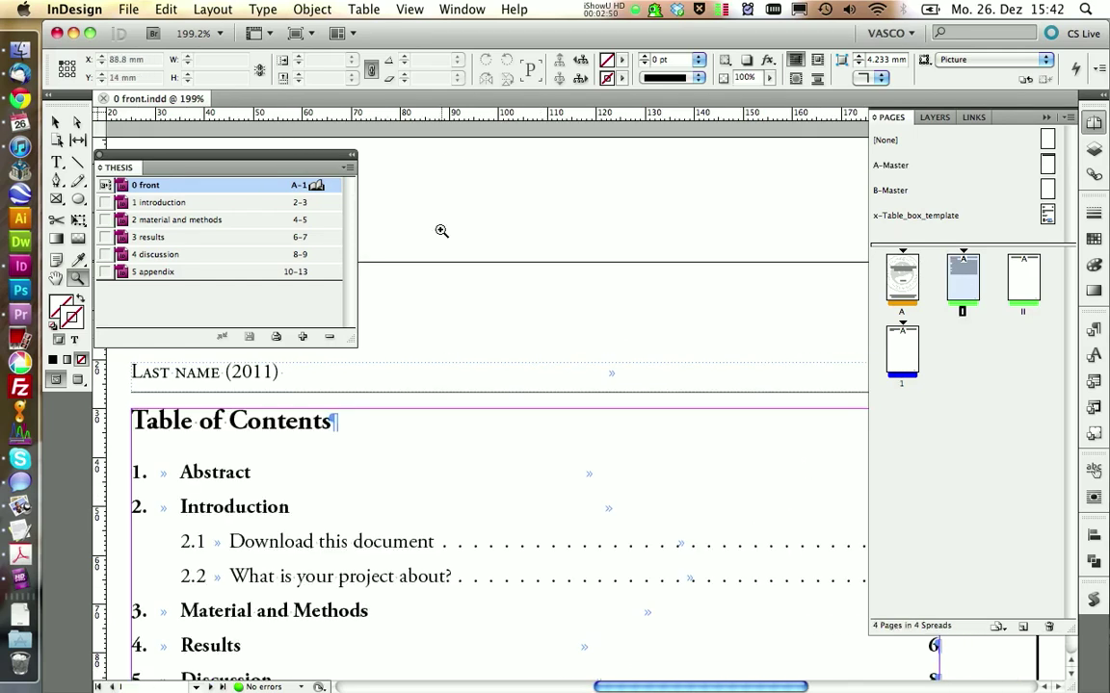
left_click(404, 9)
left_click(424, 149)
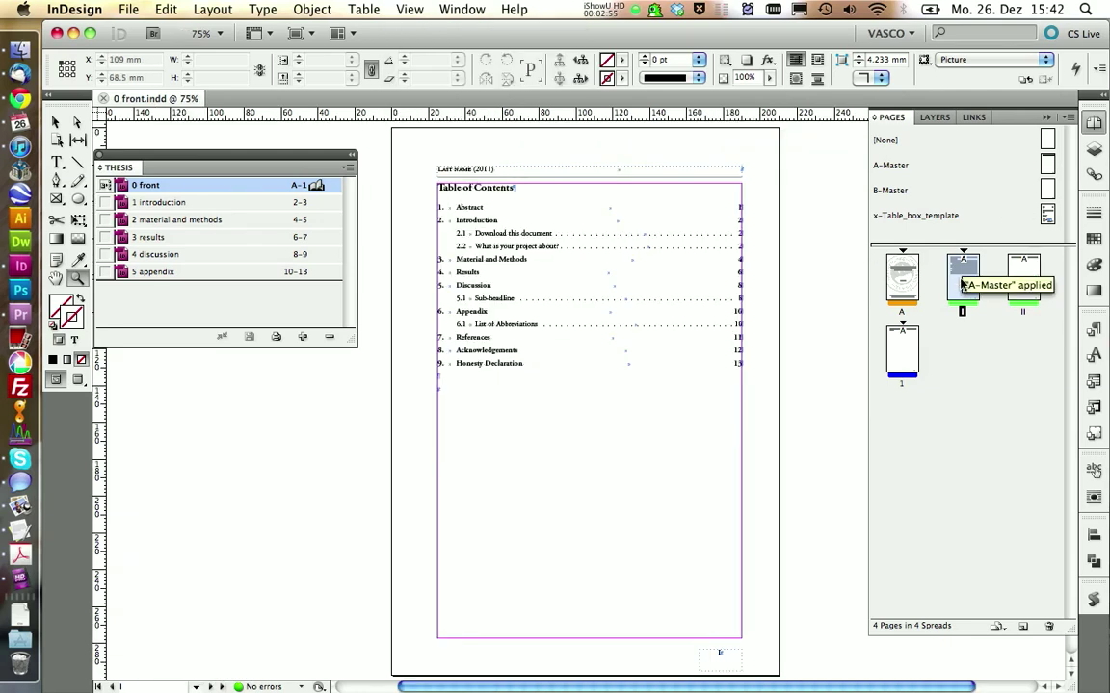
- Apply B-Master to pages I, II and 1, and open page I to check the result
double_click(1045, 191)
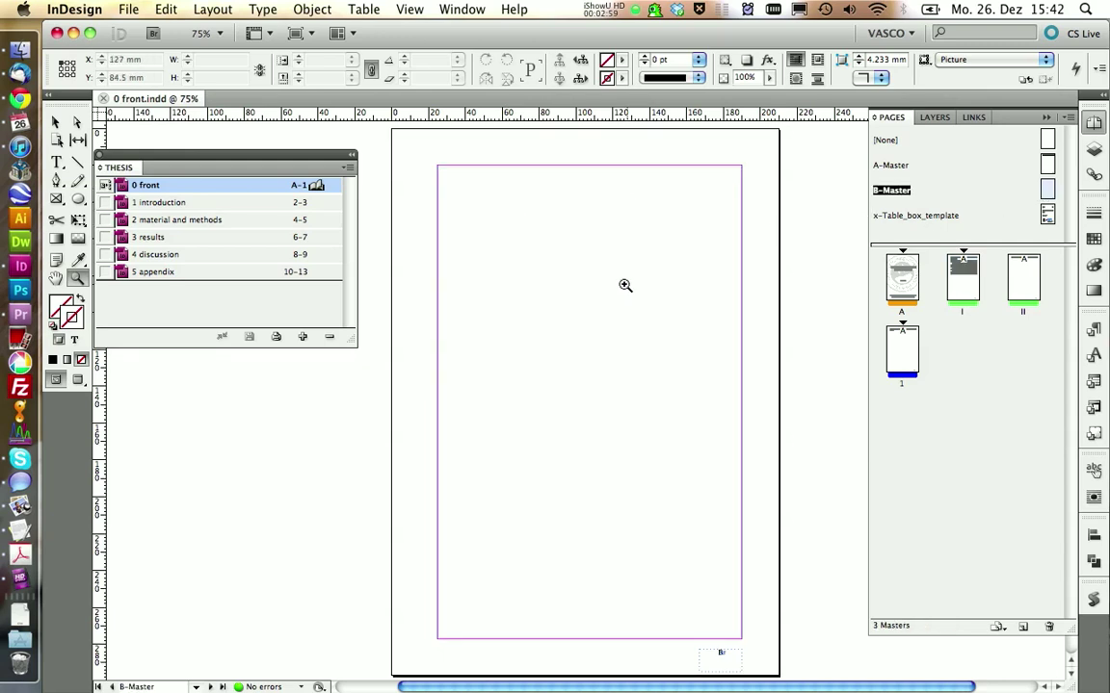
left_click(964, 279)
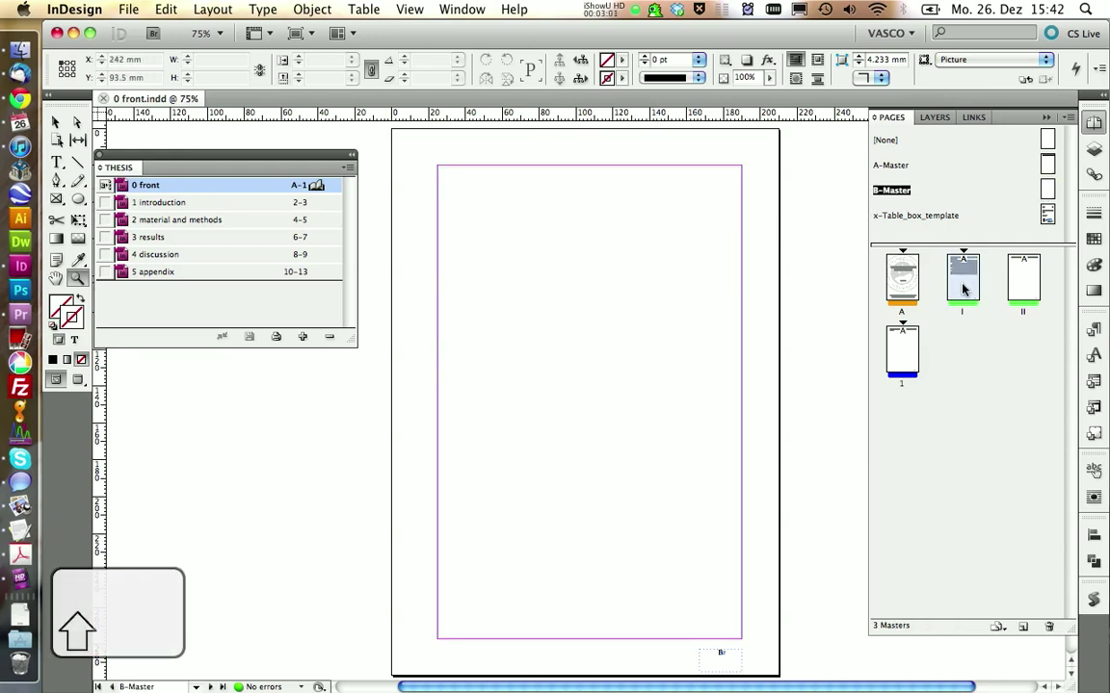
left_click(902, 351, "shift")
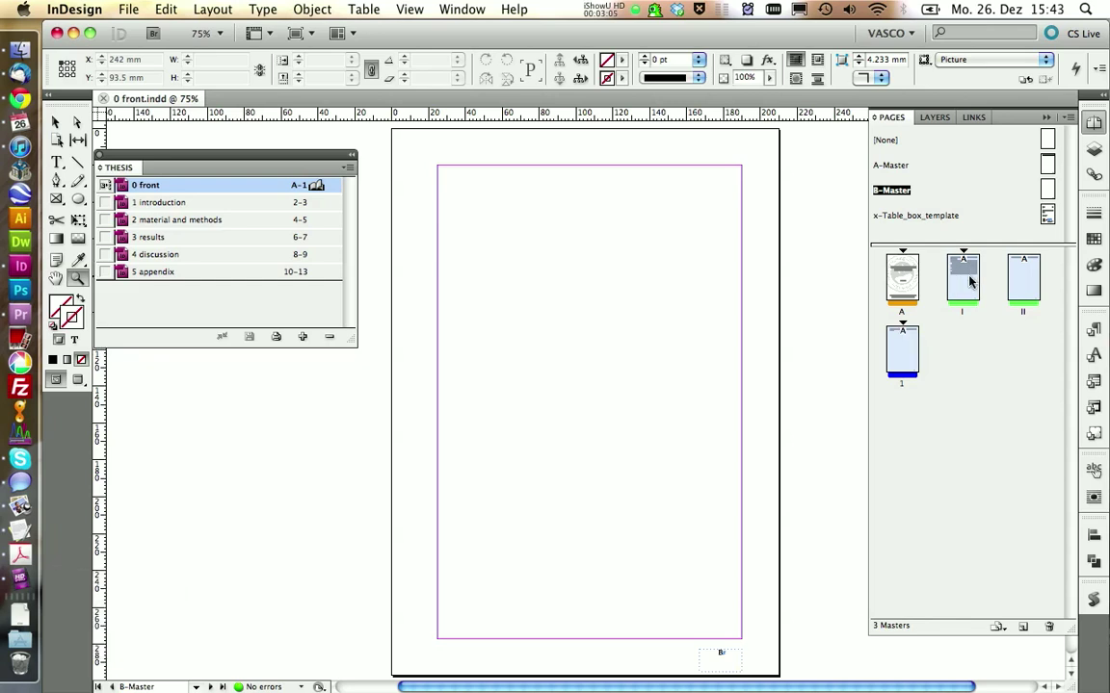
right_click(899, 350)
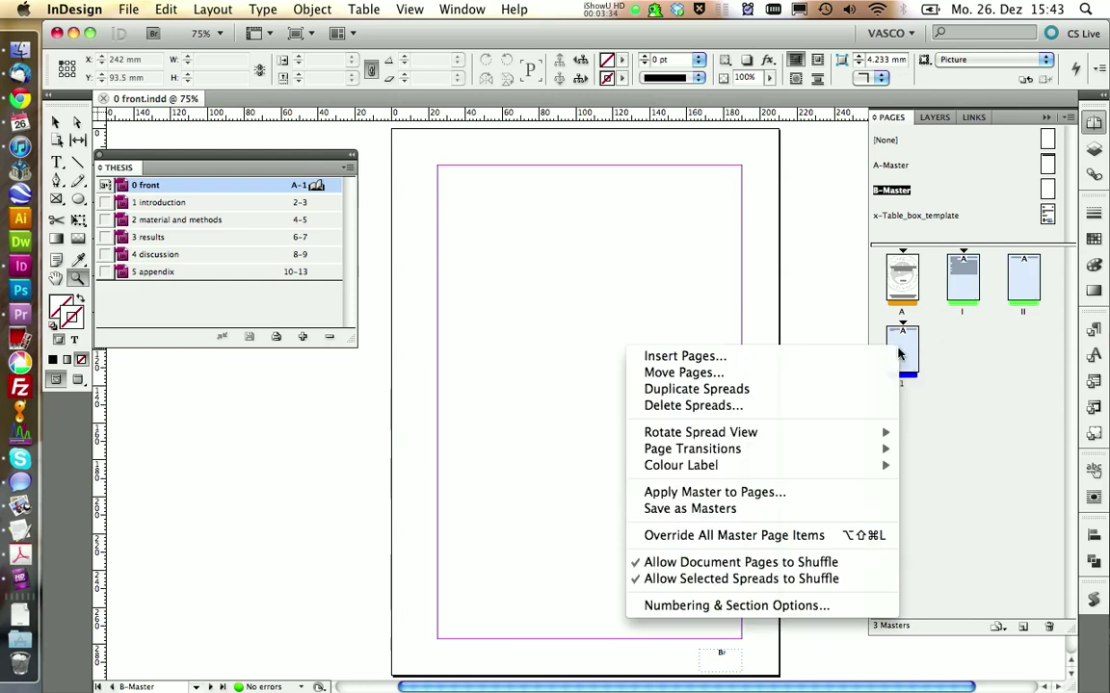
left_click(758, 502)
left_click(528, 354)
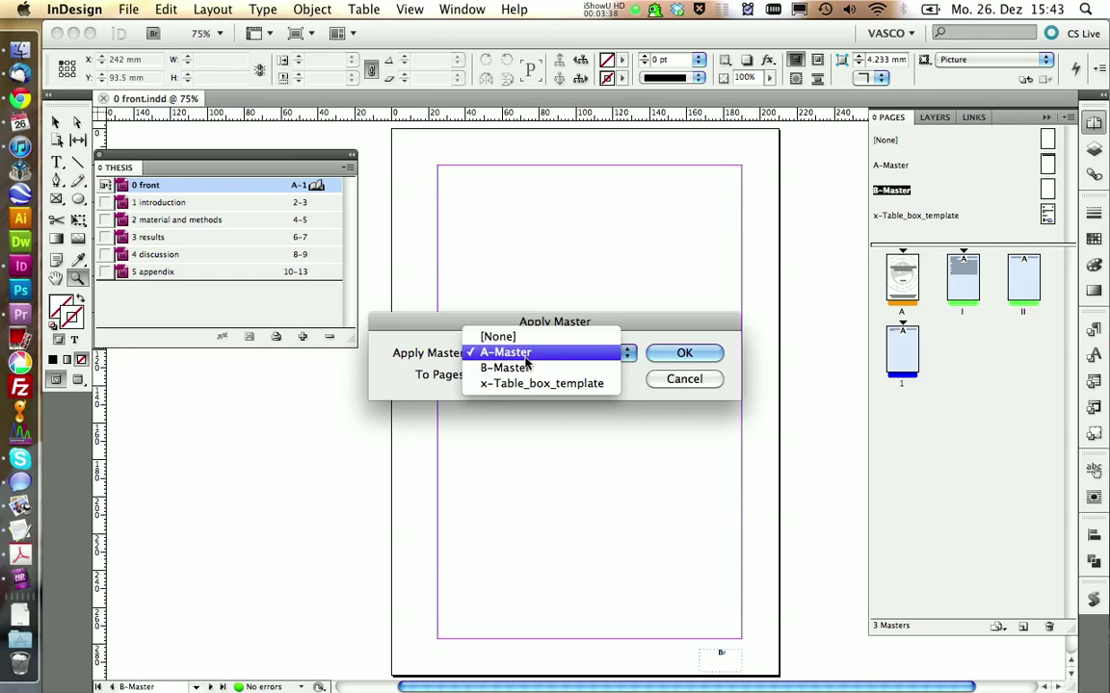
left_click(506, 368)
left_click(683, 353)
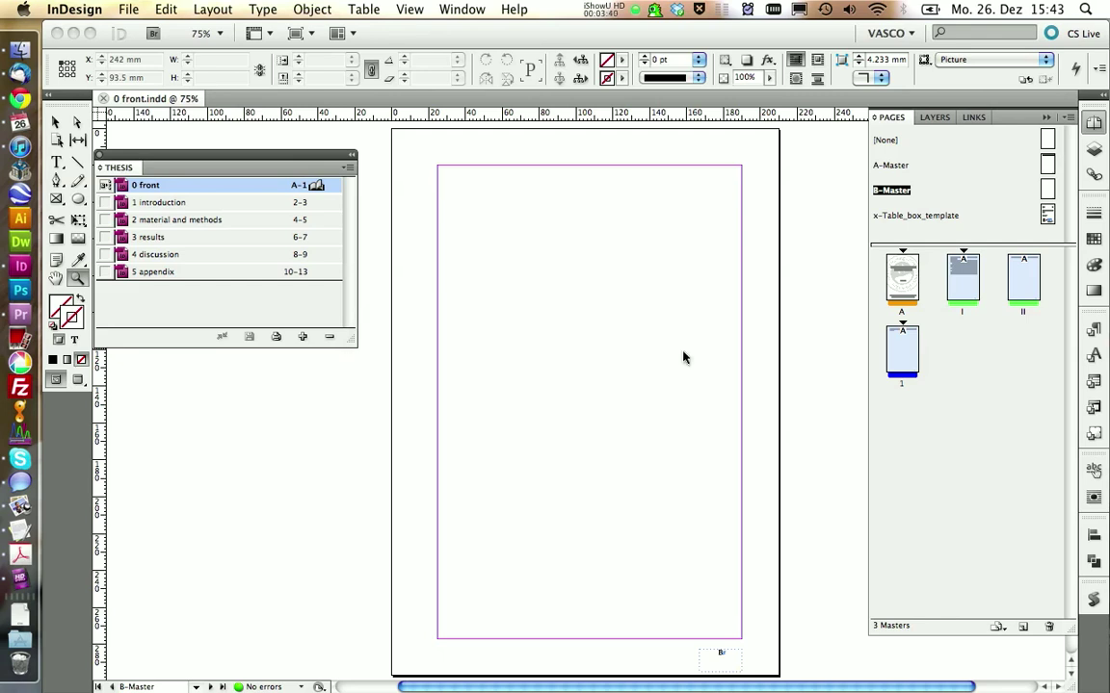
left_click(968, 281)
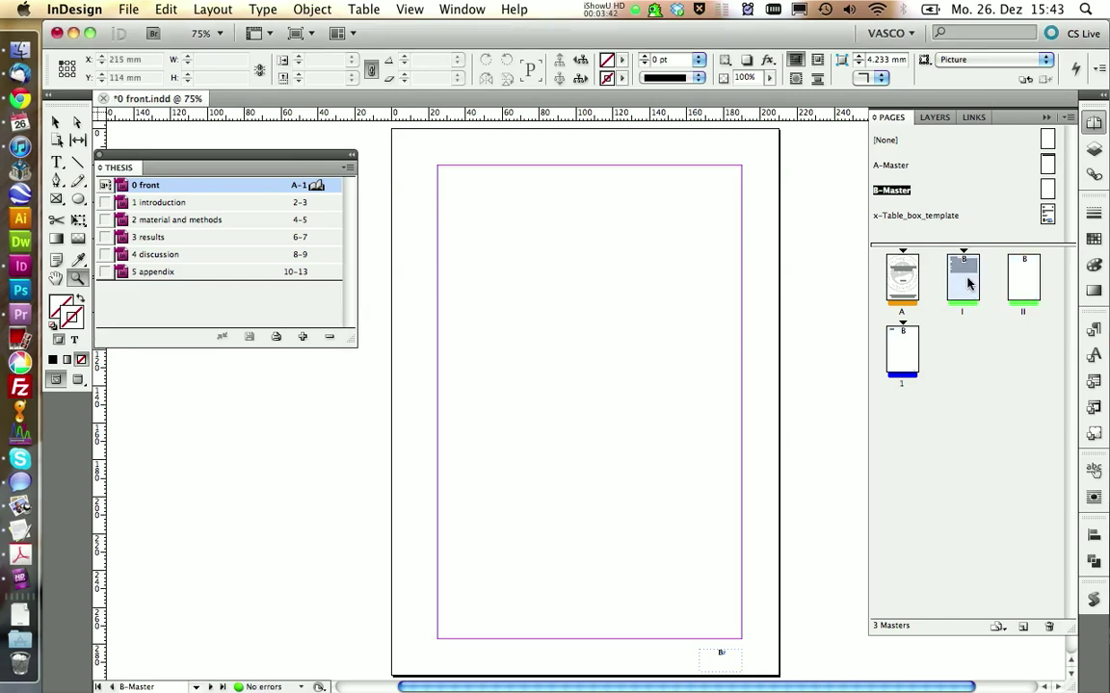
double_click(968, 282)
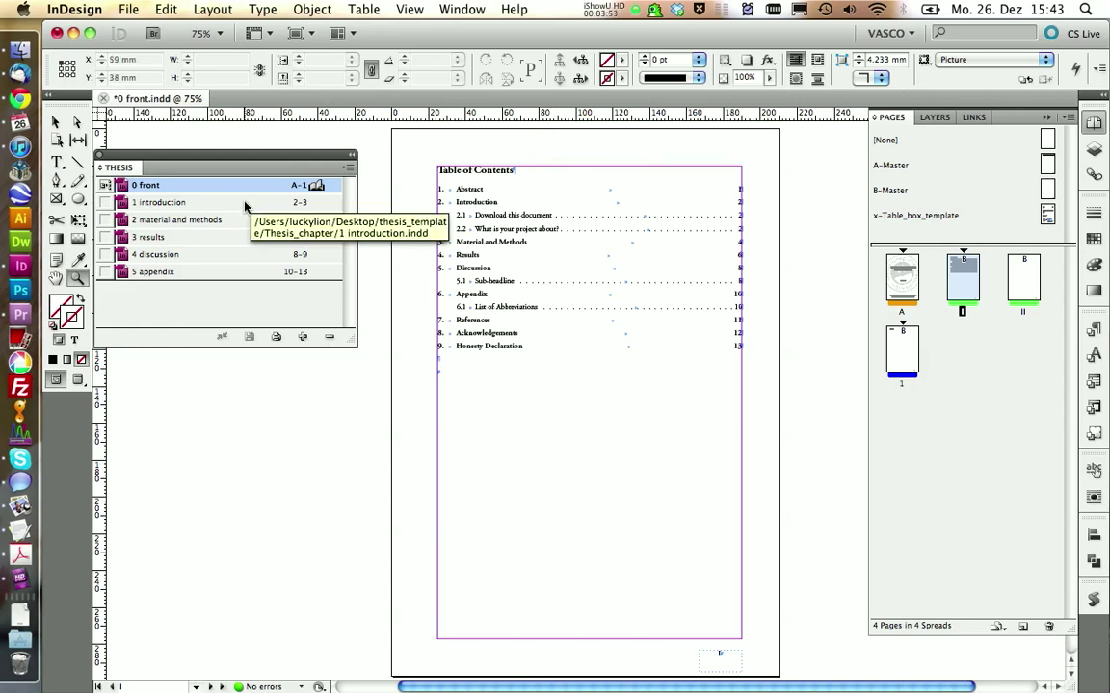
- Open the 1 introduction chapter from the book and enable layout adjustment for it
double_click(159, 204)
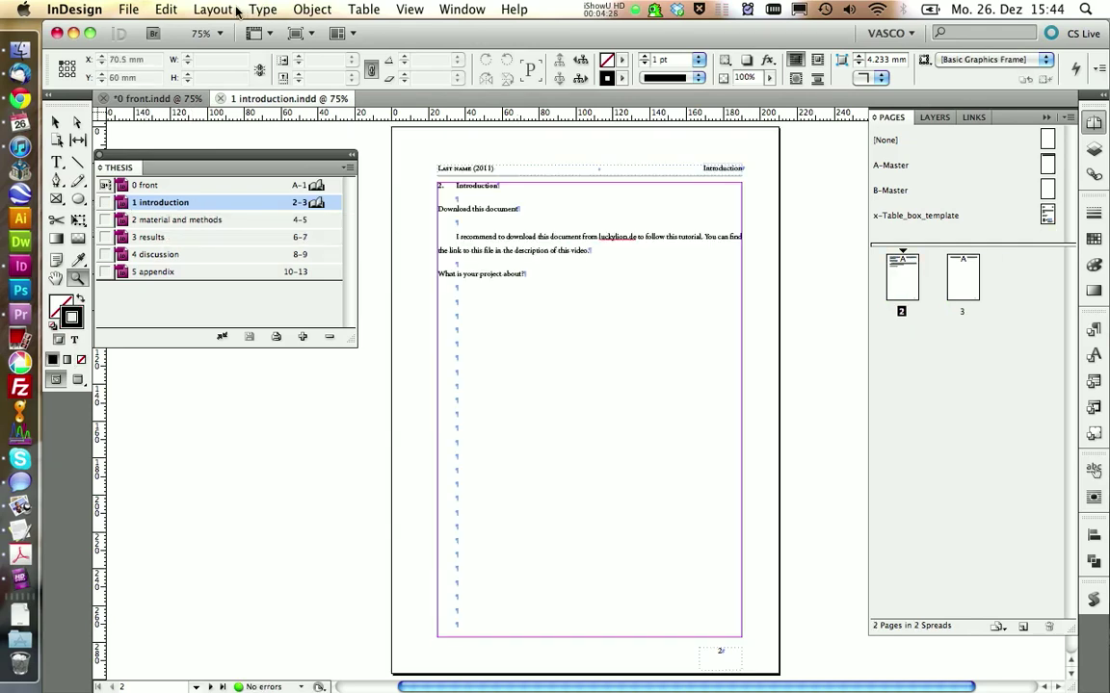
left_click(234, 10)
left_click(240, 97)
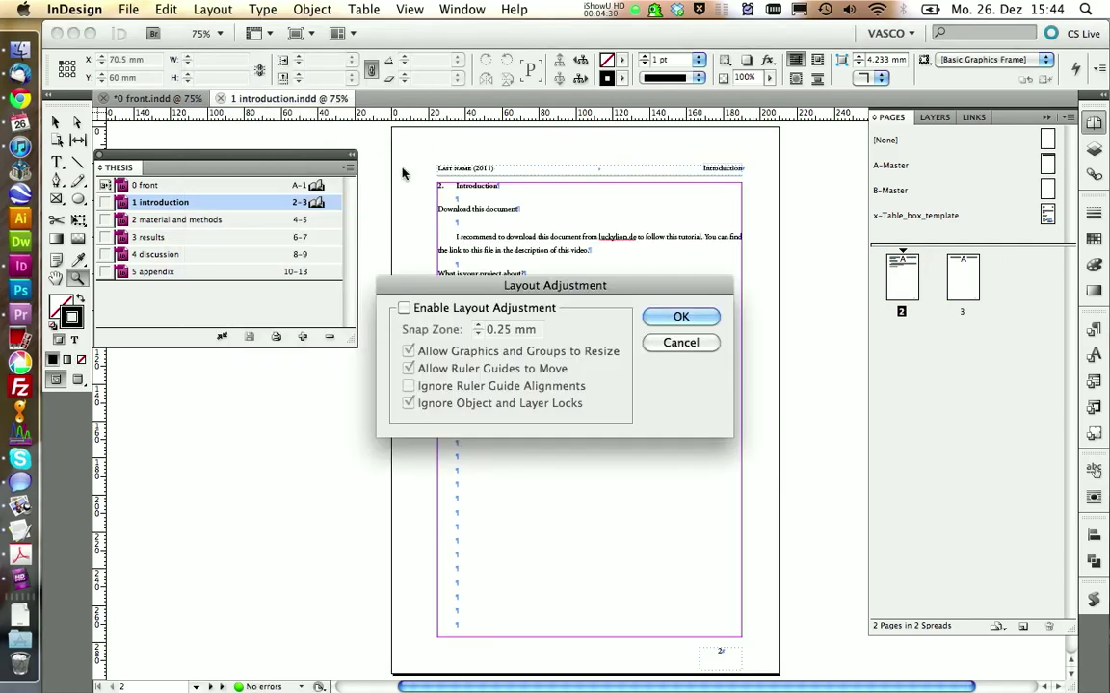
left_click(404, 308)
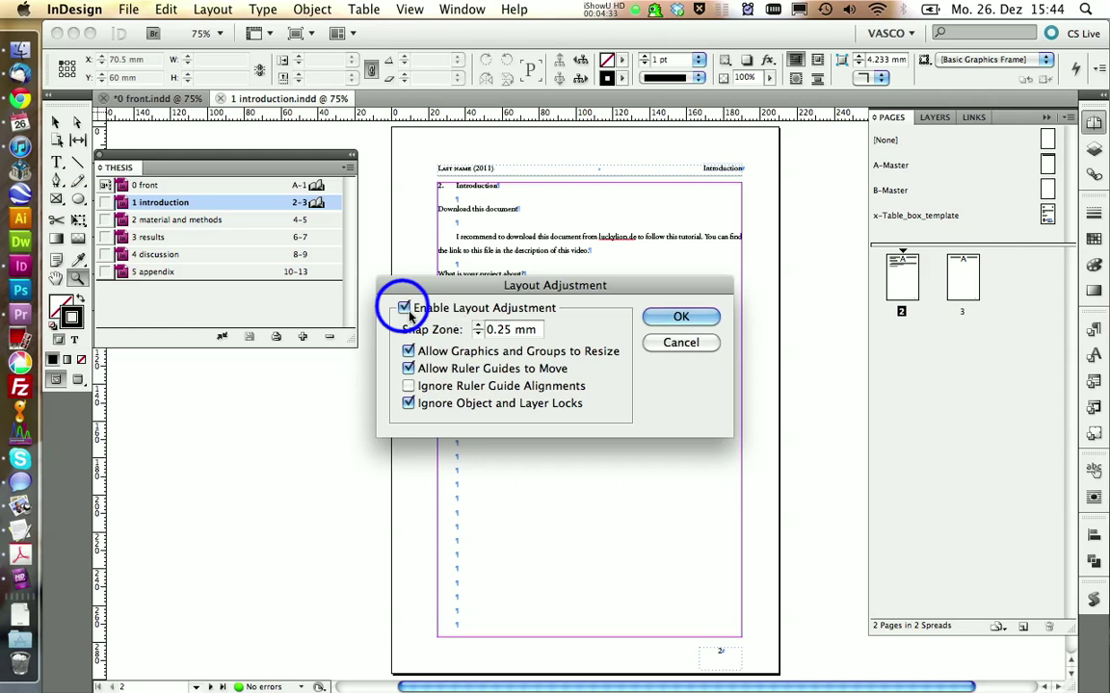
left_click(679, 316)
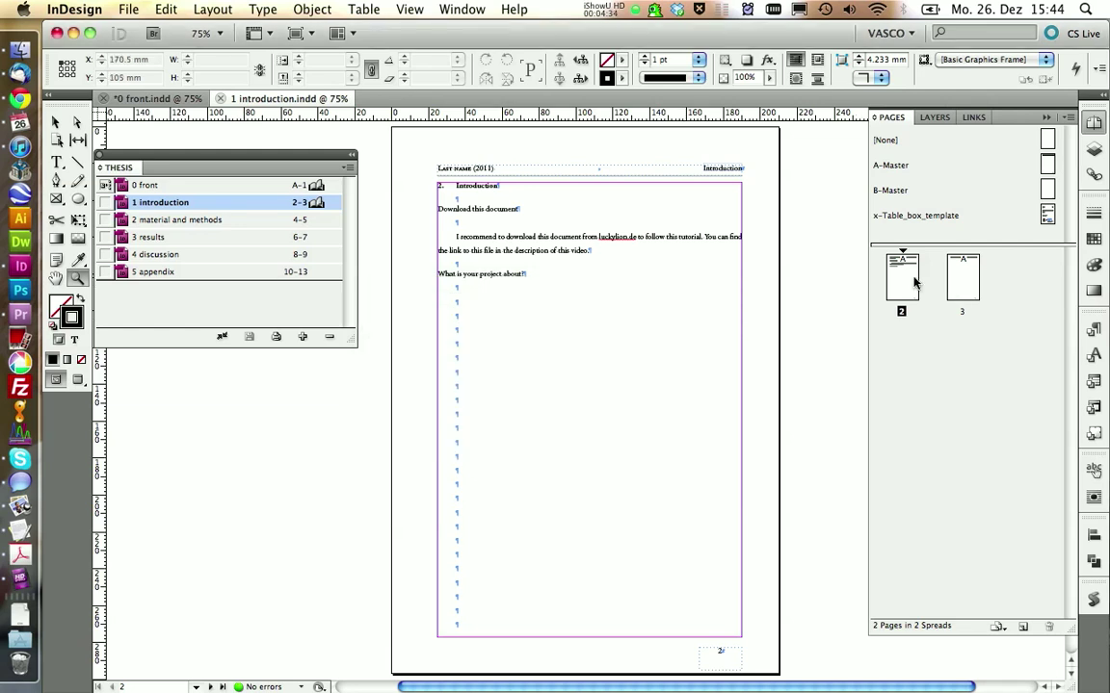
- Try B-Master on pages 2-3 of the introduction chapter, and undo the change
left_click(915, 281)
left_click(966, 281, "shift")
right_click(966, 281)
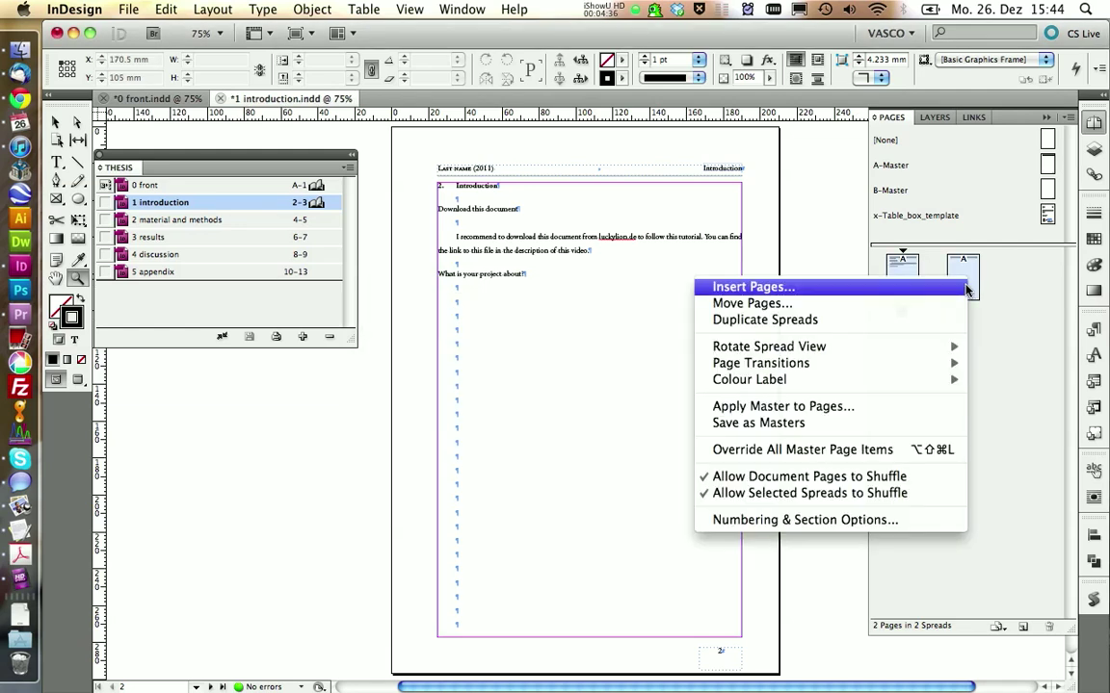
left_click(804, 409)
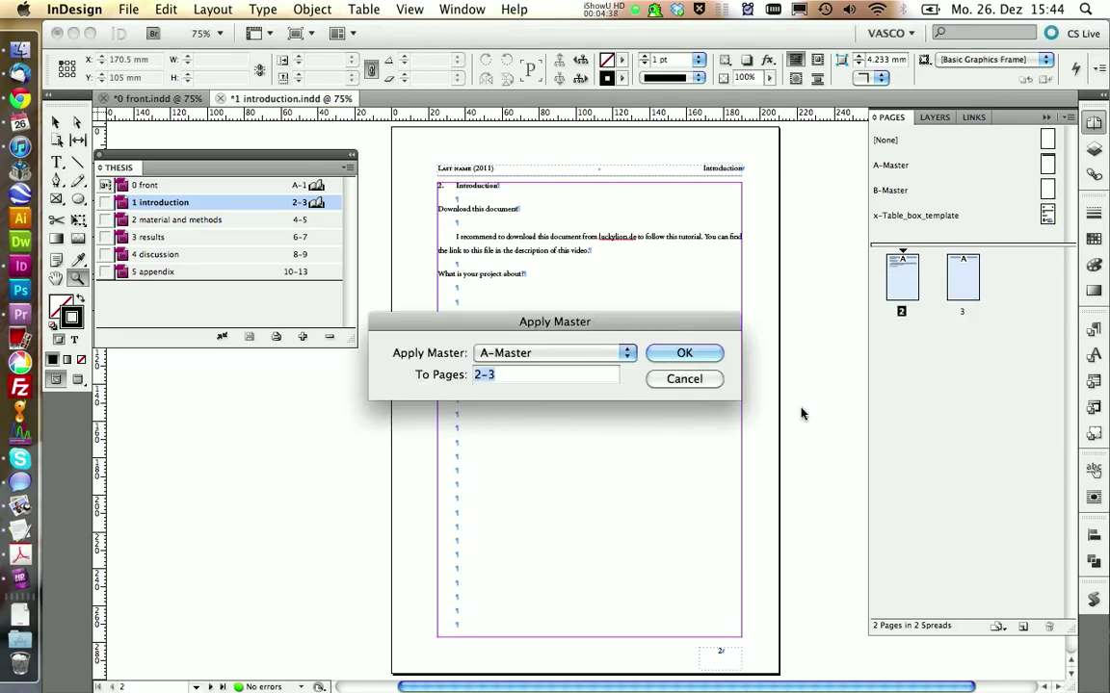
left_click(561, 355)
left_click(555, 368)
left_click(680, 354)
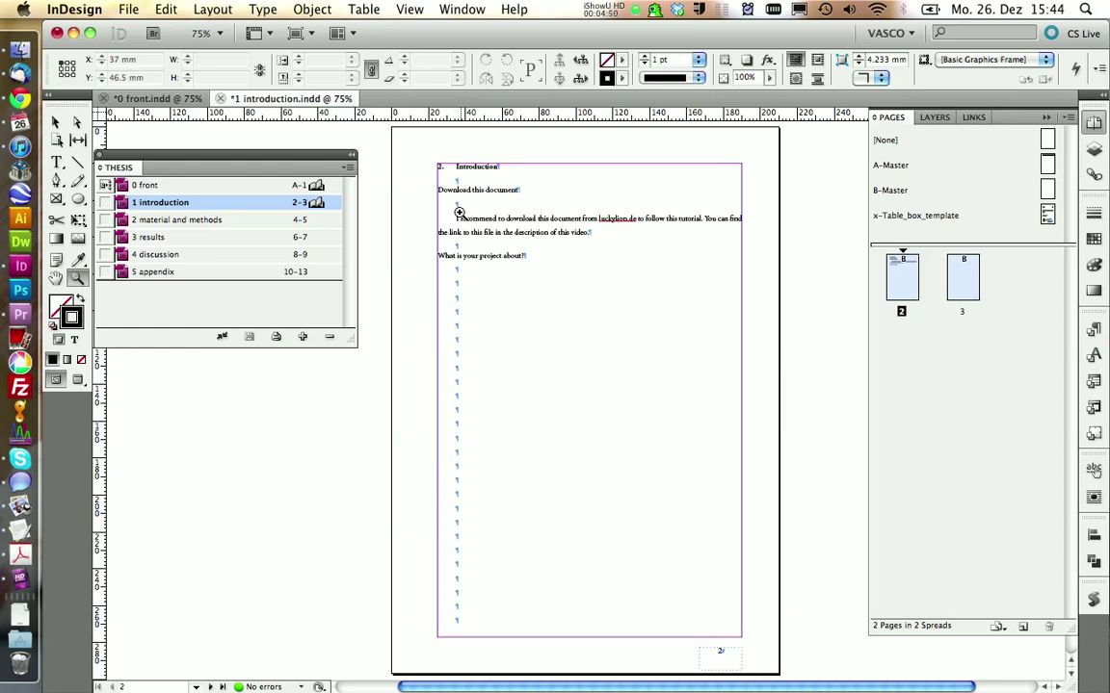
key("super+z")
key("super+z")
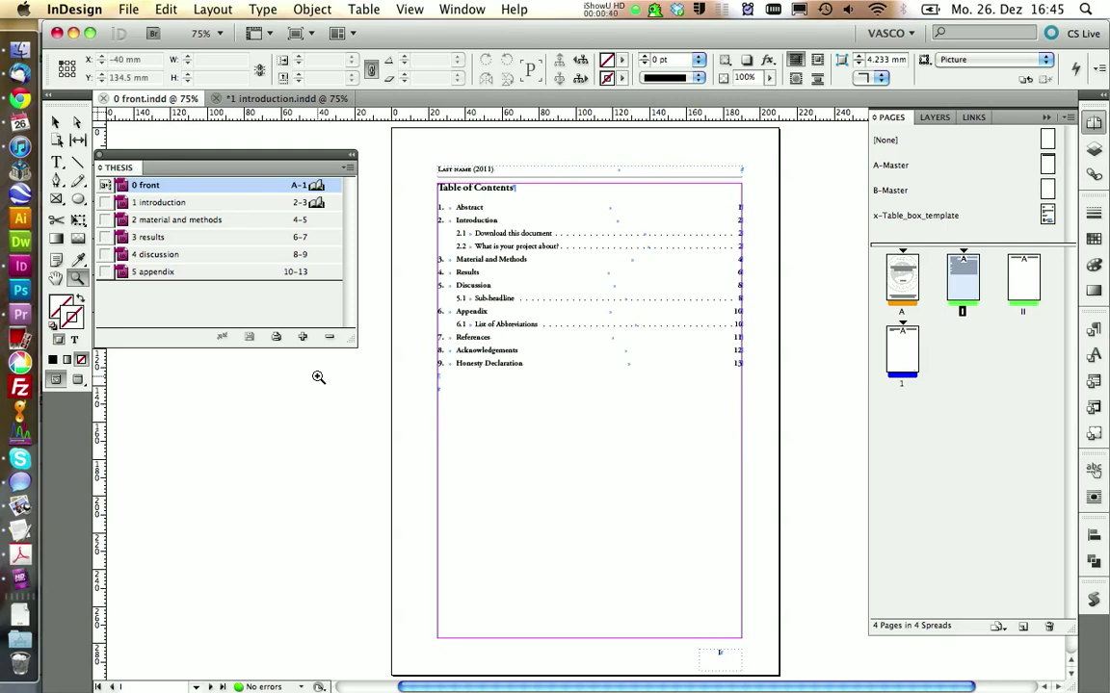
- Switch to Finder and duplicate TEMPLATE.indd inside the Thesis_chapter folder
left_click(233, 272)
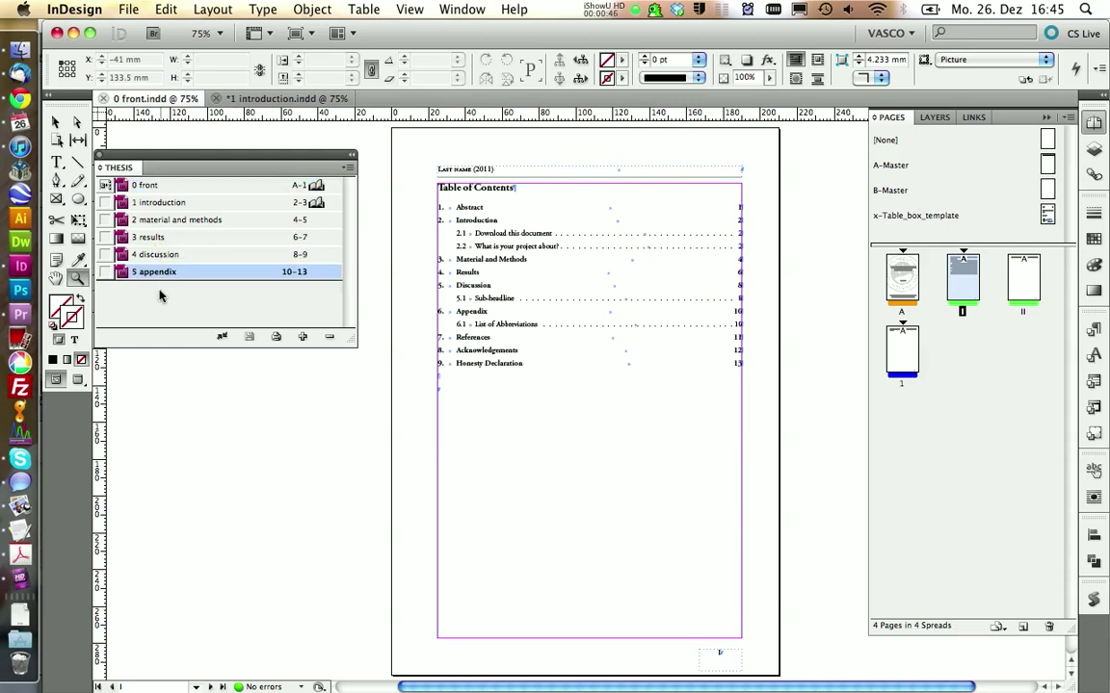
left_click(160, 297)
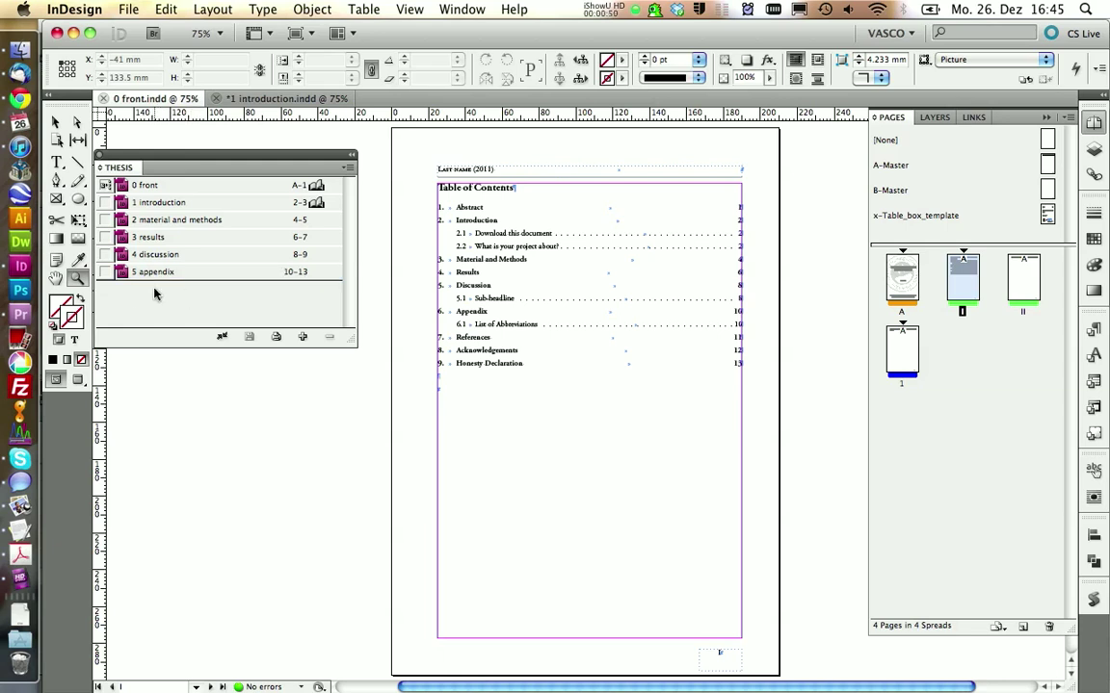
left_click(19, 47)
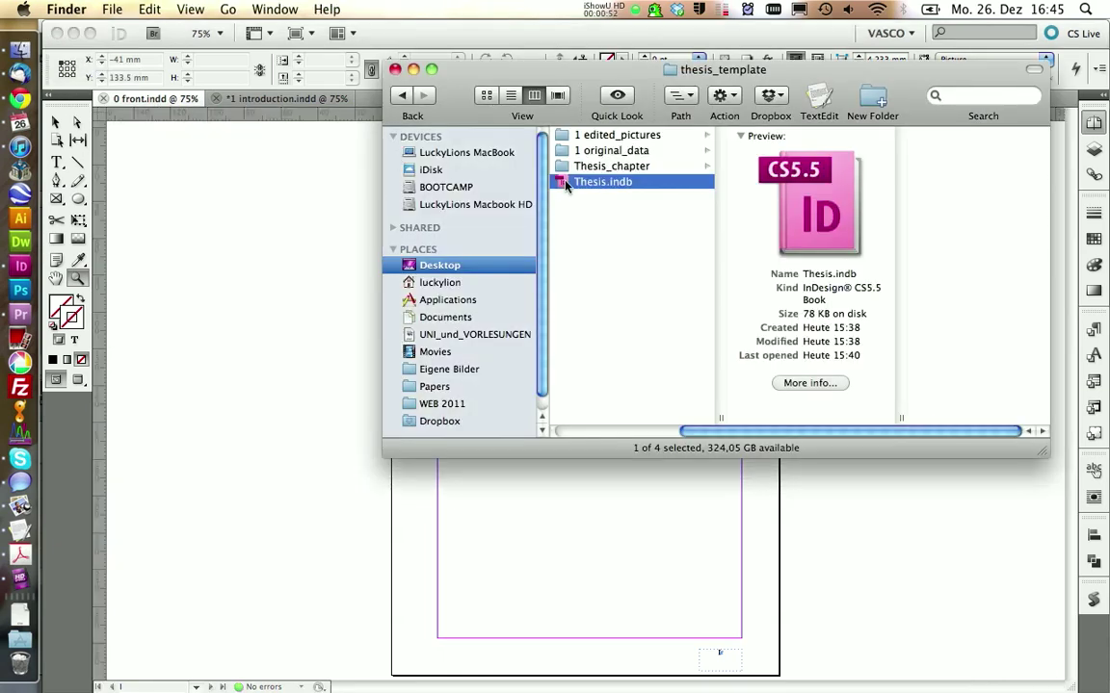
left_click(584, 167)
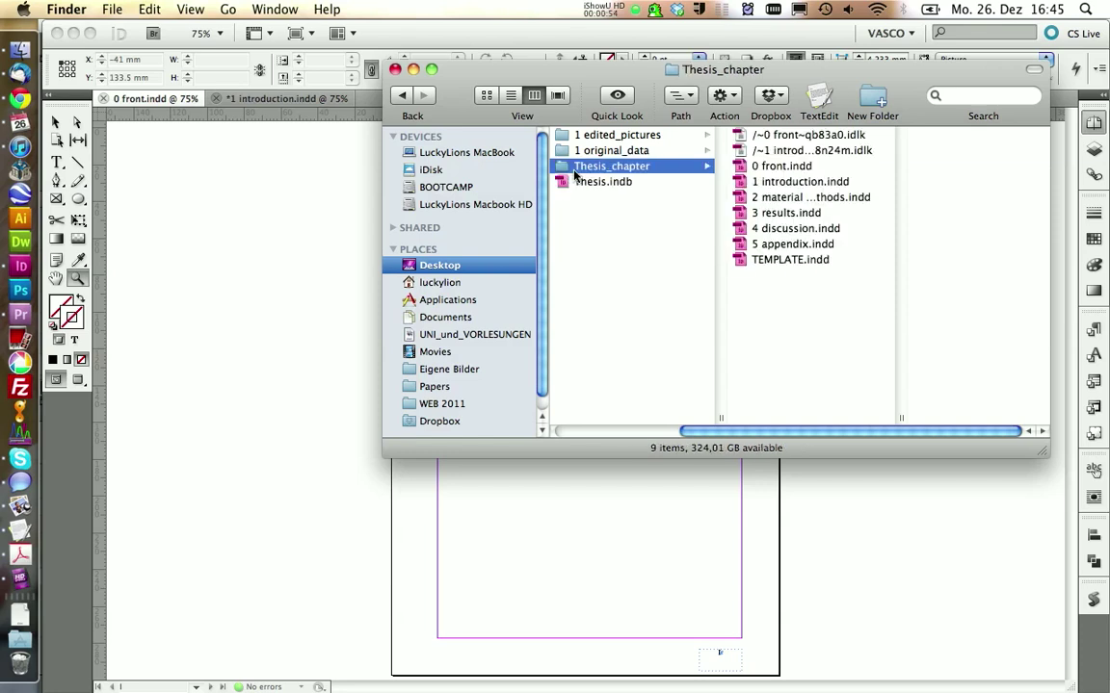
left_click(752, 262)
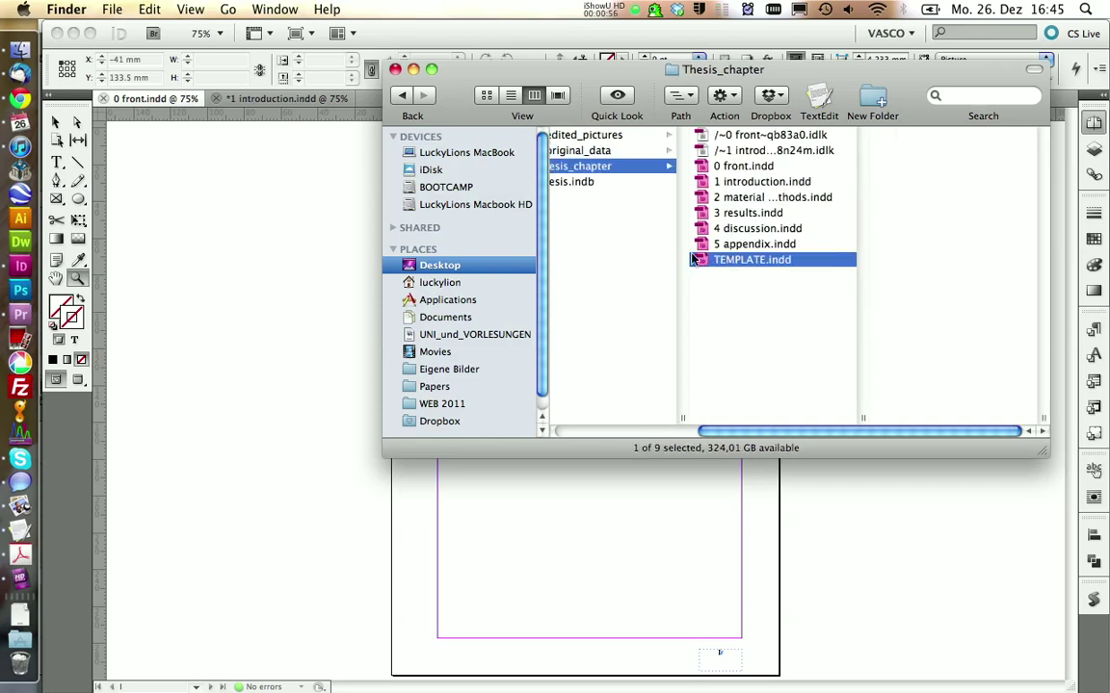
right_click(736, 265)
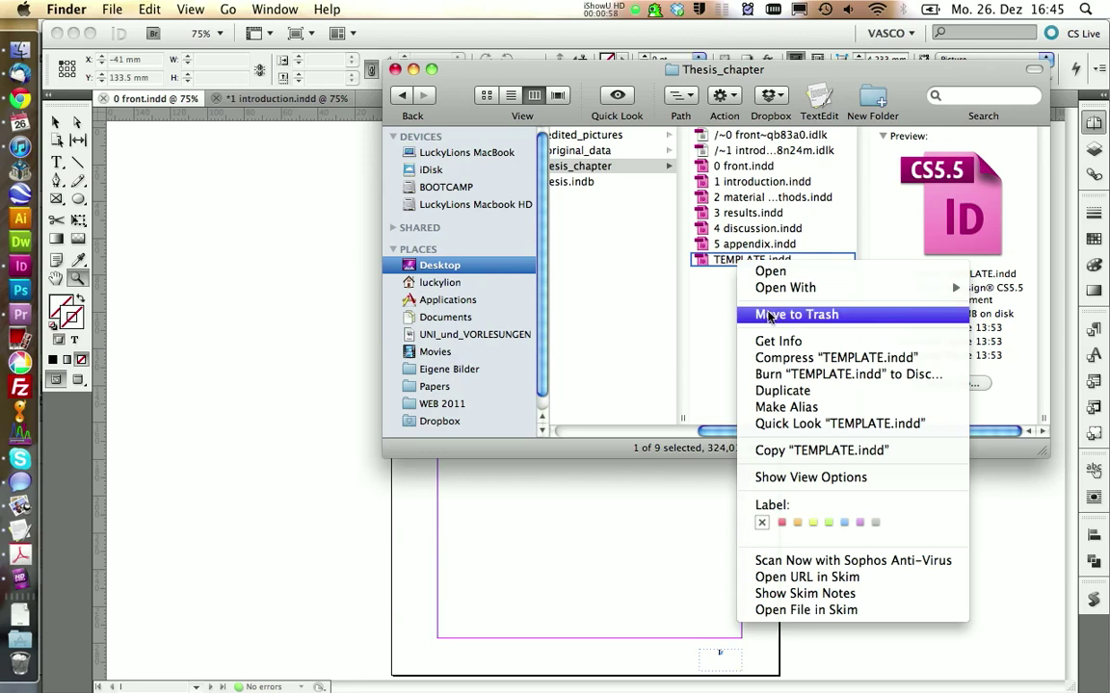
left_click(788, 396)
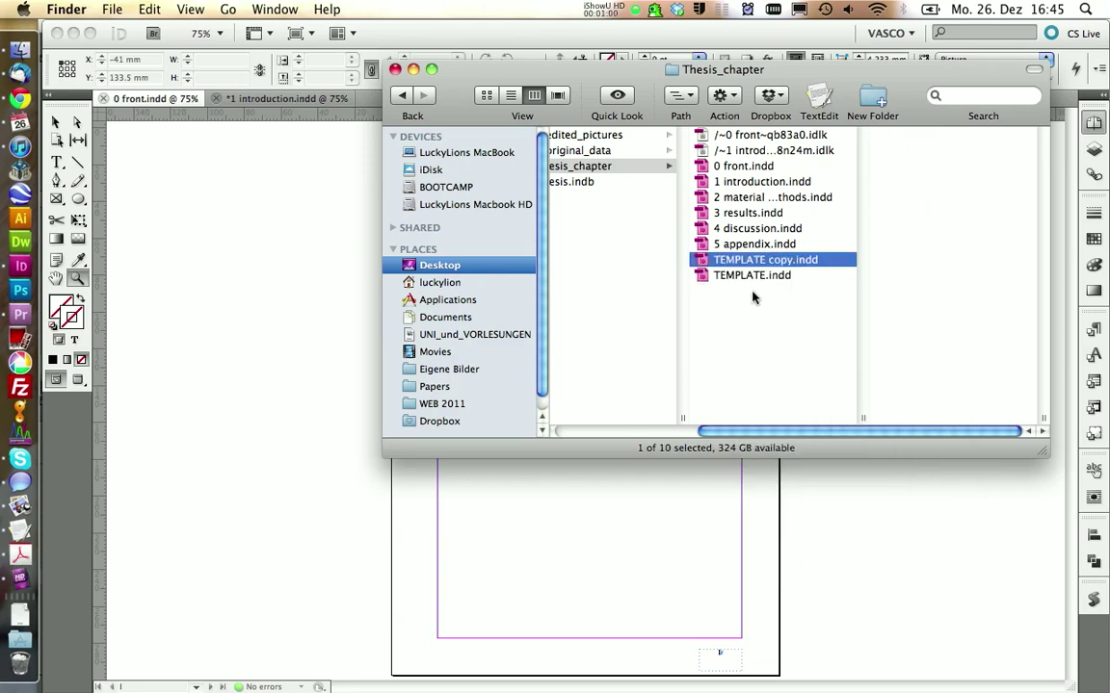
- Rename the duplicated template file as "6 supple info.indd"
left_click(732, 260)
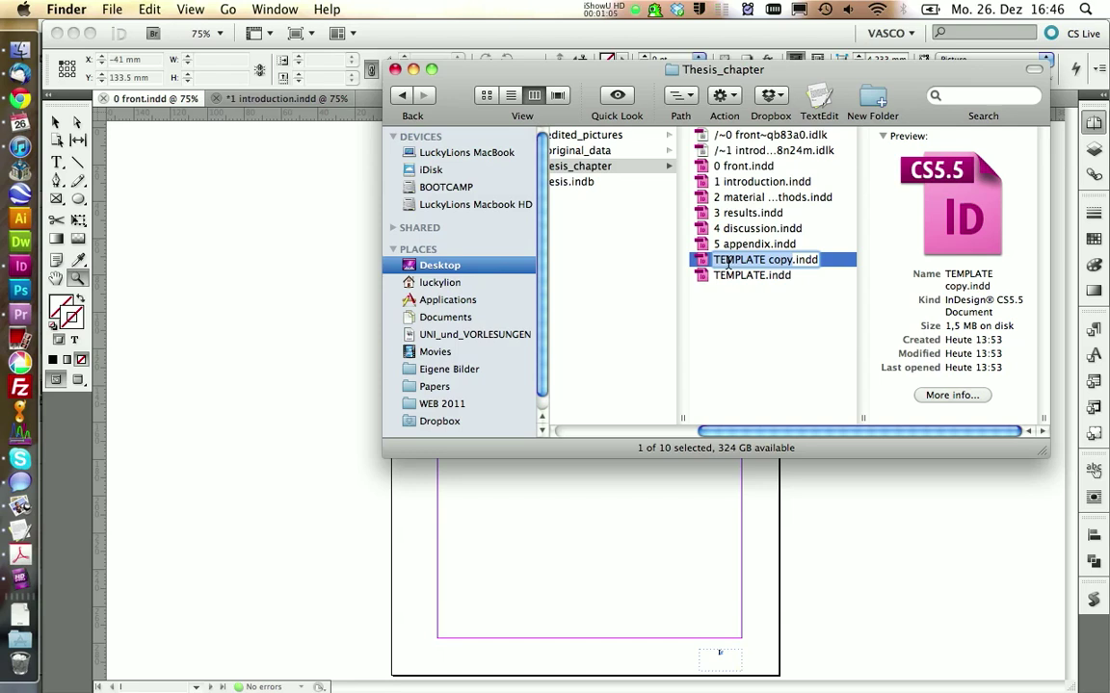
type("6 supple info")
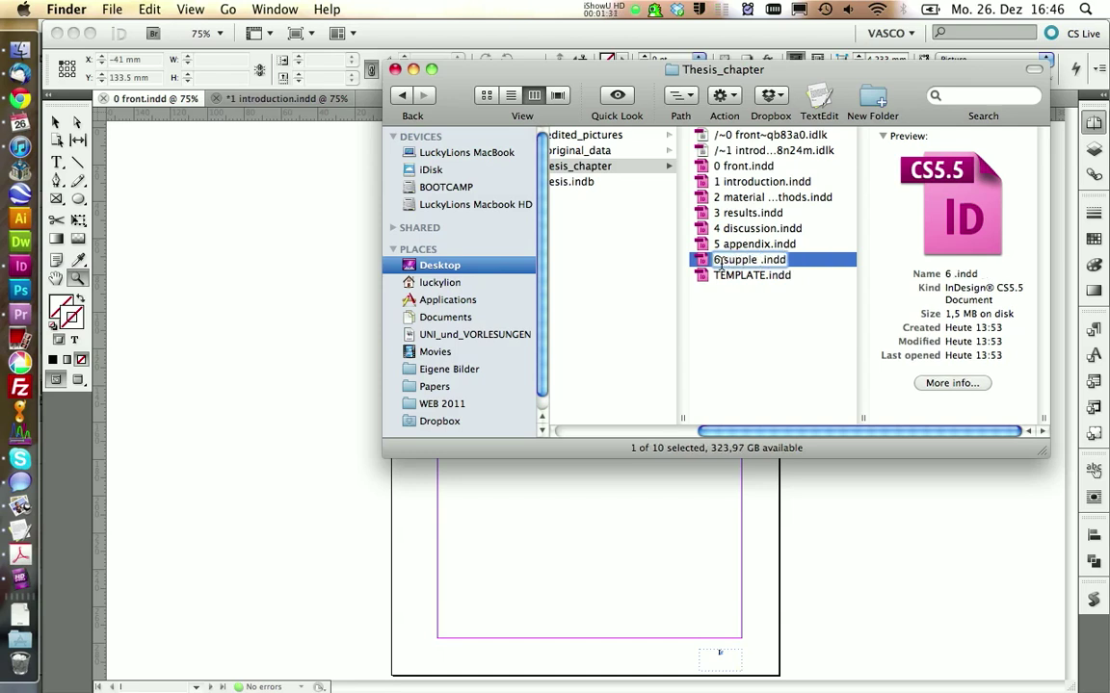
key("Return")
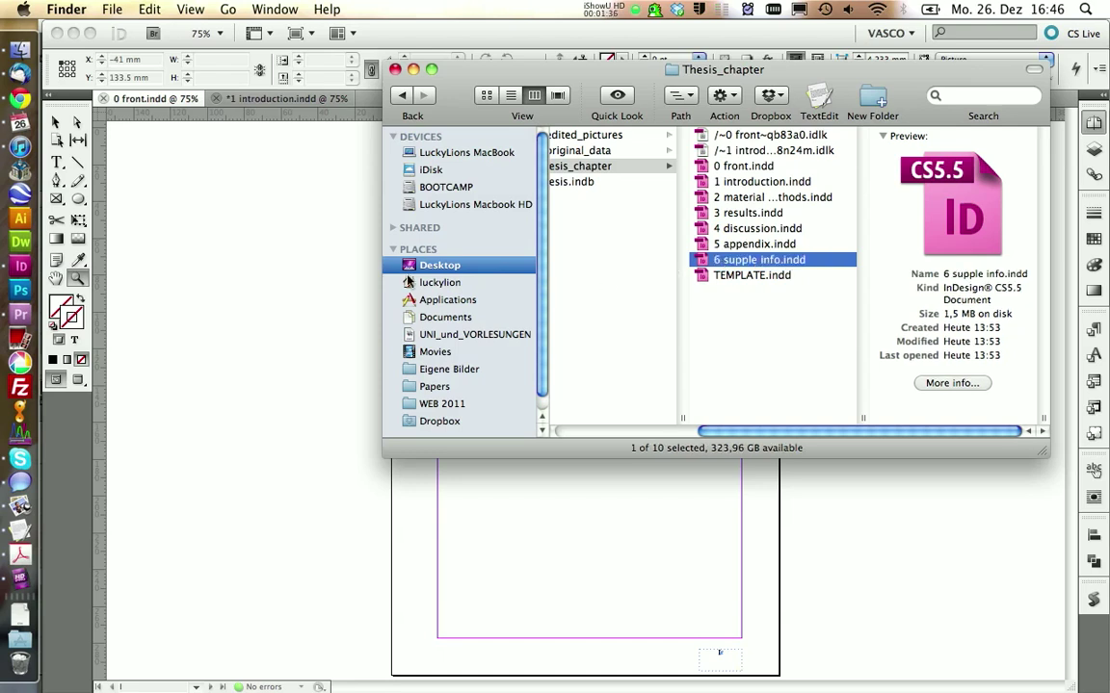
- Return to InDesign and add 6 supple info.indd to the Thesis book
left_click(210, 289)
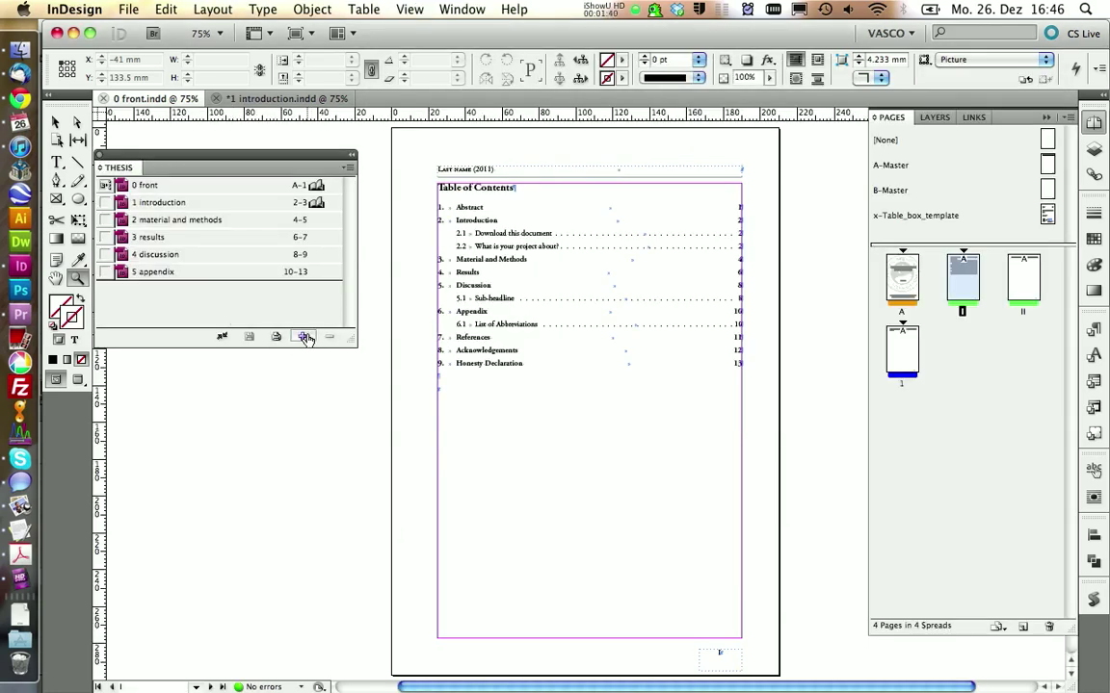
left_click(304, 339)
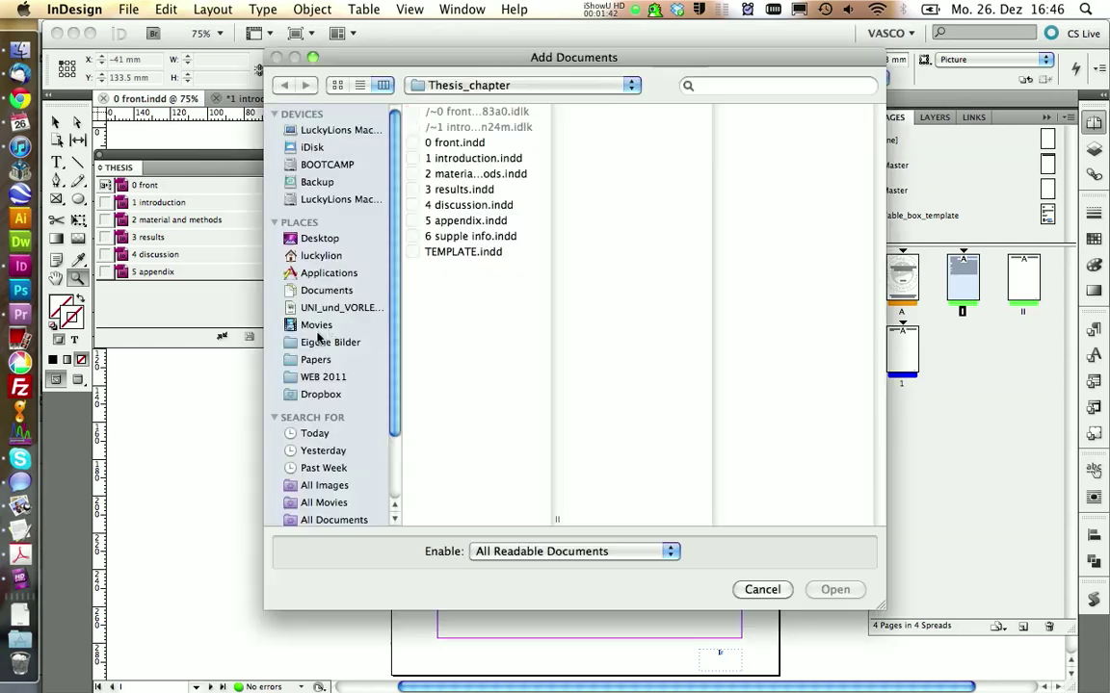
left_click(431, 237)
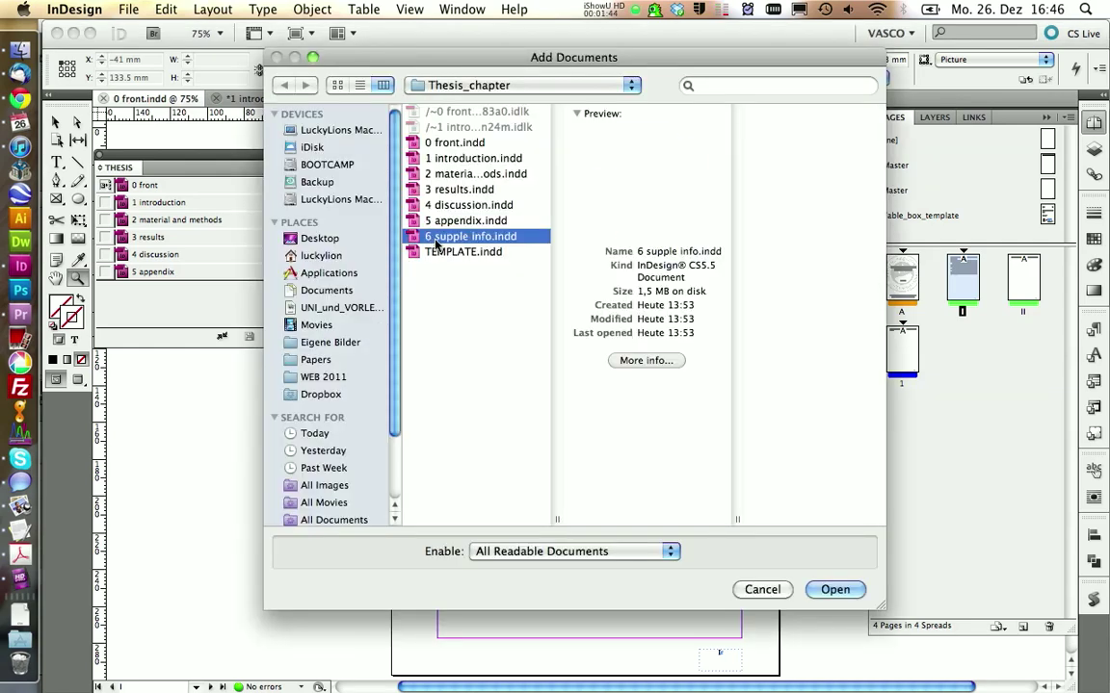
left_click(834, 590)
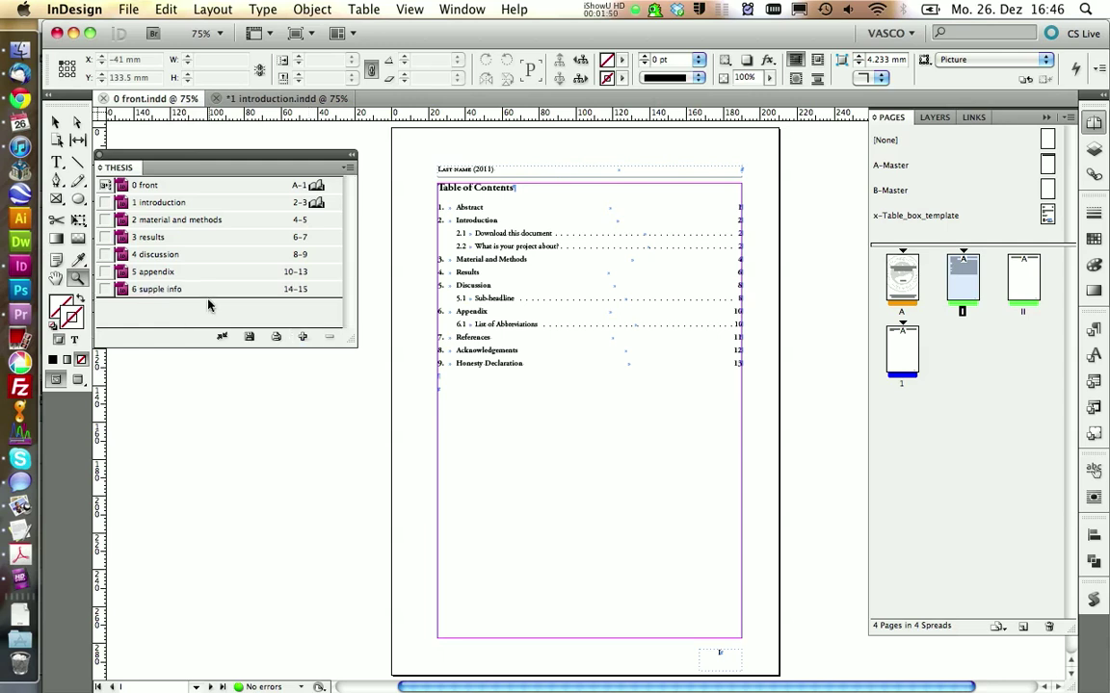
- Try reordering the 6 supple info chapter in the book, leave it after the appendix, and open it
left_click(207, 290)
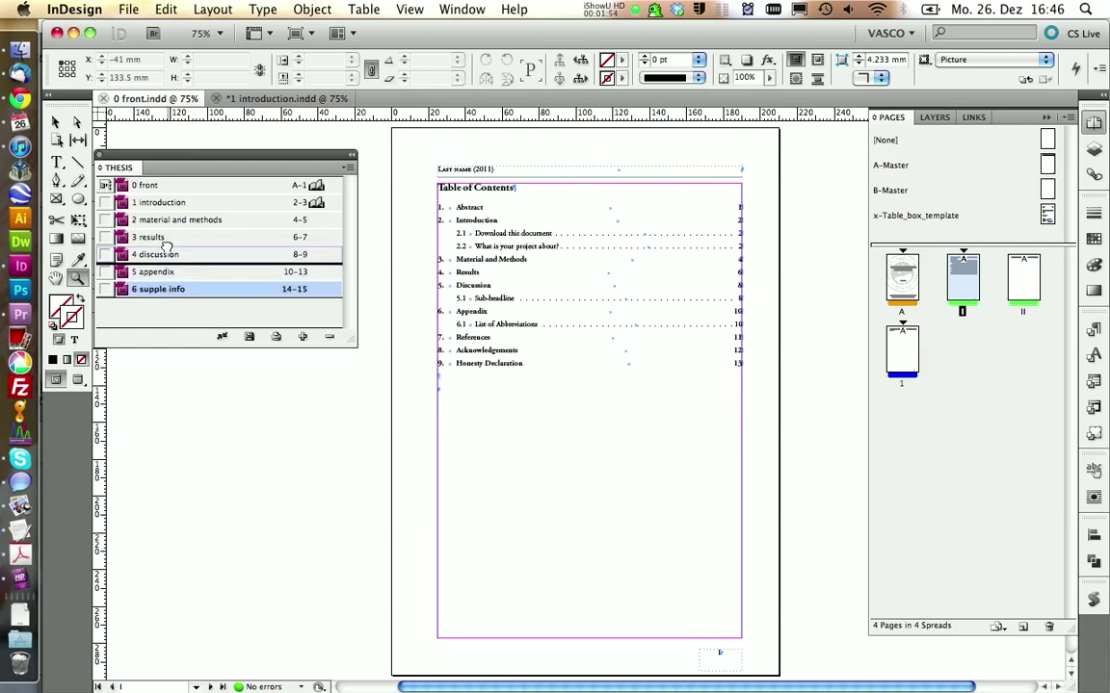
left_click_drag(147, 280, 134, 304)
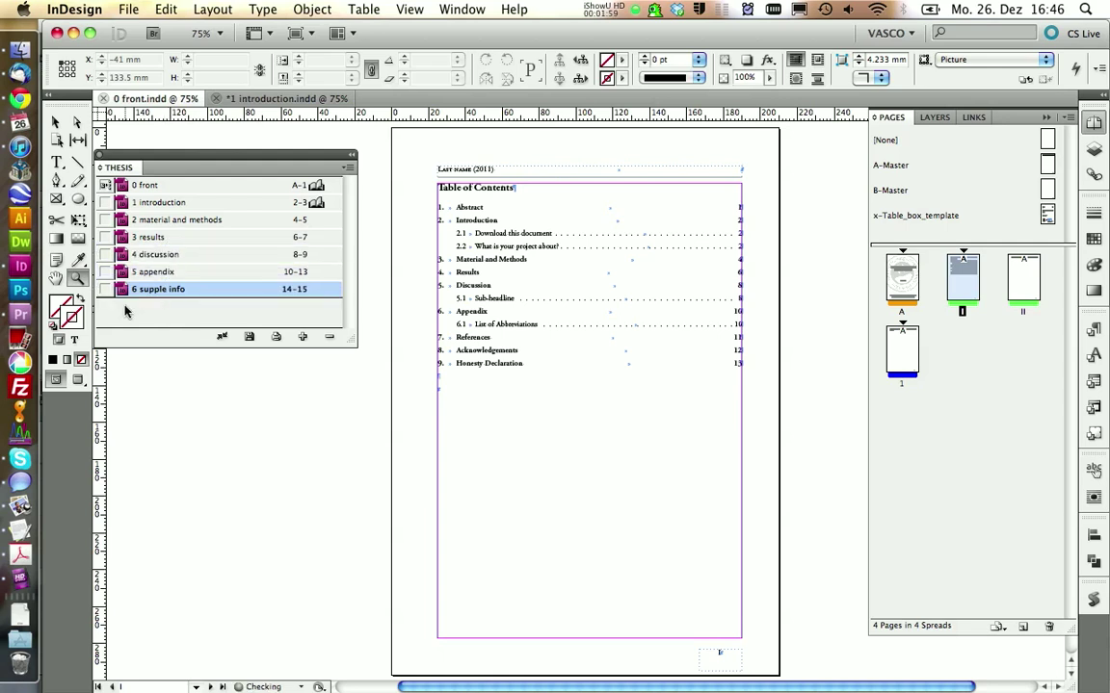
double_click(183, 294)
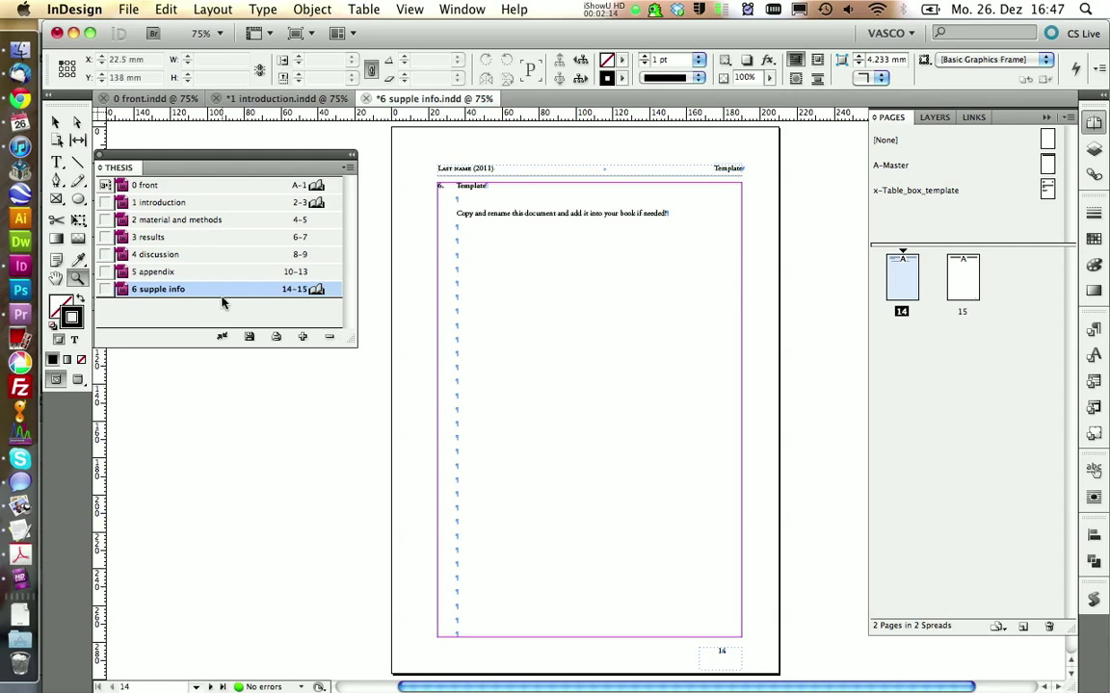
- Remove the 6 supple info chapter from the book, save the book, and close the chapter's document
left_click(330, 338)
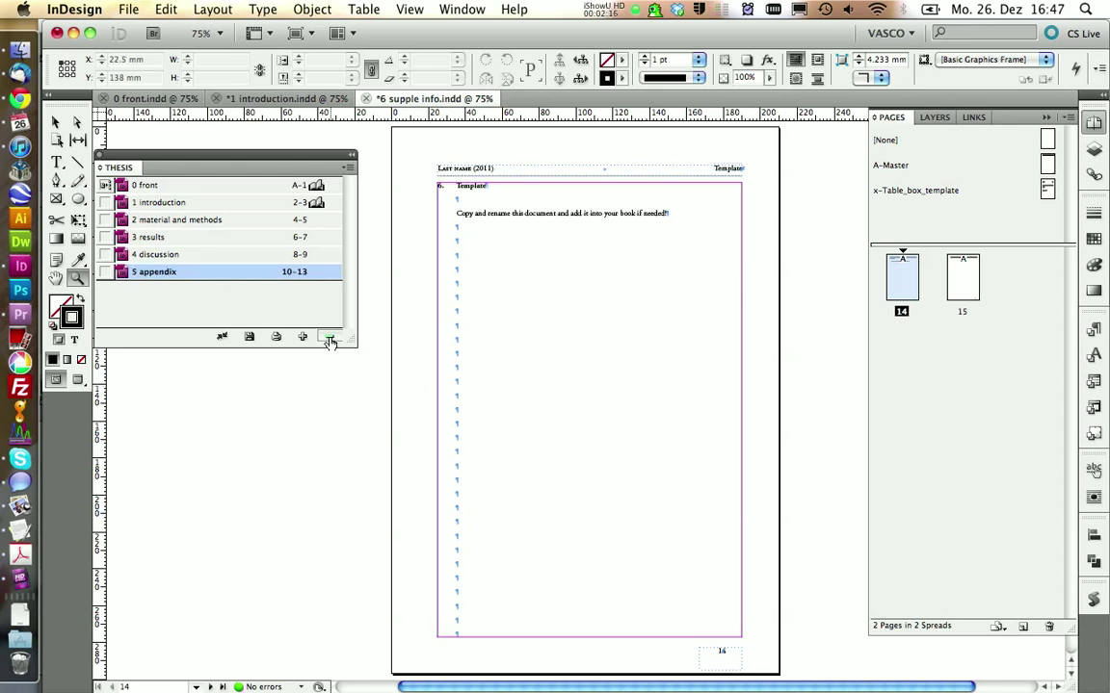
left_click(230, 301)
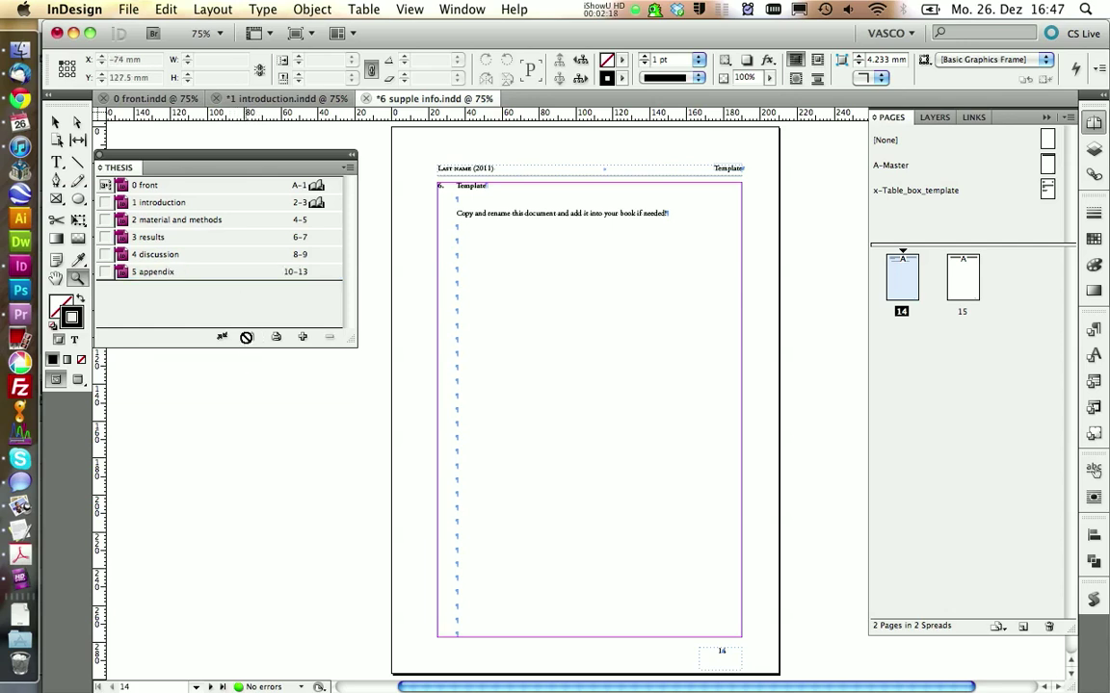
left_click(247, 337)
left_click(367, 99)
left_click(500, 226)
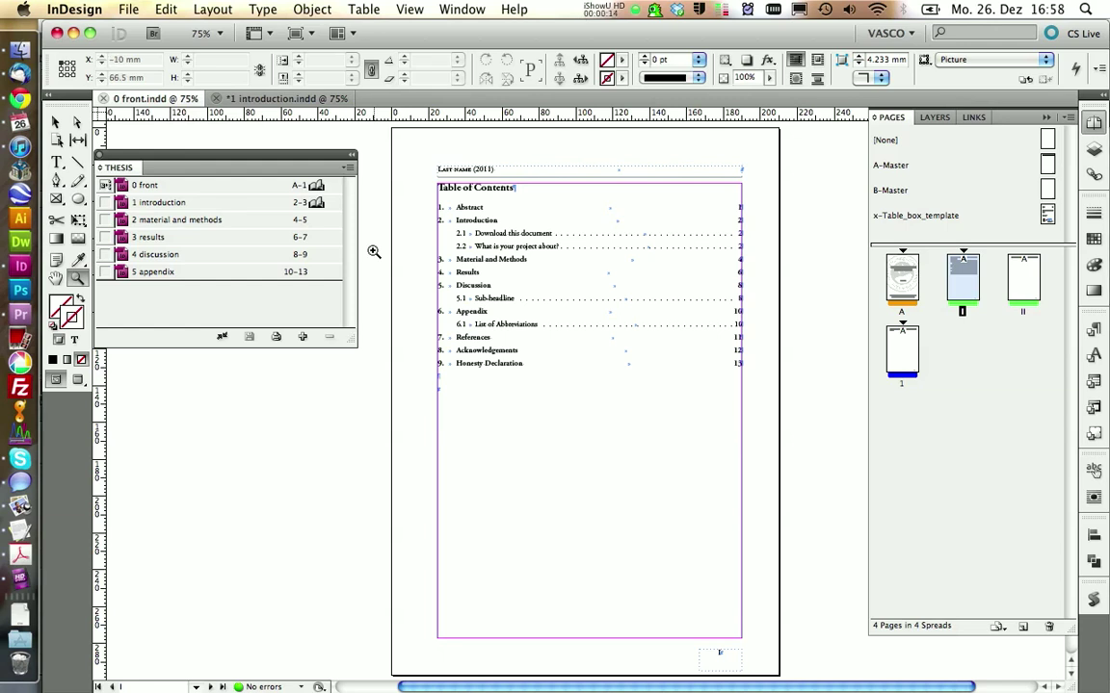
- Switch to Chrome and examine the Abstract and Introduction text of the untitled Google Docs document
left_click(55, 121)
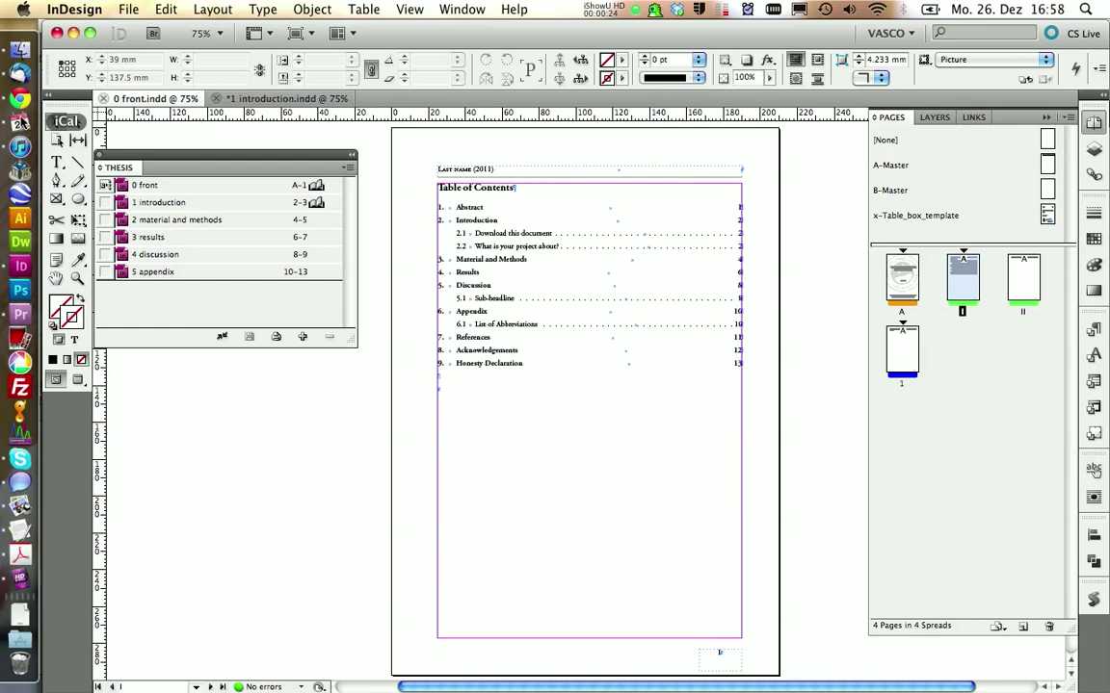
left_click(20, 100)
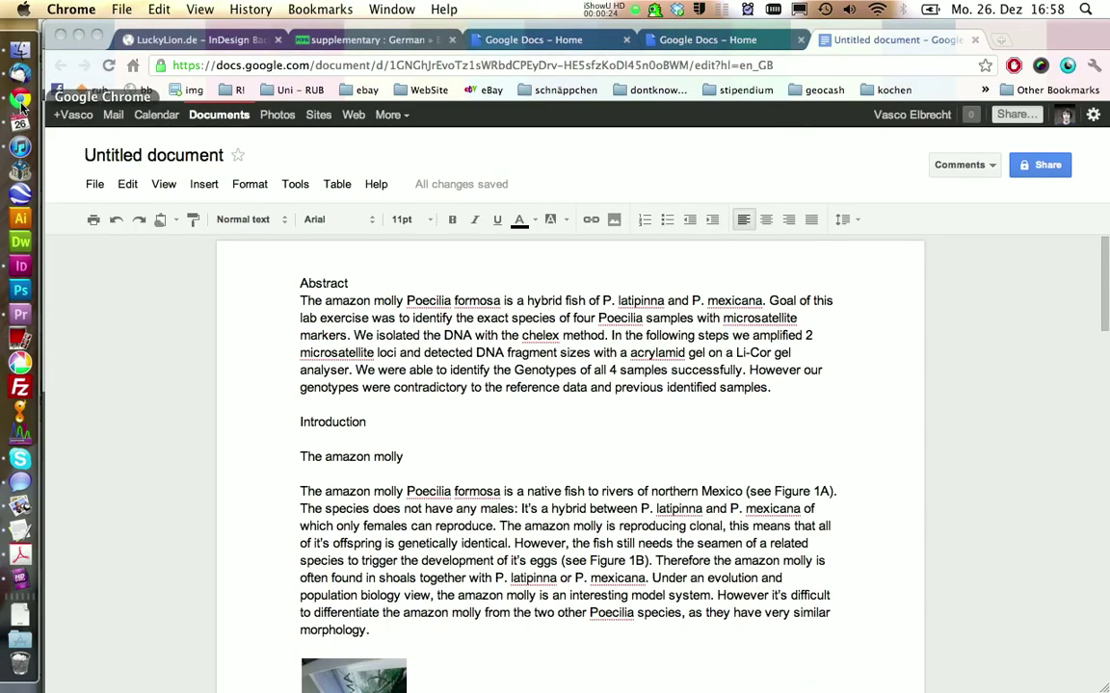
left_click(374, 422)
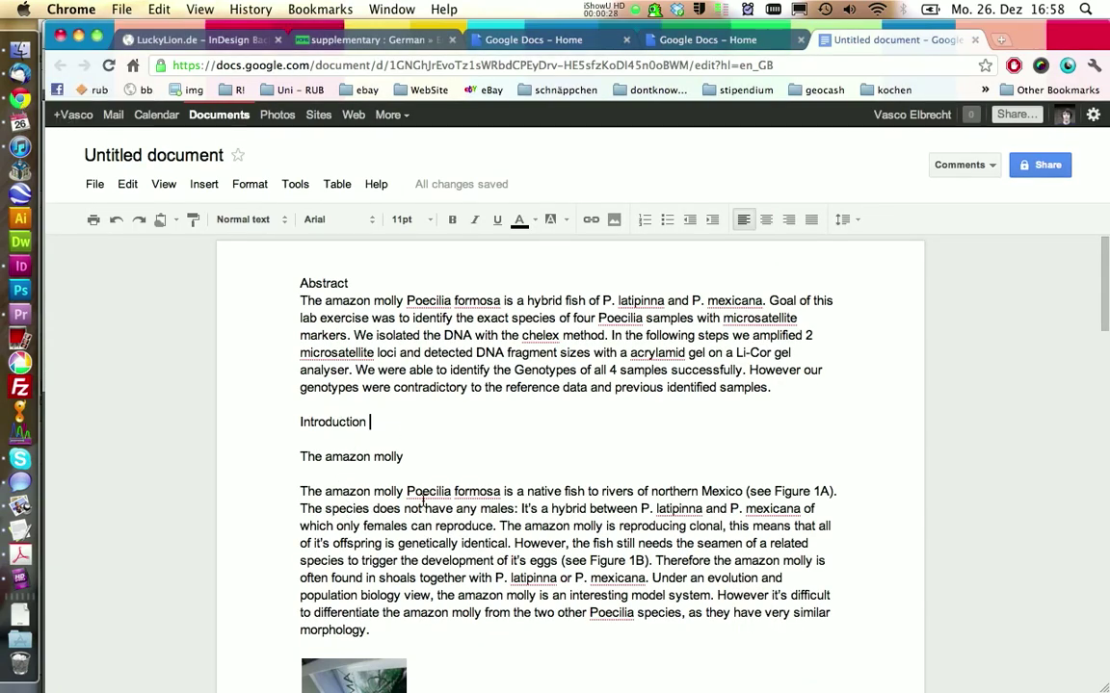
left_click_drag(439, 509, 339, 327)
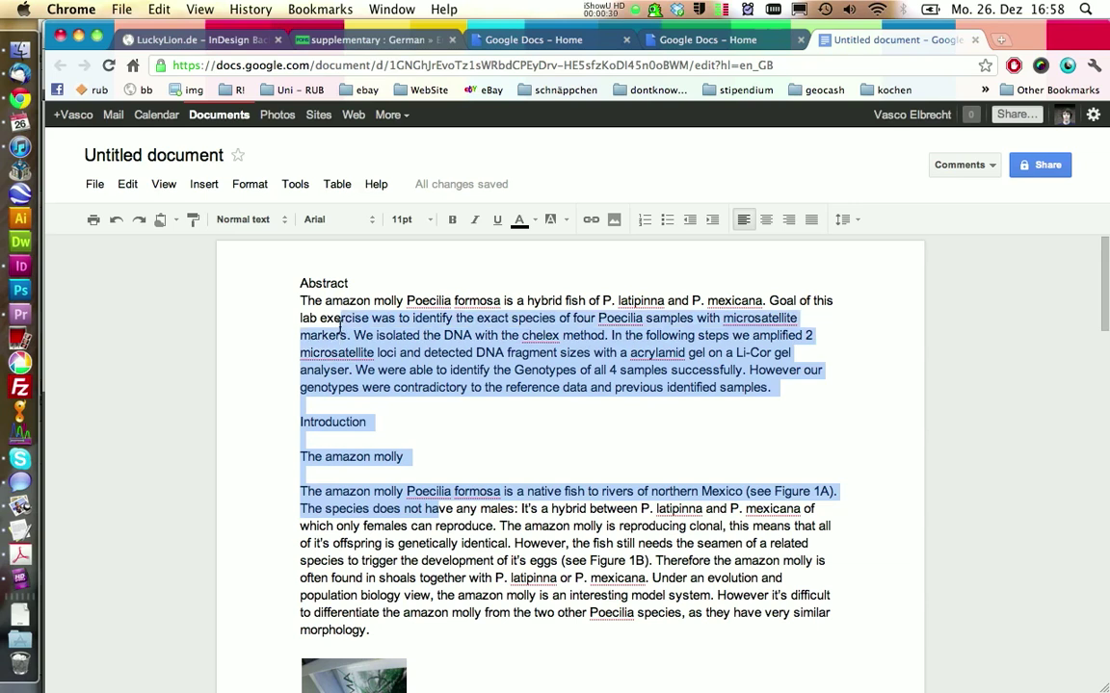
left_click(447, 421)
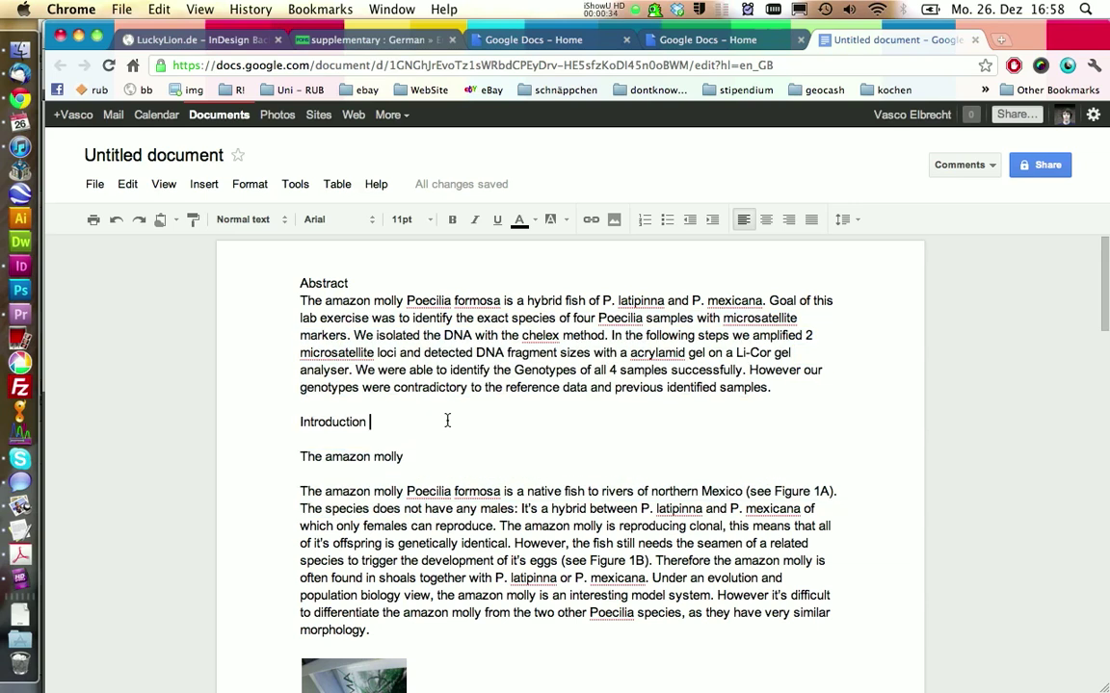
left_click_drag(570, 408, 469, 306)
- Review the sharing settings of the Google Docs document and close them
left_click(966, 324)
left_click(1019, 171)
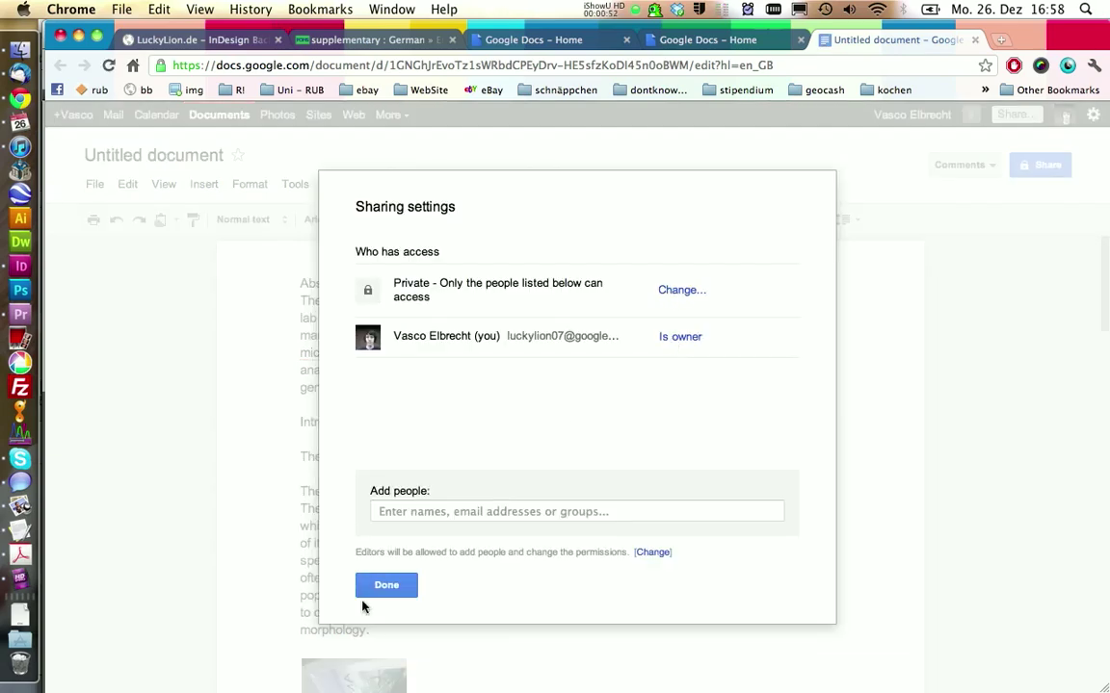
left_click(388, 585)
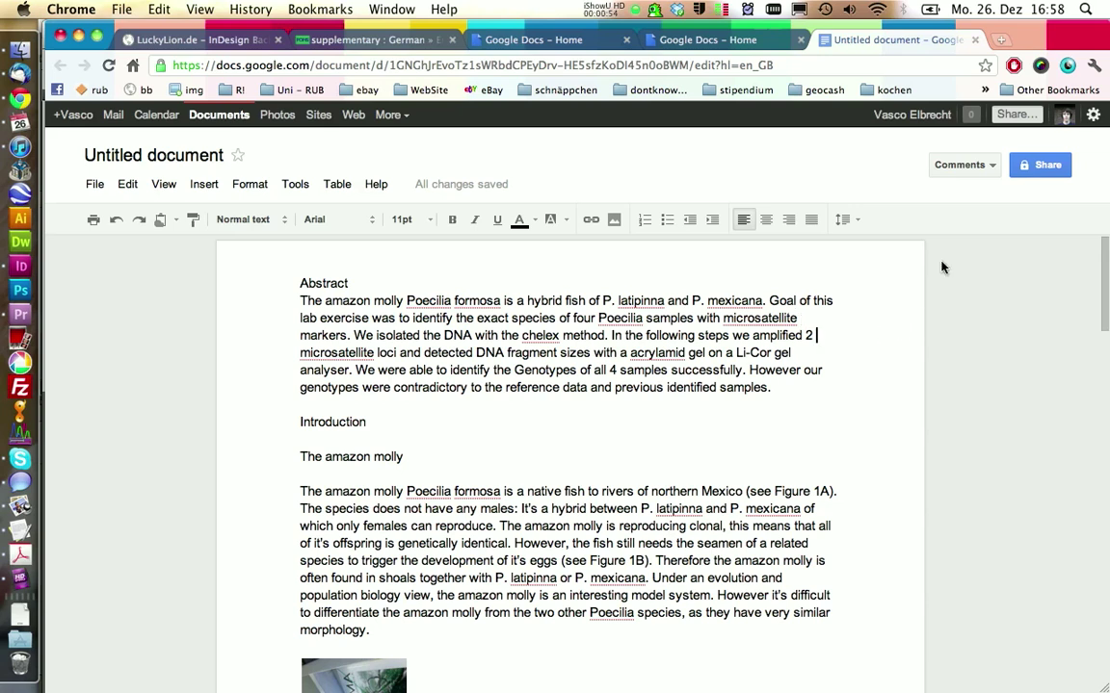
- Add a comment reading sdfghj at the end of the Abstract paragraph
left_click(964, 165)
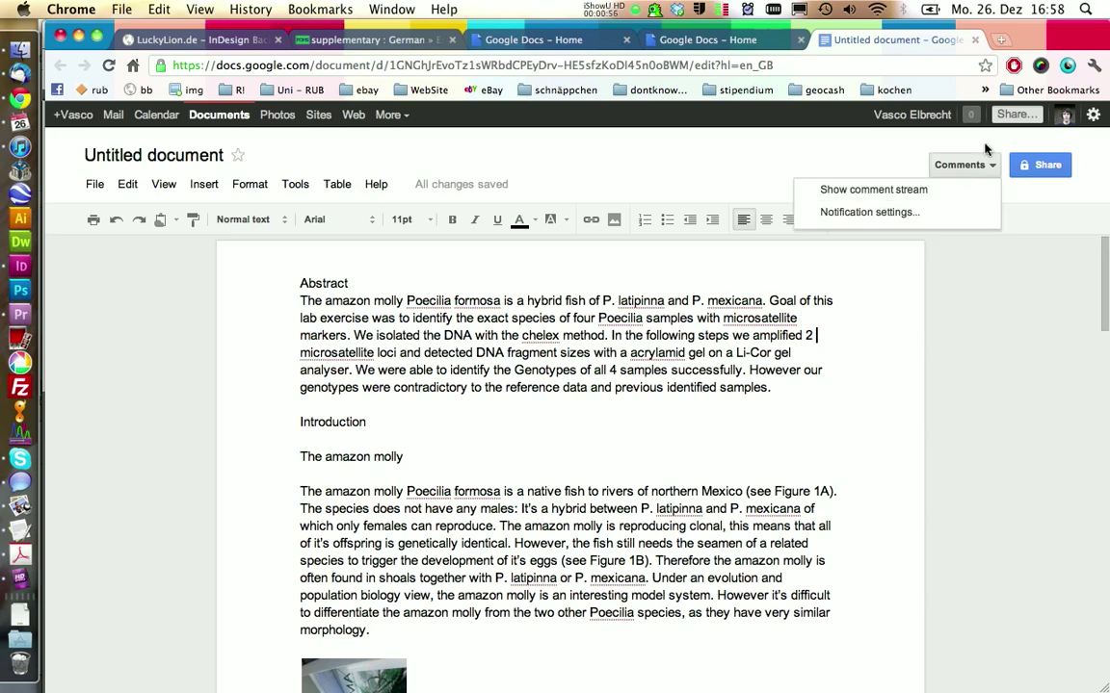
left_click(983, 159)
right_click(777, 387)
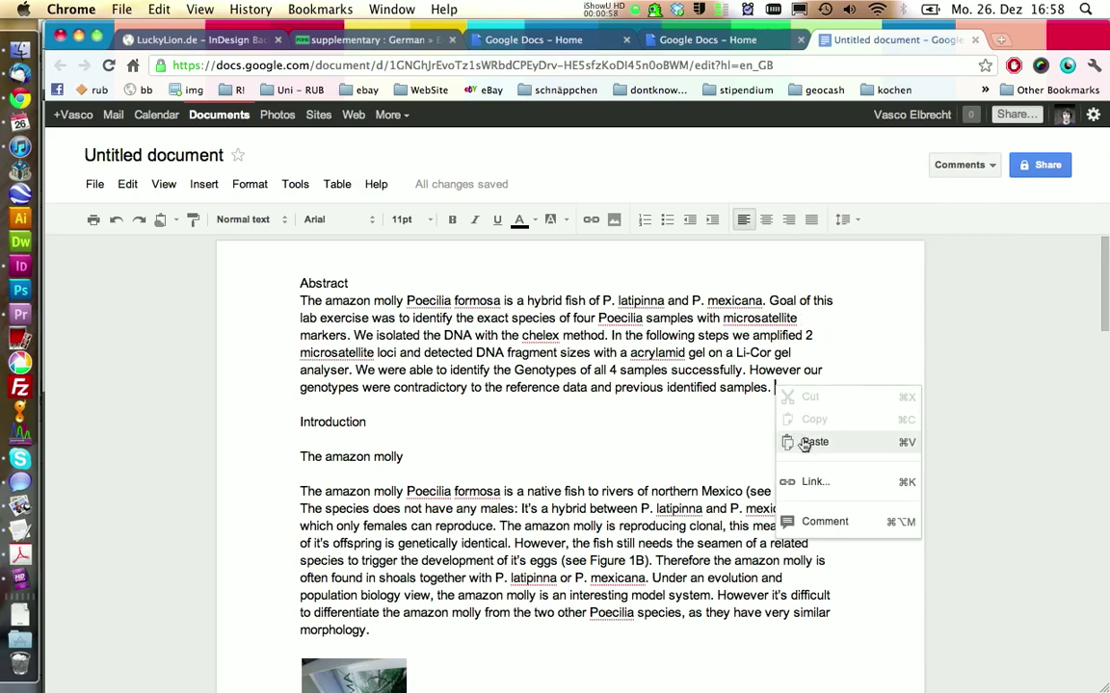
left_click(808, 523)
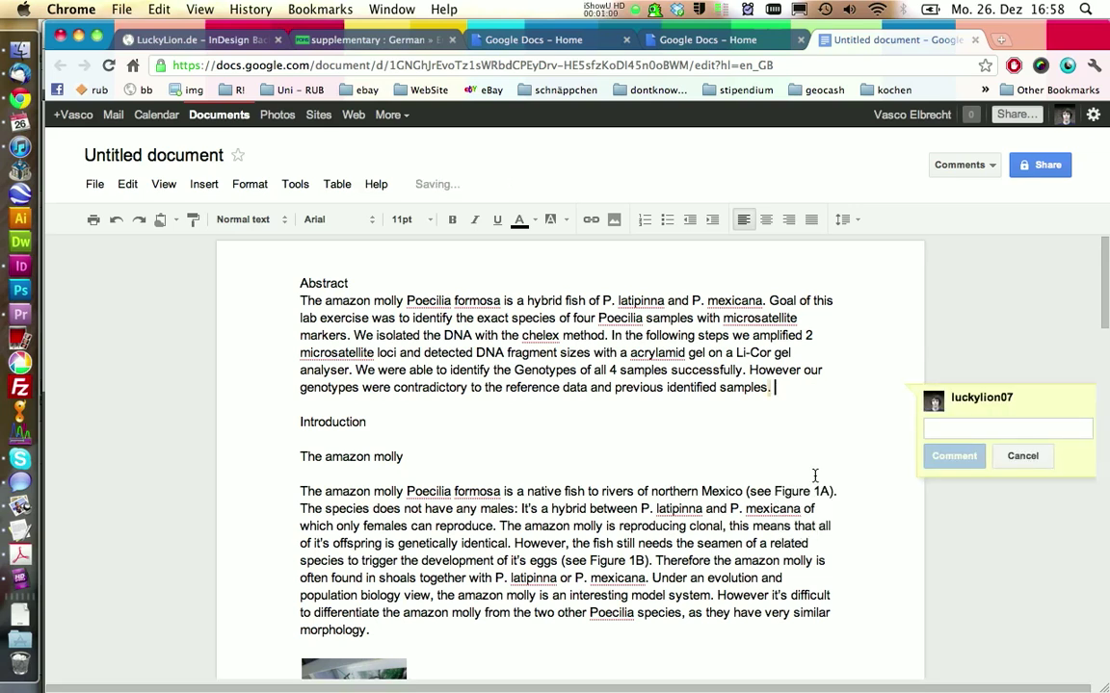
type("sdfghj")
key("Return")
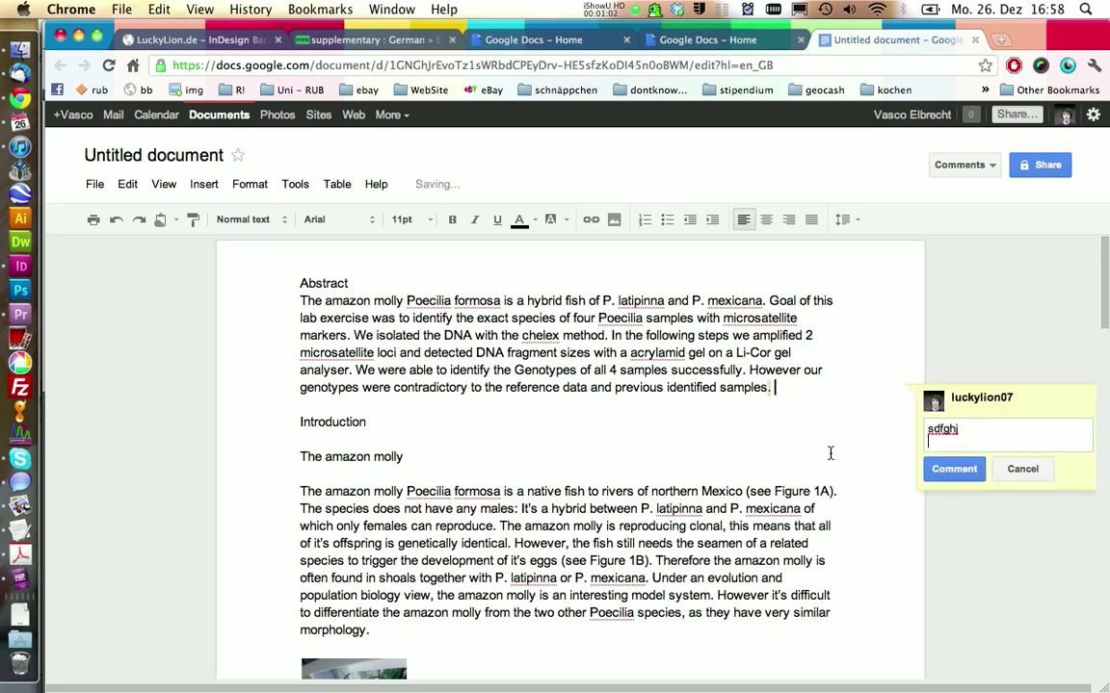
left_click(955, 470)
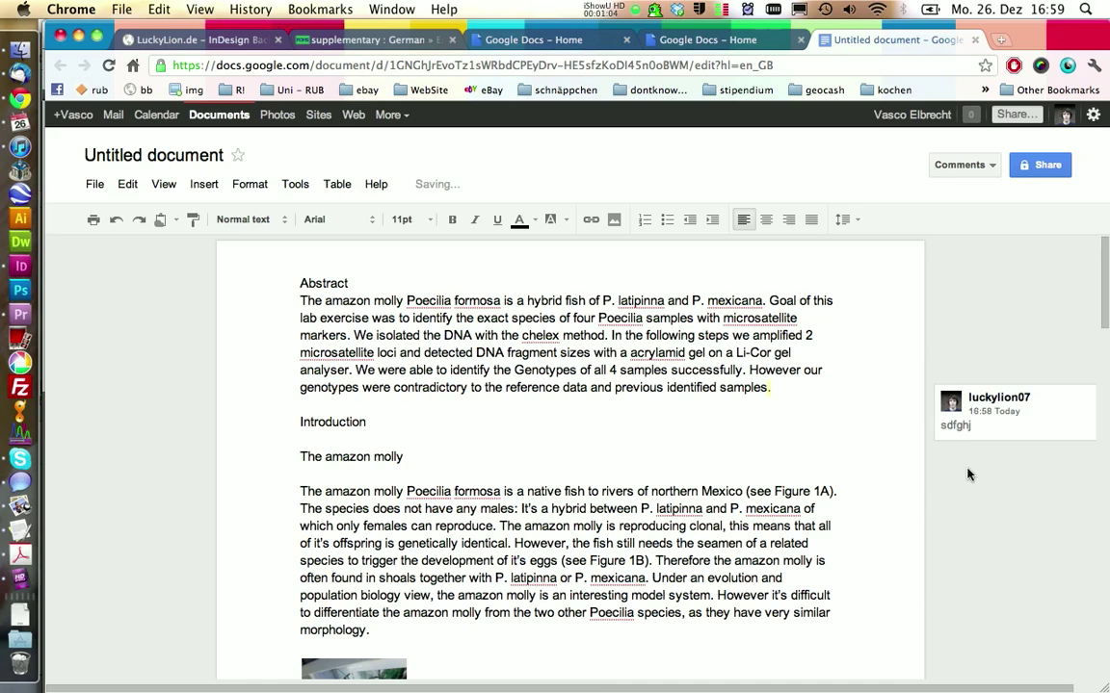
left_click(799, 434)
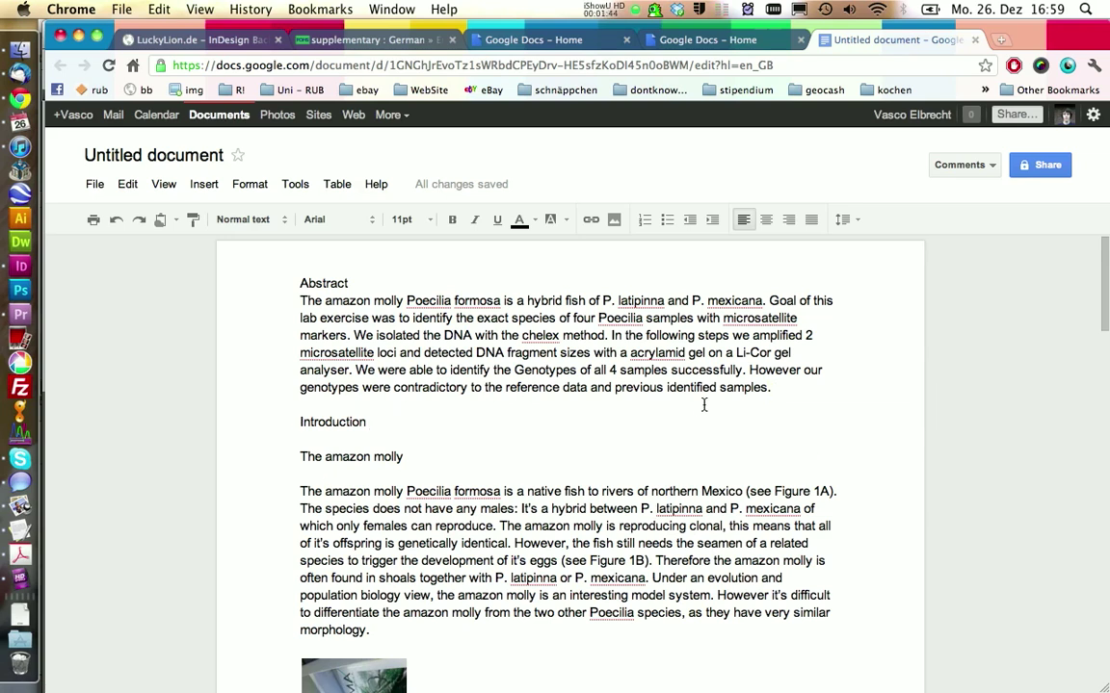
- Copy the Abstract heading and its paragraph from the Google Docs document and switch to the 0 front document in InDesign
left_click_drag(797, 391, 225, 290)
key("super+c")
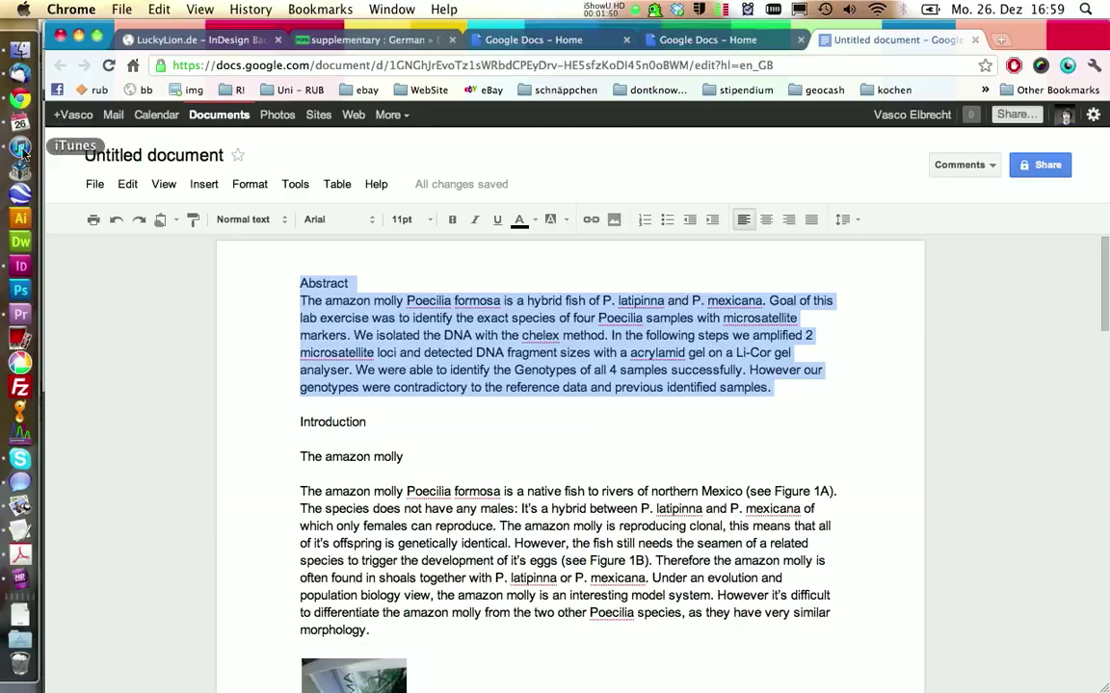
mouse_move(1, 1)
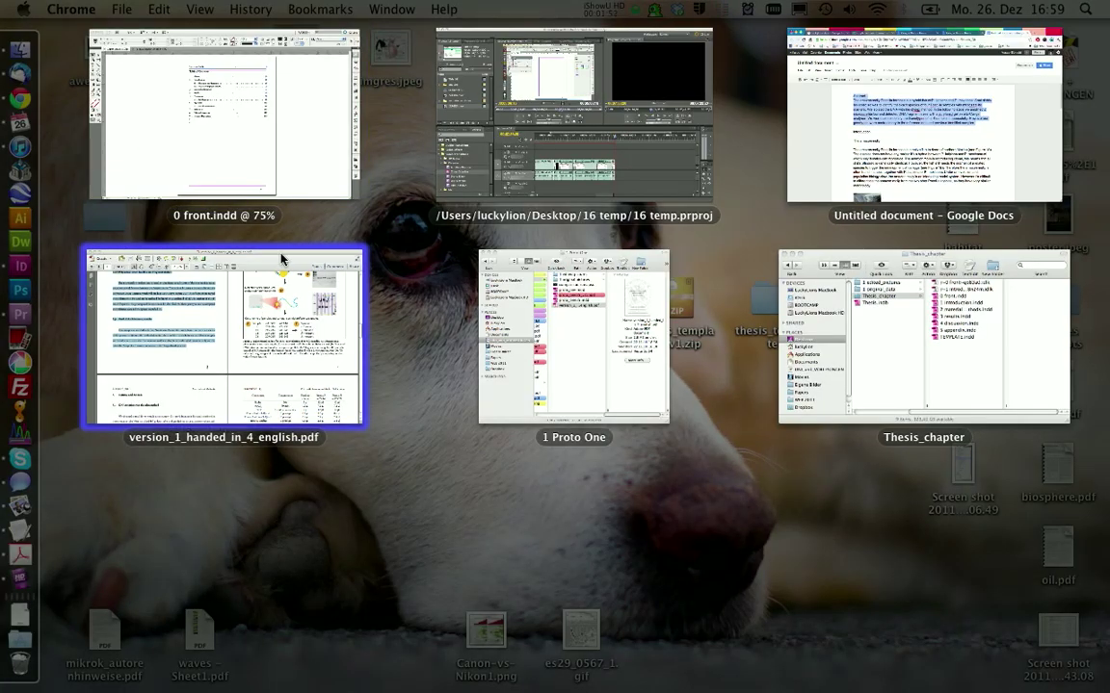
left_click(273, 136)
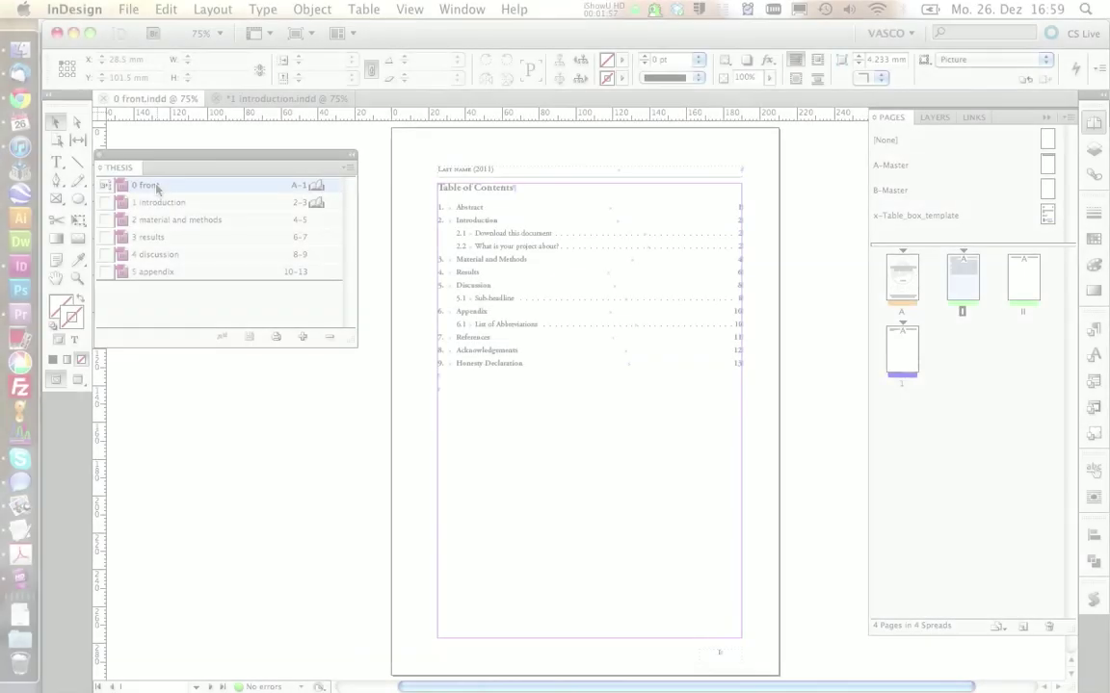
- Paste the copied abstract text below the numbered Abstract heading on page 1
scroll(569, 304, "down", 15)
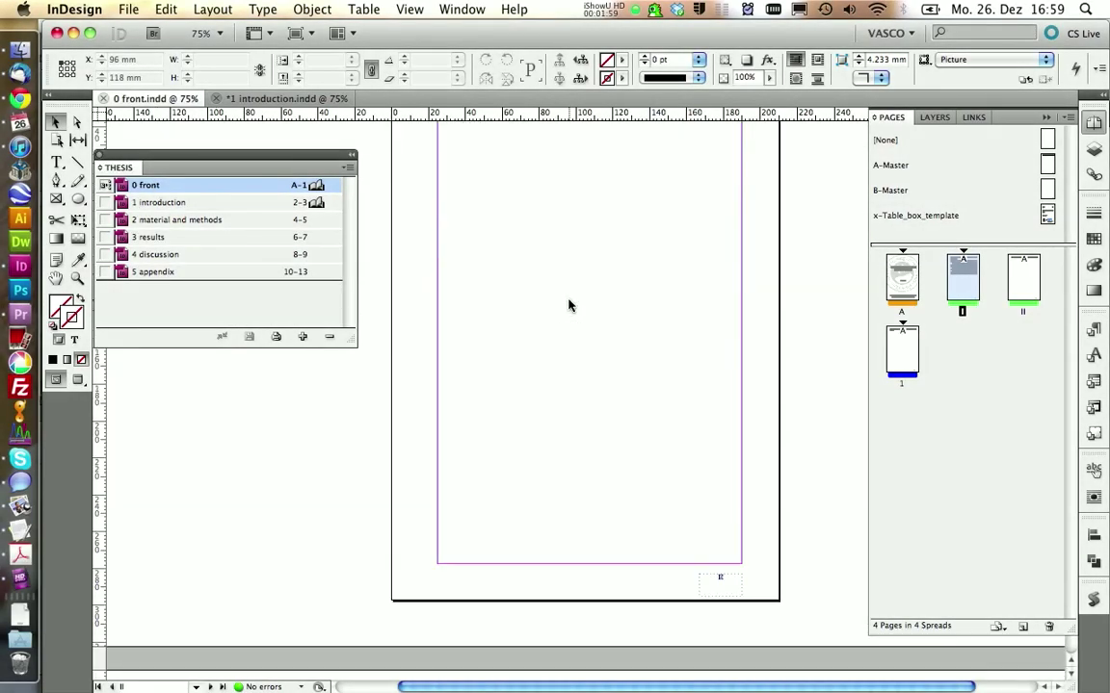
scroll(569, 304, "down", 6)
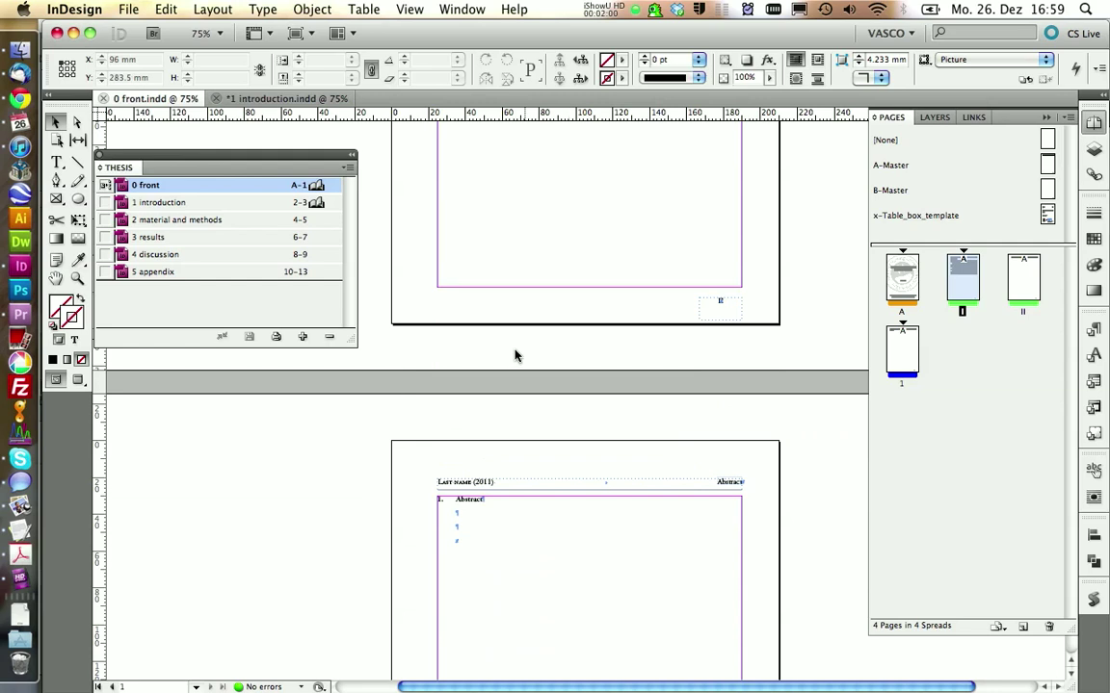
double_click(467, 535)
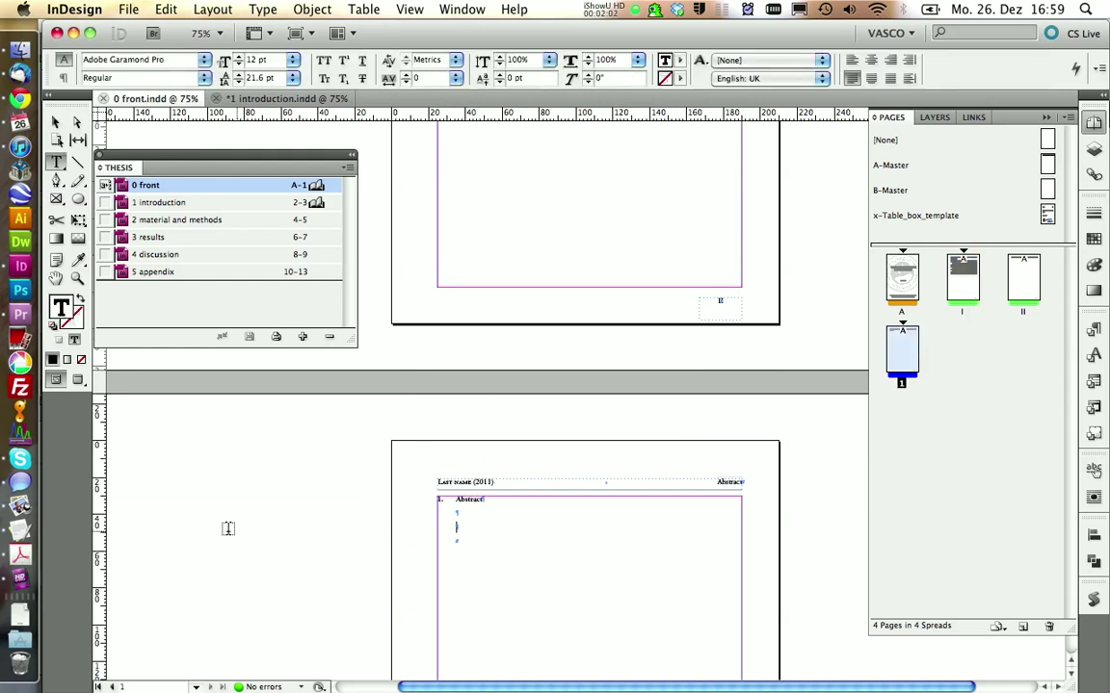
left_click(77, 279)
left_click_drag(359, 426, 847, 603)
key("super+v")
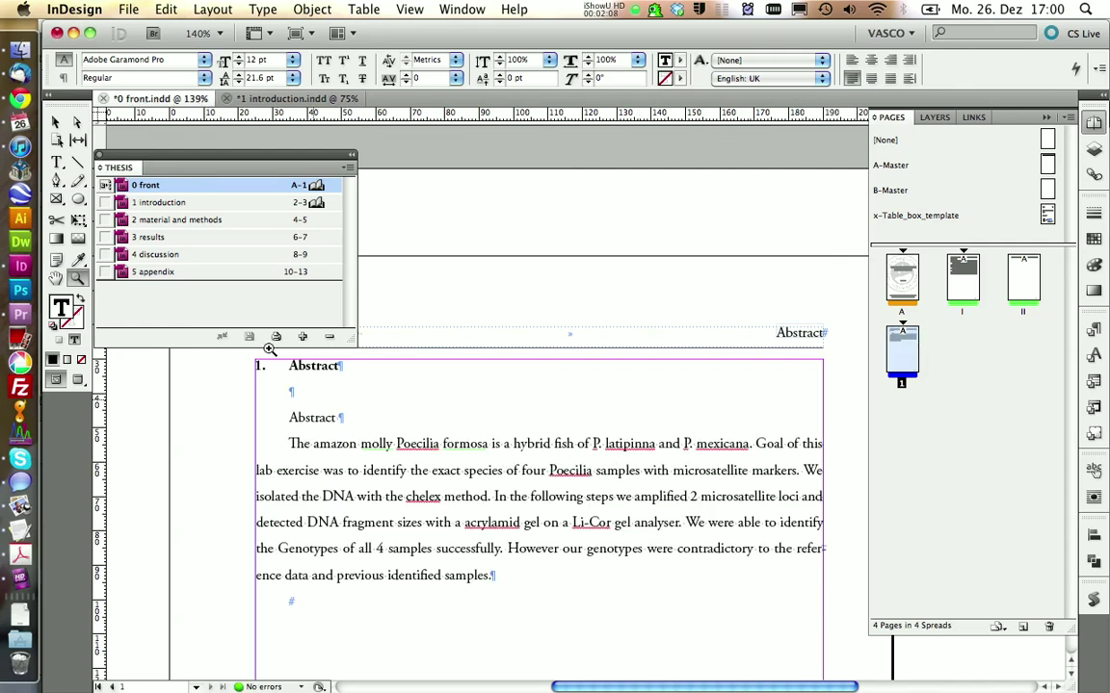
- Delete the duplicate Abstract line above the pasted paragraph, including its line break
left_click(58, 164)
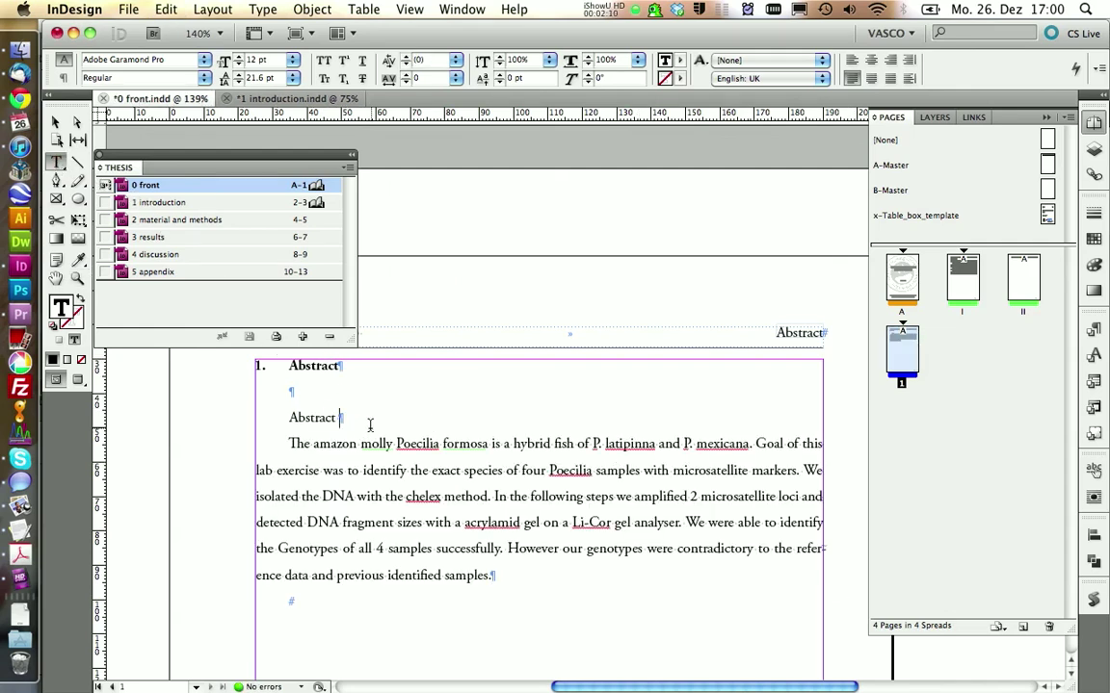
left_click_drag(372, 425, 279, 412)
key("BackSpace")
key("BackSpace")
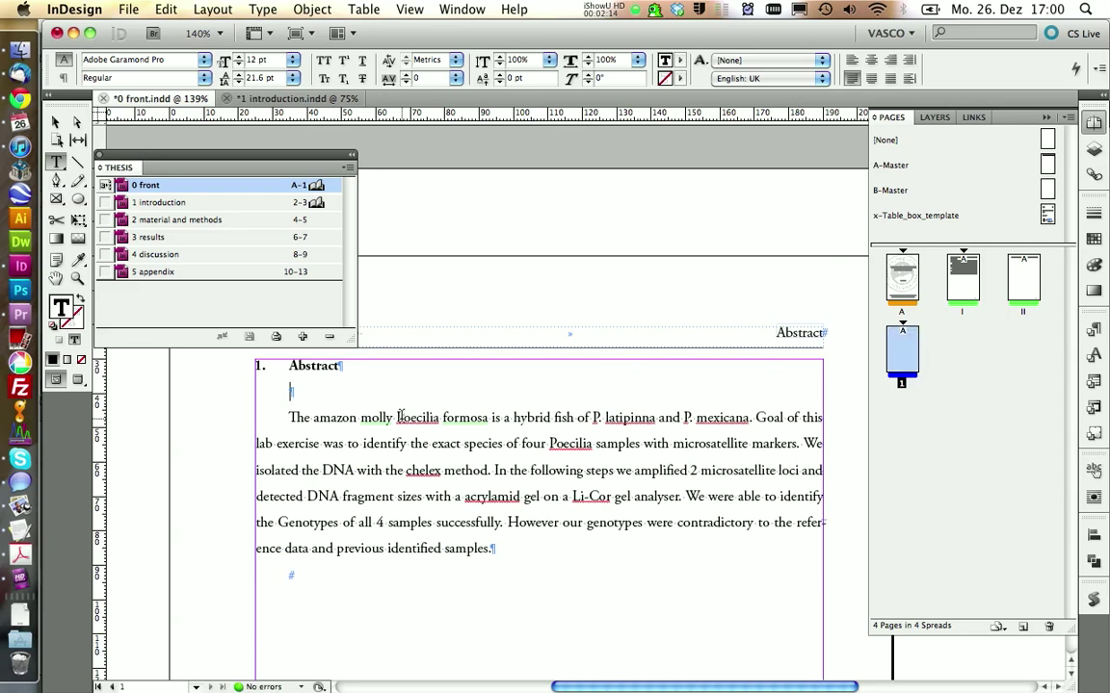
- Apply the italic character style to Poecilia formosa, P. latipinna, P. mexicana and Poecilia in the abstract
left_click_drag(396, 417, 488, 417)
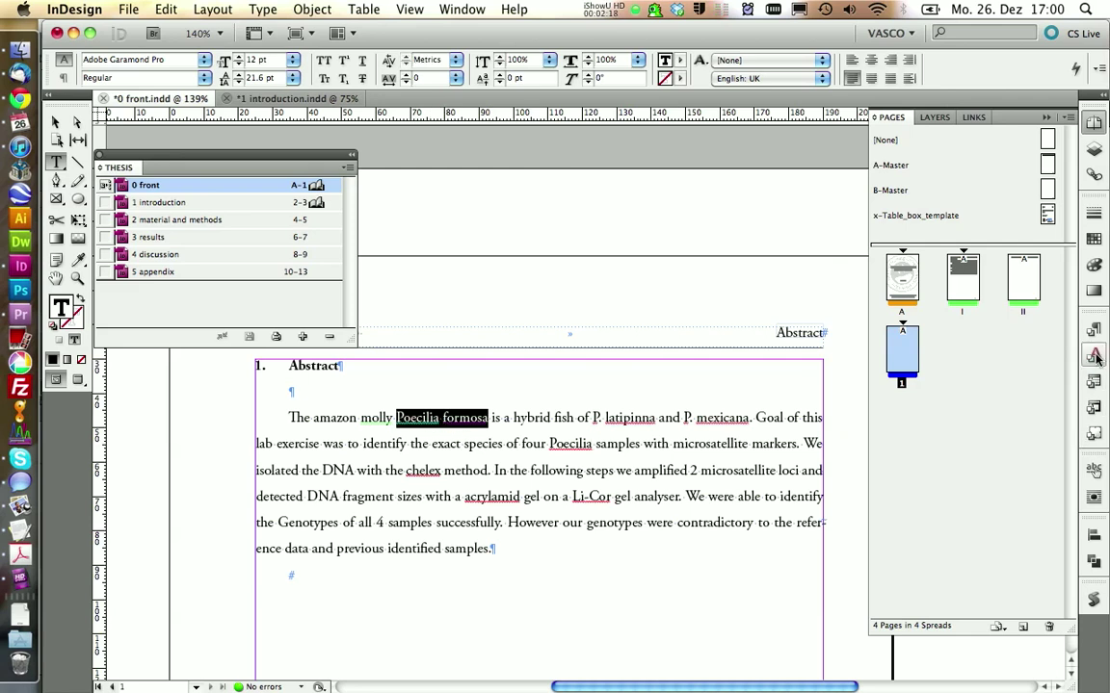
key("shift+F11")
left_click(934, 376)
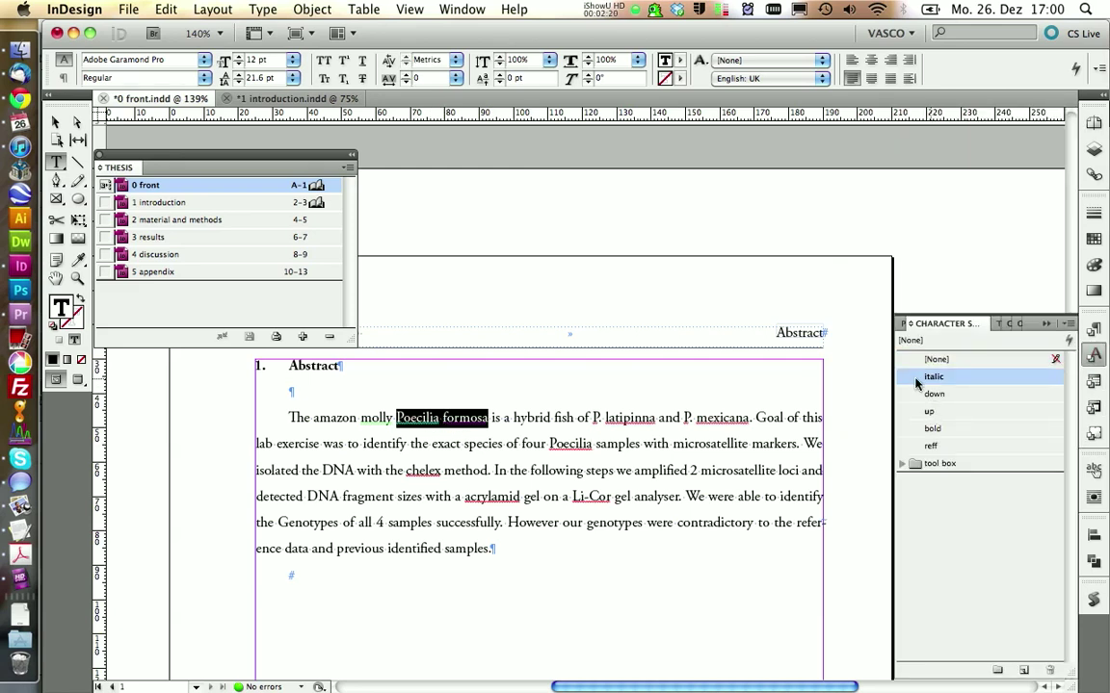
left_click_drag(586, 416, 653, 417)
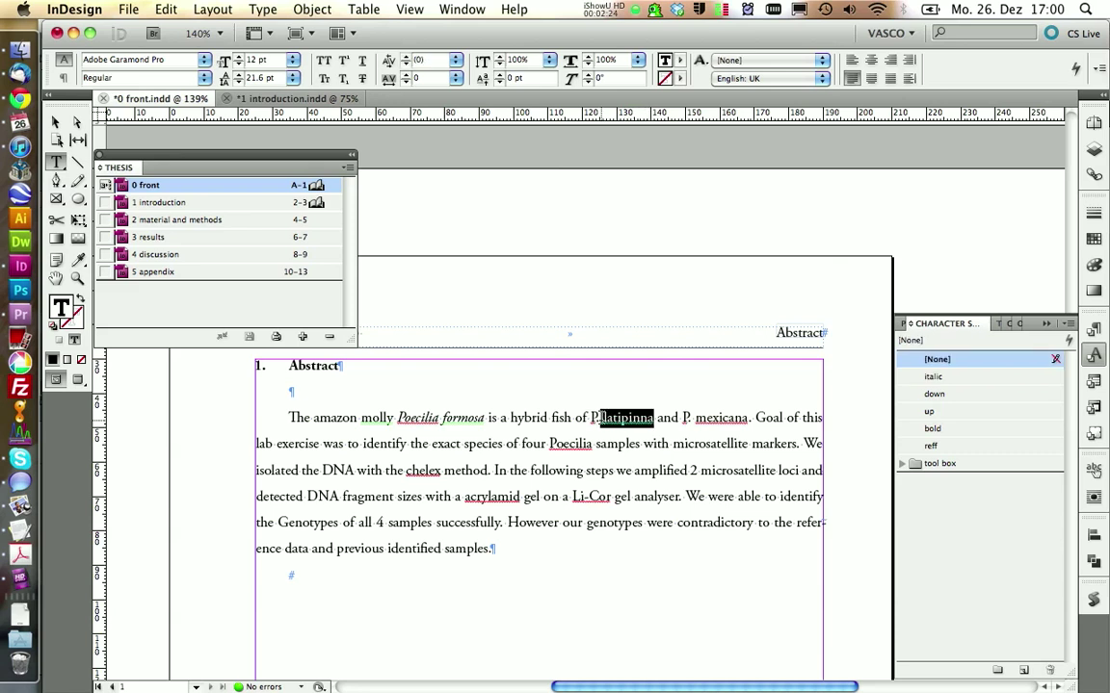
left_click(934, 376)
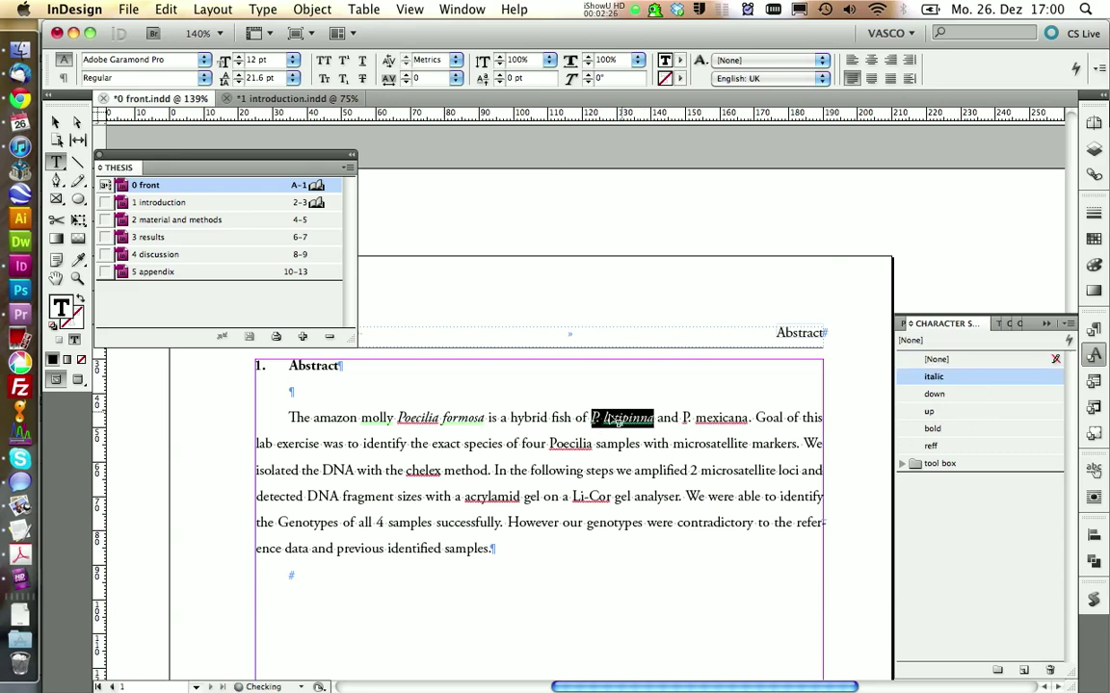
left_click_drag(682, 417, 747, 421)
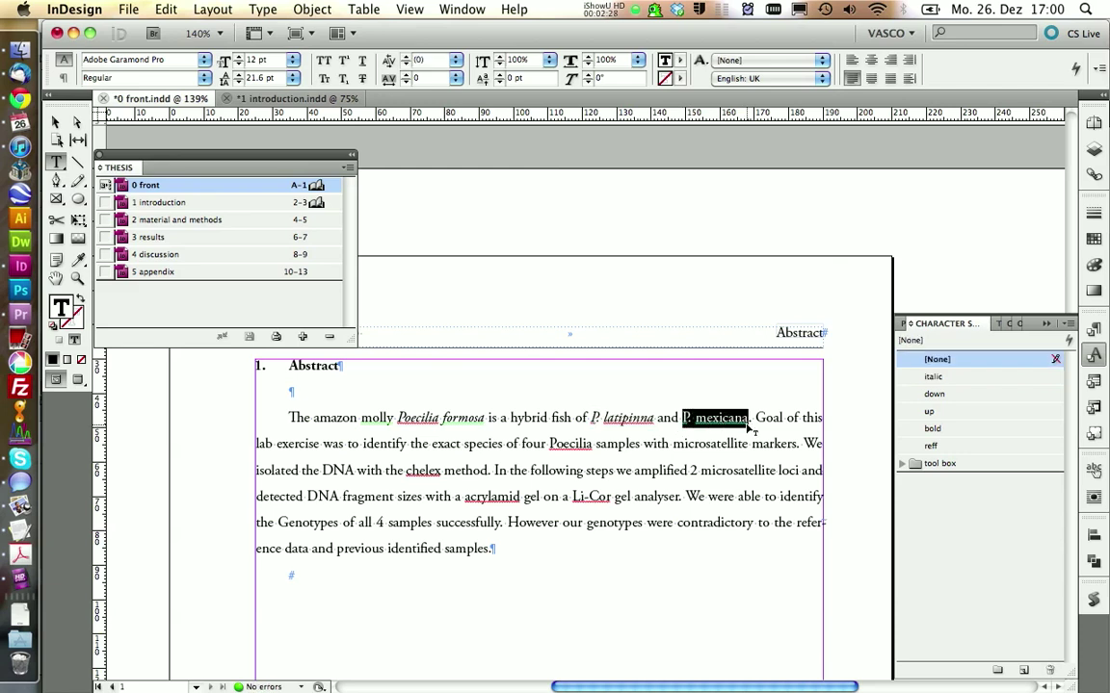
left_click(967, 381)
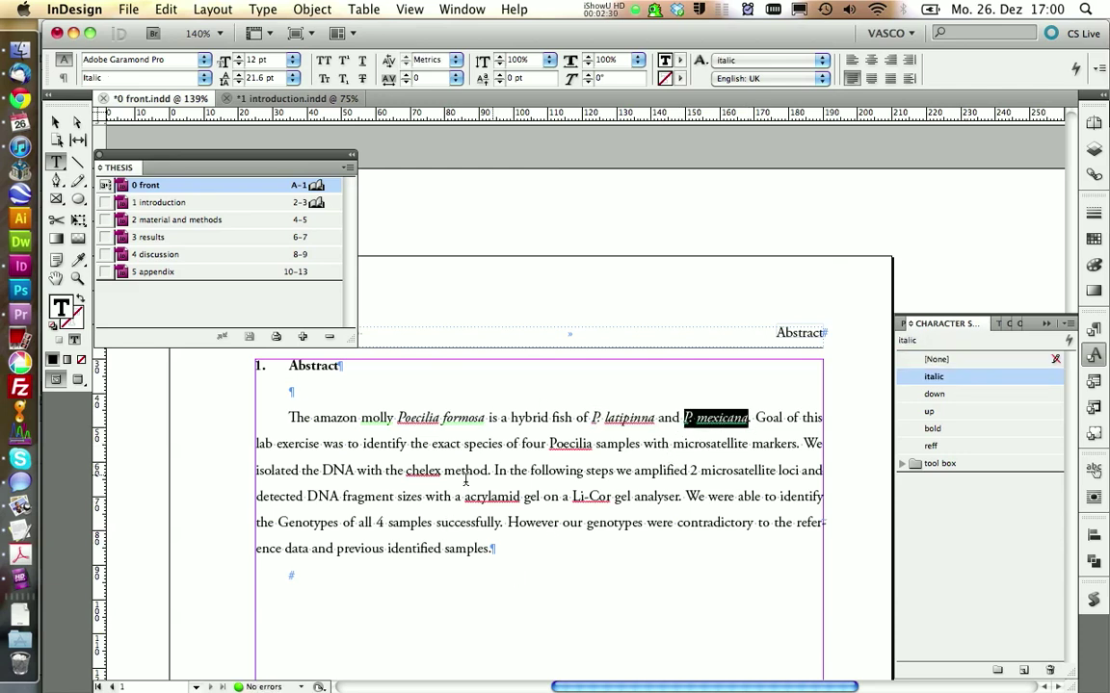
double_click(556, 443)
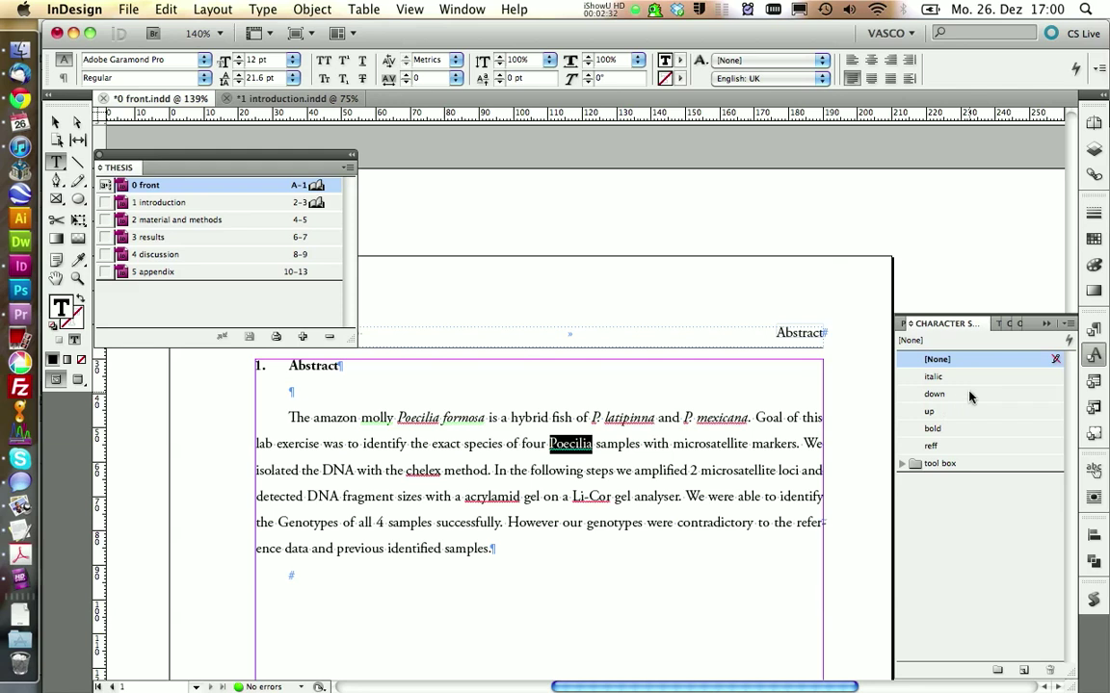
left_click(934, 376)
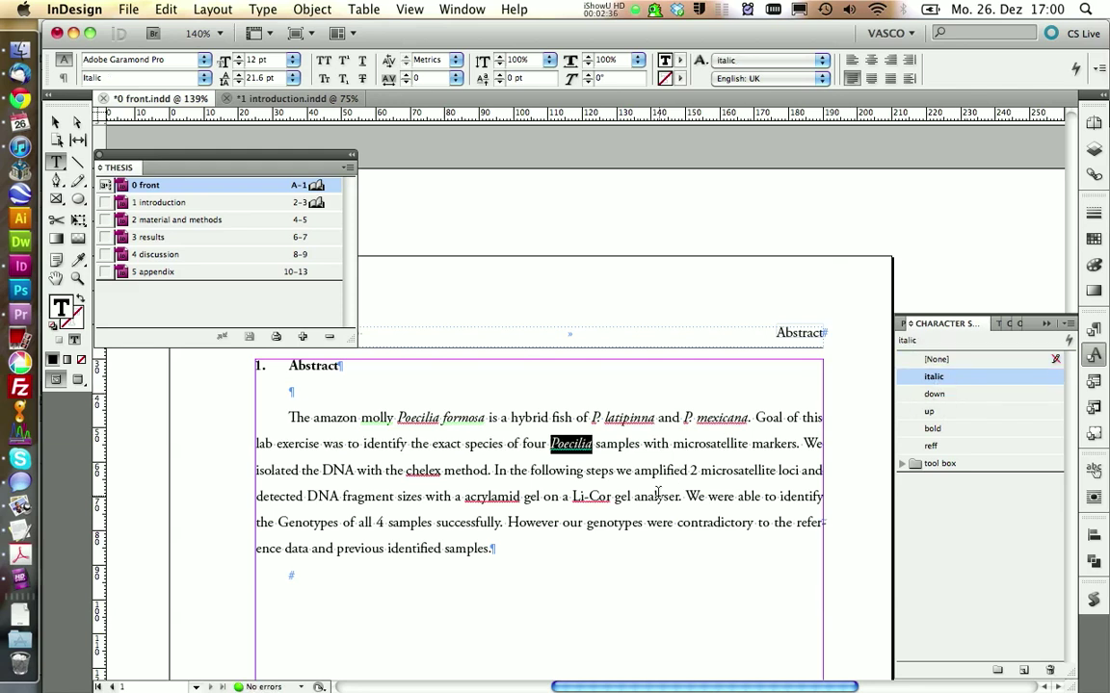
left_click(1094, 354)
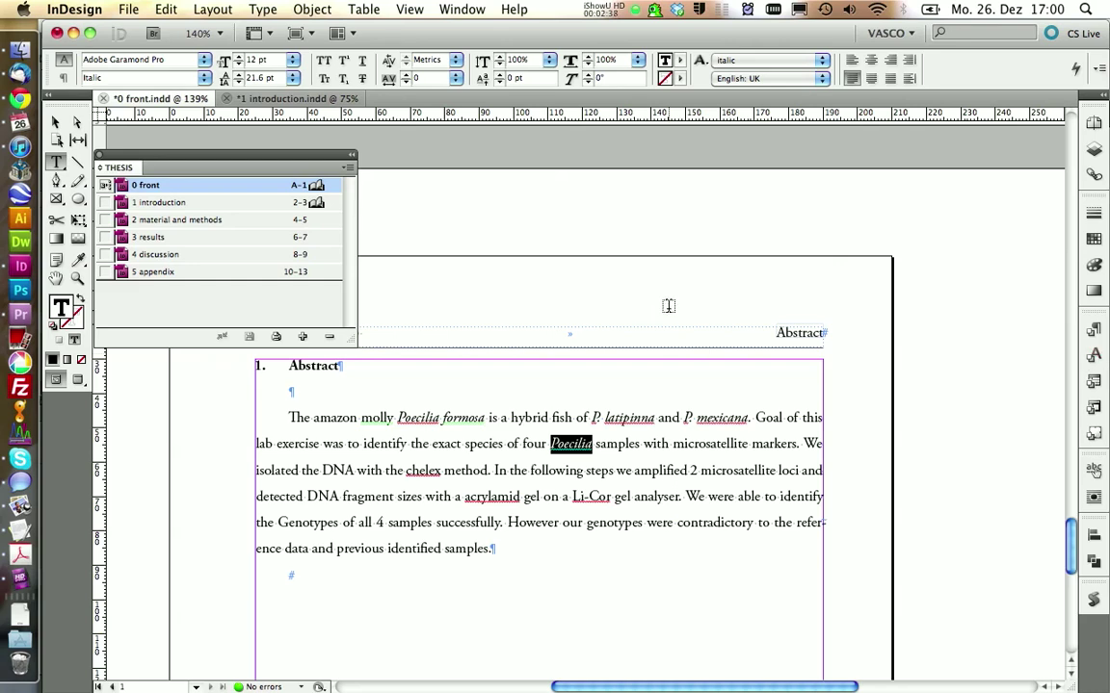
- Open the 1 introduction chapter and replace its placeholder text with the Introduction section copied from the Google Docs document in Chrome
double_click(247, 203)
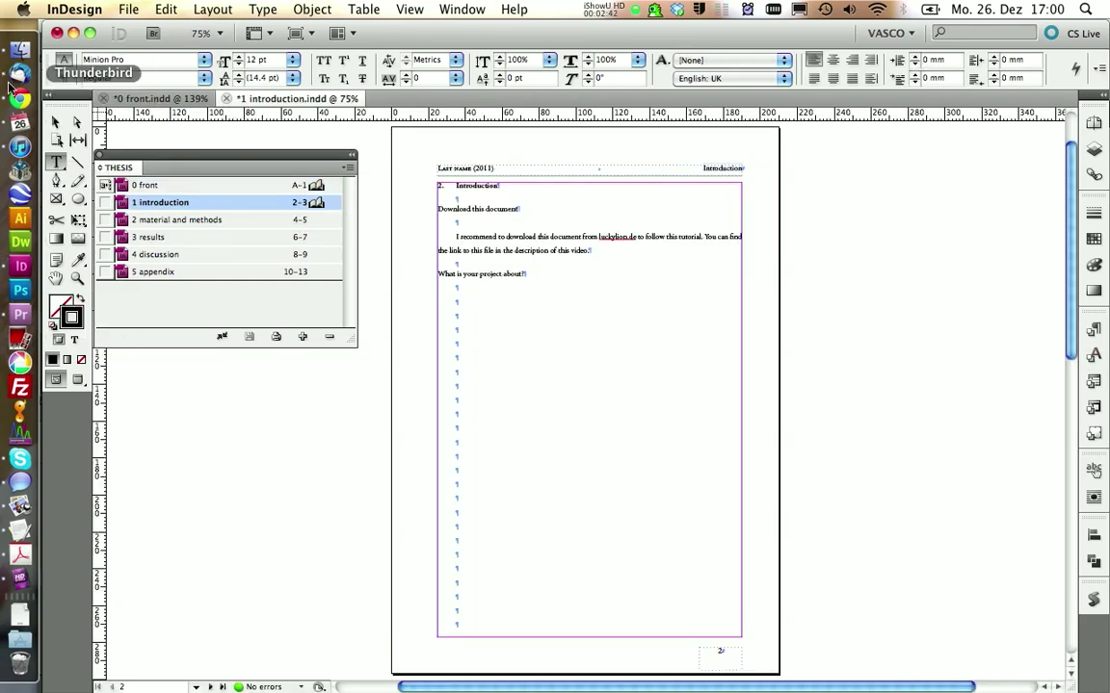
left_click(19, 97)
left_click_drag(301, 421, 453, 671)
key("cmd+c")
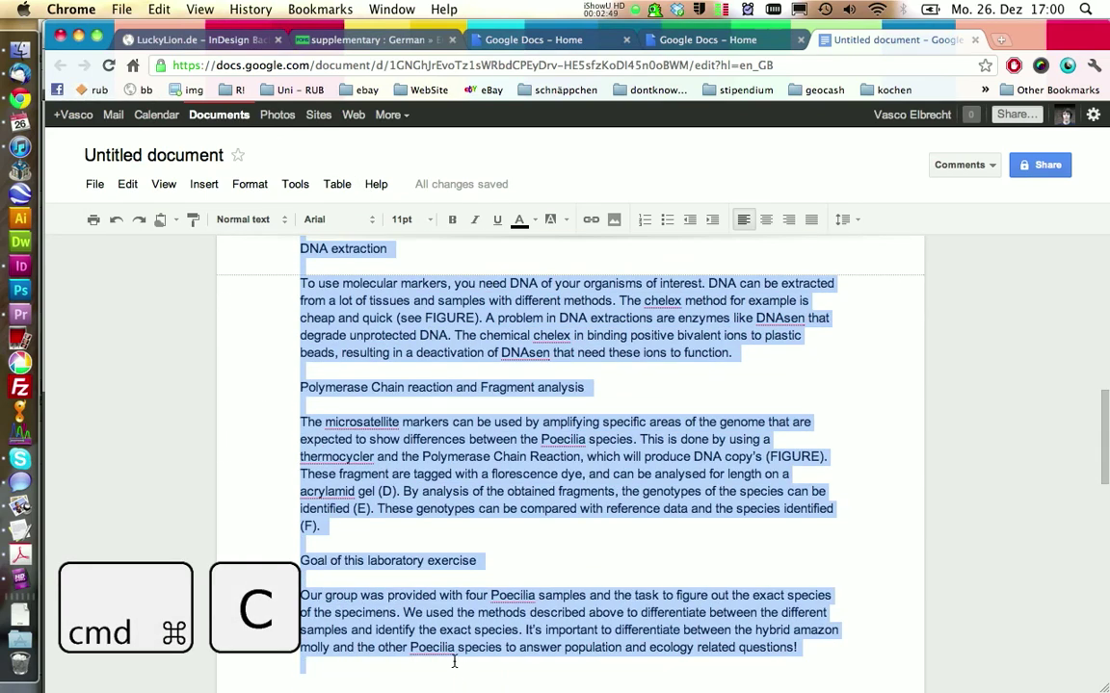
left_click(19, 274)
left_click_drag(433, 257, 421, 212)
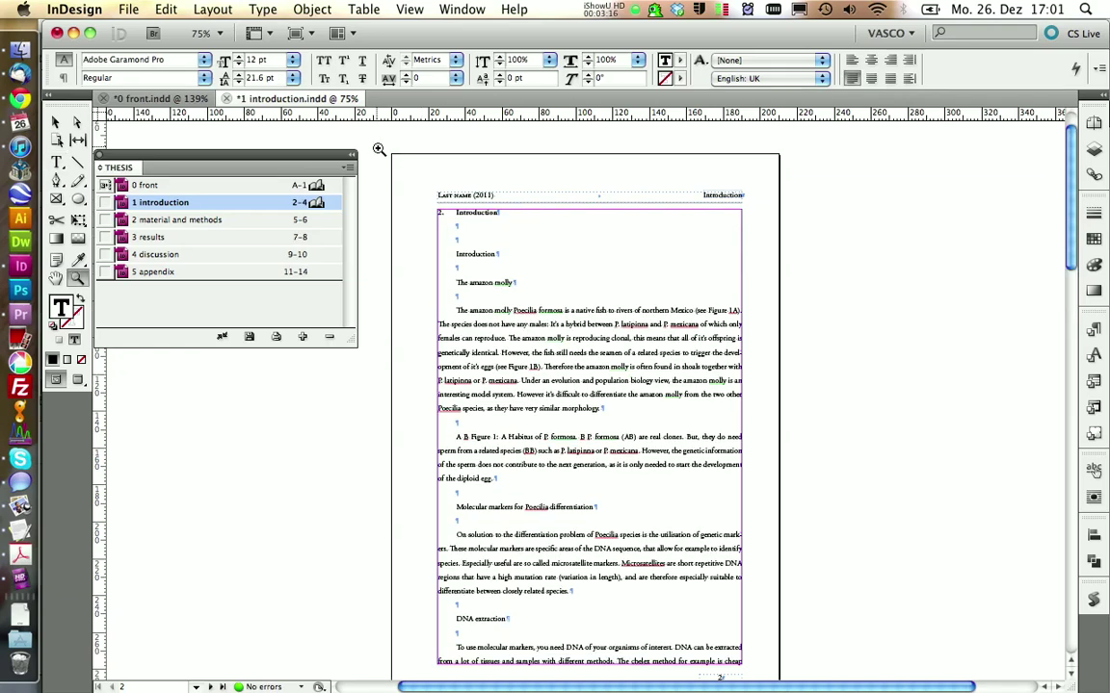
- Move the Thesis book panel out of the way and apply the head 1 paragraph style to the pasted Introduction line
left_click_drag(376, 148, 820, 414)
left_click_drag(210, 160, 1011, 643)
left_click(57, 161)
left_click(270, 309)
left_click_drag(270, 309, 389, 347)
left_click(389, 346)
left_click(316, 347)
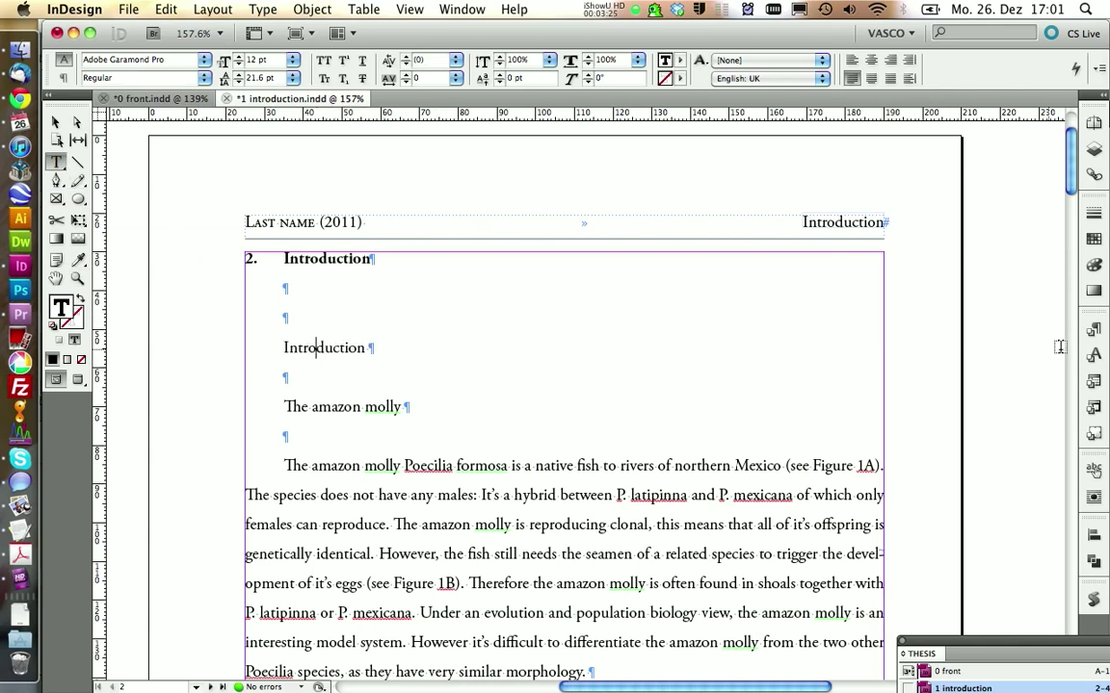
left_click(1094, 328)
left_click(902, 429)
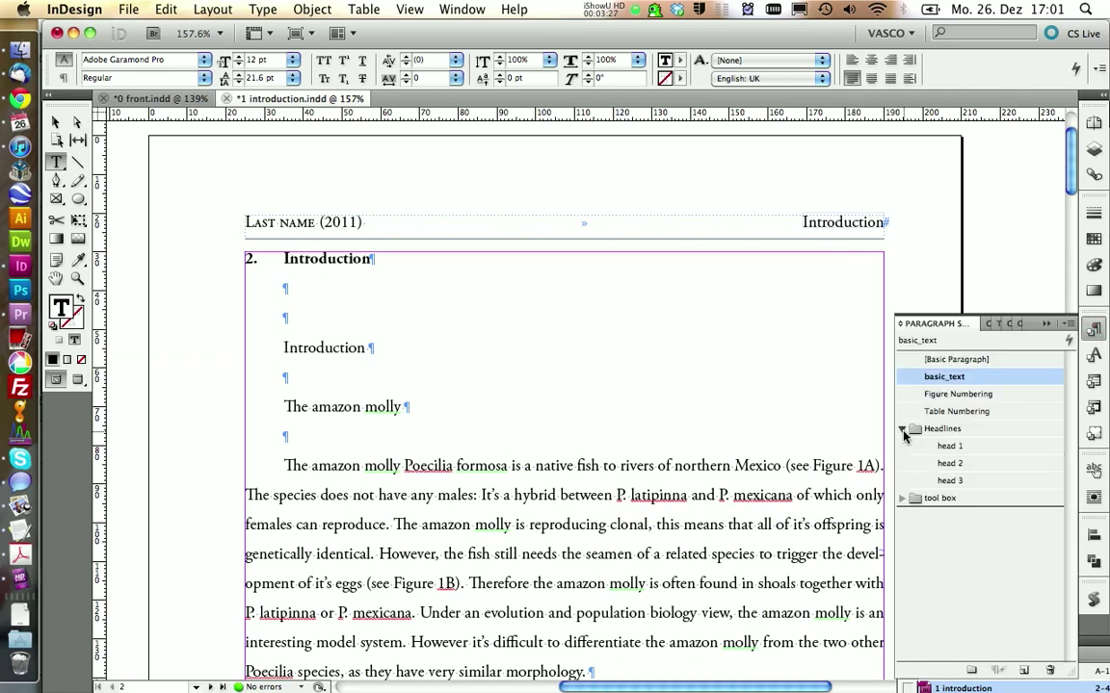
left_click(943, 447)
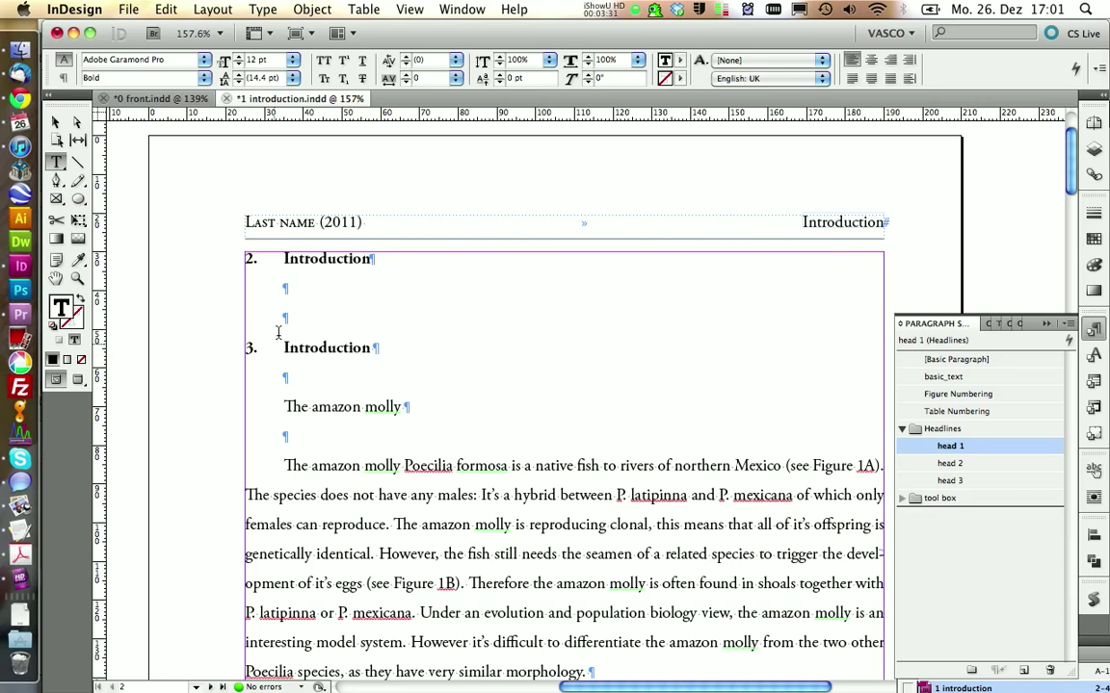
- Delete the duplicate Introduction heading with its surrounding empty lines and apply the head 2 paragraph style to The amazon molly
left_click_drag(283, 317, 372, 371)
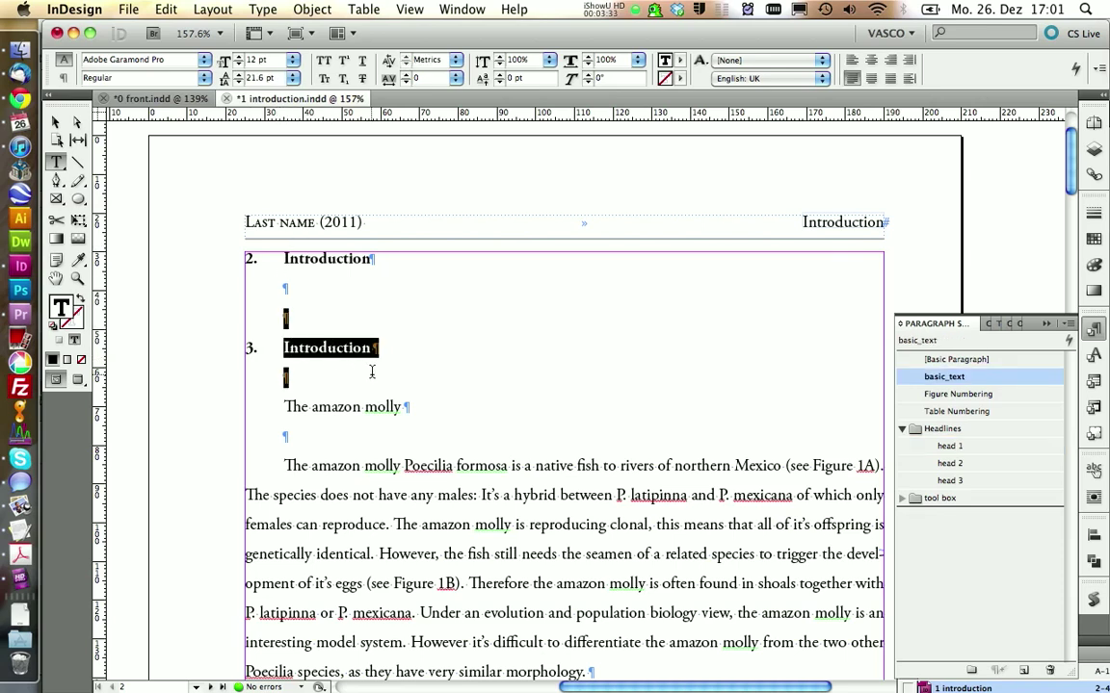
key("BackSpace")
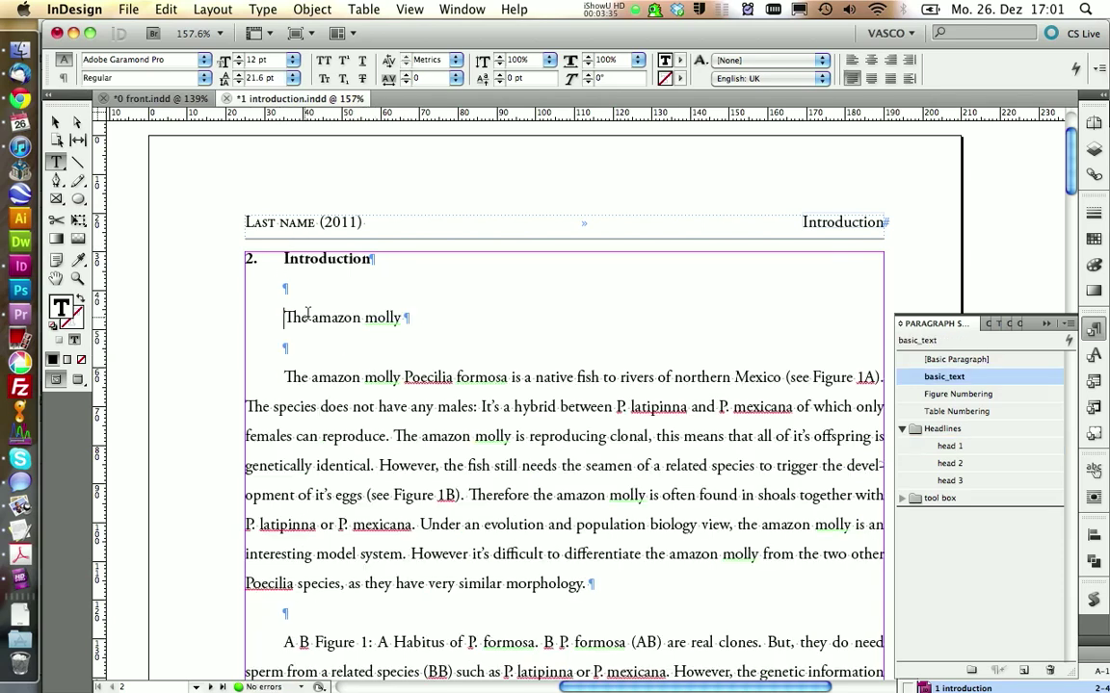
left_click(948, 464)
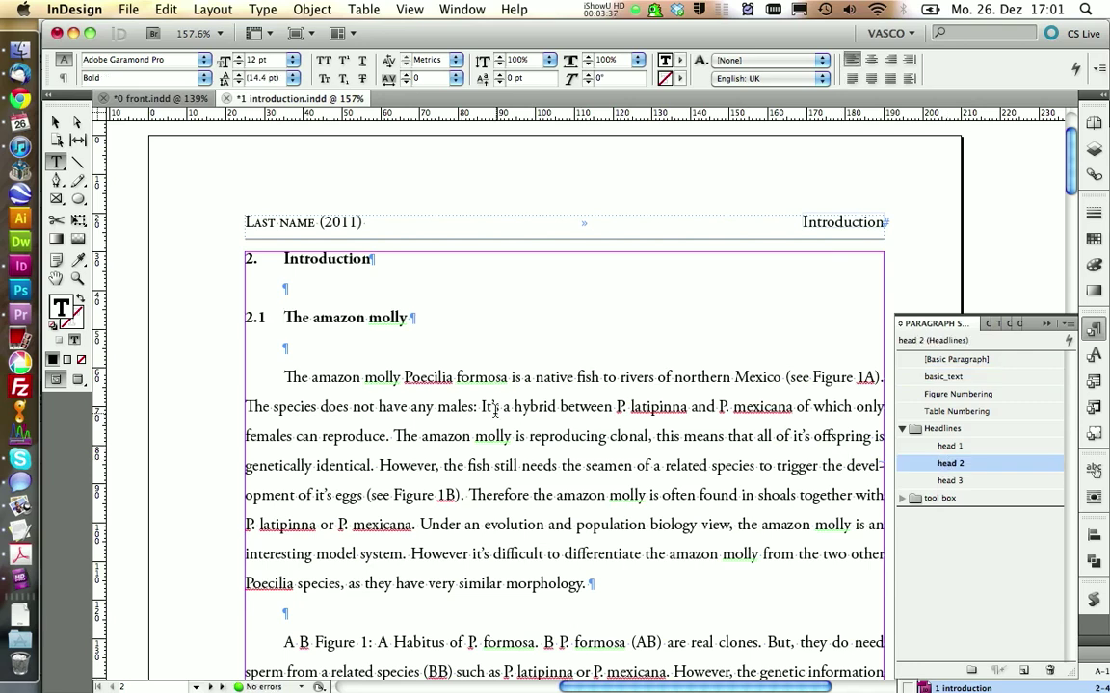
- Insert extra empty paragraphs between the amazon molly text and the Figure 1 caption
scroll(429, 412, "down", 4)
scroll(428, 412, "up", 1)
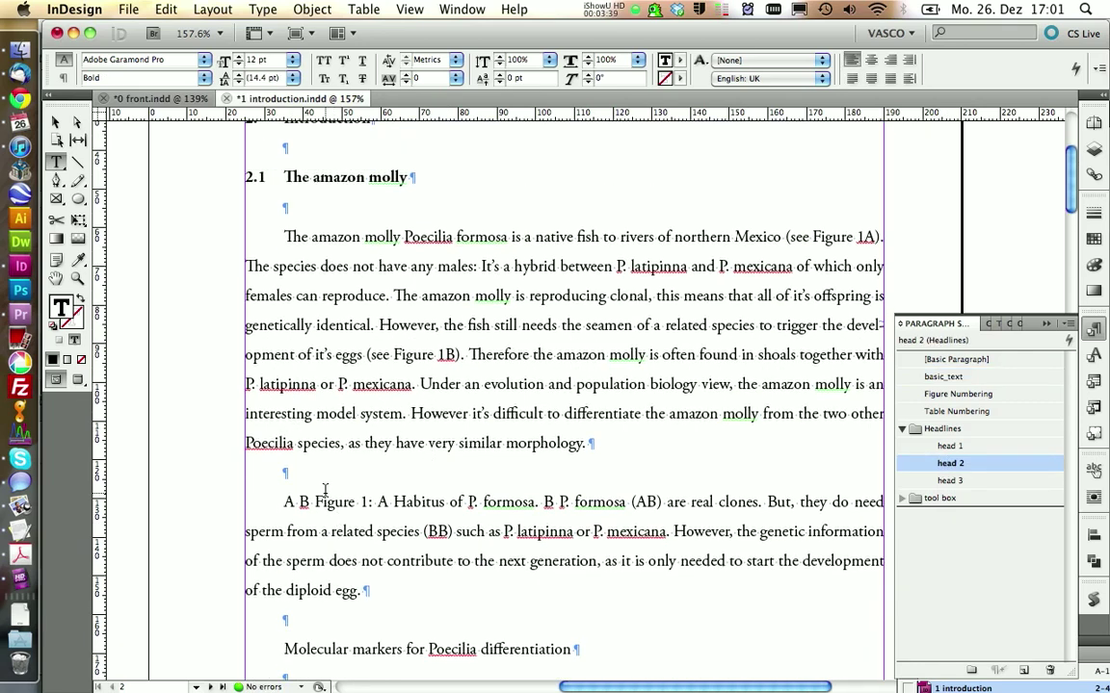
left_click(309, 481)
key("Return")
key("Return")
key("Return")
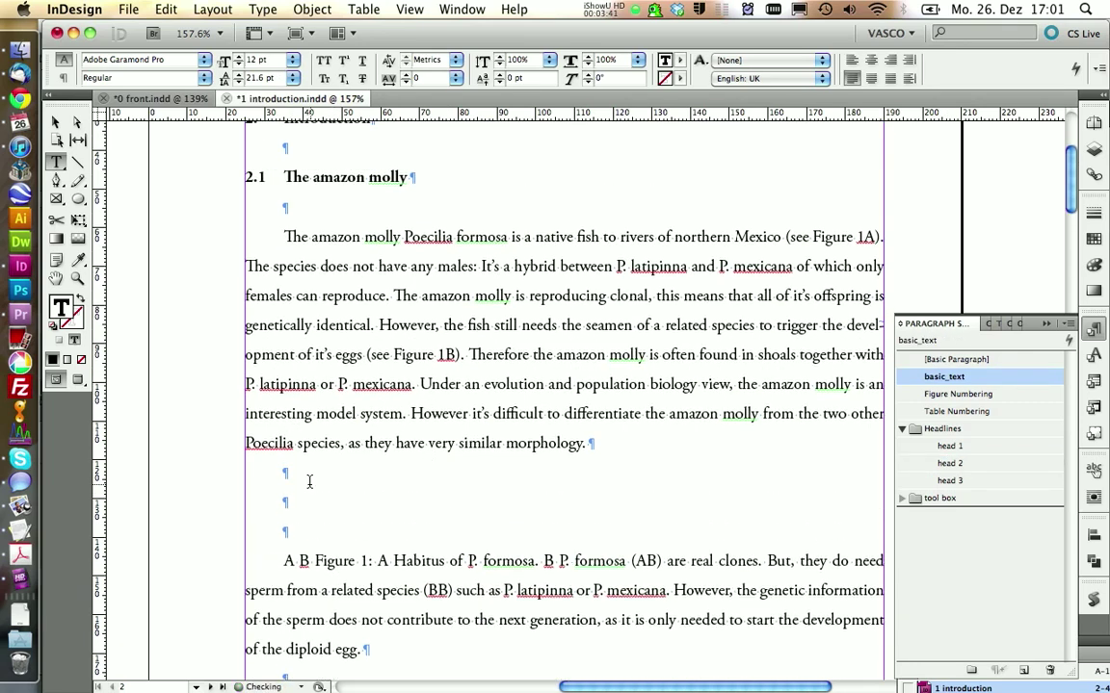
- Add a FIGURE!!! placeholder line above the Figure 1 caption and apply the head 2 style to Molecular markers for Poecilia differentiation
type("FIGURE!!!")
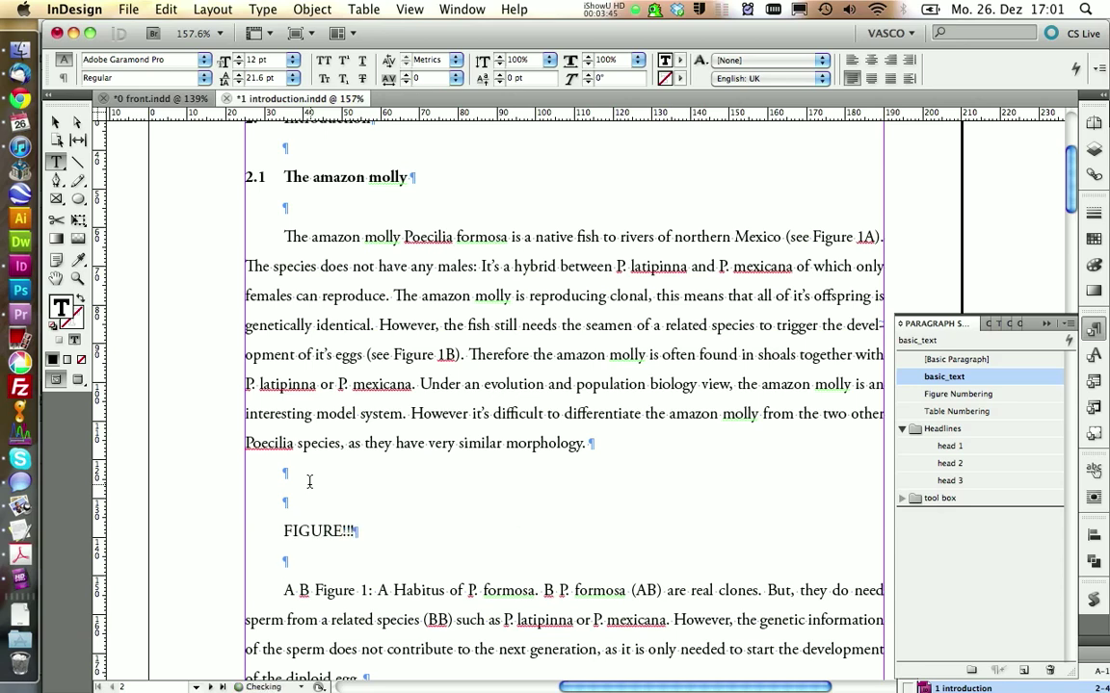
scroll(309, 481, "down", 5)
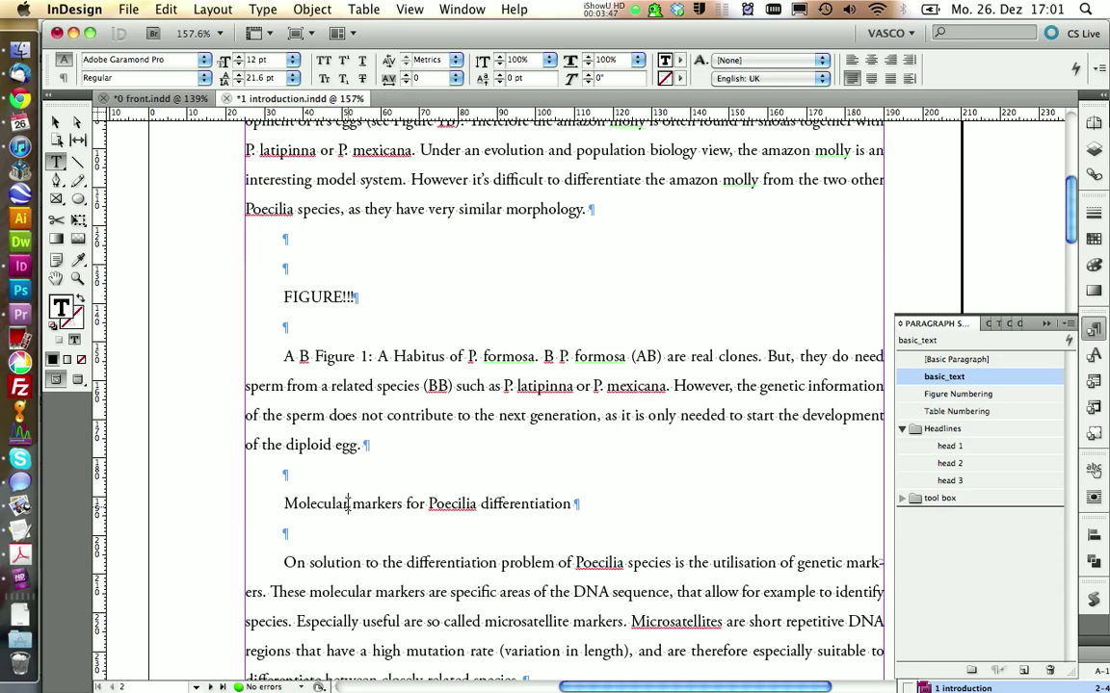
left_click(348, 505)
left_click(949, 463)
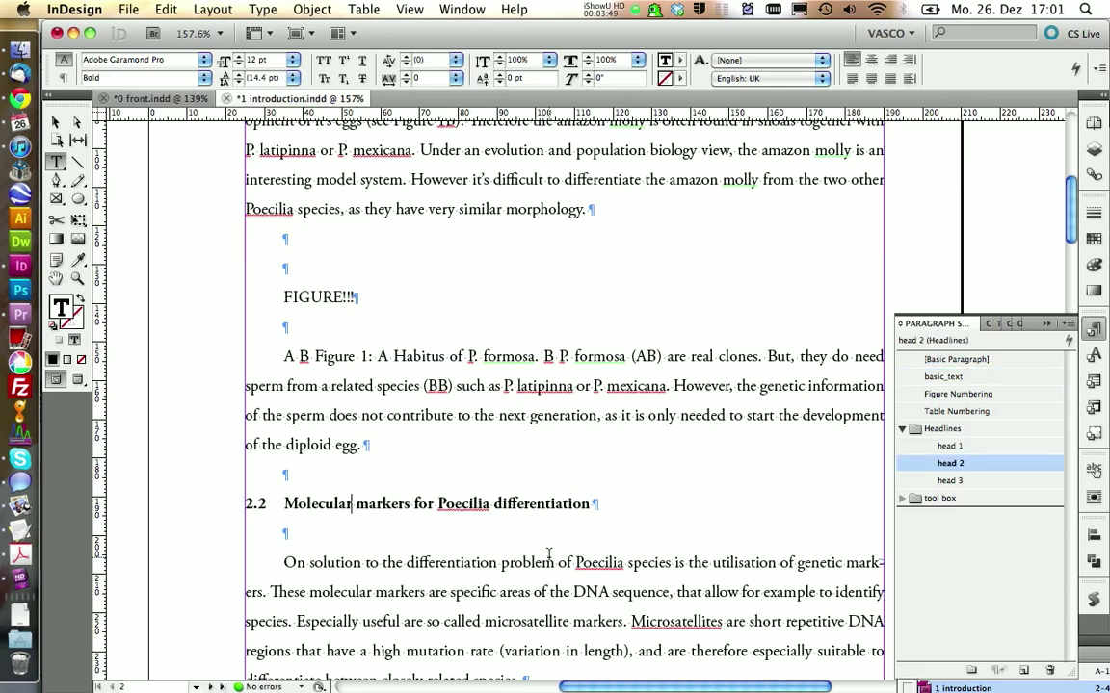
- Apply the head 3 paragraph style to the DNA extraction and Polymerase Chain reaction and Fragment analysis headings
scroll(546, 549, "down", 6)
left_click(336, 459)
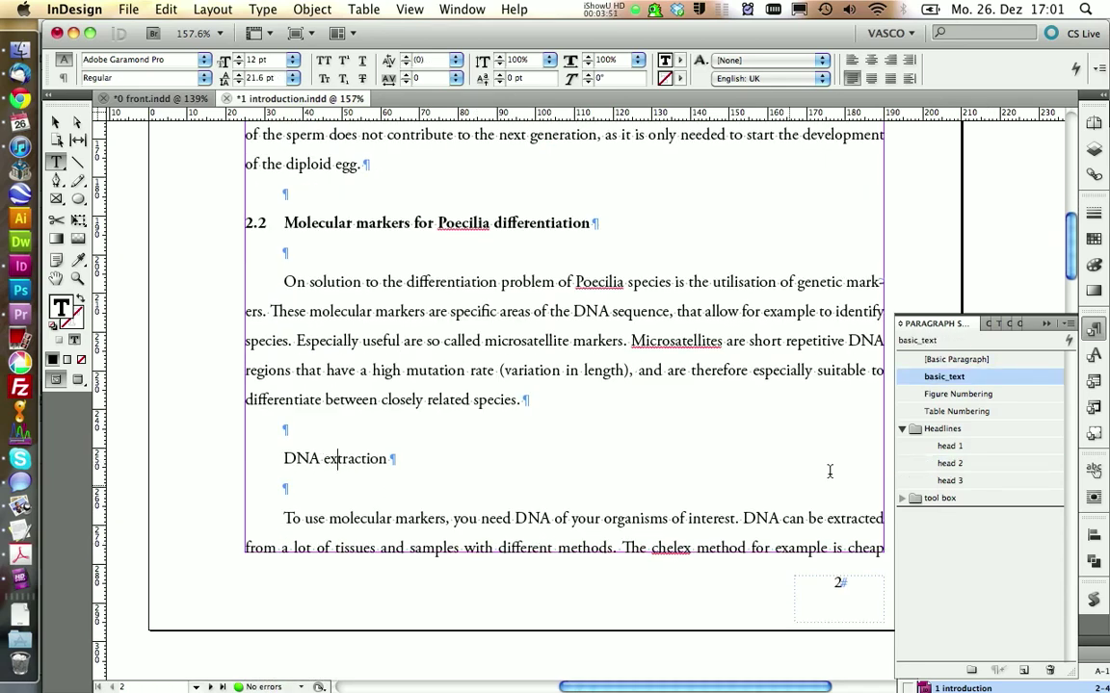
left_click(992, 482)
scroll(478, 520, "down", 10)
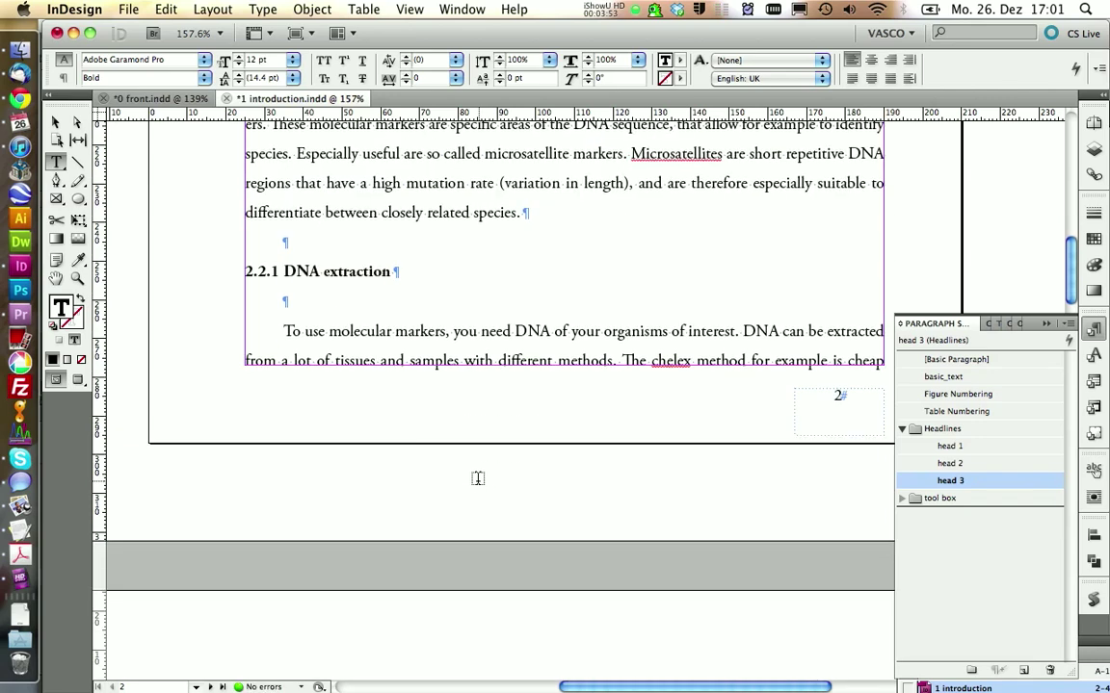
scroll(478, 478, "down", 1)
left_click(436, 602)
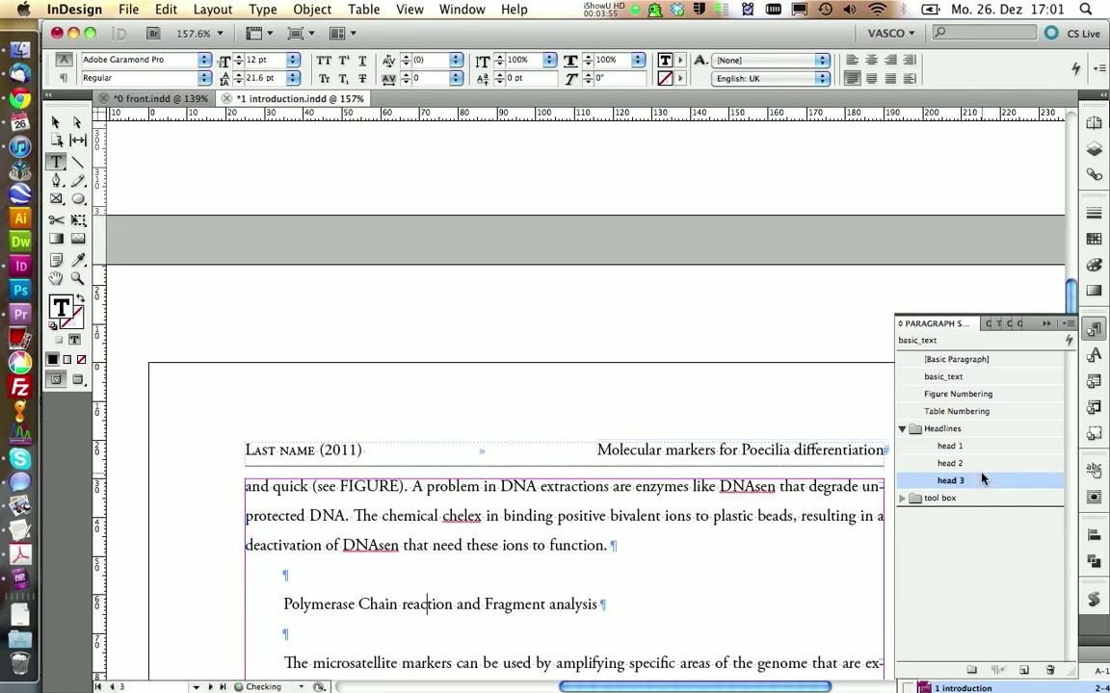
left_click(949, 481)
- Apply the head 2 paragraph style to the Goal of this laboratory exercise heading
scroll(398, 508, "down", 9)
left_click(392, 462)
left_click(950, 463)
scroll(539, 337, "down", 1)
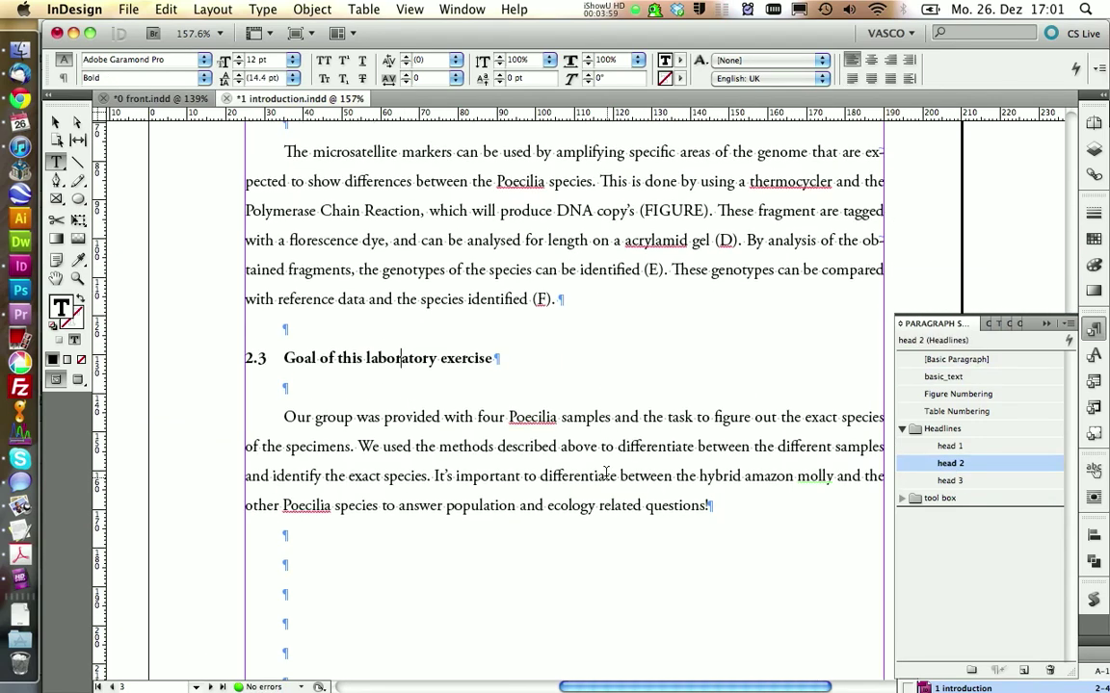
- Fit the spread in the window and delete surplus empty paragraphs at the end of the introduction text on page 3
left_click(410, 8)
left_click(446, 151)
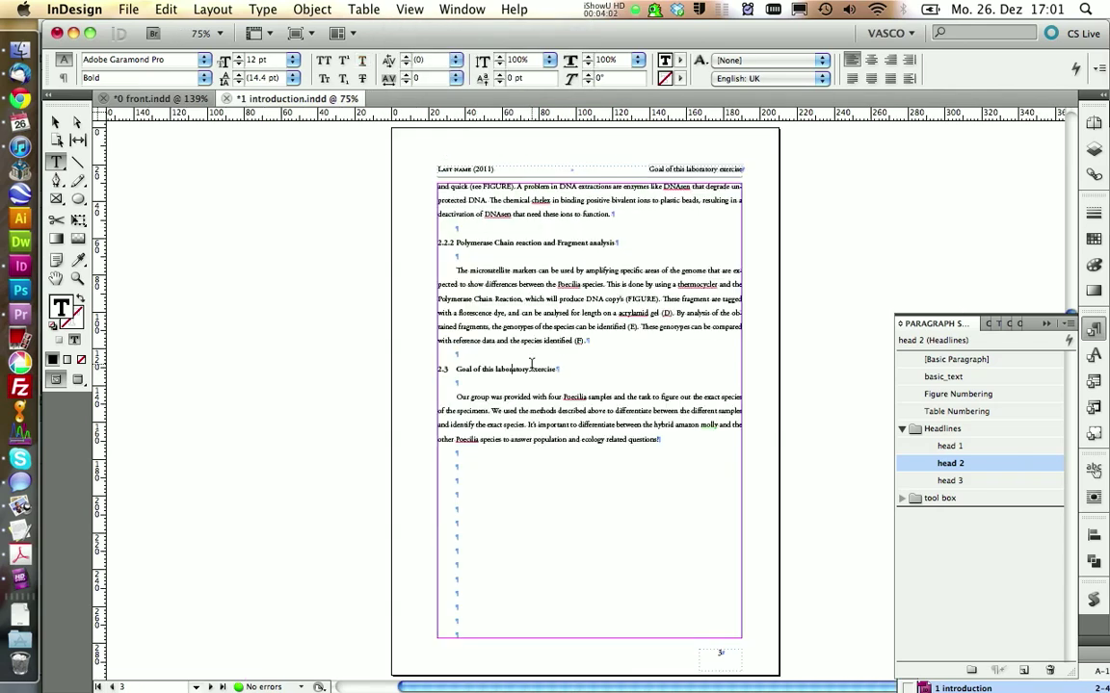
scroll(488, 416, "down", 3)
left_click_drag(487, 441, 459, 342)
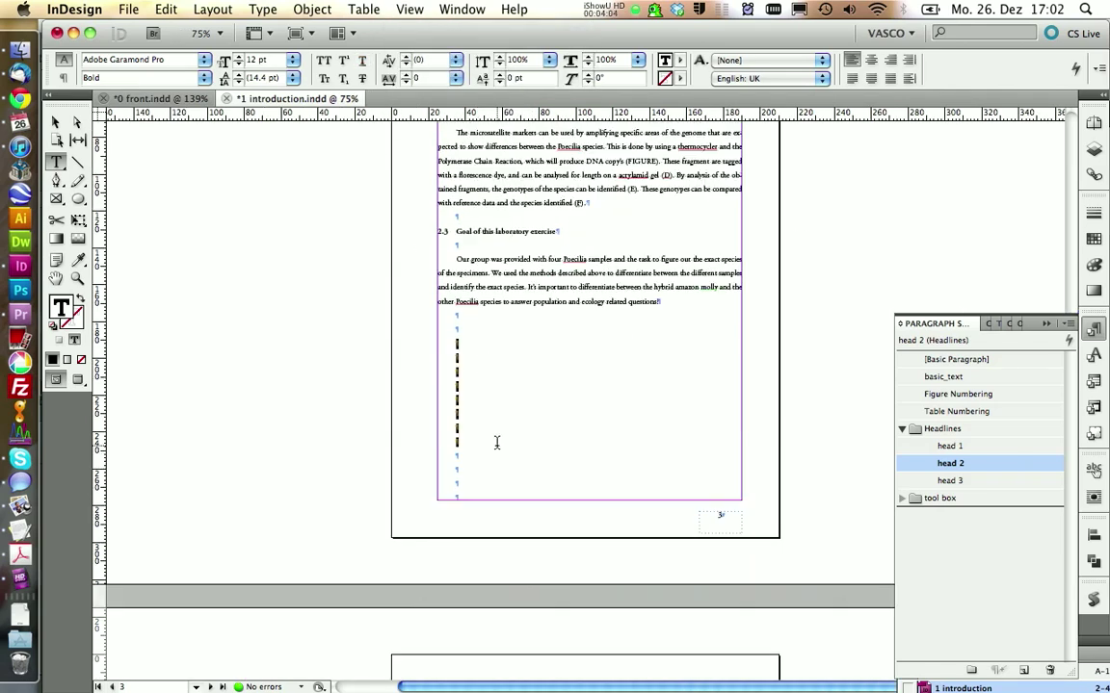
left_click(481, 448)
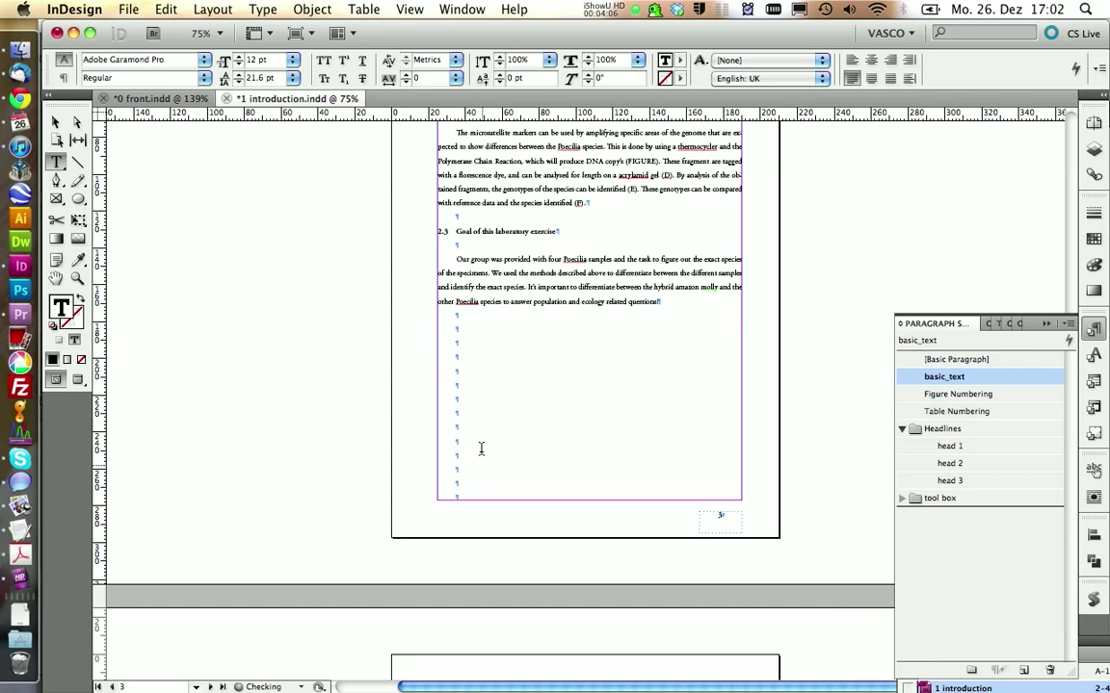
key("Delete")
key("Delete")
key("Delete")
key("Delete")
key("Delete")
key("Delete")
key("Delete")
key("Delete")
scroll(493, 372, "up", 3)
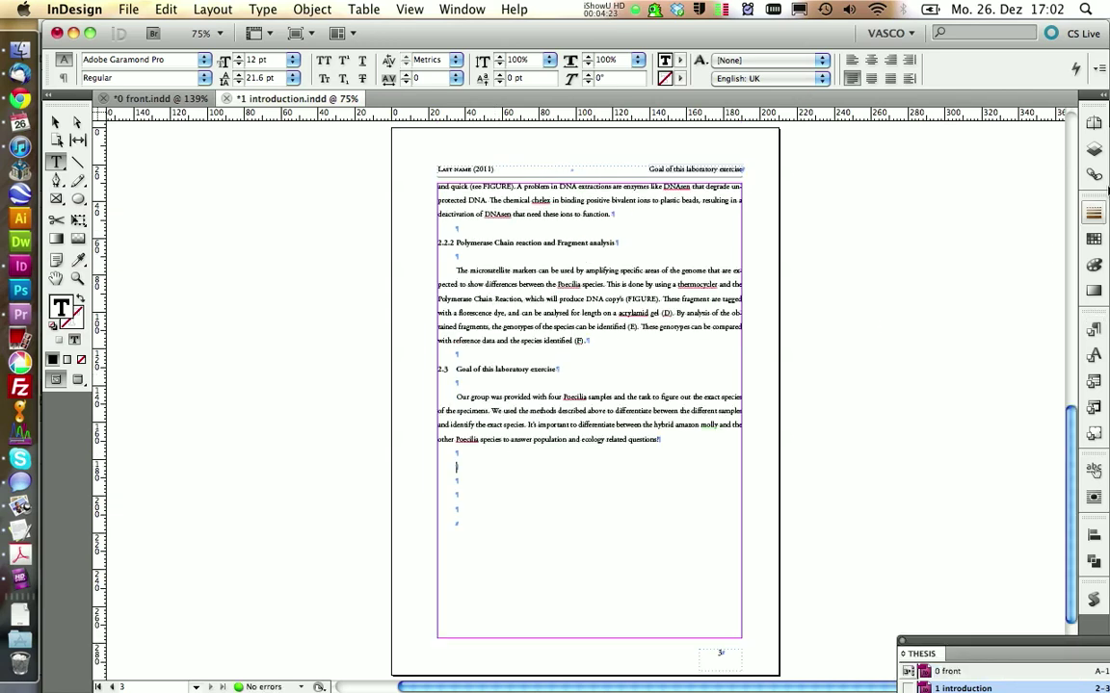
- Open the Pages overview and show the text threads for the frame on page 3
left_click(1093, 122)
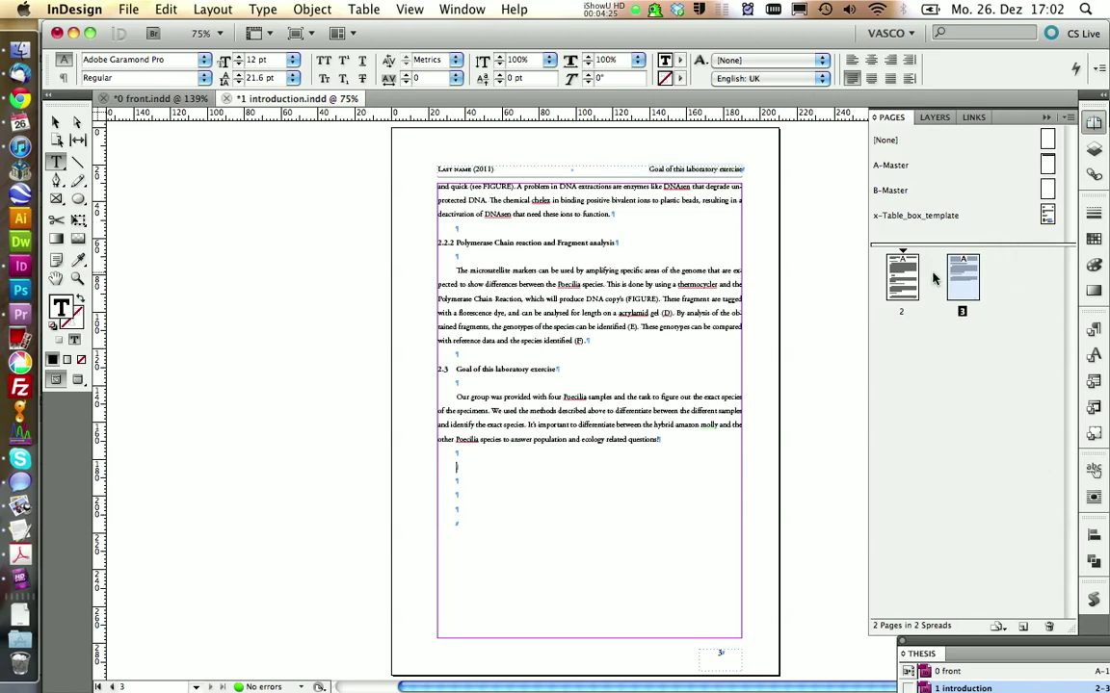
left_click(55, 122)
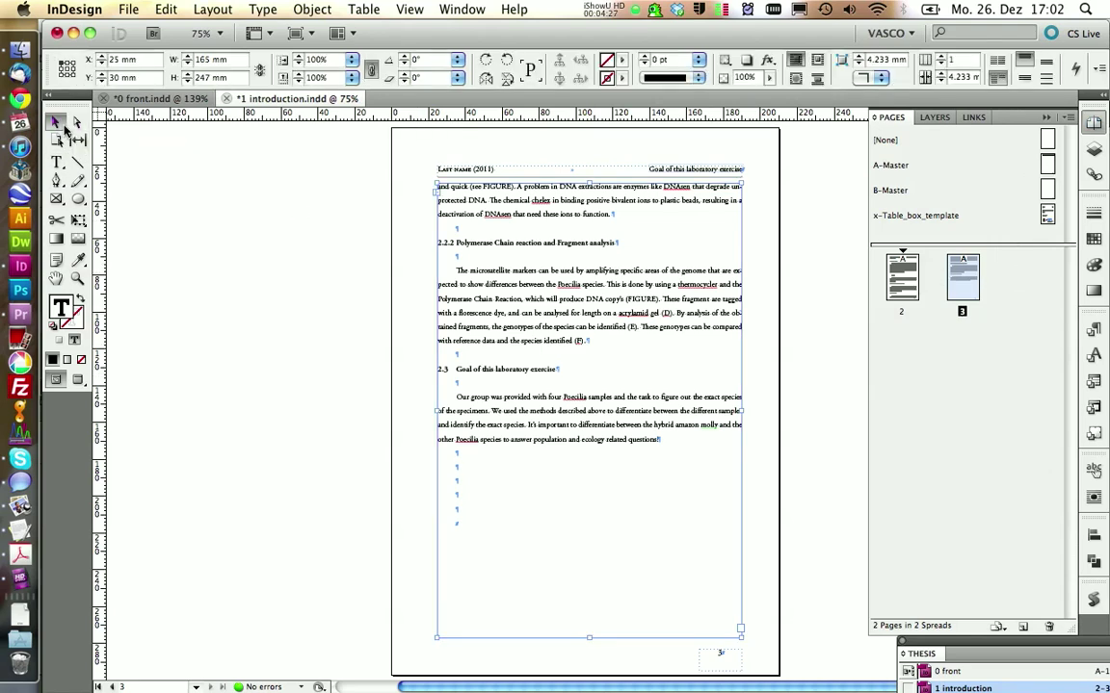
scroll(446, 313, "up", 5)
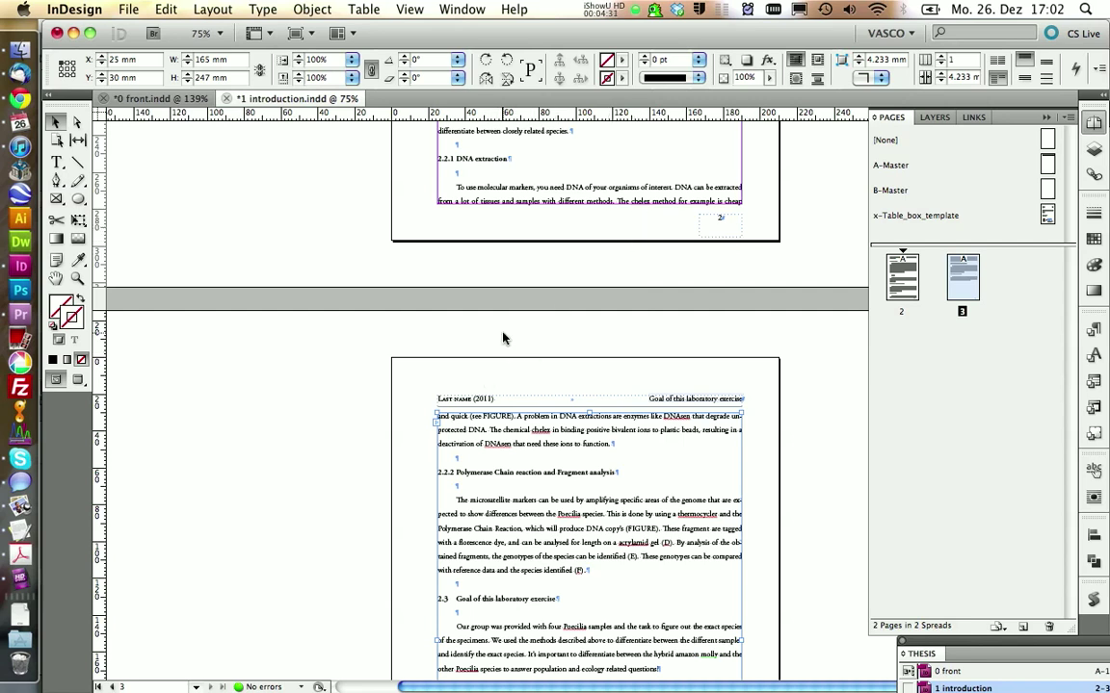
left_click(412, 9)
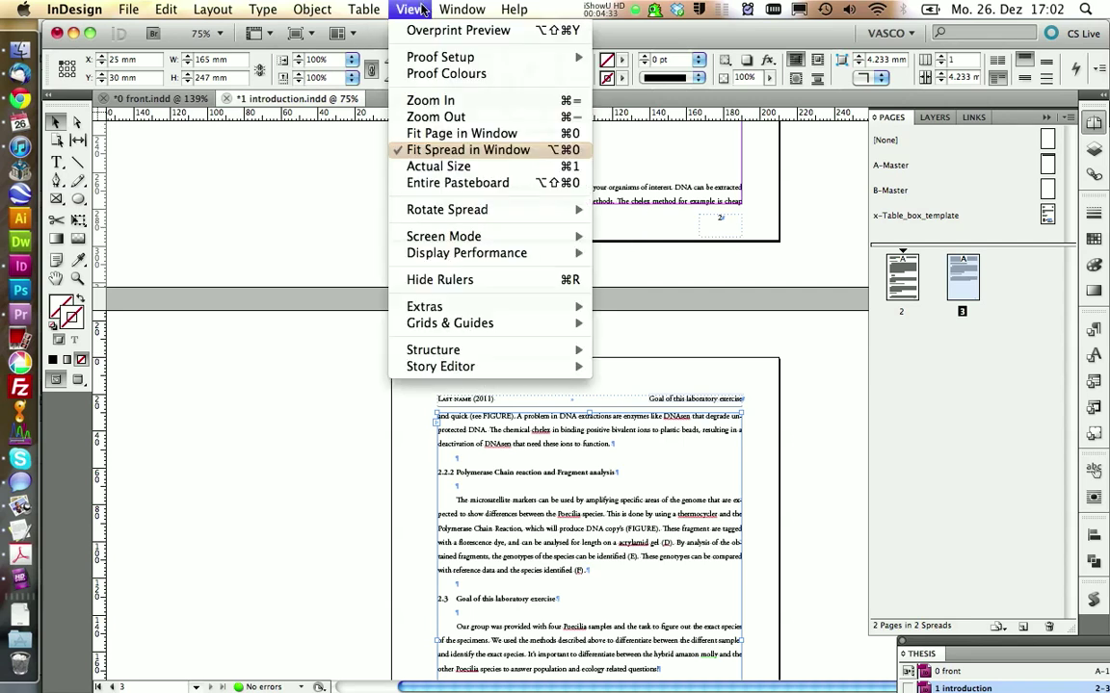
mouse_move(448, 307)
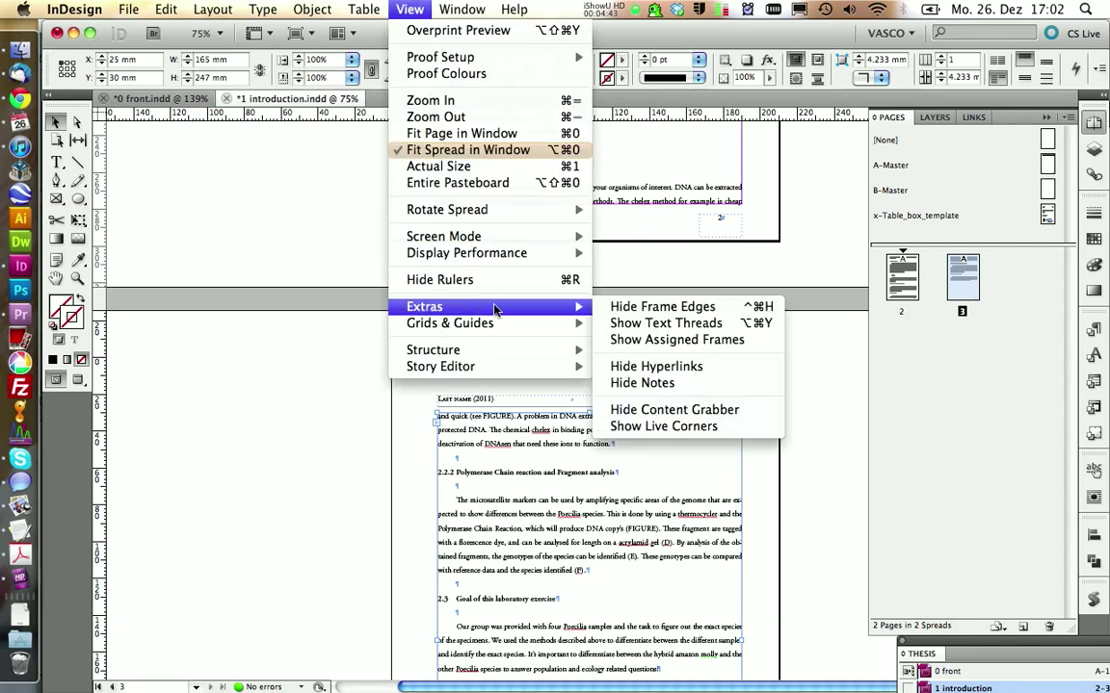
left_click(661, 324)
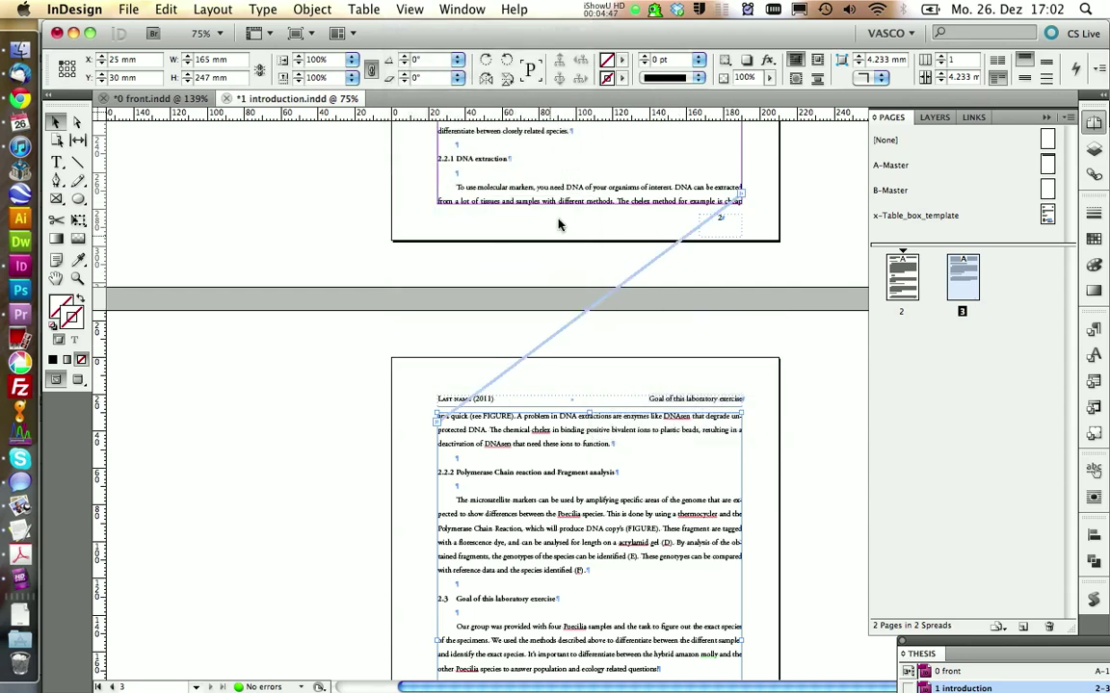
- Examine the text thread between the frames on pages 2 and 3 and the chapter's page overview
left_click(518, 180)
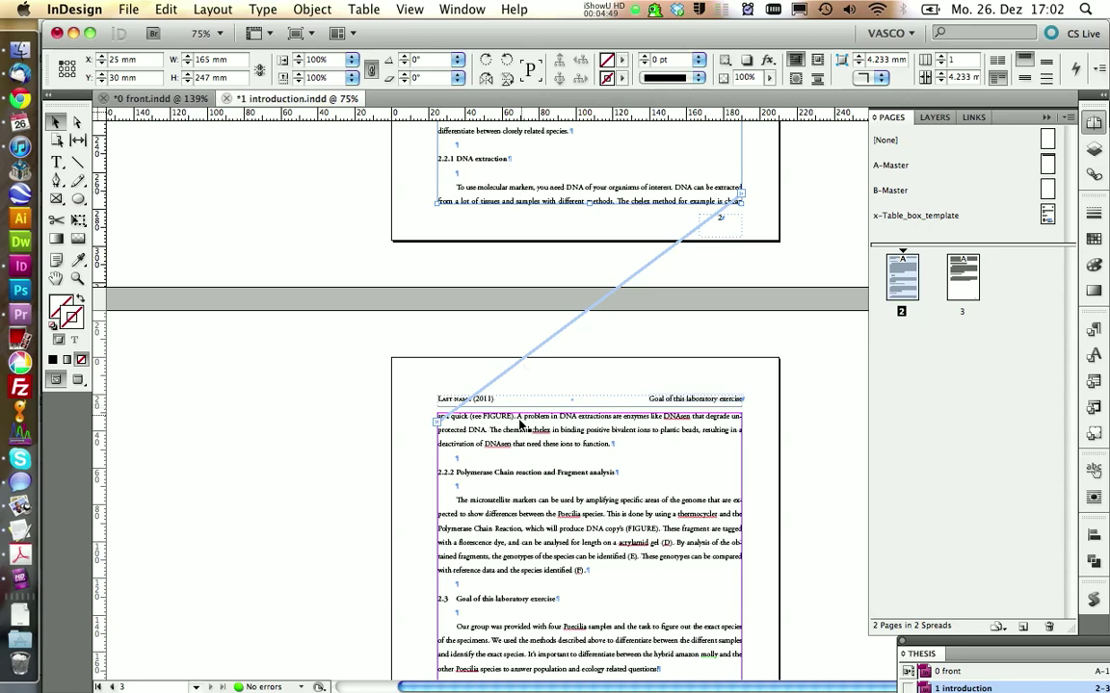
scroll(520, 424, "down", 5)
double_click(449, 431)
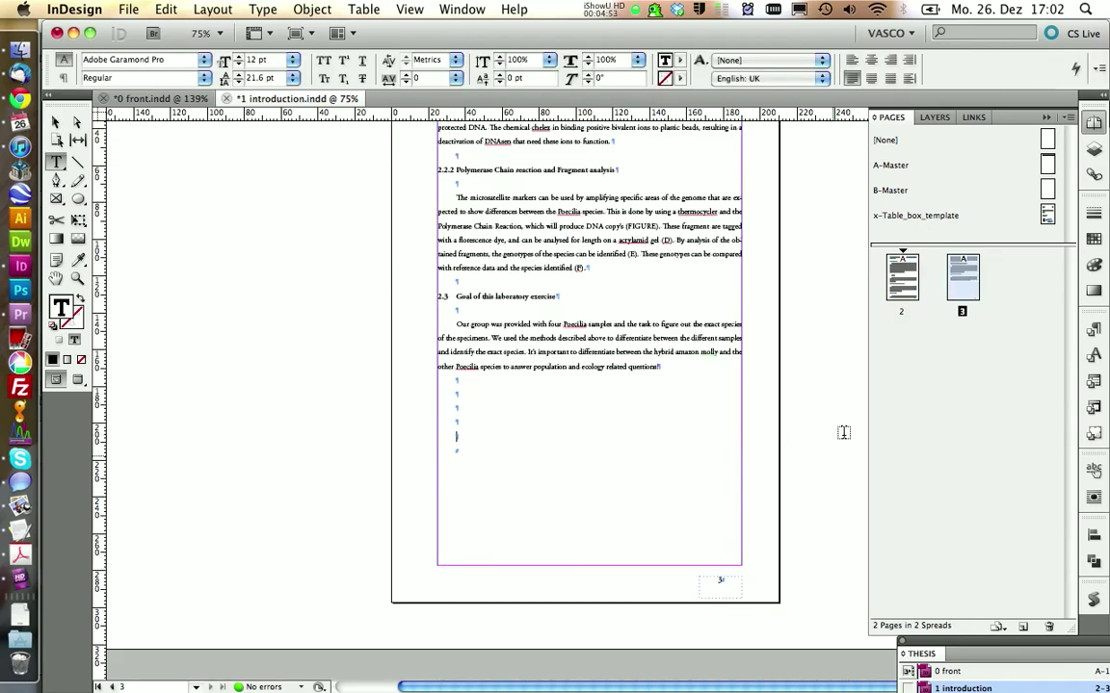
left_click(916, 288)
left_click(952, 283)
left_click(920, 289)
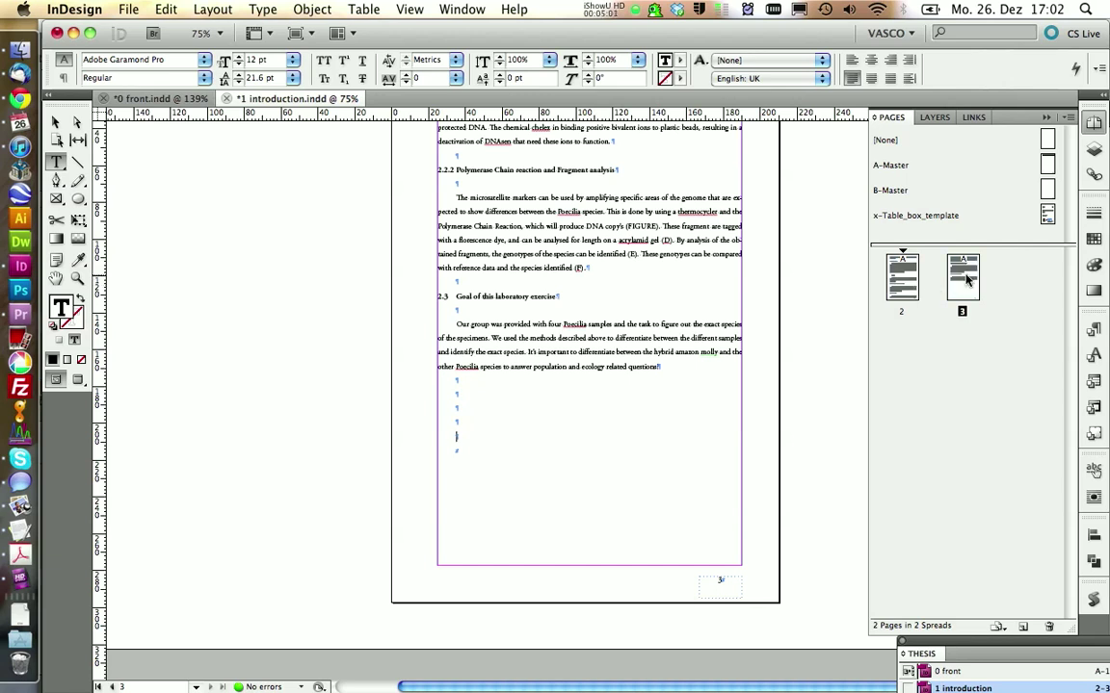
scroll(532, 303, "up", 3)
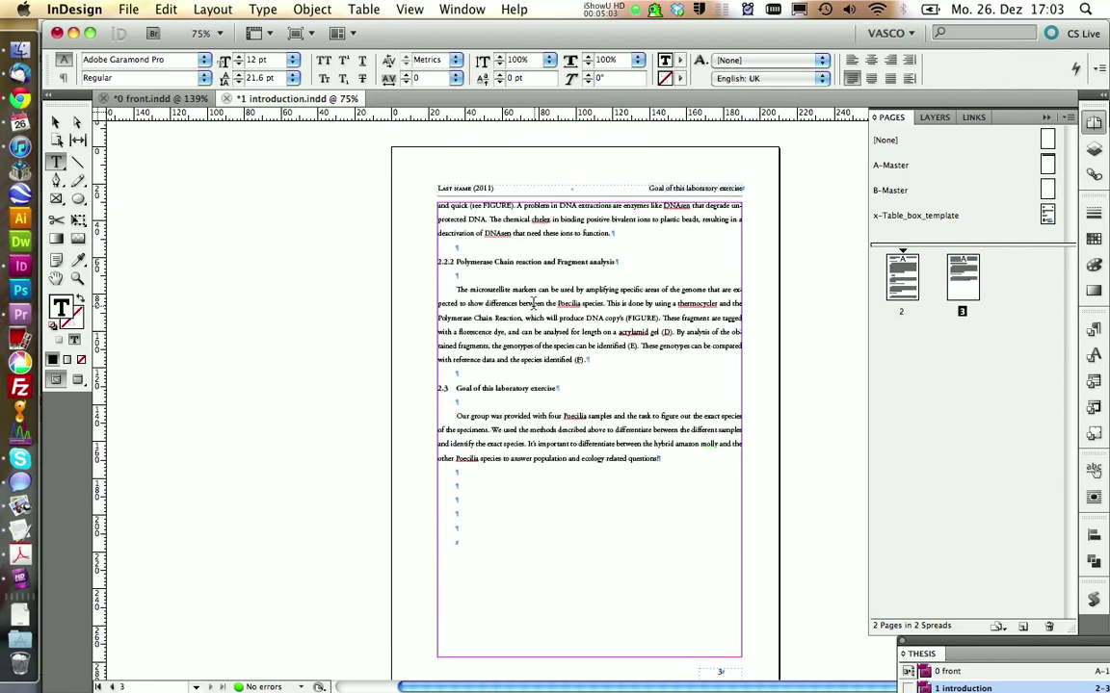
scroll(532, 303, "up", 5)
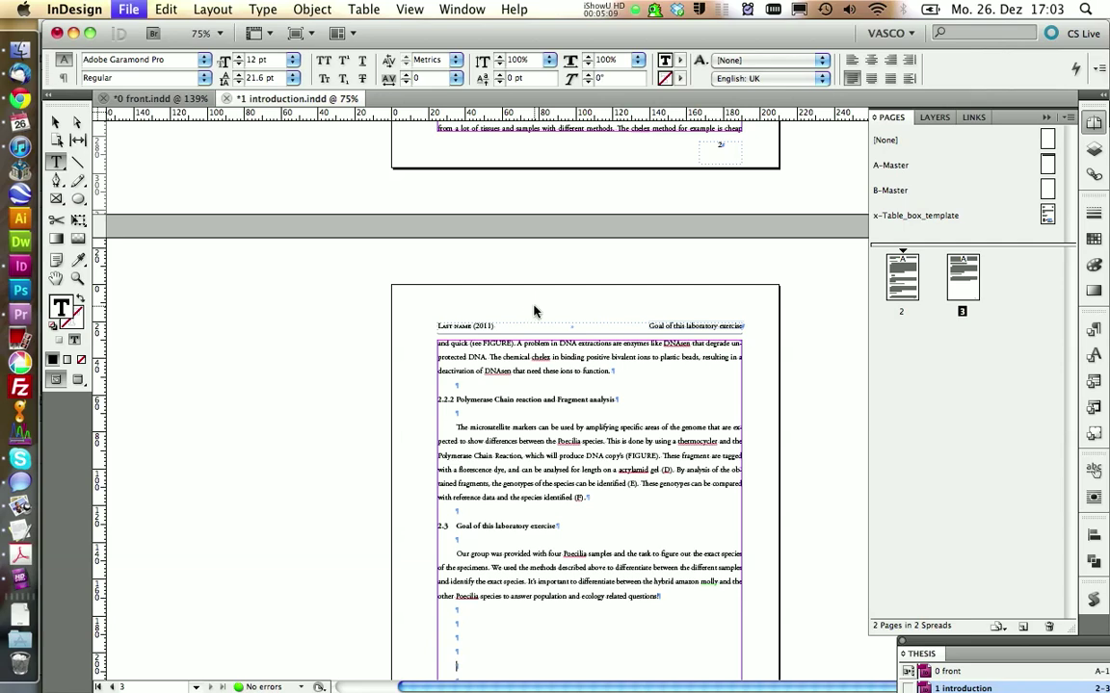
left_click(159, 98)
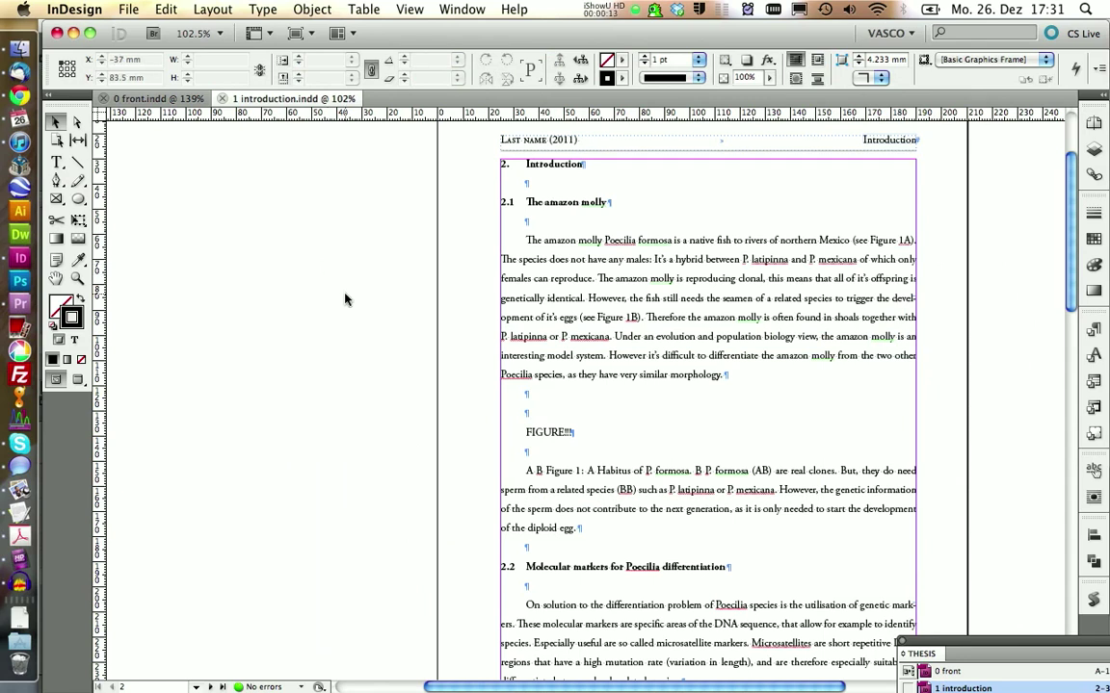
- Place the desktop photo beginning with Photo on 2011 on the pasteboard beside page 2 of the introduction
key("F11")
left_click(294, 63)
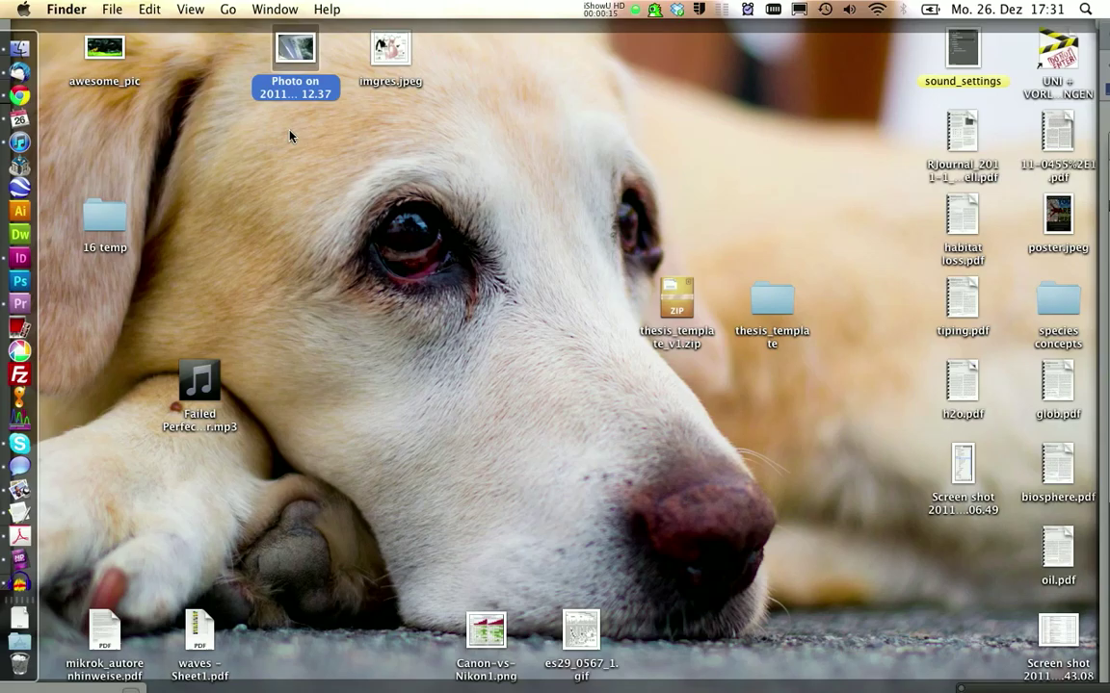
left_click_drag(262, 50, 239, 306)
key("F11")
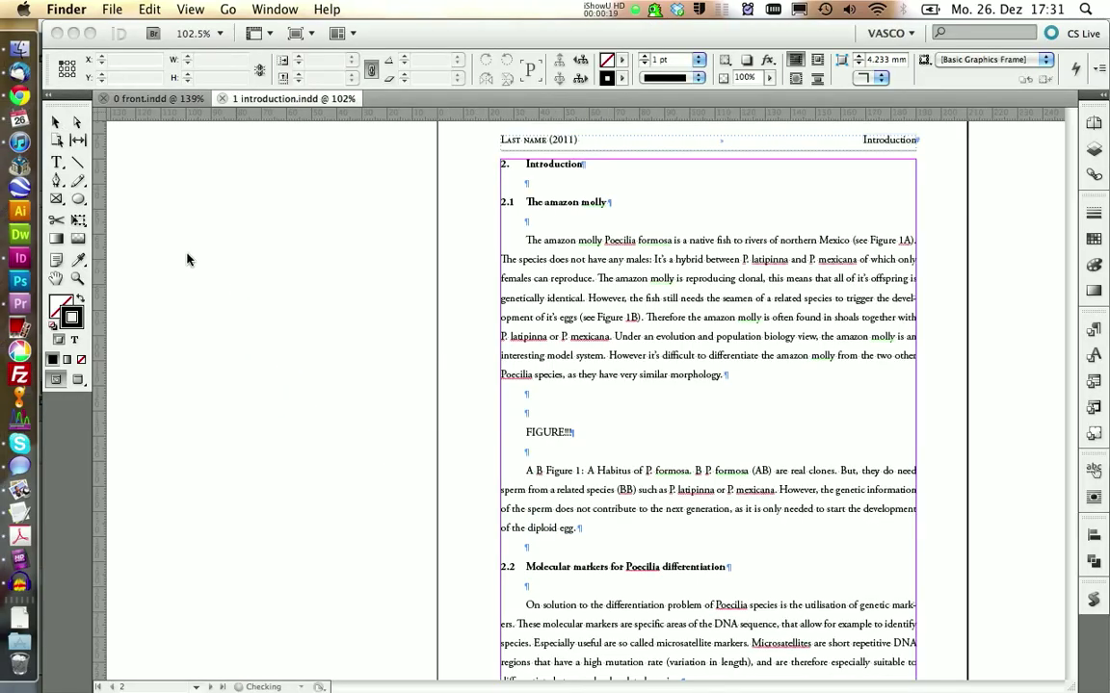
left_click_drag(177, 247, 339, 391)
- Place the sound_settings image from the desktop next to the photo, about 39 mm wide and 47 mm tall
key("F11")
mouse_move(964, 58)
left_mouse_down()
mouse_move(1033, 383)
mouse_move(404, 308)
left_mouse_up()
left_click(368, 249)
left_click_drag(361, 245, 460, 339)
- Move both images onto page 2 against the opposite text margins and enlarge their frames to about 80 mm tall
left_click(55, 122)
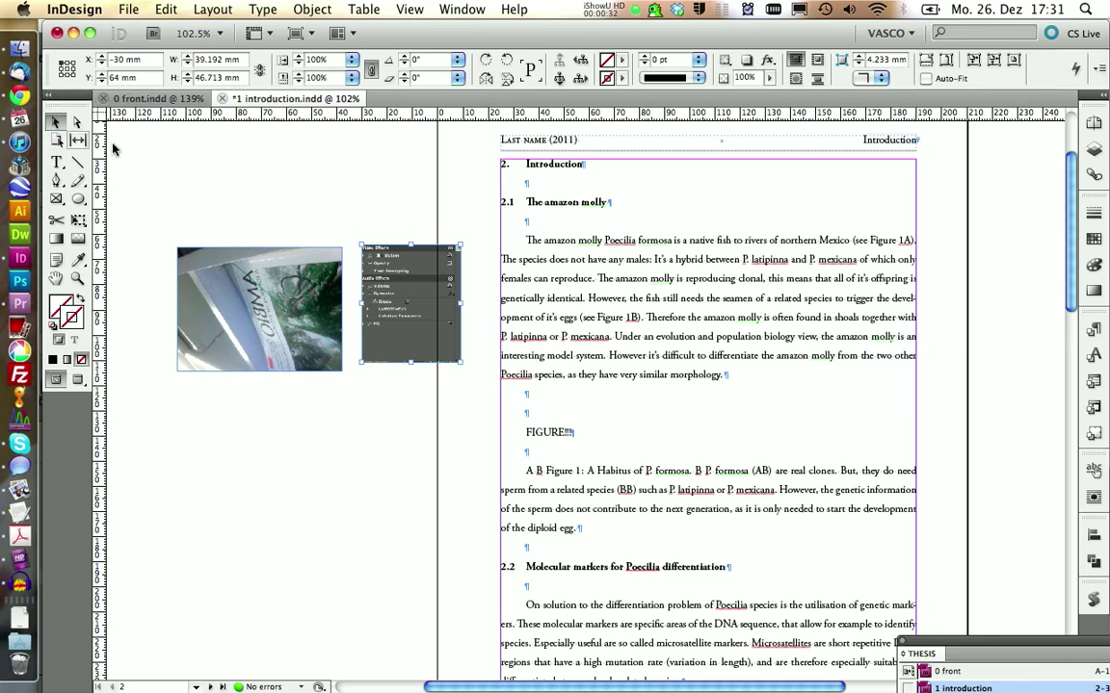
left_click_drag(159, 169, 511, 270)
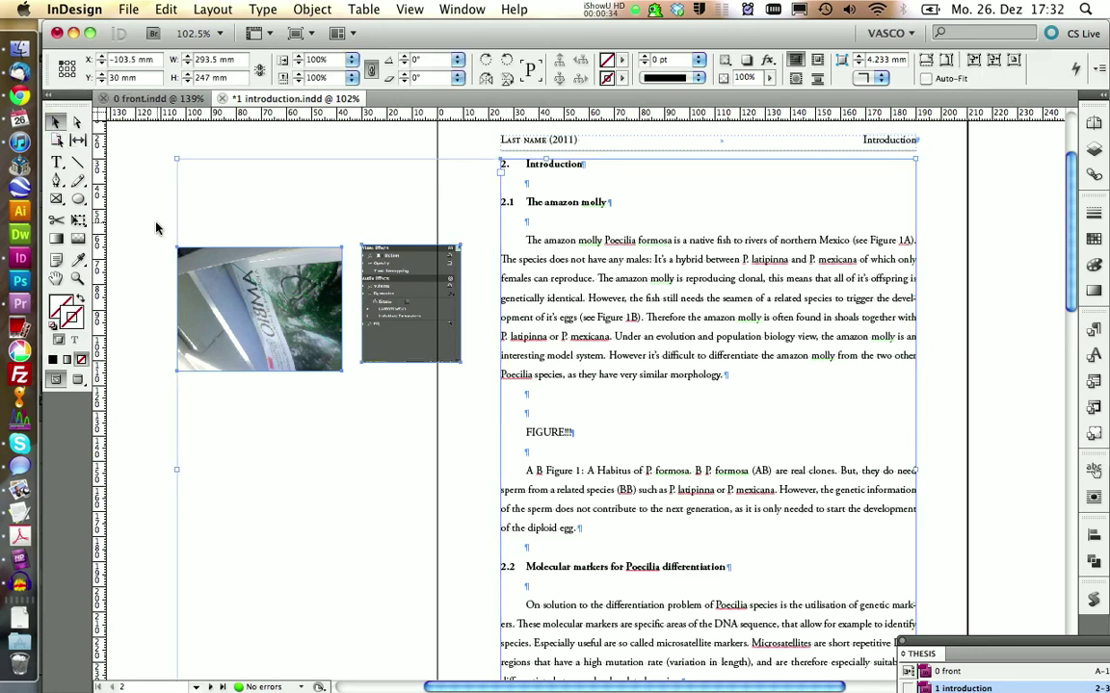
left_click_drag(157, 226, 438, 296)
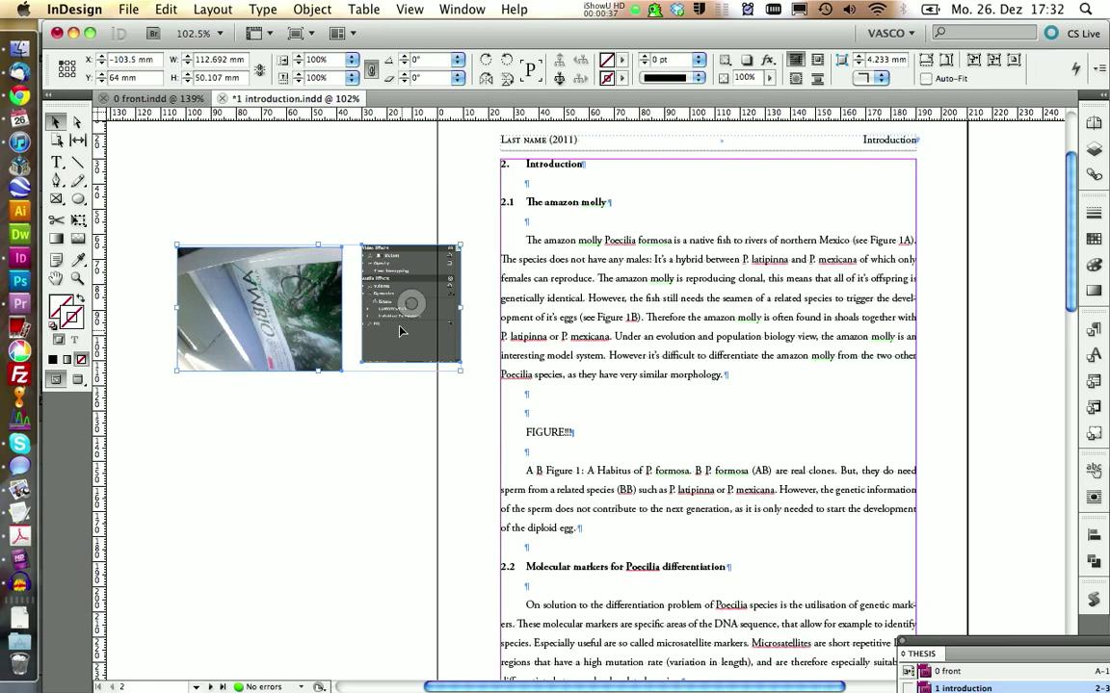
left_click_drag(390, 337, 860, 395)
left_click(661, 408)
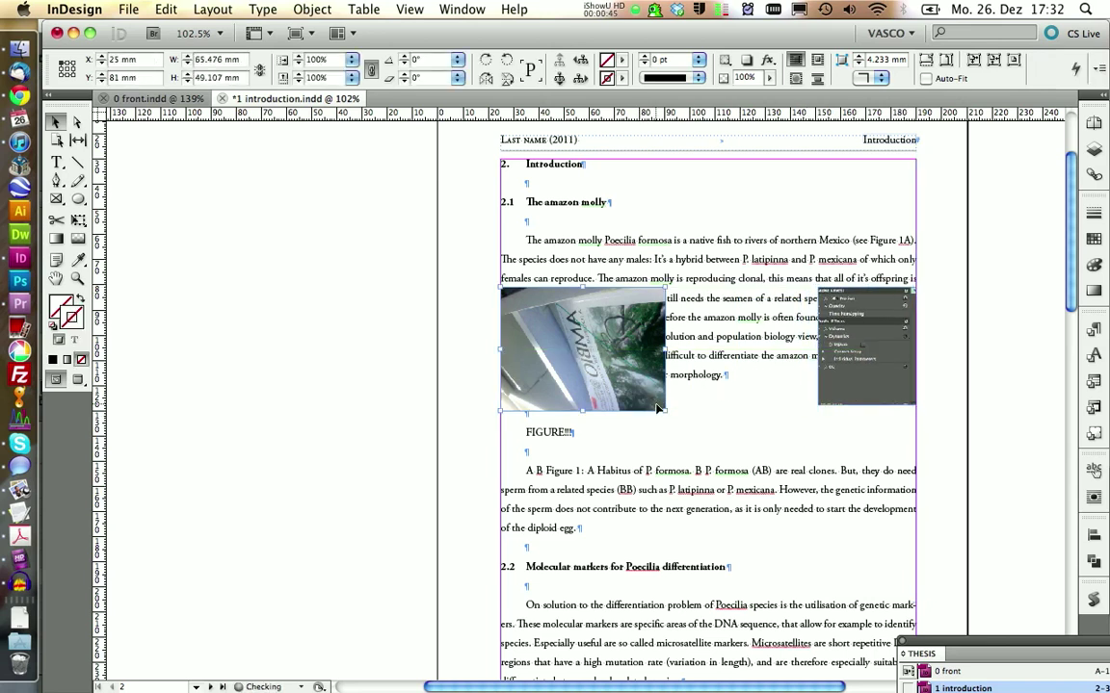
left_click_drag(661, 408, 790, 487)
- Distribute the two image frames horizontally with 5 mm spacing and widen the sound_settings frame to 53 mm, up to the text margin
left_click(633, 367, "shift")
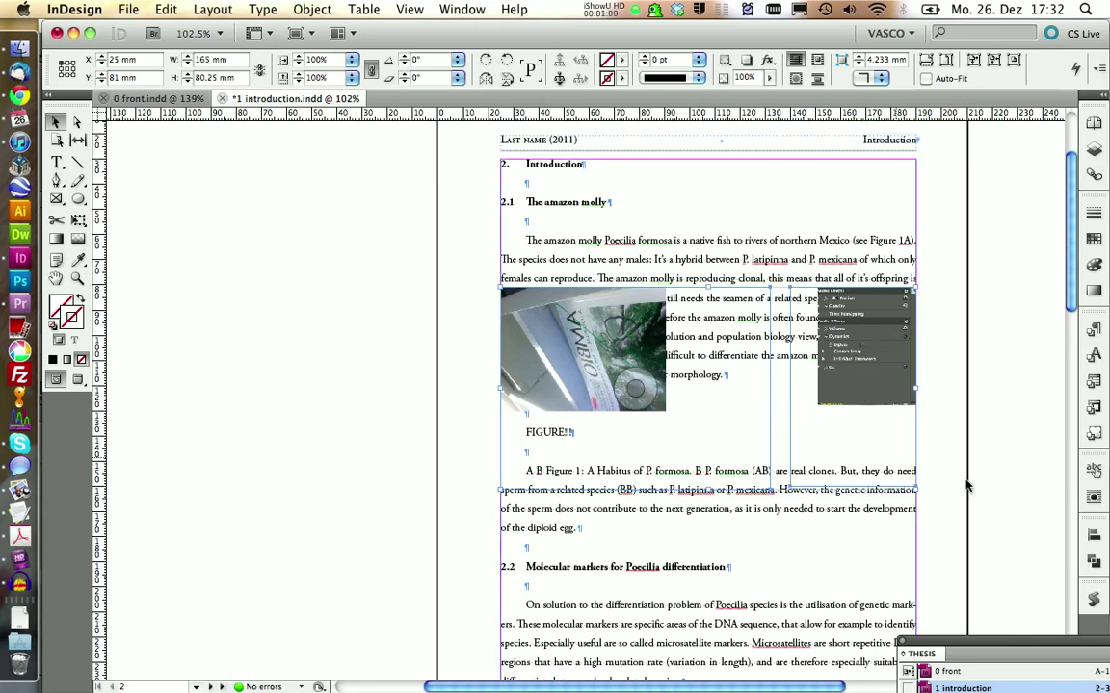
left_click(1093, 533)
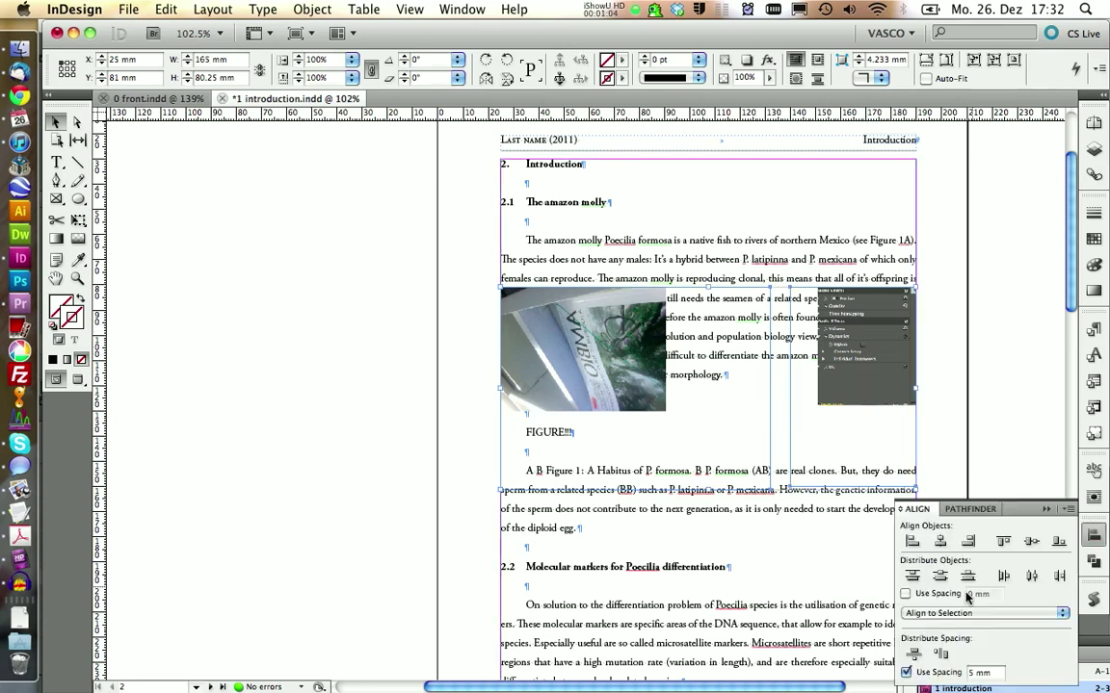
left_click(939, 659)
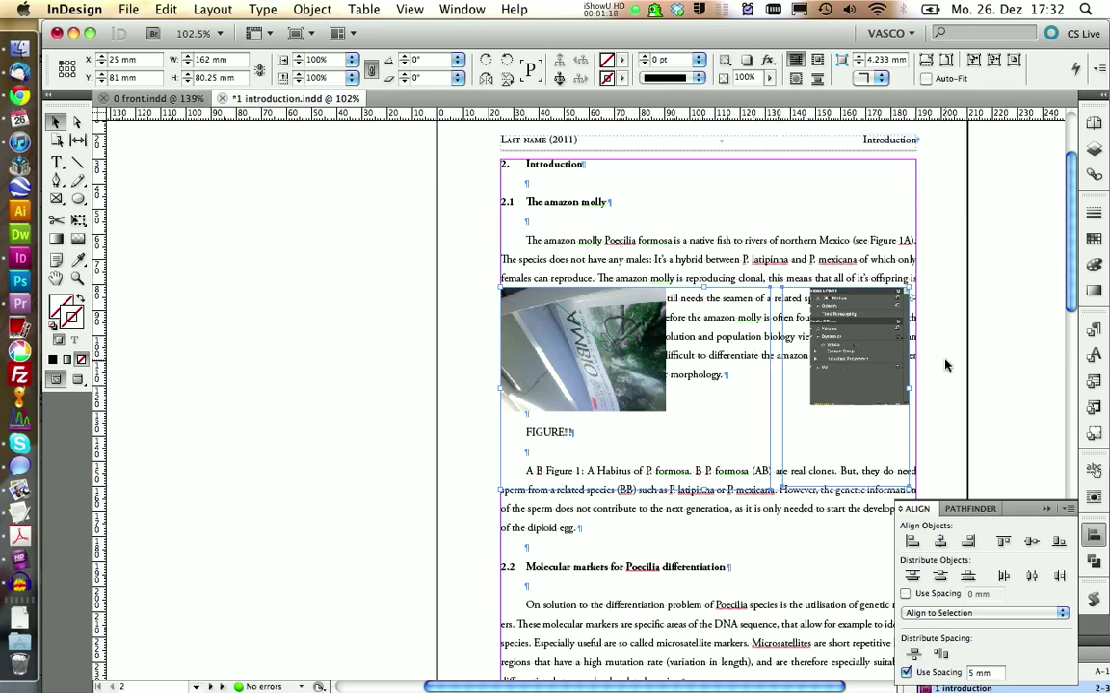
left_click(881, 386)
mouse_move(906, 388)
left_mouse_down()
mouse_move(867, 391)
mouse_move(915, 391)
left_mouse_up()
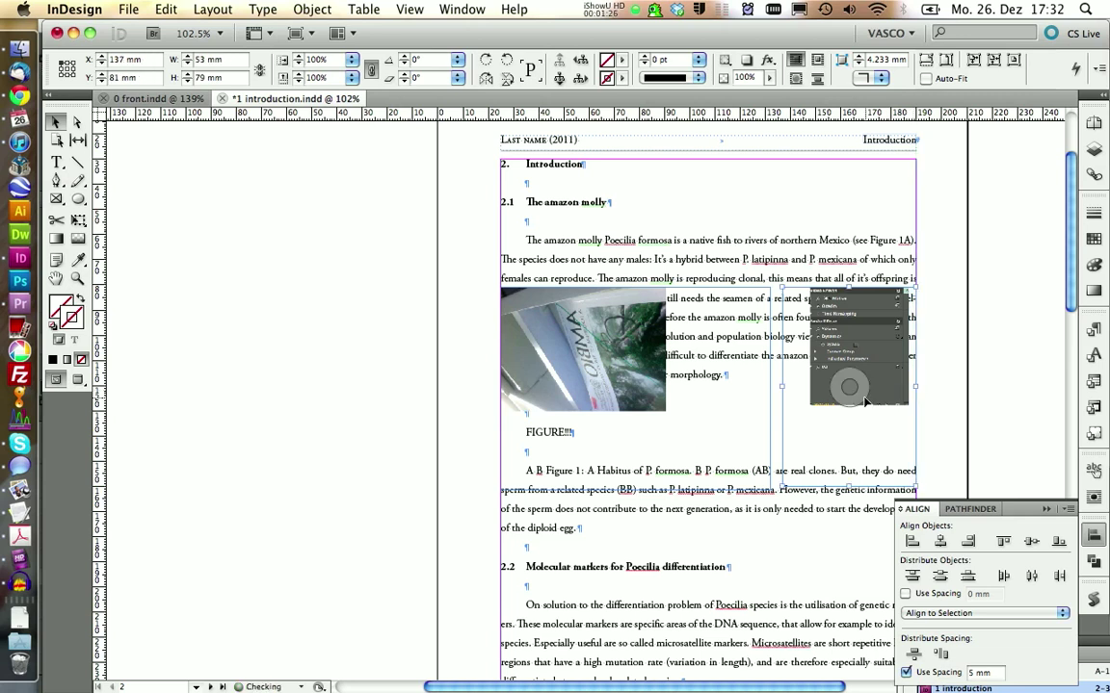
- Check the Smart Guides setting among the grid and guide options
left_click(411, 9)
key("super+u")
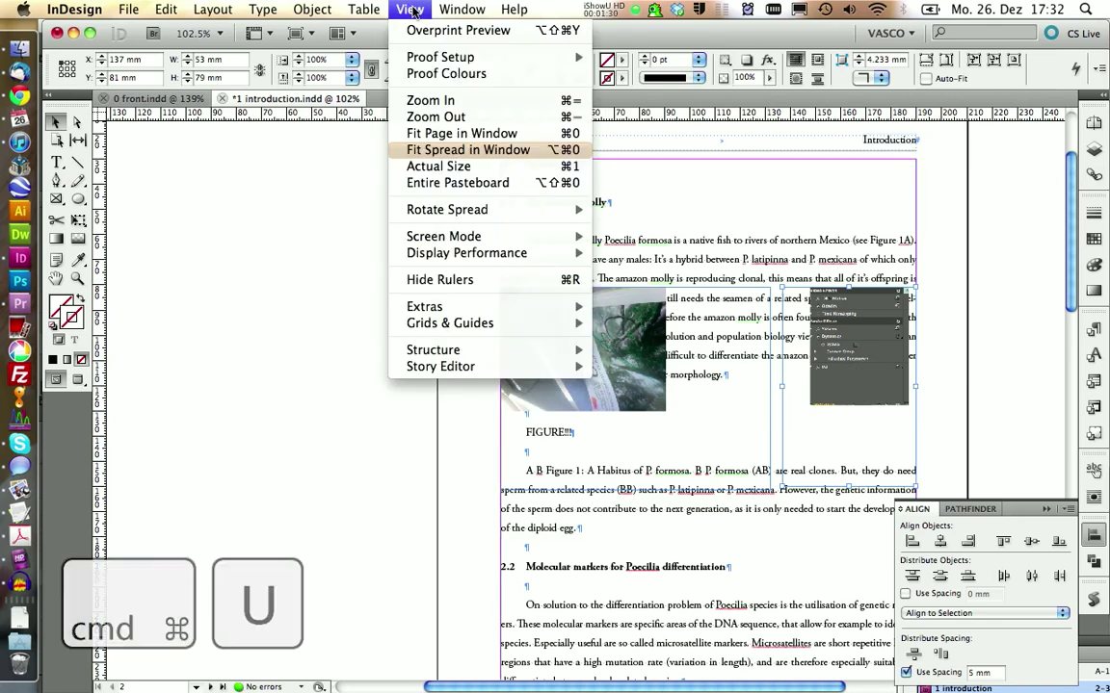
mouse_move(444, 326)
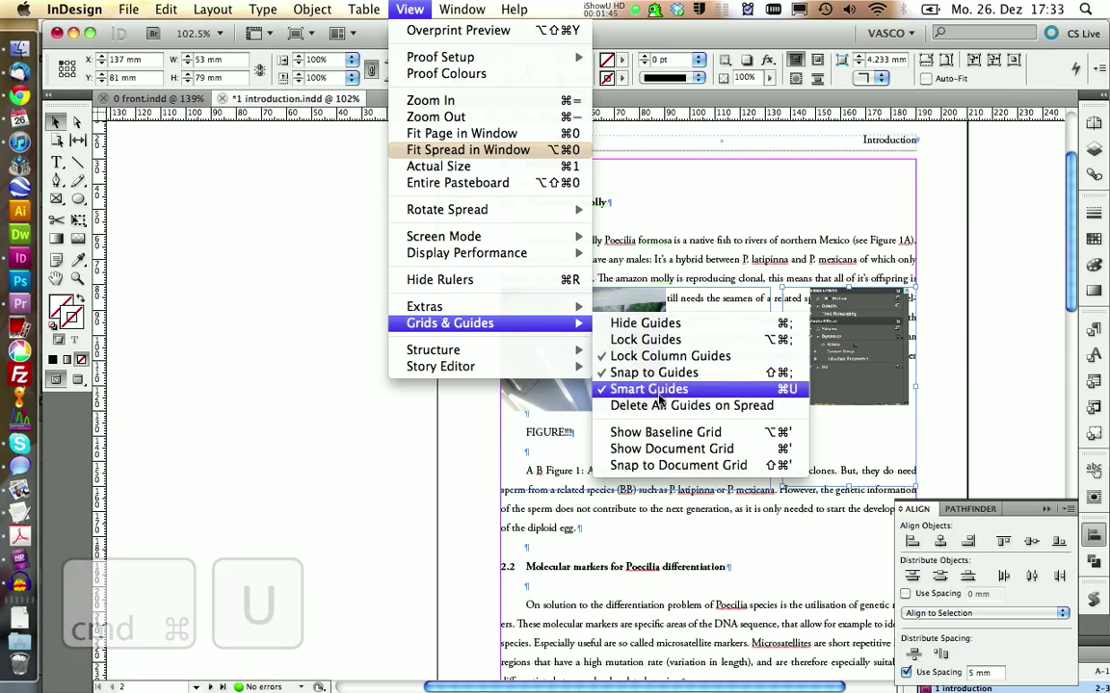
left_click(414, 441)
- Move both image frames together off page 2 onto the pasteboard beside it, at X -168 mm, Y 77.5 mm
left_click(523, 299)
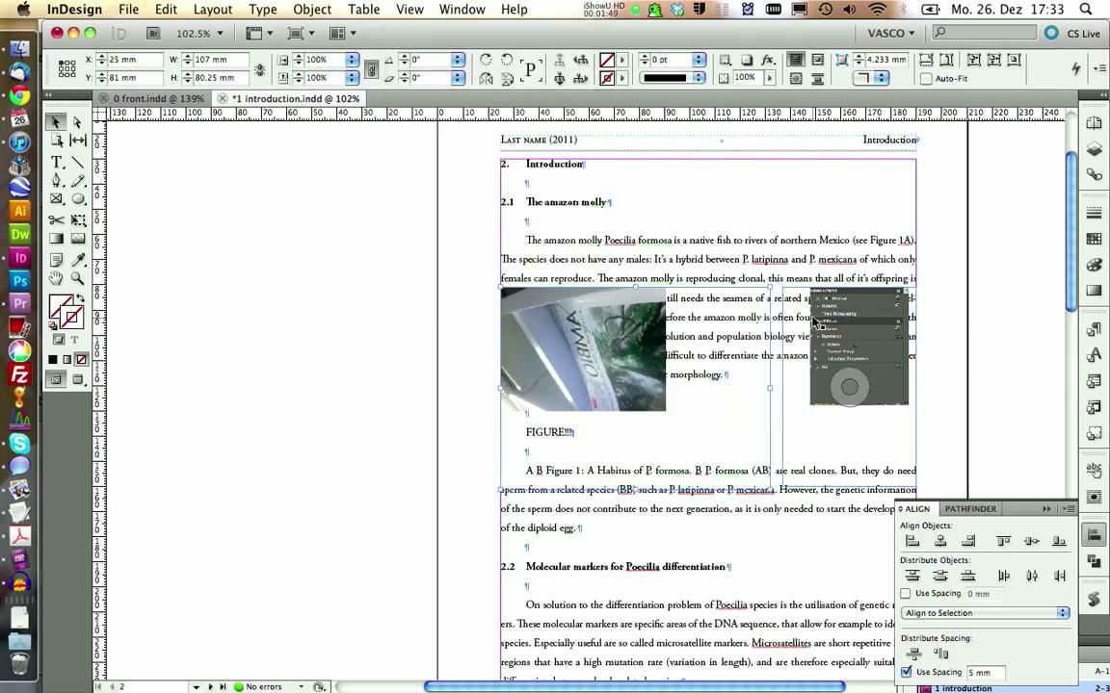
left_click_drag(833, 330, 348, 322)
scroll(428, 604, "left", 5)
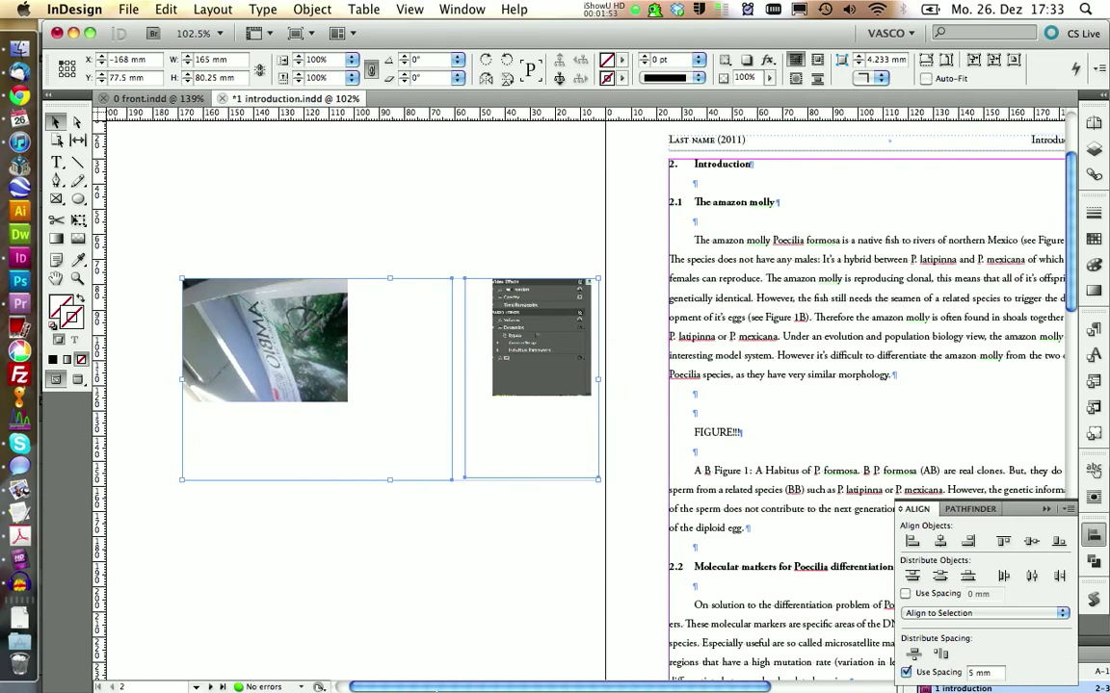
left_click(381, 539)
- Scale the photo to about 109 mm wide to fill its frame, and enlarge the sound_settings picture to fill its own frame
left_click(272, 340)
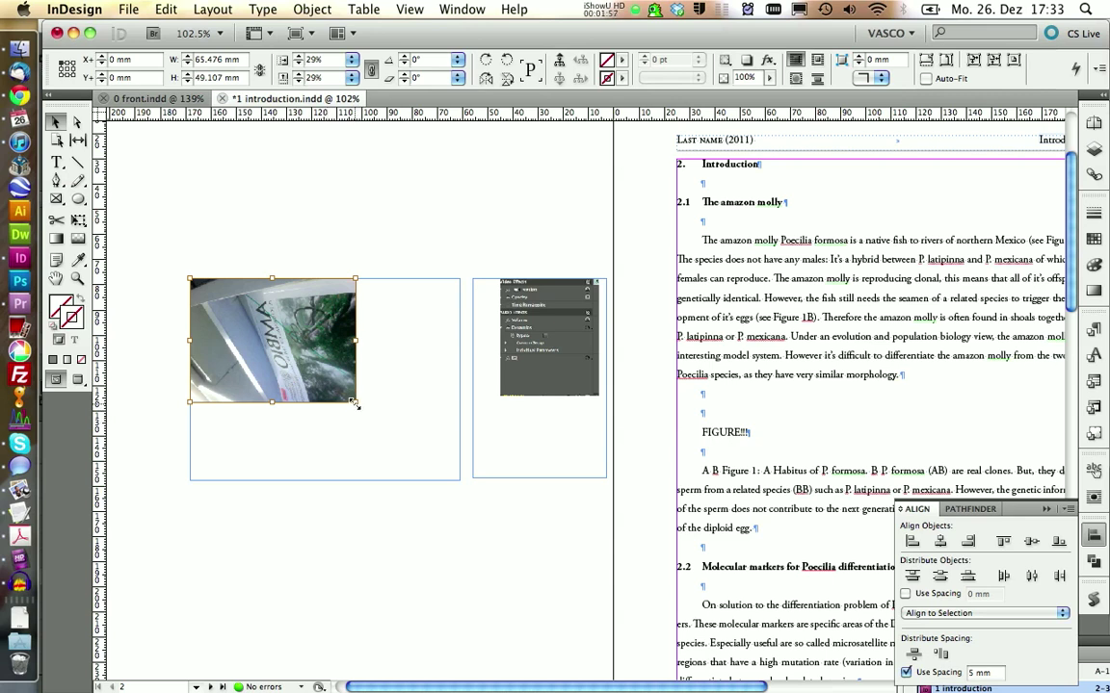
left_click_drag(354, 404, 438, 484)
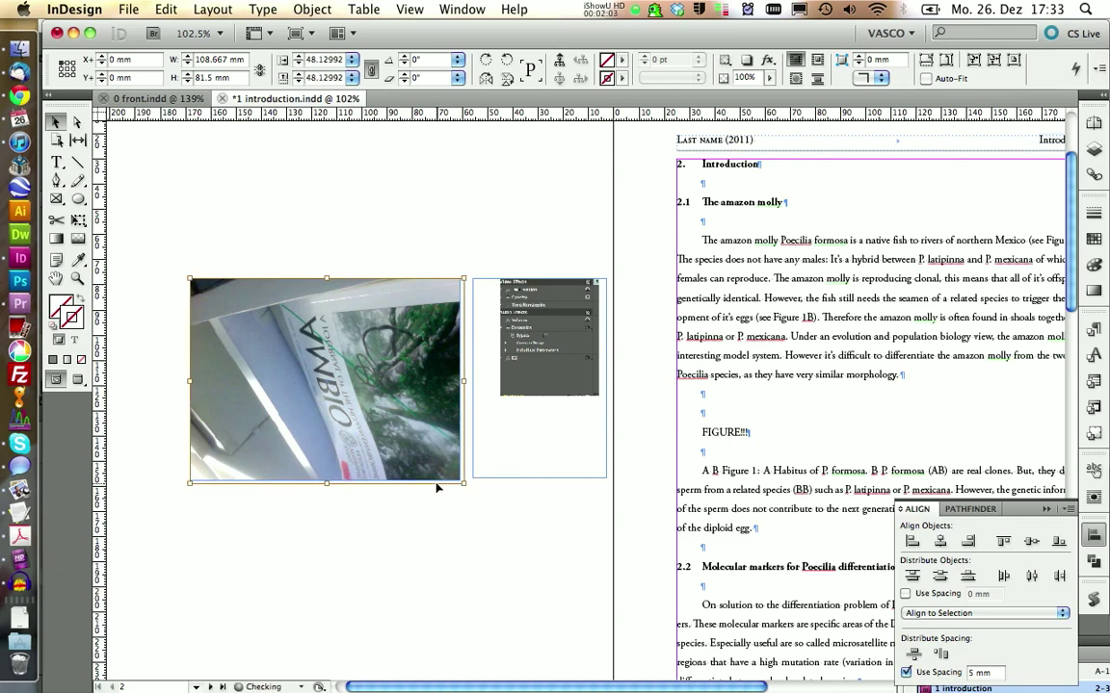
left_click(551, 333)
left_click_drag(501, 395, 453, 490)
left_click(436, 537)
- Set the photo frame's height to 79 mm to match the sound_settings frame
left_click(396, 478)
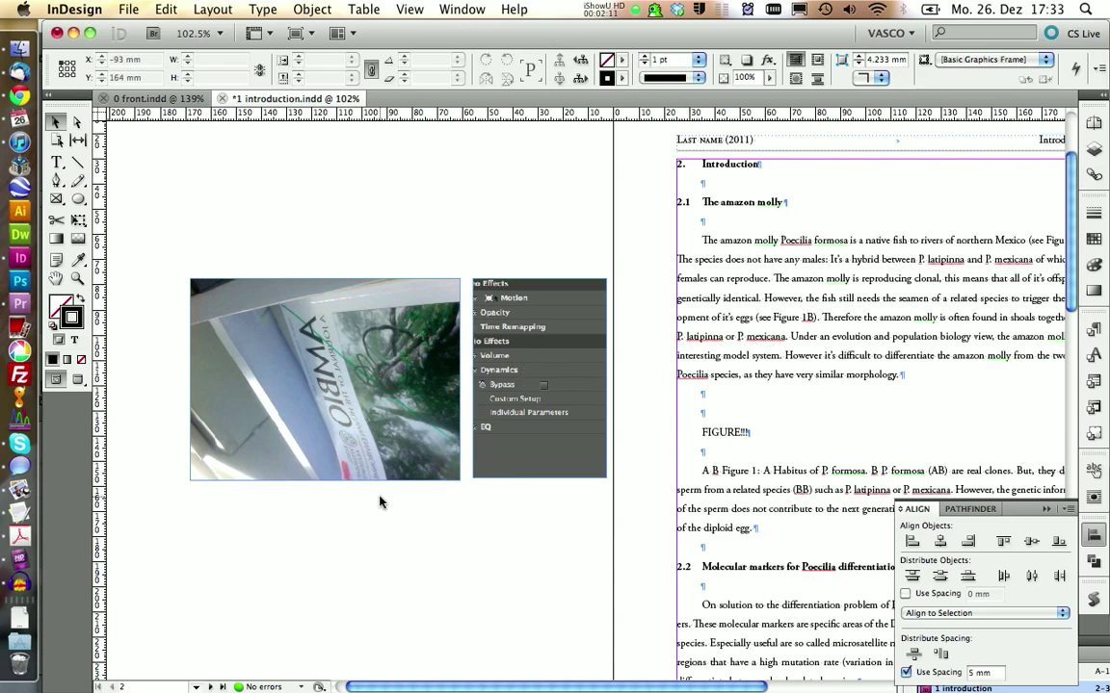
left_click_drag(324, 480, 325, 479)
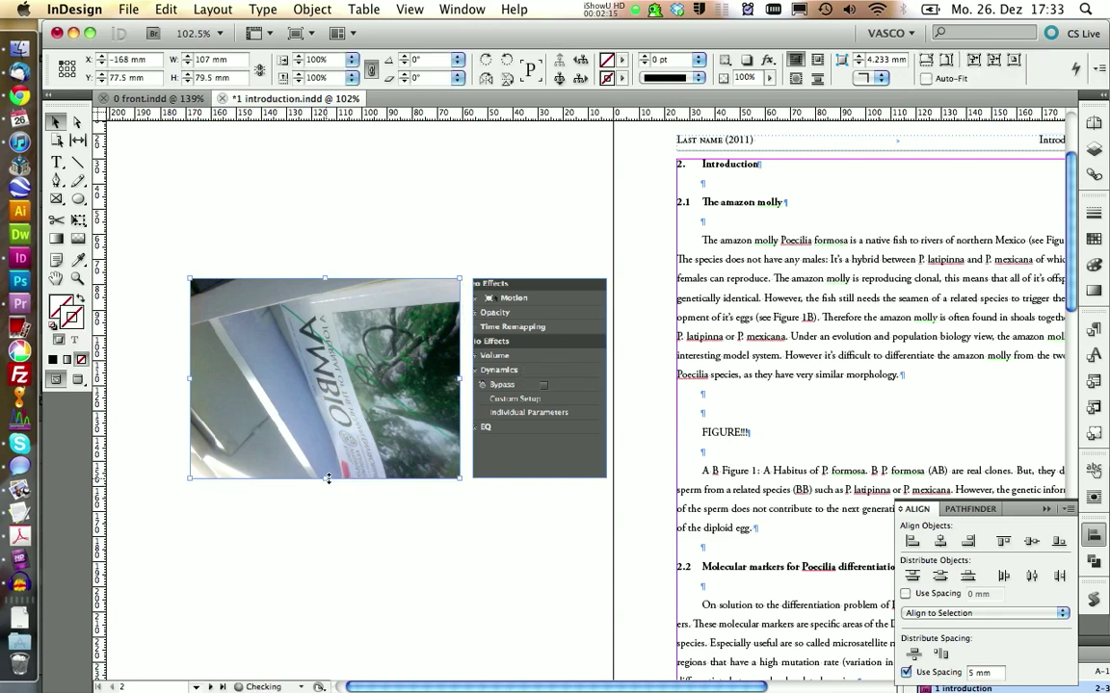
left_click(525, 462)
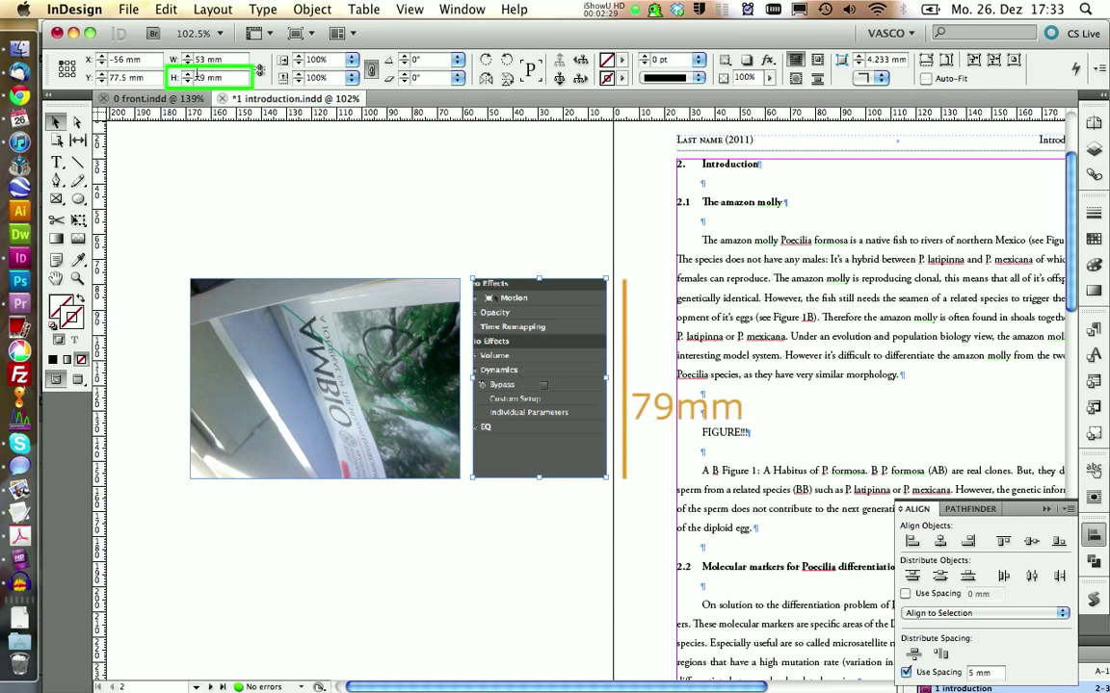
left_click(242, 302)
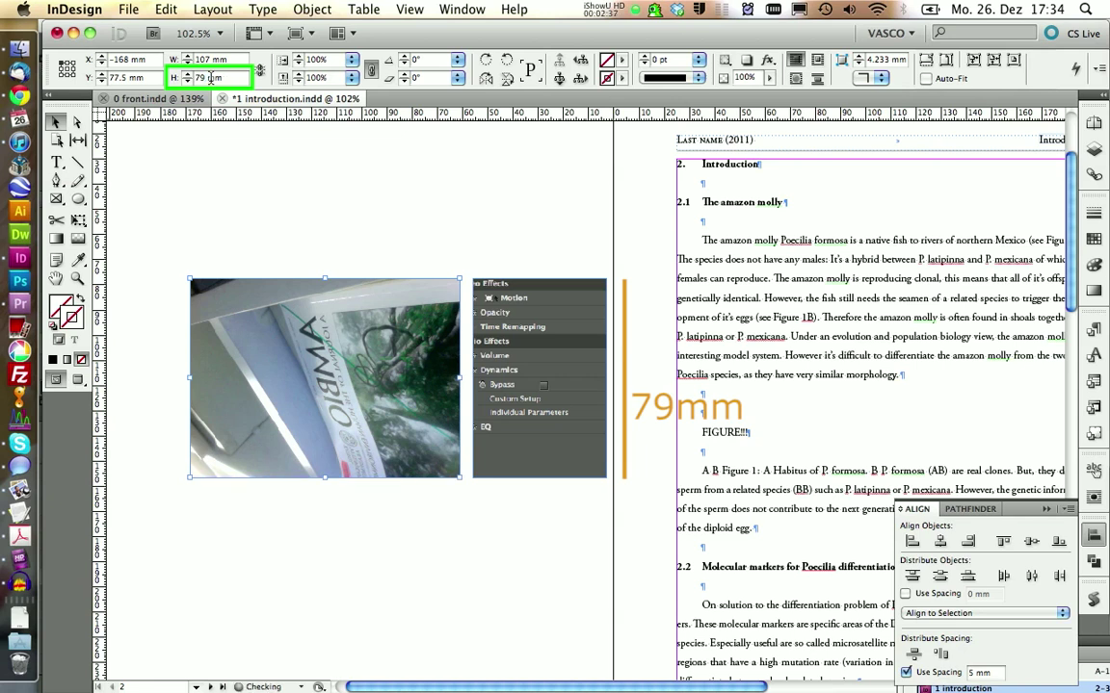
left_click(200, 162)
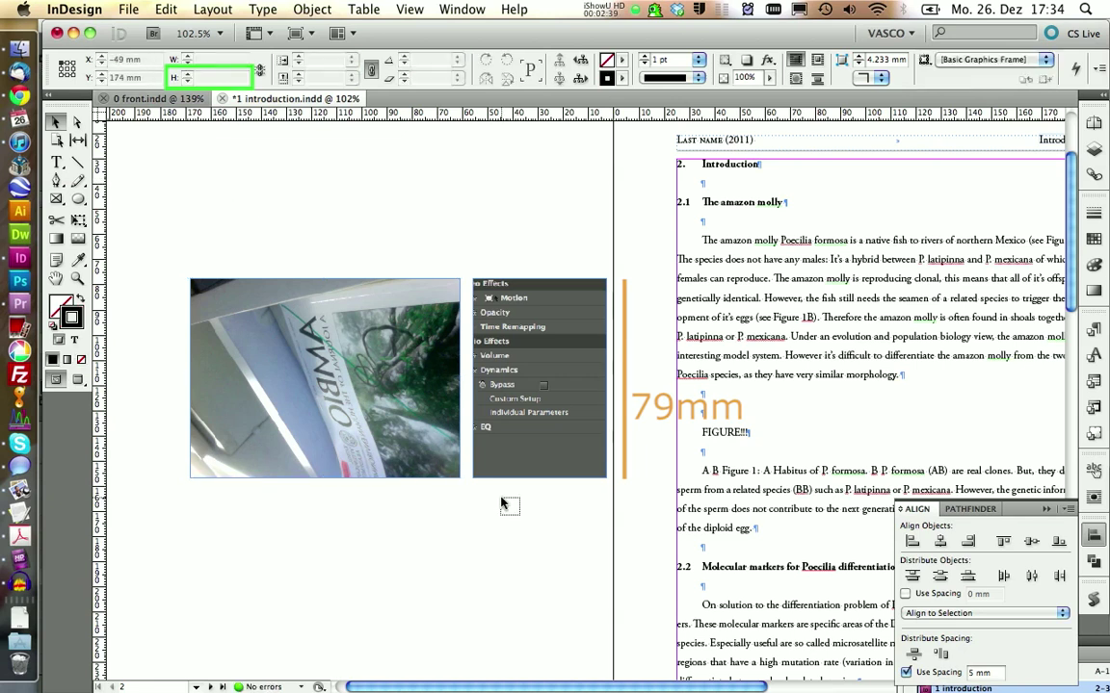
- Align the bottom edges of the photo frame and the sound_settings frame
left_click(294, 340)
left_click(487, 342, "shift")
left_click(1057, 542)
left_click(461, 566)
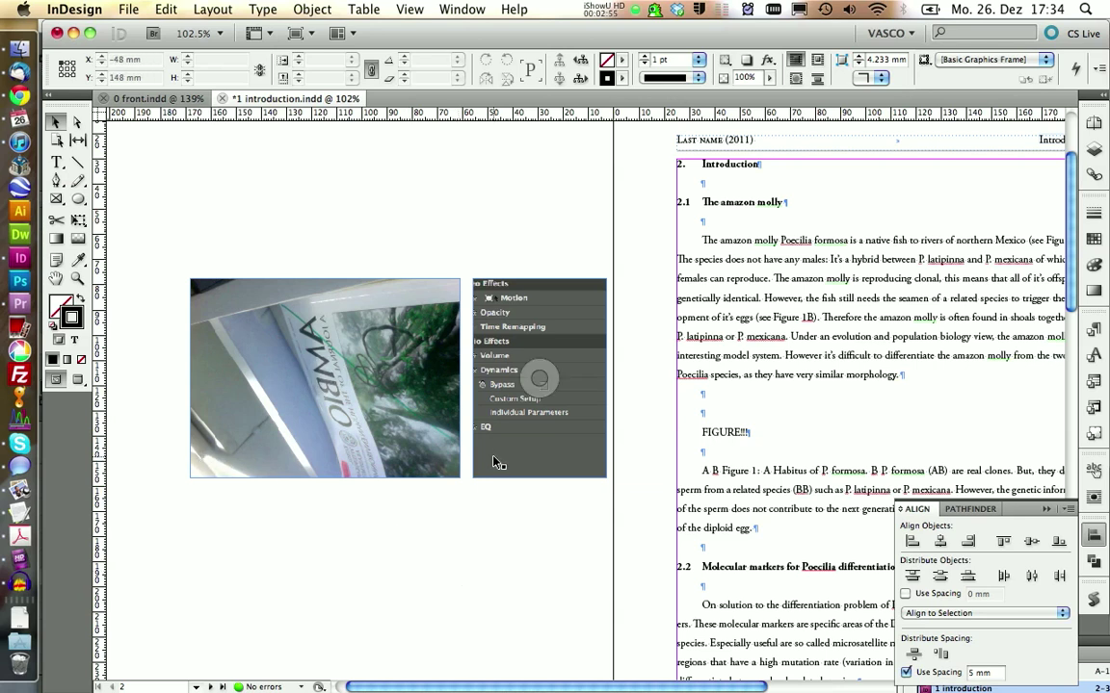
- Copy the shaded A and B labels from the x-Table_box_template master and paste them beside page 2
left_click(1097, 125)
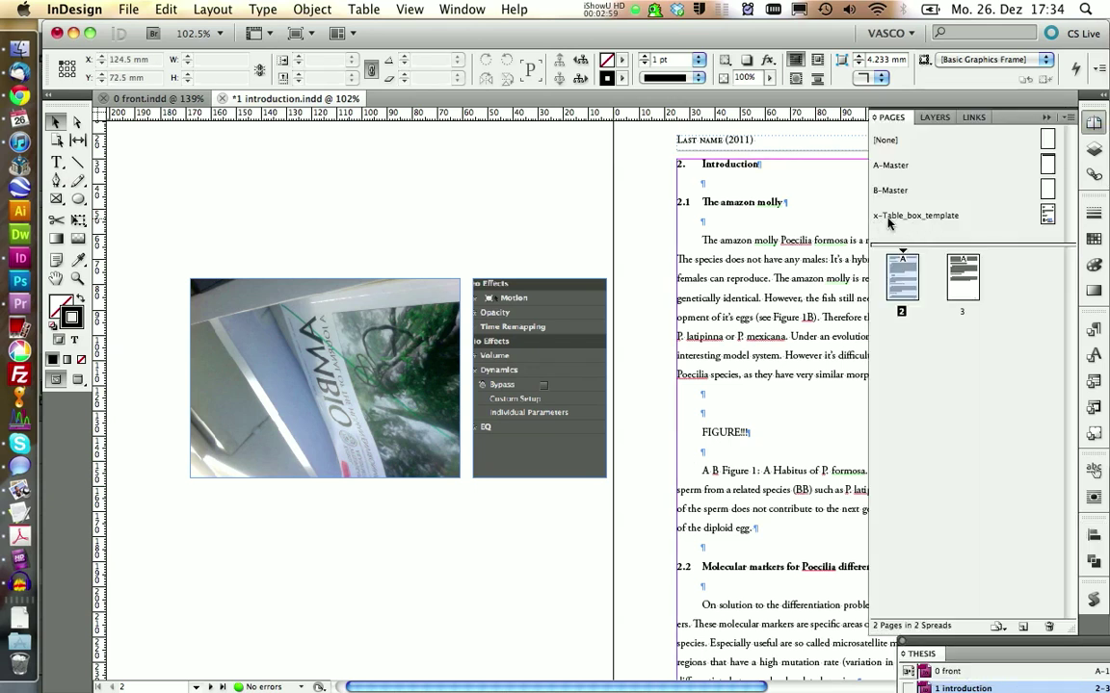
double_click(1046, 215)
left_click_drag(631, 689, 672, 690)
scroll(631, 585, "down", 5)
left_click_drag(607, 451, 626, 495)
key("super+c")
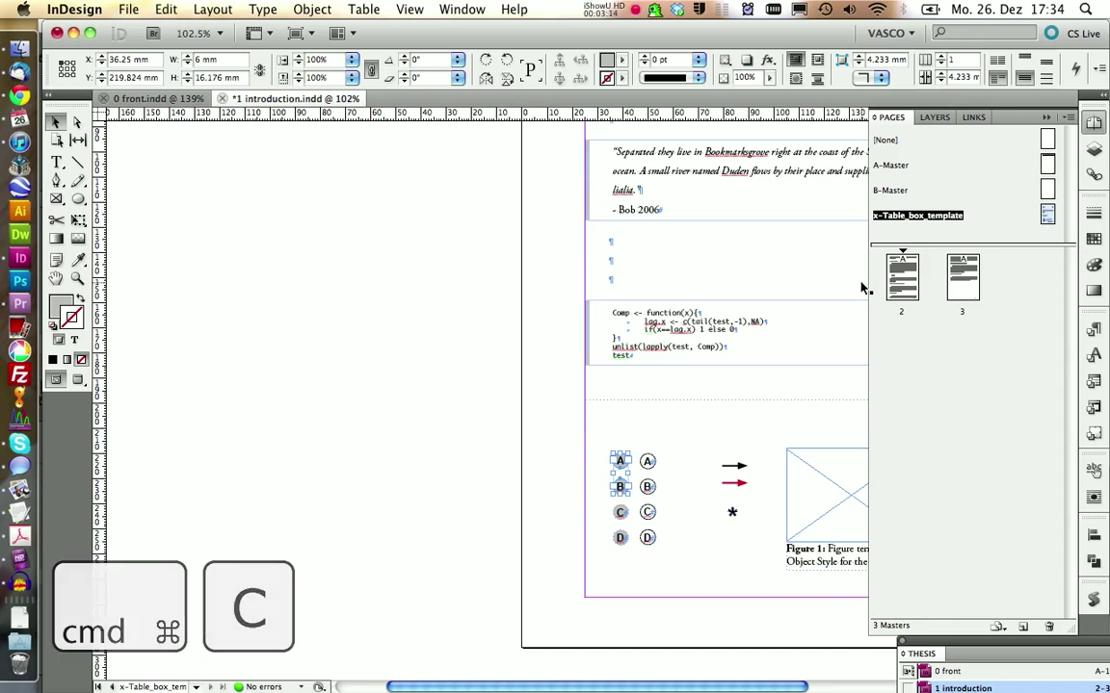
double_click(913, 279)
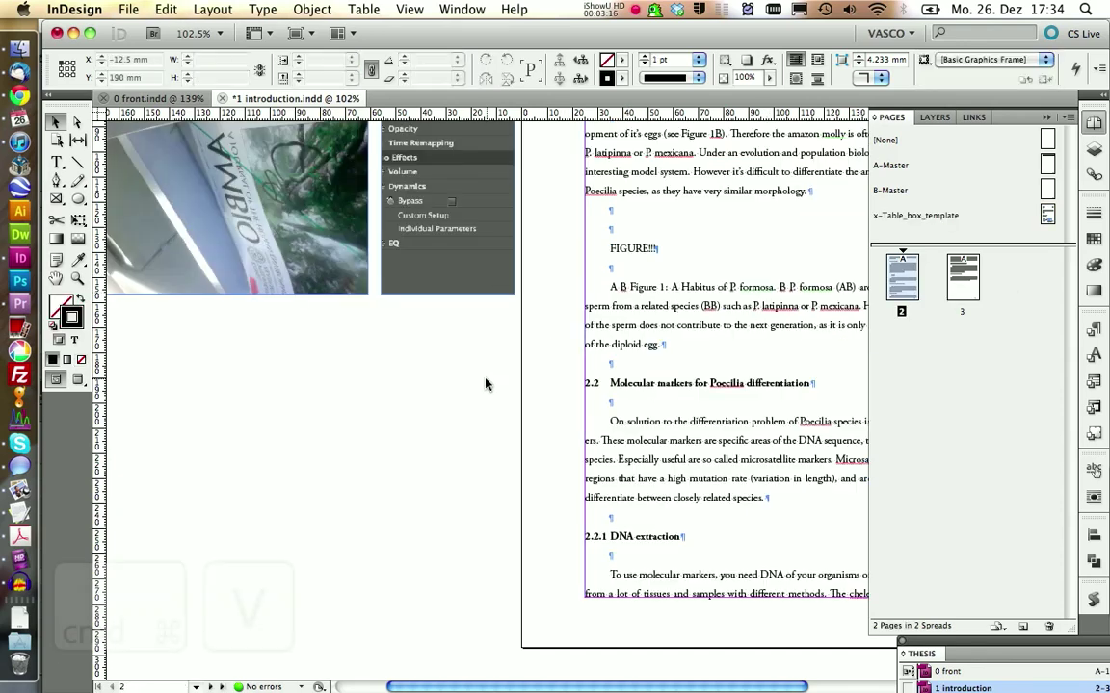
key("super+v")
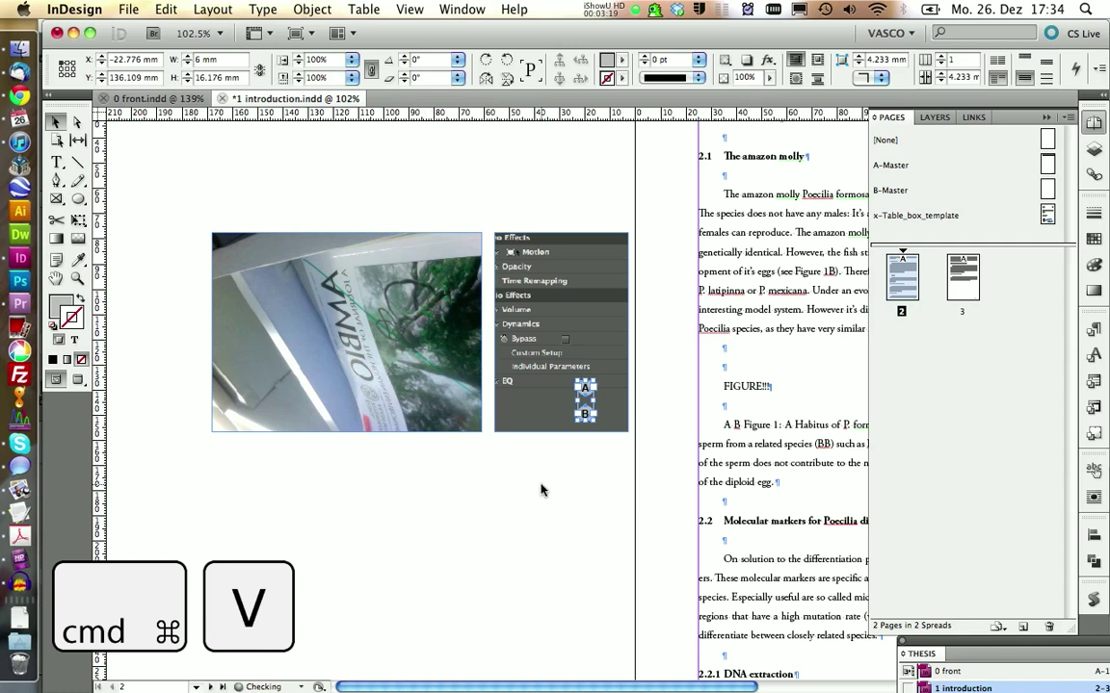
- Place the A label on the photo and the B label on the sound_settings image
left_click_drag(584, 400, 531, 412)
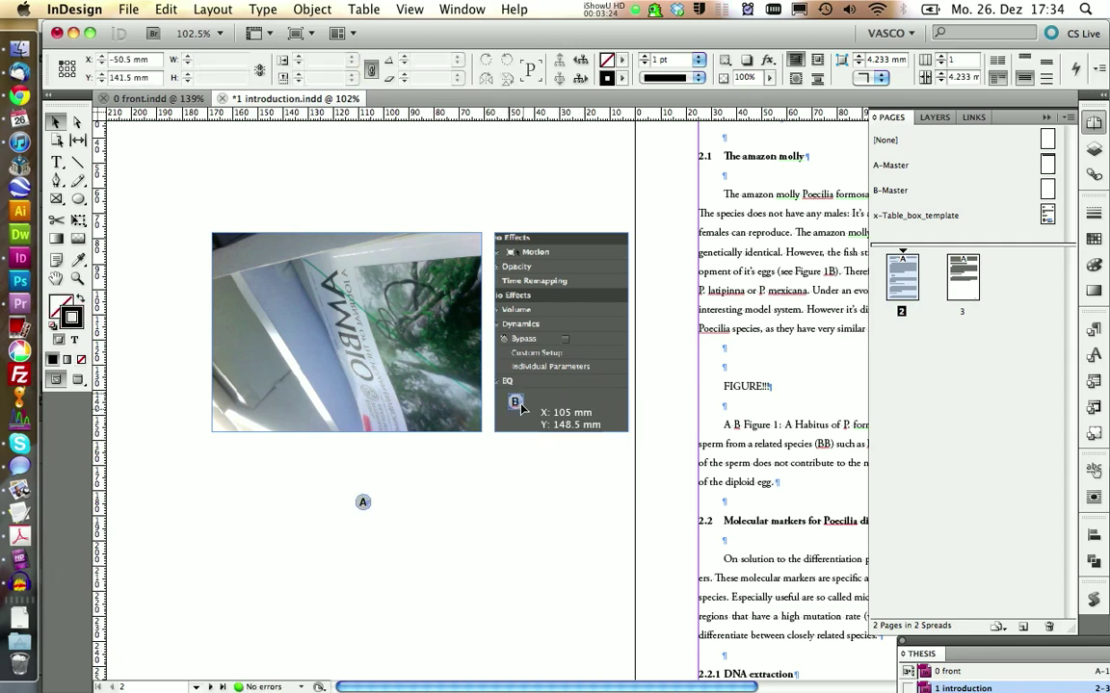
left_click(362, 502)
left_click_drag(362, 506, 306, 391)
- Align each label to the left and bottom edges of its own image, A on the photo and B on sound_settings
left_click_drag(199, 494, 307, 358)
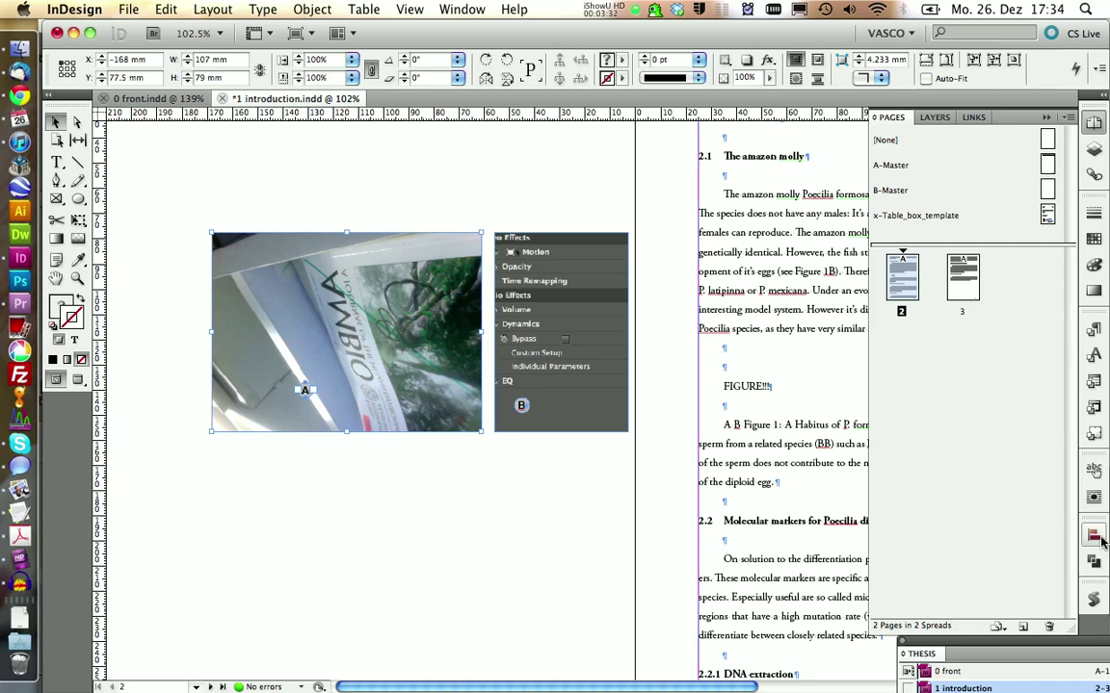
key("shift+F7")
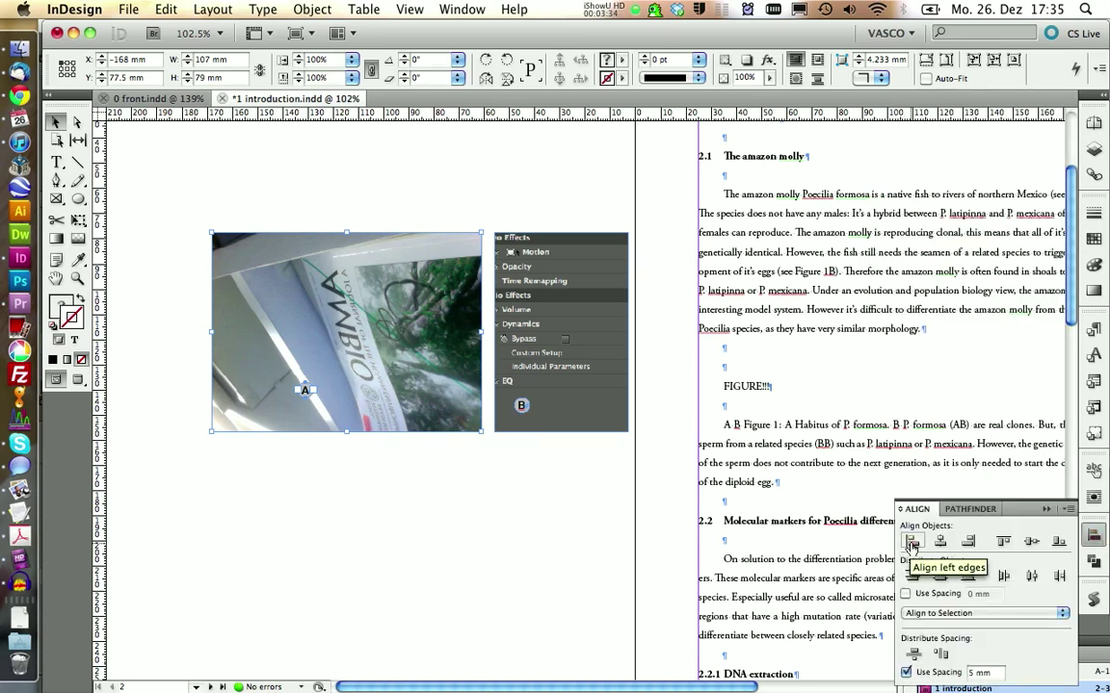
left_click(911, 546)
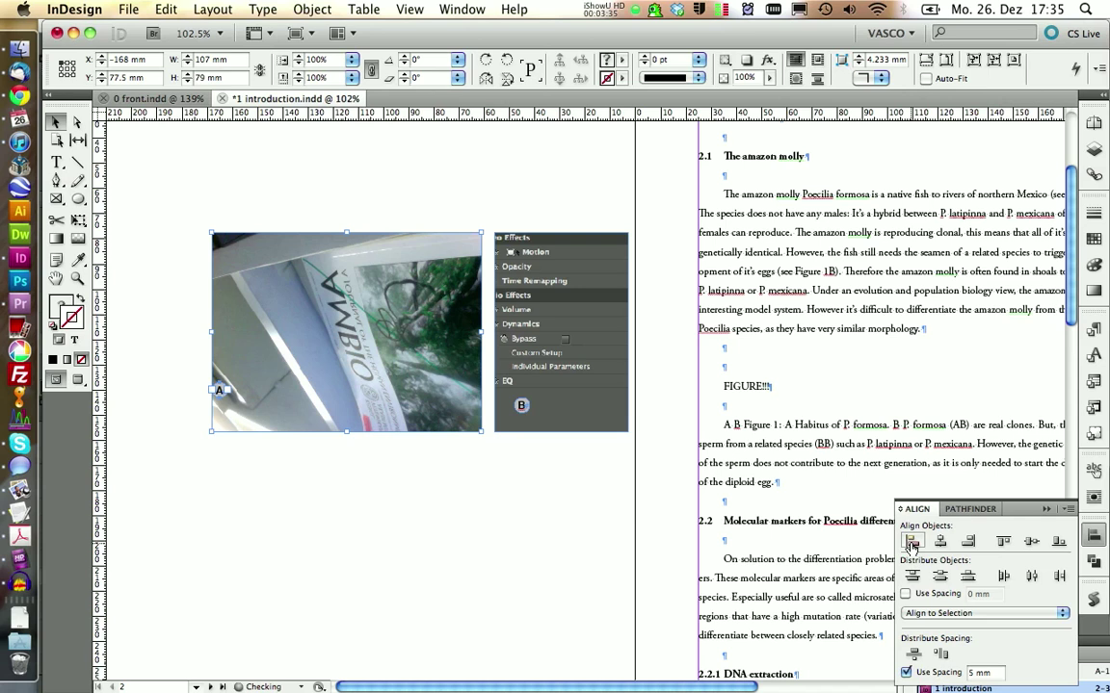
left_click(1052, 546)
left_click_drag(528, 493, 508, 384)
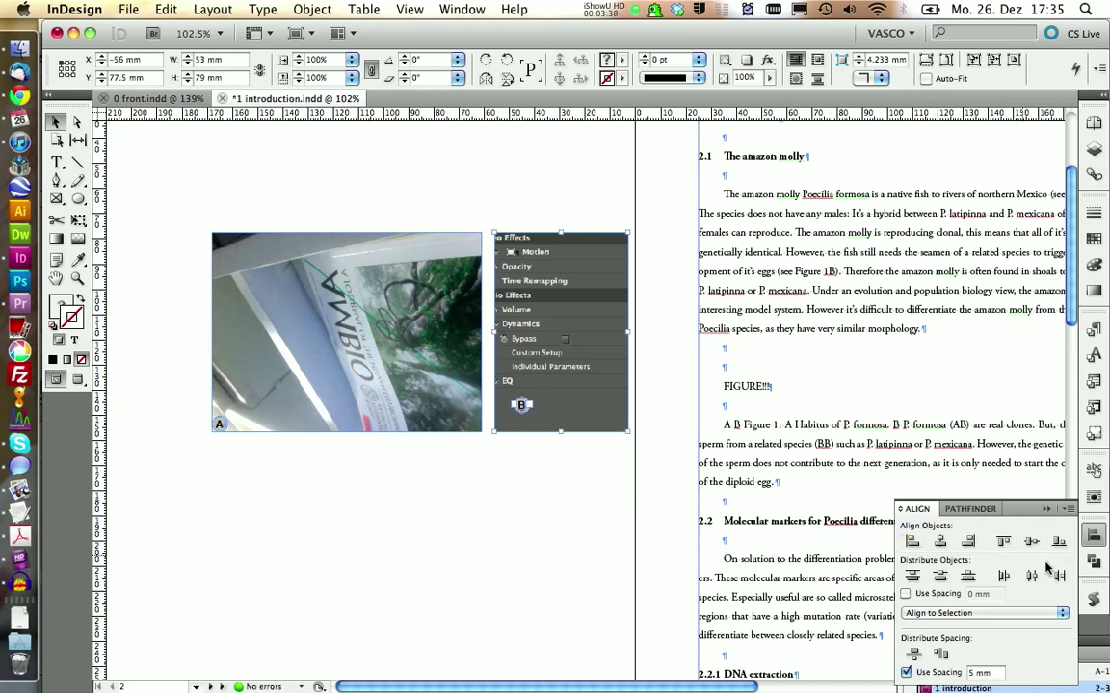
left_click(911, 541)
left_click(1058, 541)
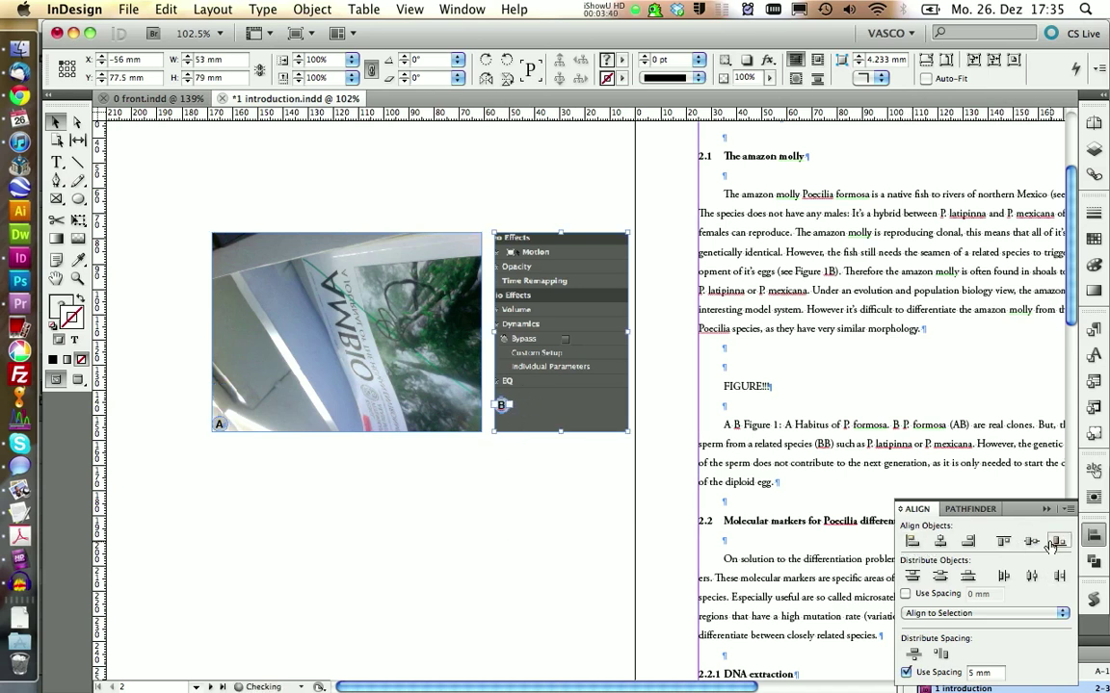
- Nudge both labels together up and right to X -167 mm, Y 149.25 mm, slightly inside the image corners
left_click(222, 424)
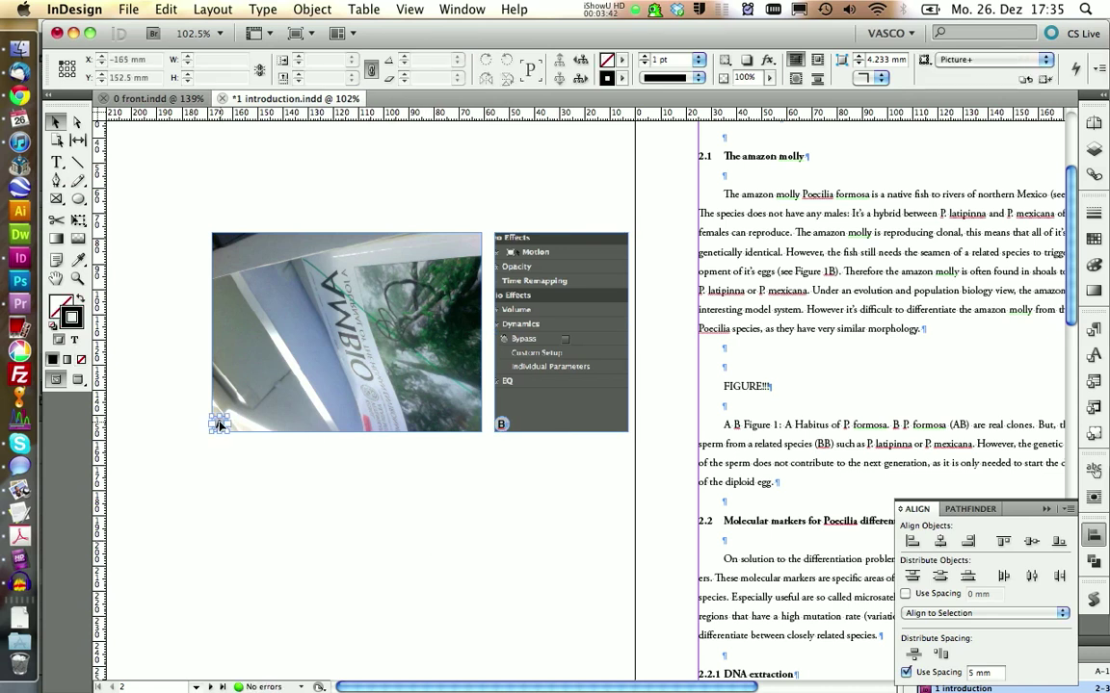
left_click(496, 424, "shift")
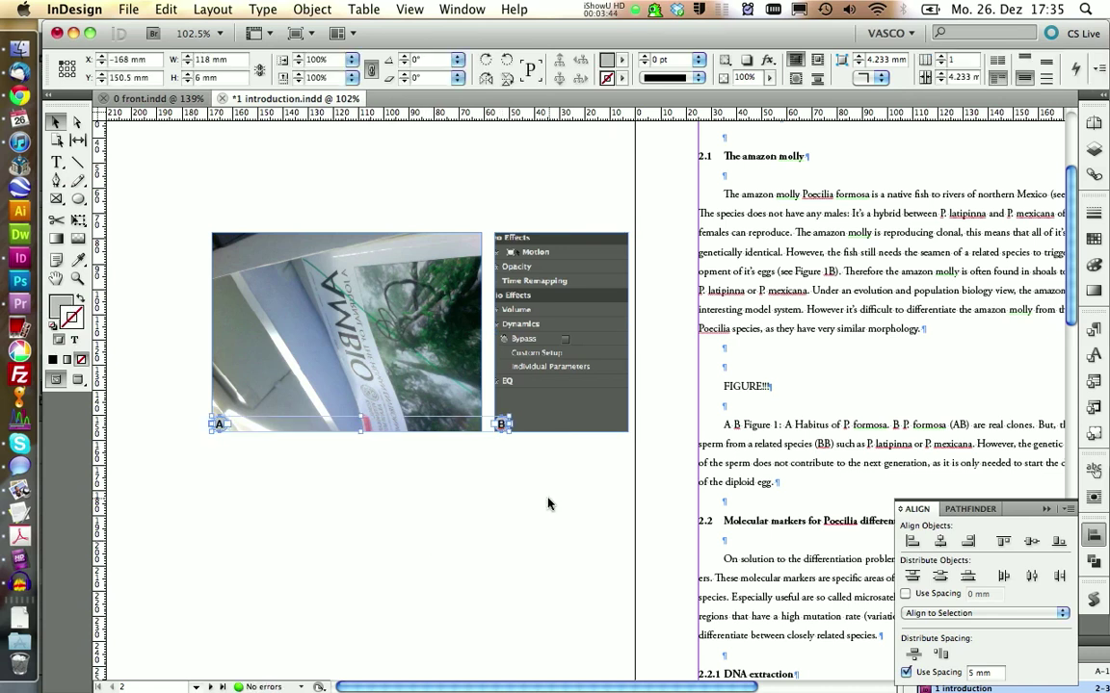
key("Up")
key("Up")
key("Up")
key("Up")
key("Up")
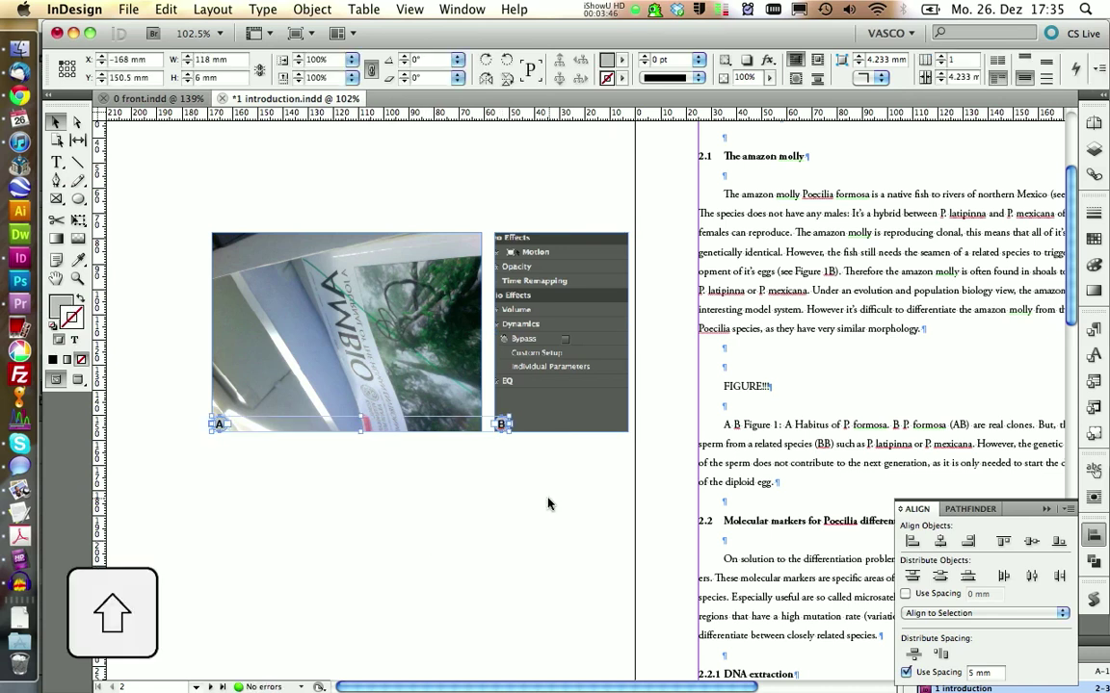
key("Right")
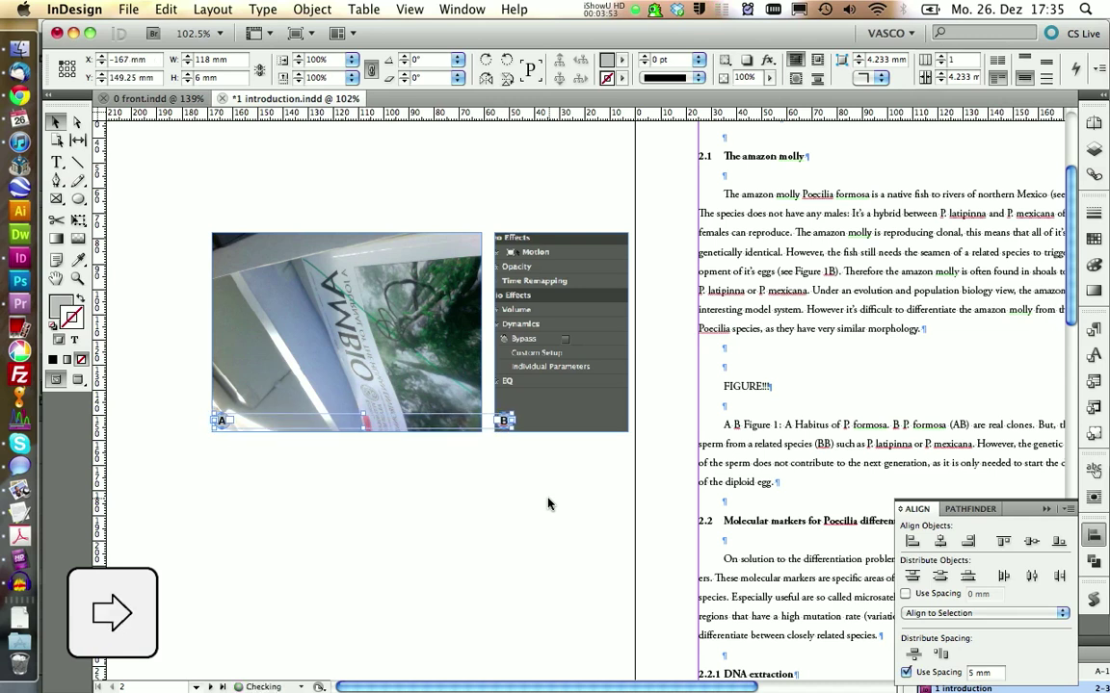
- Group the two images with their A and B labels
left_click(222, 520)
left_click_drag(159, 495, 636, 182)
key("super+g")
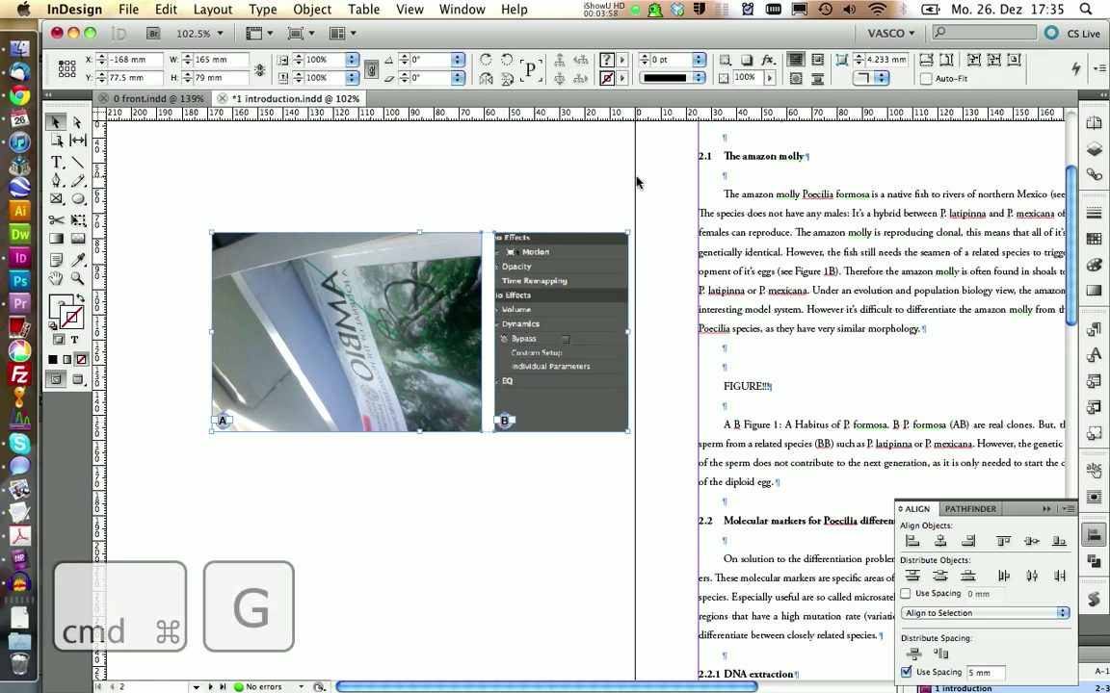
left_click(378, 545)
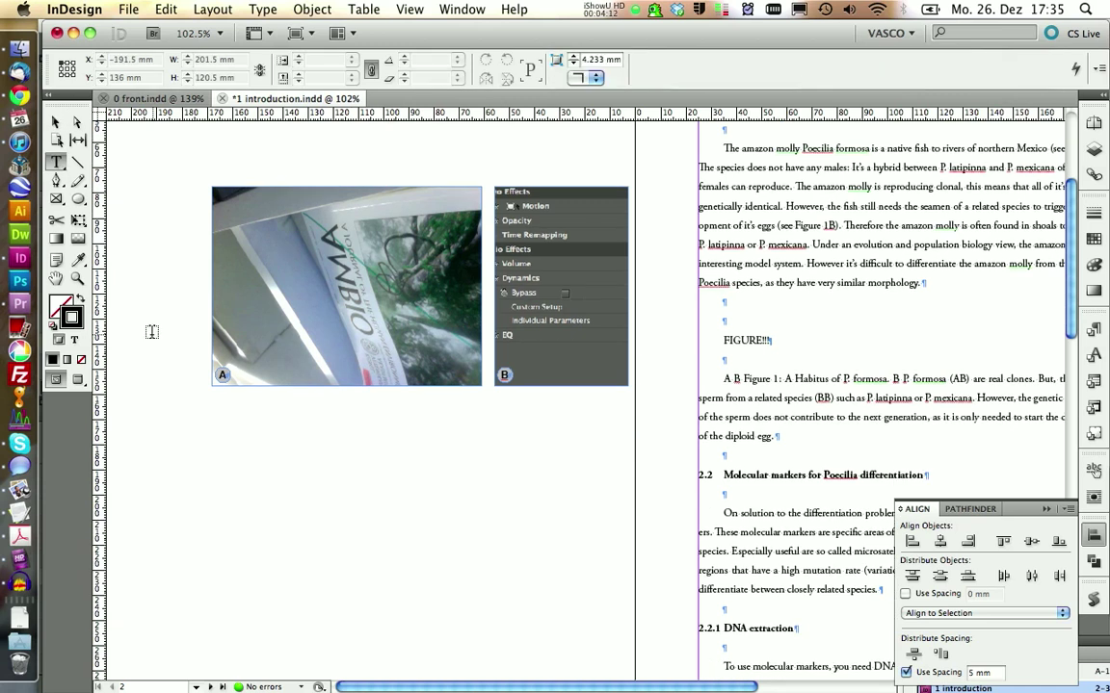
- Draw a text frame about 200 mm wide on the pasteboard and move the grouped figure into it as an inline object
left_click_drag(142, 296, 653, 576)
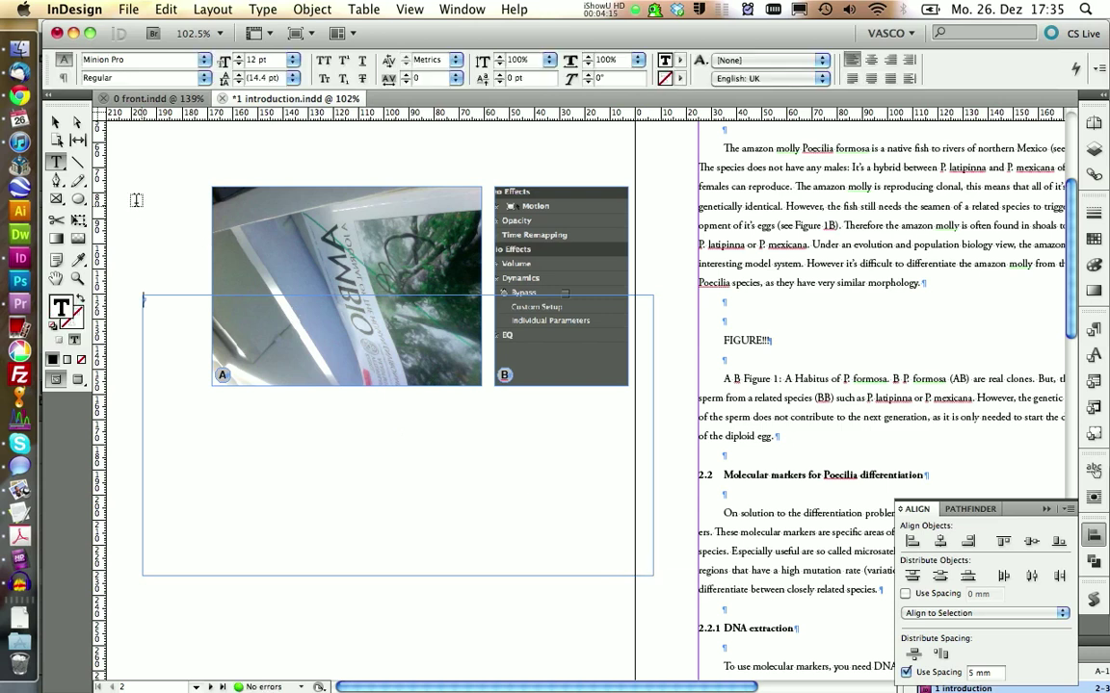
left_click(55, 121)
left_click(302, 222)
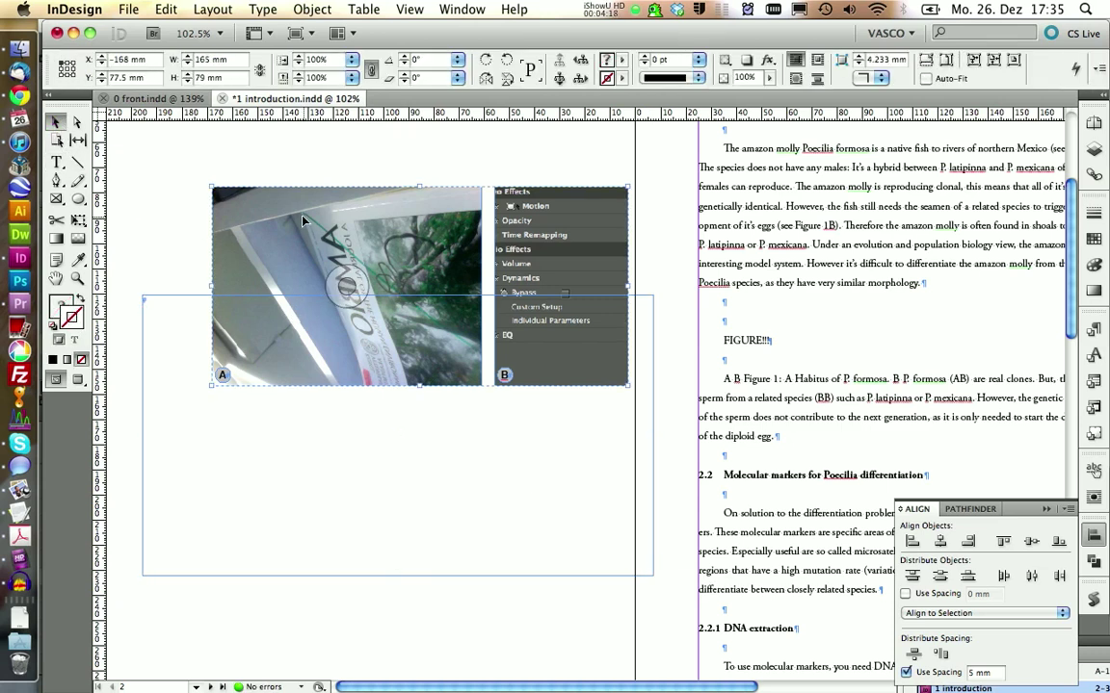
key("Delete")
key("t")
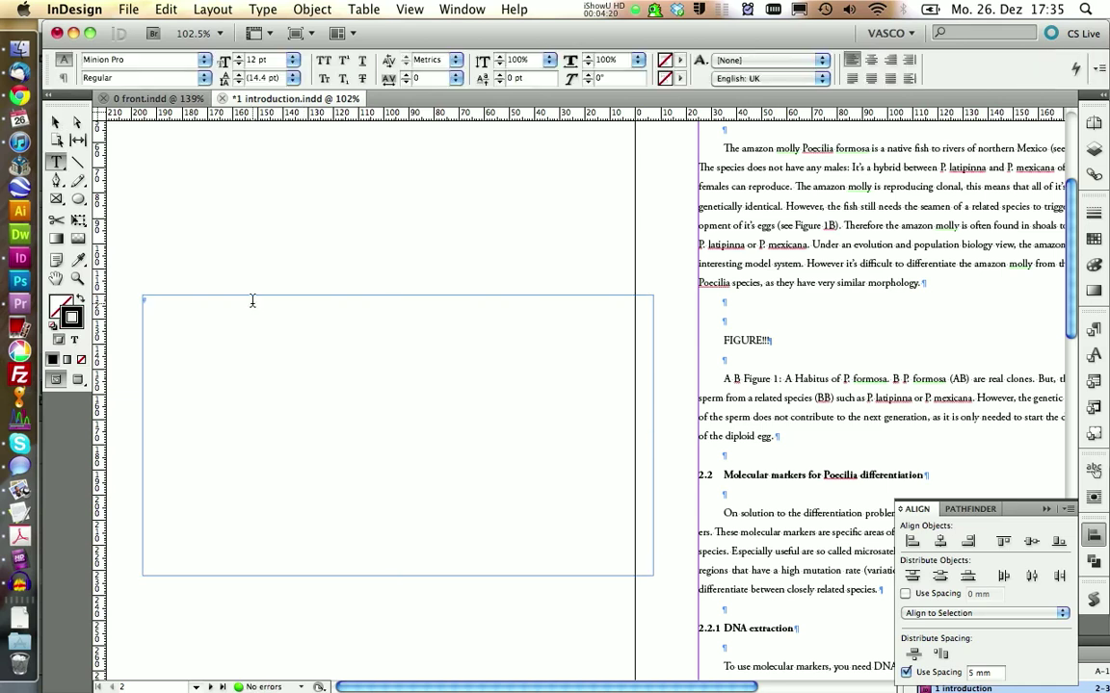
left_click(252, 308)
key("ctrl+v")
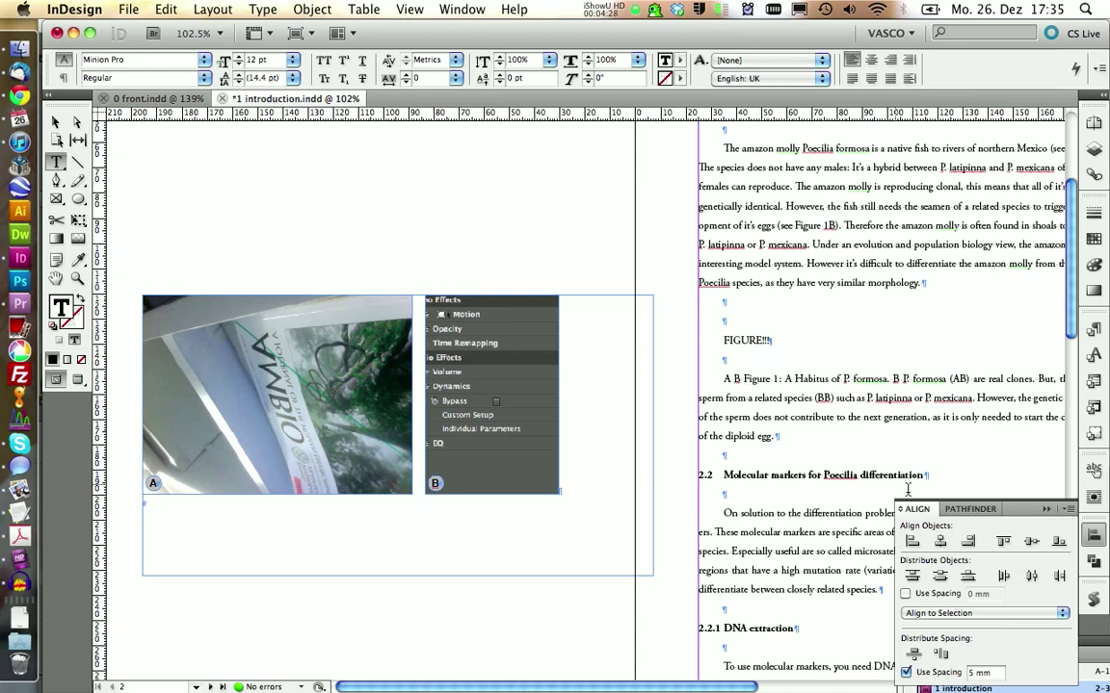
- Apply the Figure Numbering paragraph style below the grouped images and enter the caption "Description A Scientific magazine B Sound settings for video editing."
left_click(1095, 330)
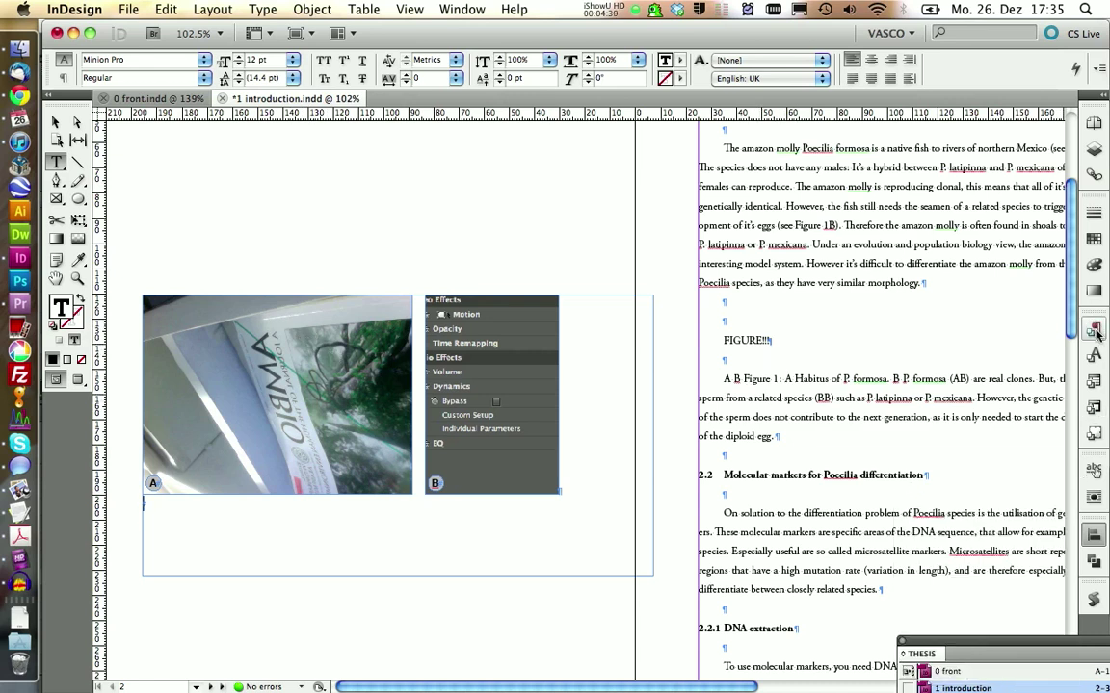
left_click(1095, 331)
left_click(988, 394)
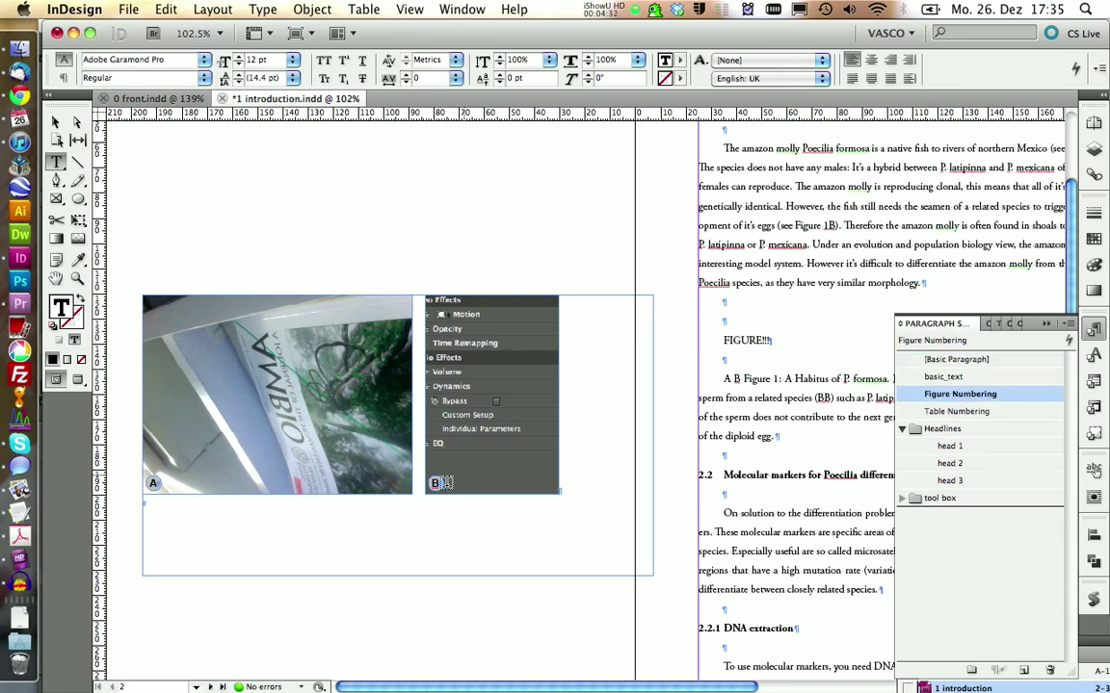
type("Description A Scient")
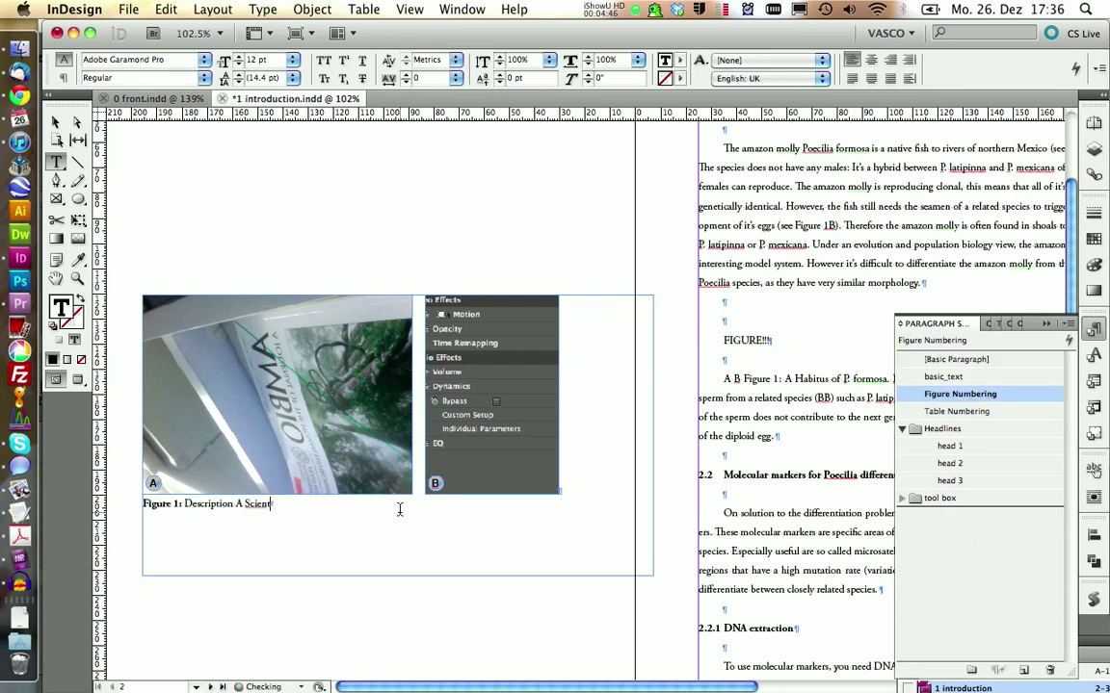
type("ific magazine B Sound settings for video editing")
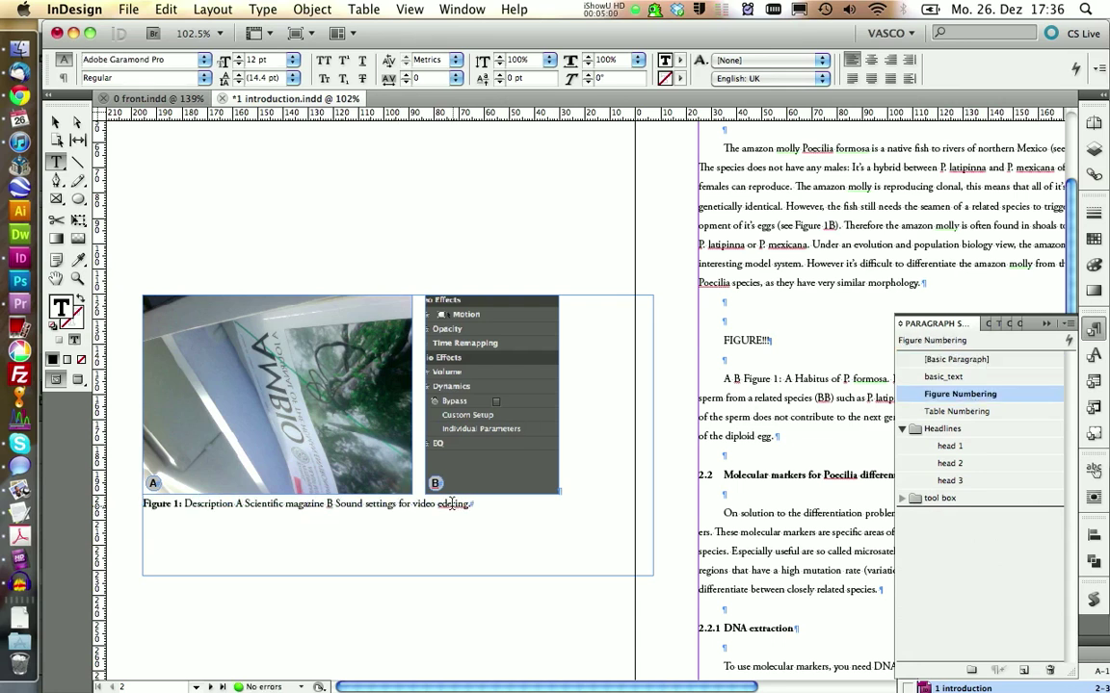
- Apply the bold character style to the letters A and B in the figure caption
double_click(238, 505)
left_click(988, 324)
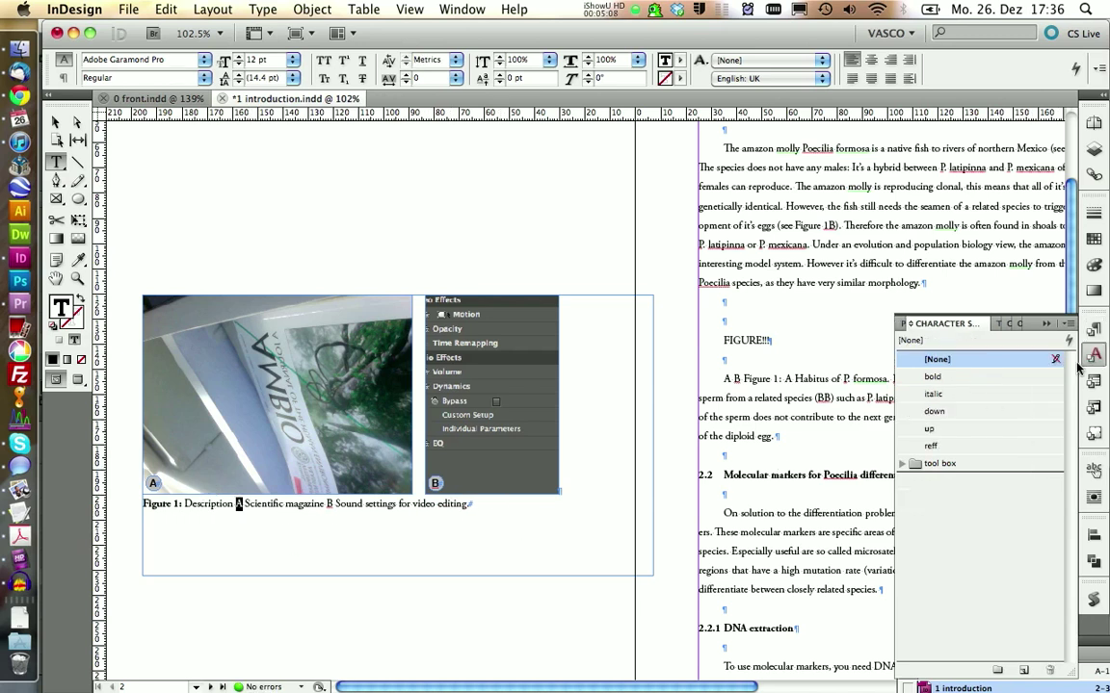
left_click(932, 376)
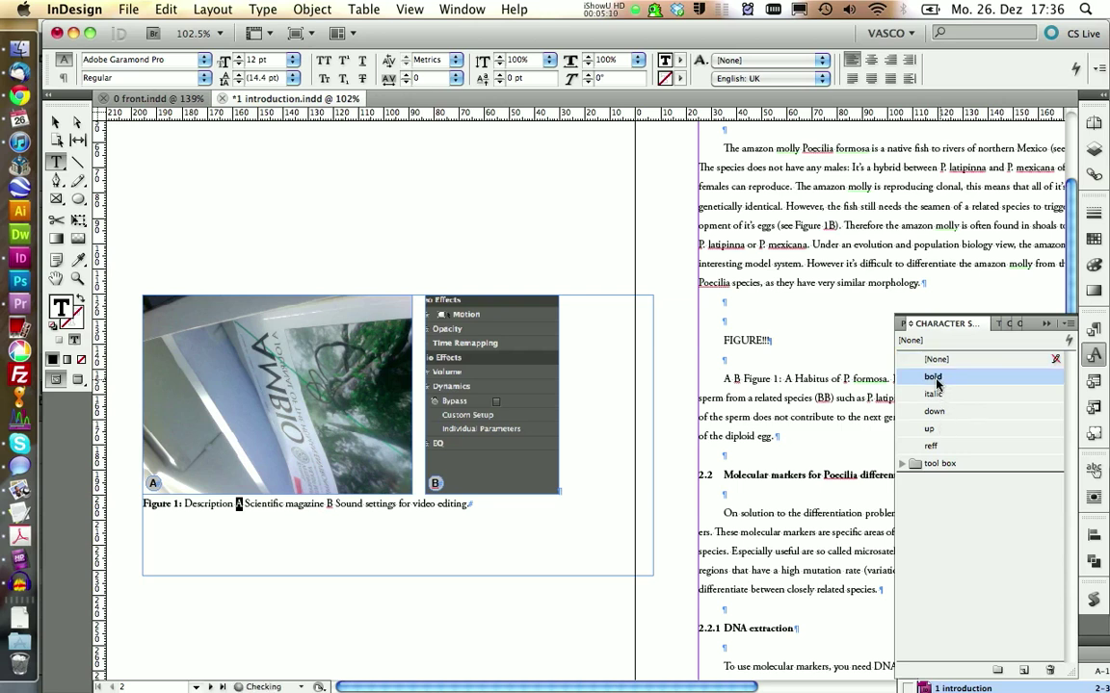
double_click(328, 503)
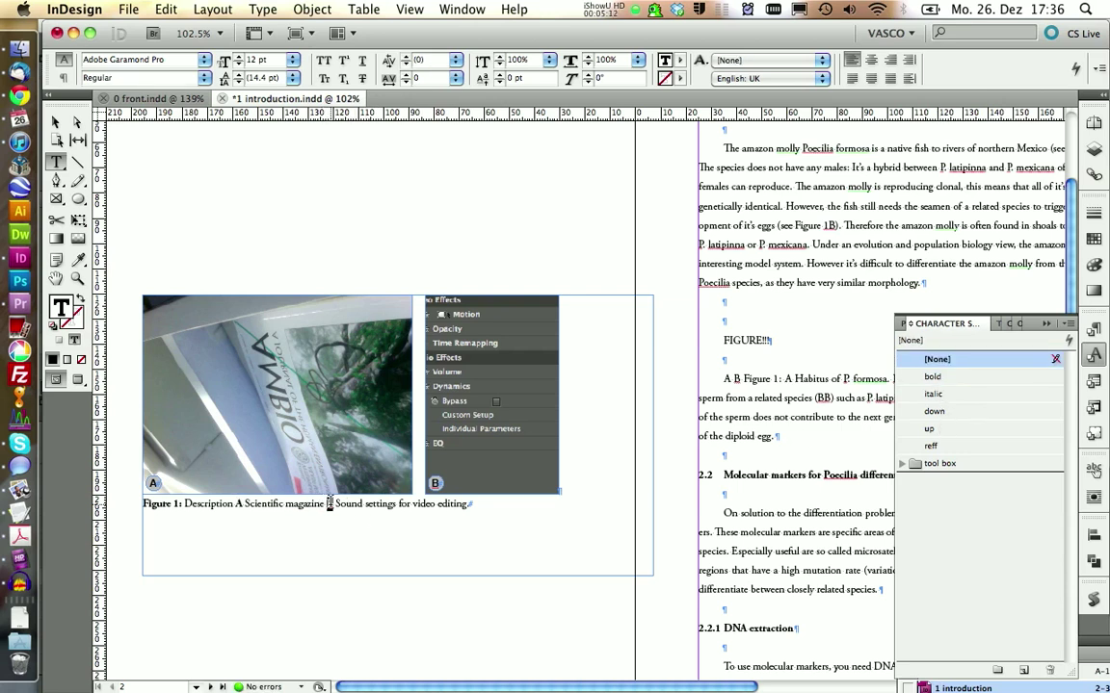
left_click(942, 377)
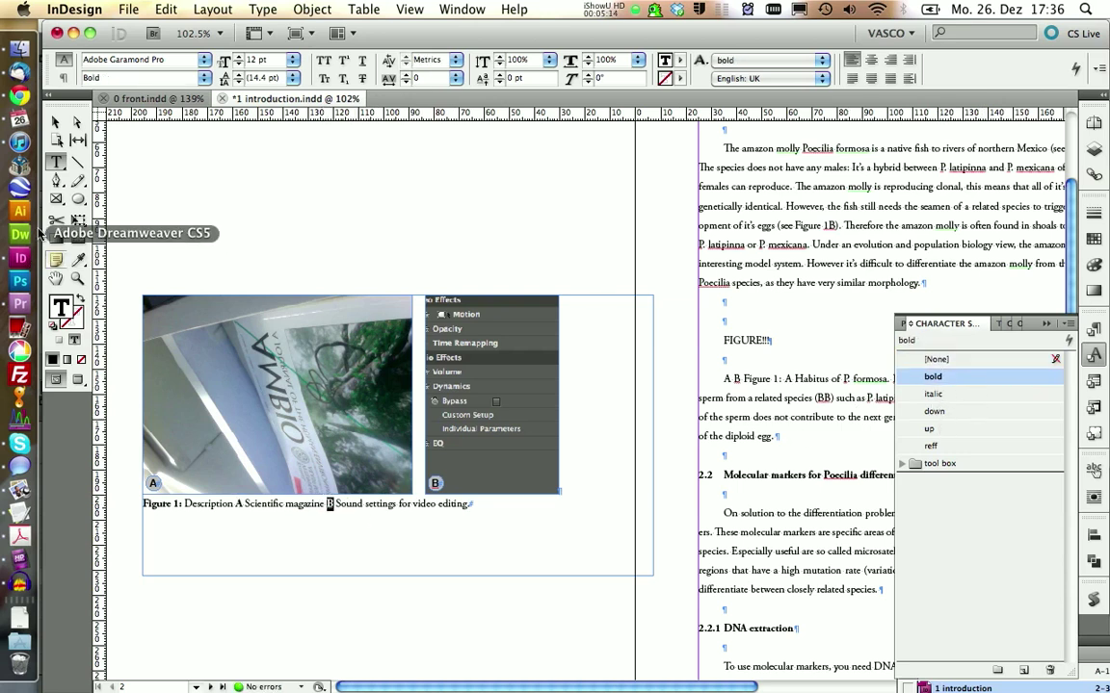
- Shrink the text frame around the figure and caption to the figure's width, about 165 mm
left_click(56, 123)
left_click_drag(653, 570, 558, 531)
left_click(491, 395)
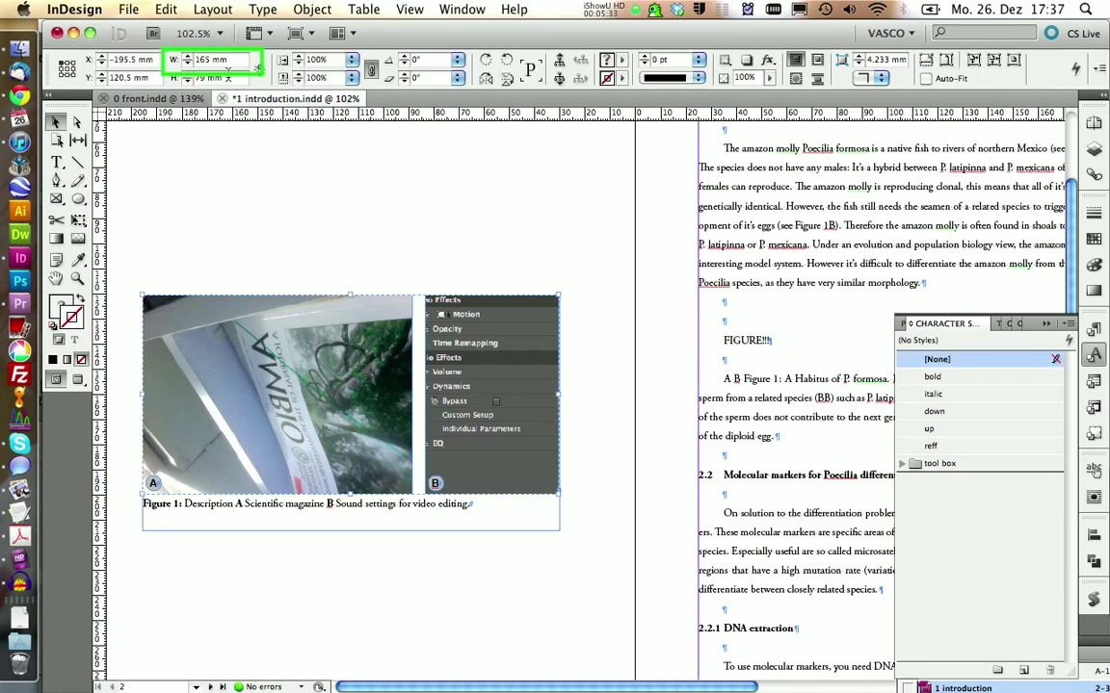
left_click(556, 536, "shift")
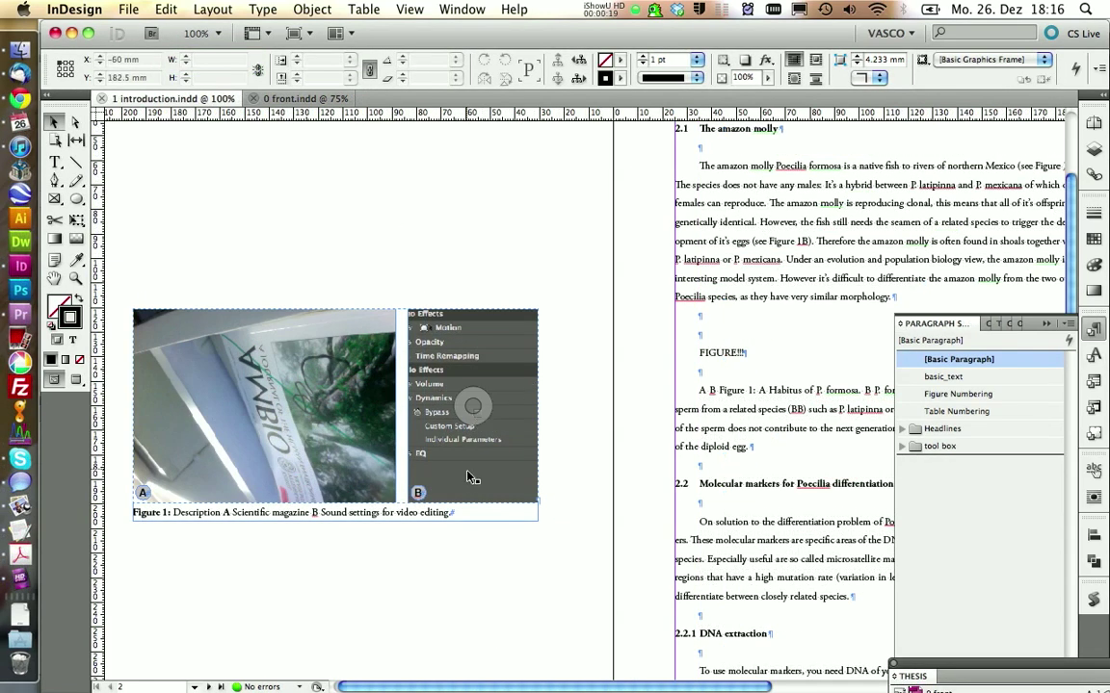
- Apply the Picture object style to the grouped images inside the text frame
left_click(467, 486)
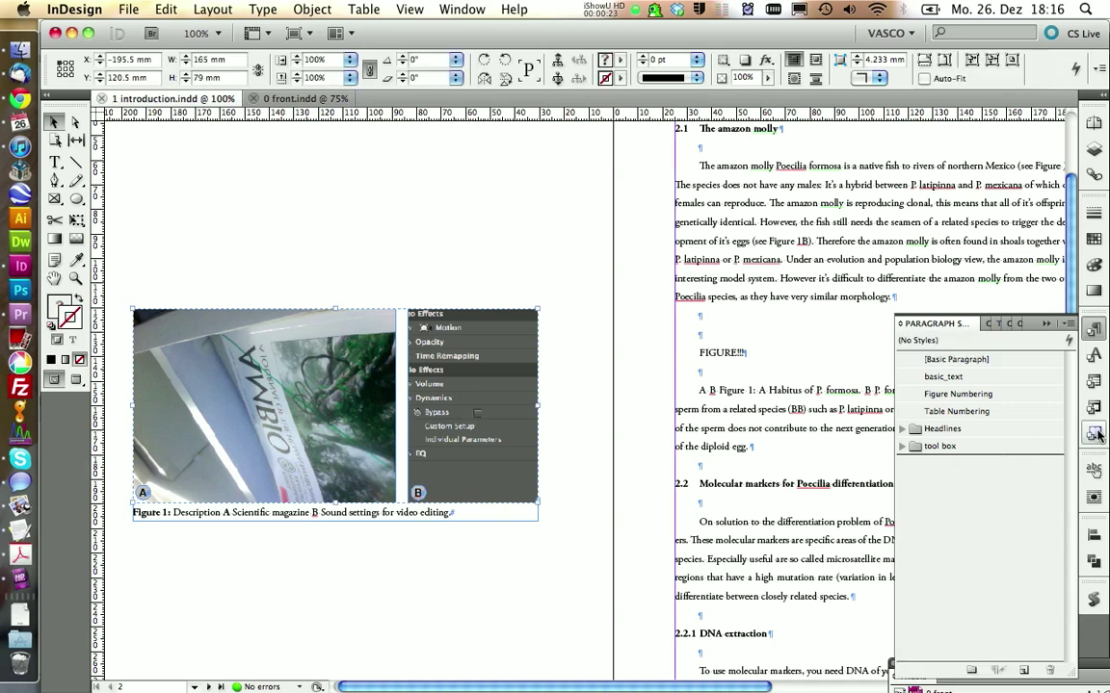
left_click(1097, 436)
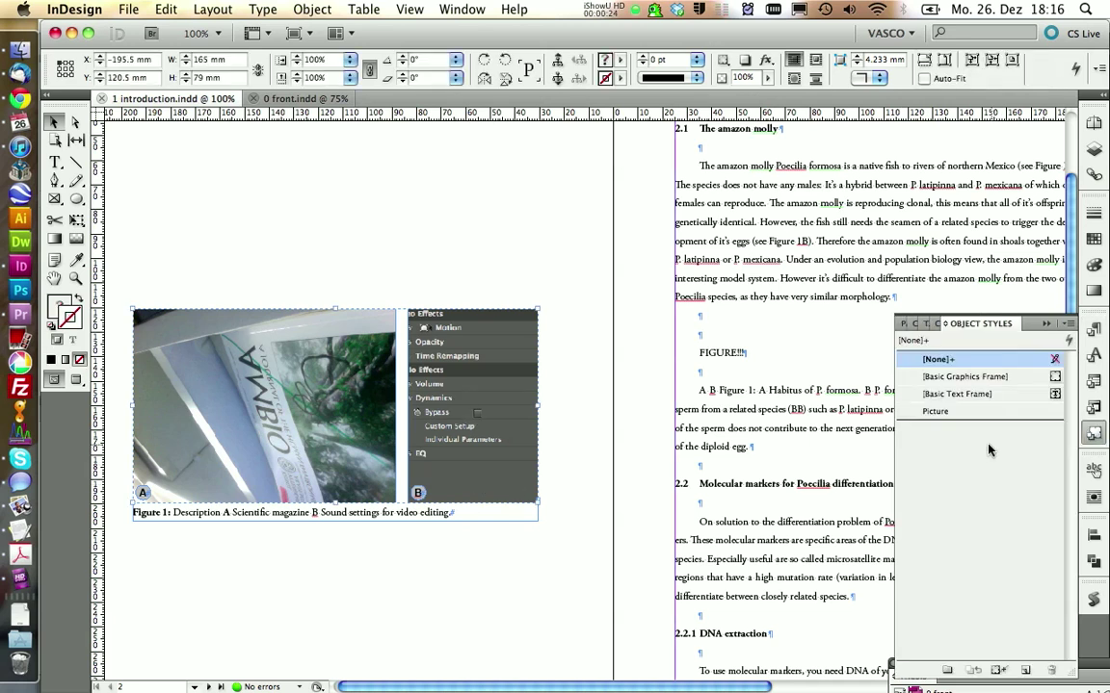
left_click(946, 413)
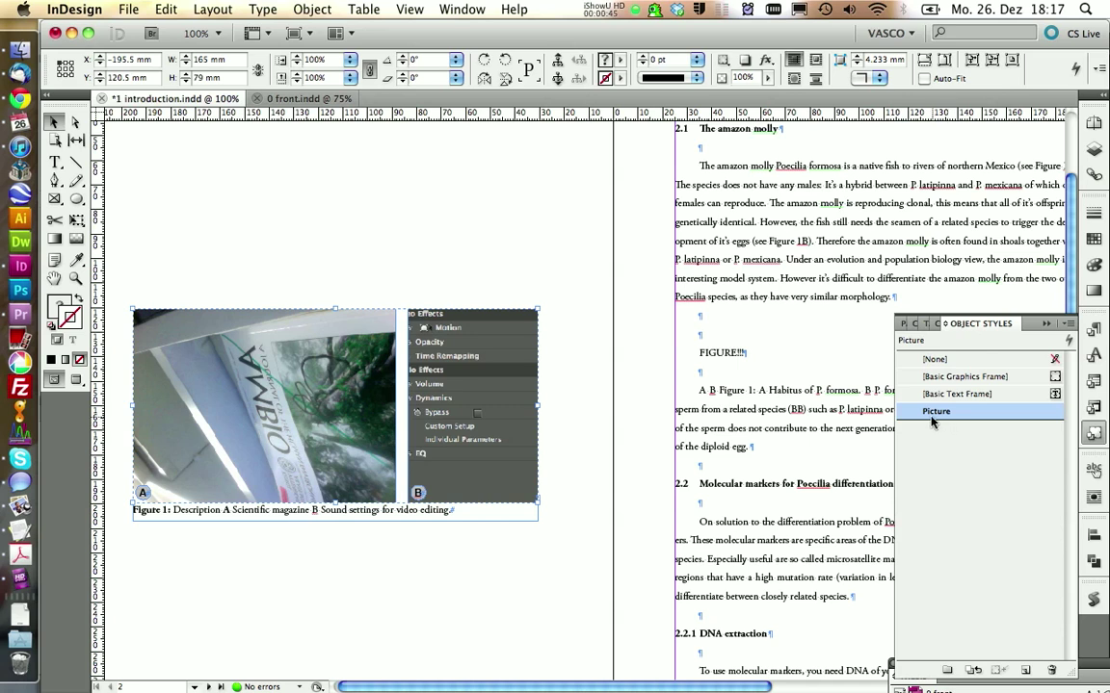
- Copy the whole text frame containing the figure and its caption
key("super+c")
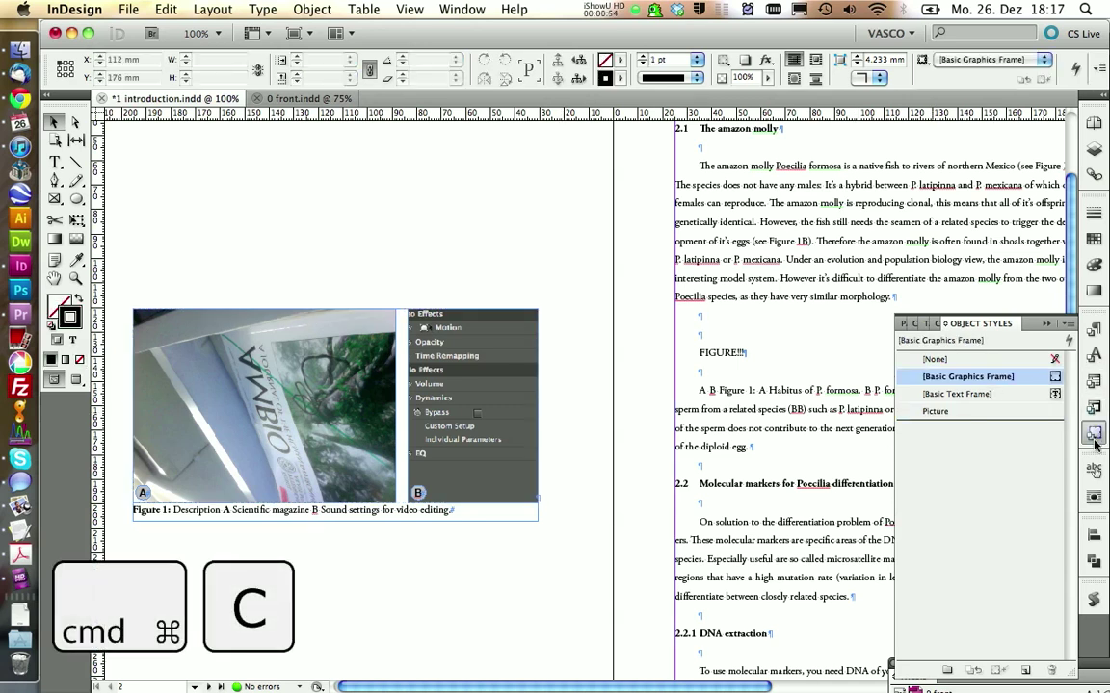
left_click(1095, 443)
left_click_drag(369, 239, 364, 522)
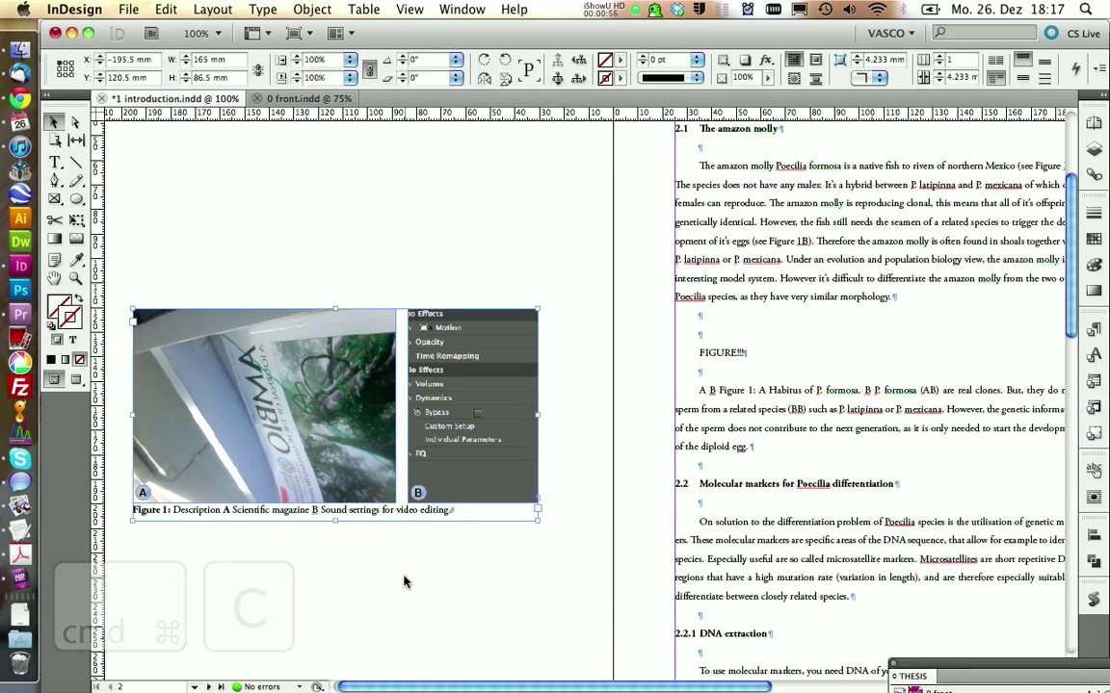
key("super+c")
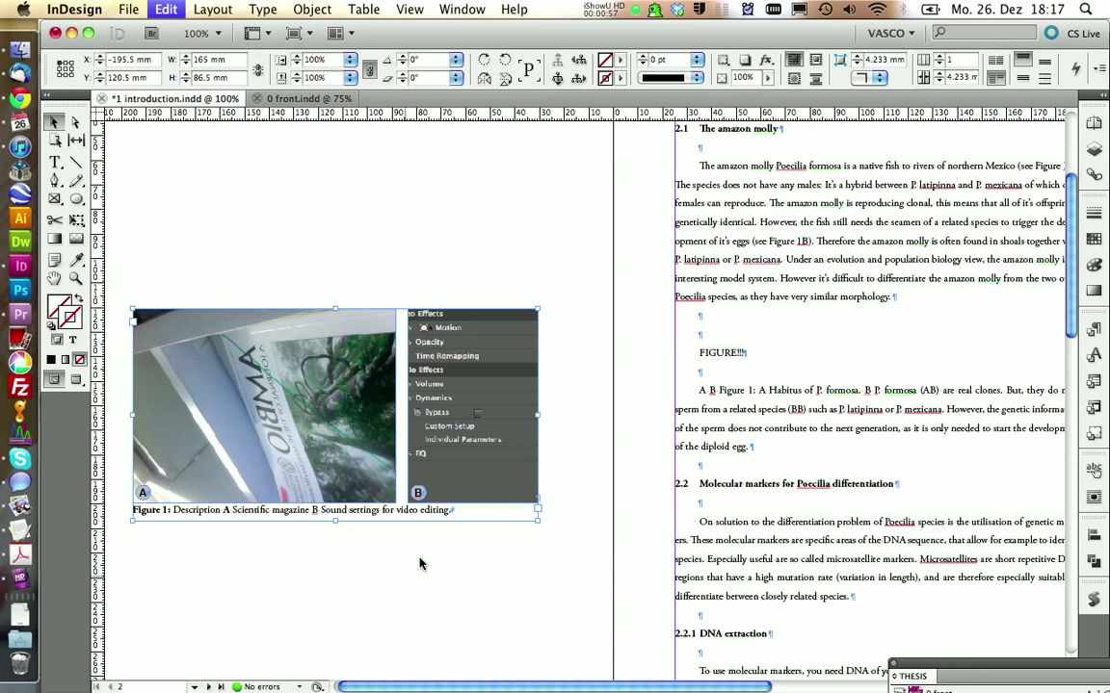
- Replace the FIGURE!!! placeholder in section 2.1 with the copied figure frame, in a paragraph styled FONT (For whole text!)
double_click(747, 363)
left_click_drag(700, 334, 766, 357)
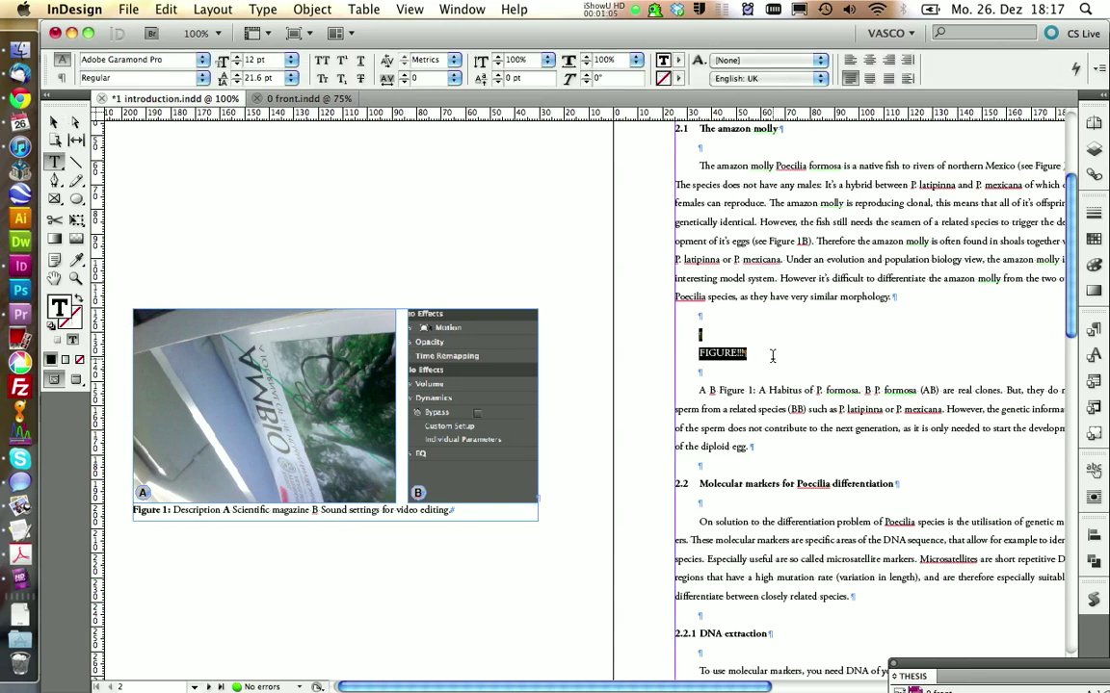
key("BackSpace")
key("Up")
key("super+F11")
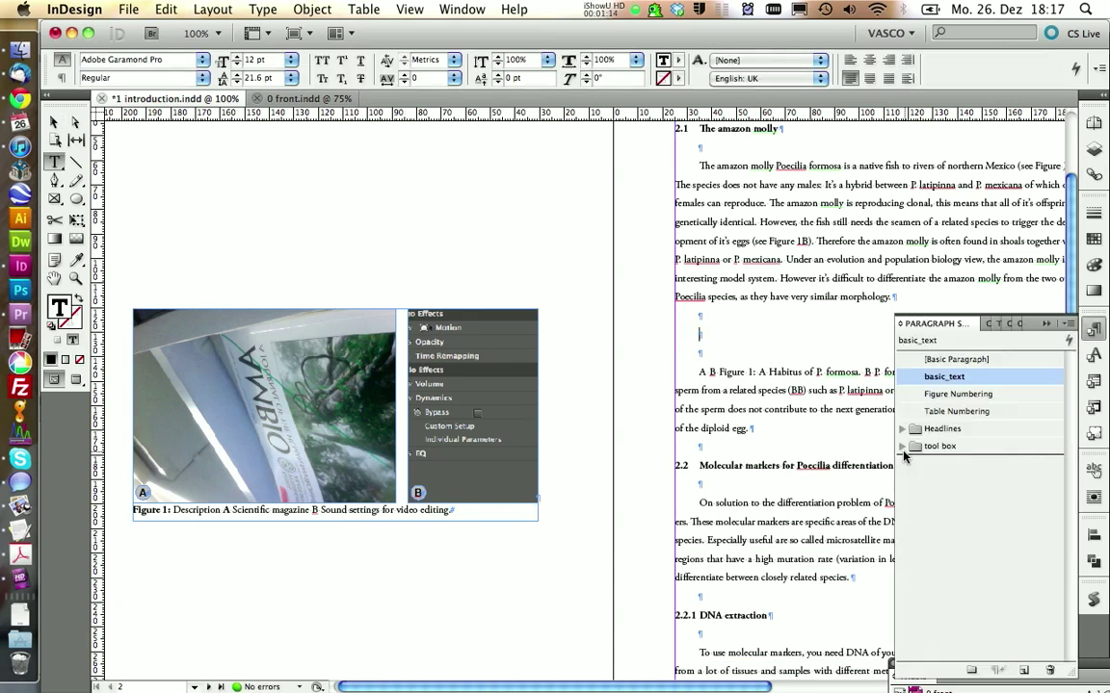
left_click(902, 447)
left_click(973, 480)
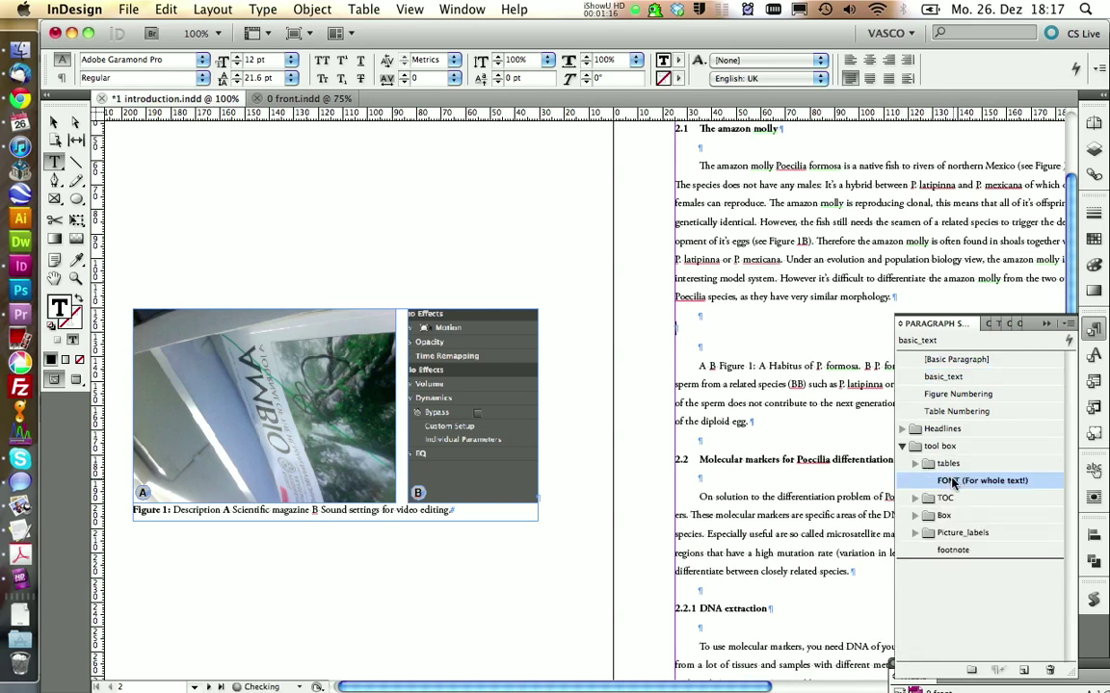
key("super+v")
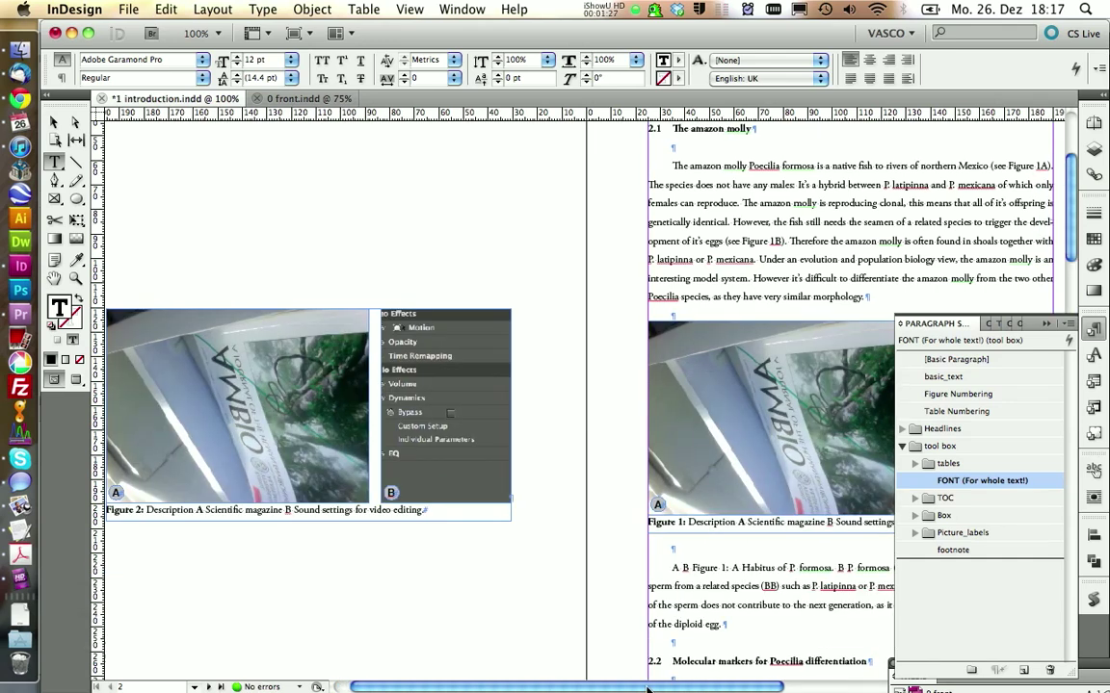
- Check the placed figure on the page in preview mode and return to the normal view
scroll(647, 689, "right", 5)
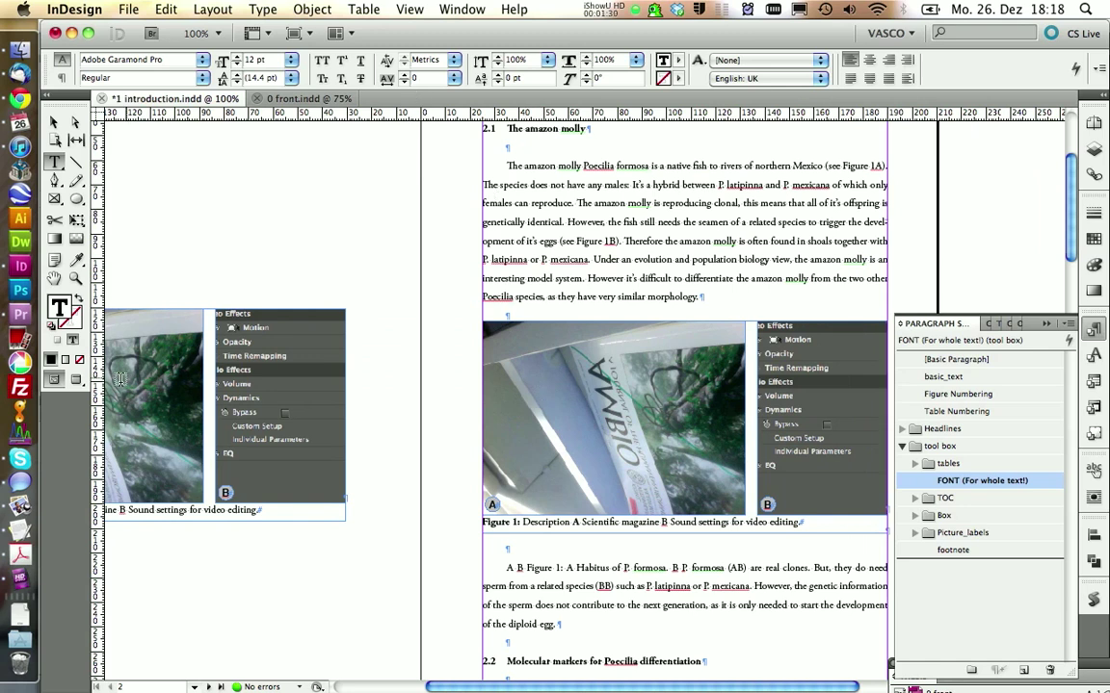
left_click(76, 379)
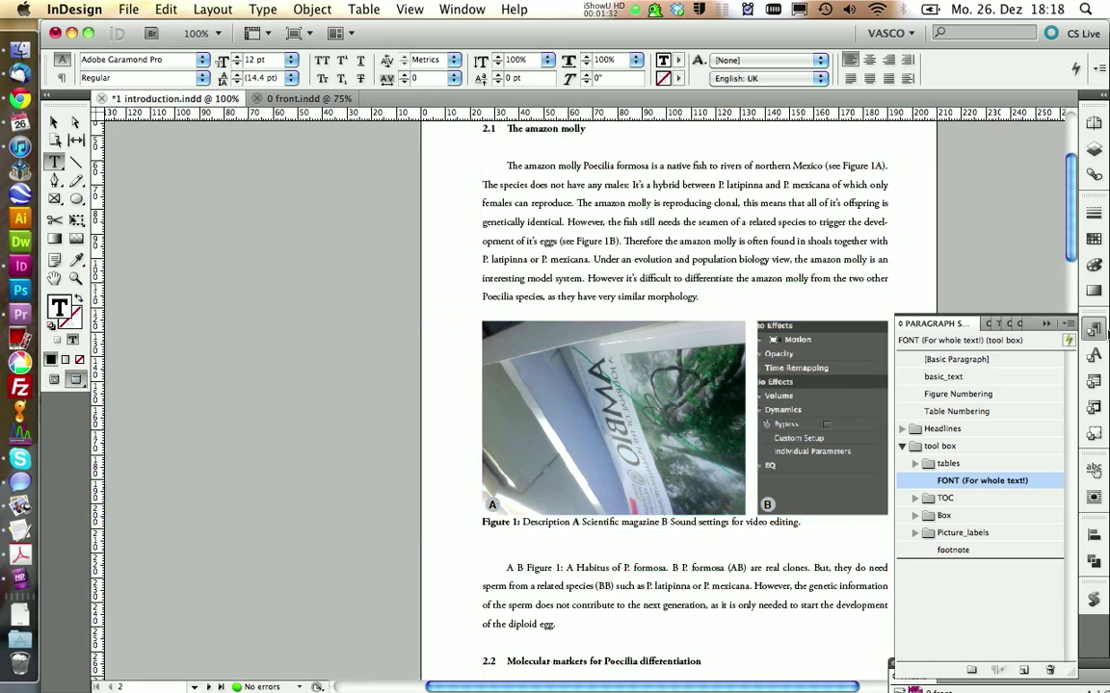
left_click(1099, 329)
left_click(792, 236)
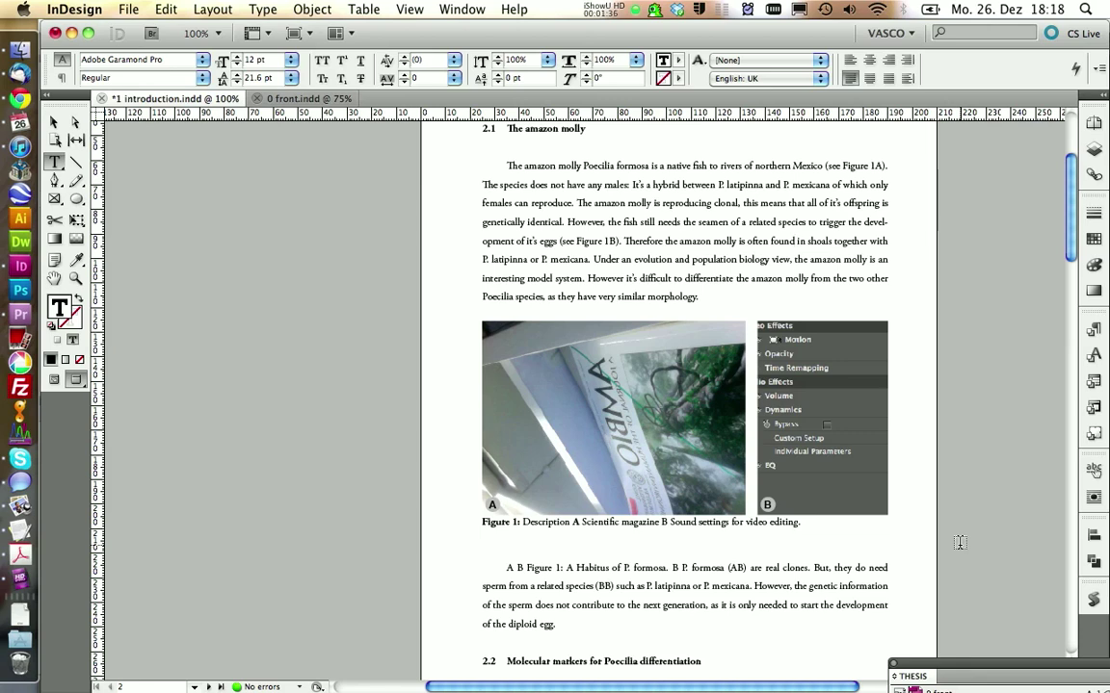
left_click(56, 379)
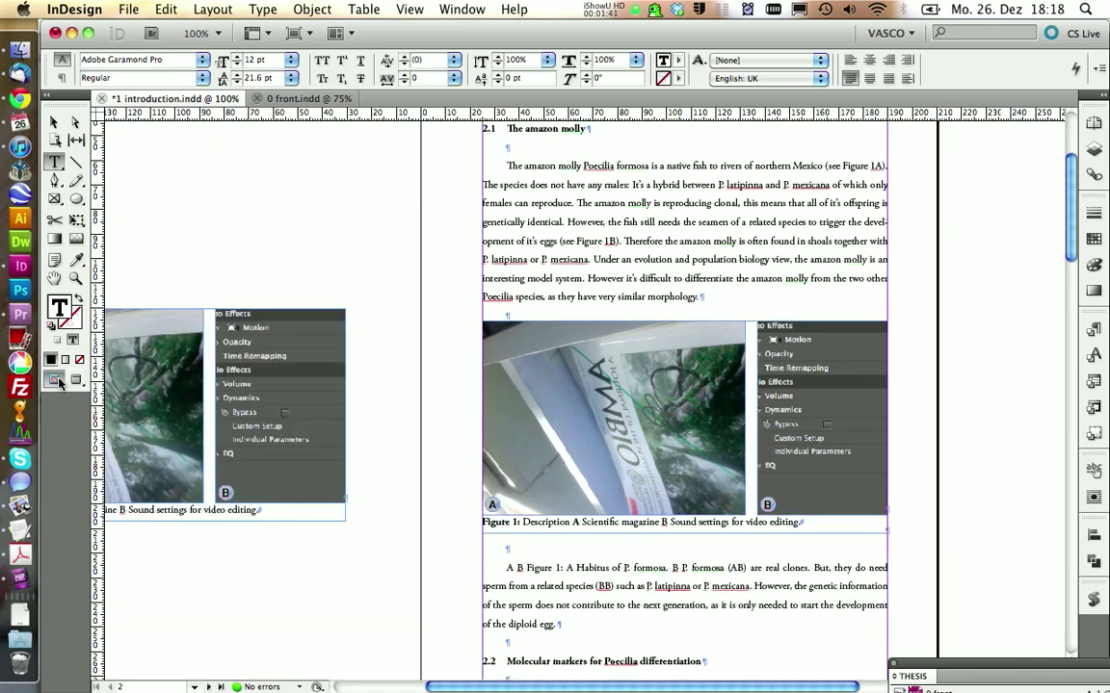
- Paste a separate copy of the image group on the pasteboard at X -175 mm, Y 69.5 mm, and delete the leftover captioned frame
left_click_drag(638, 689, 543, 681)
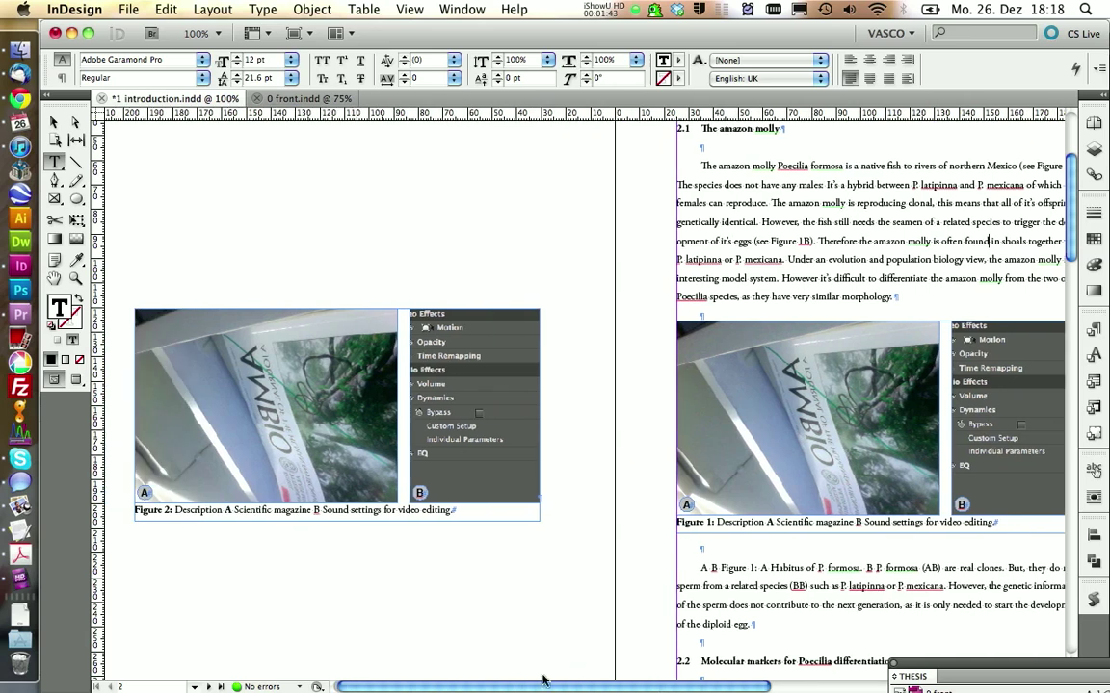
left_click(54, 123)
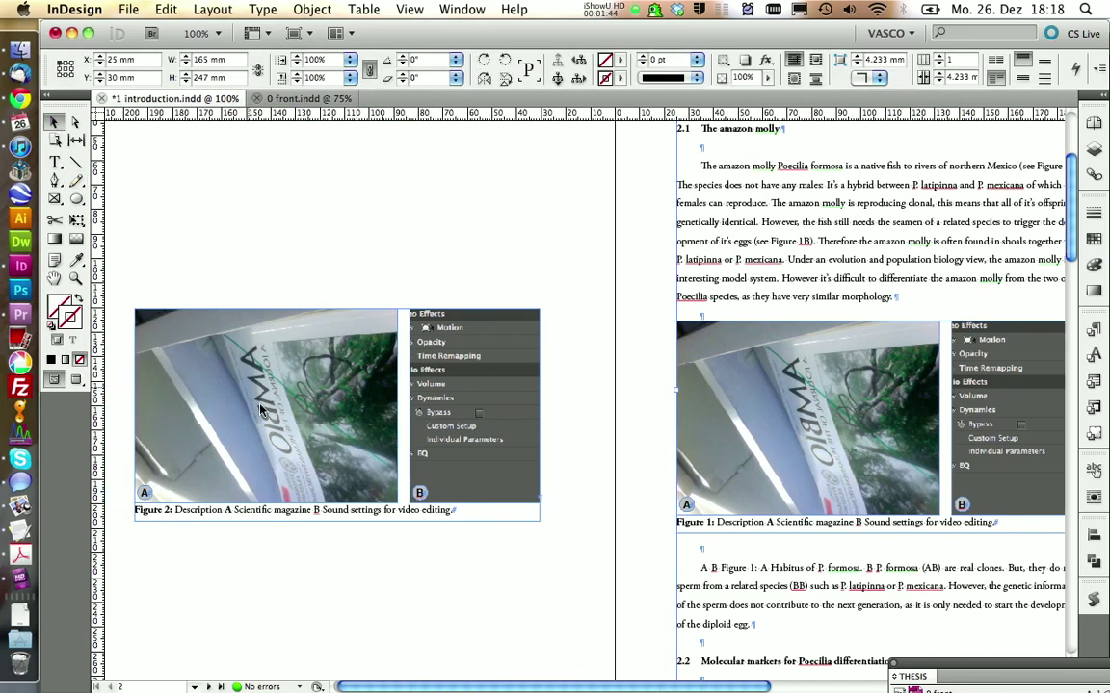
left_click(287, 457)
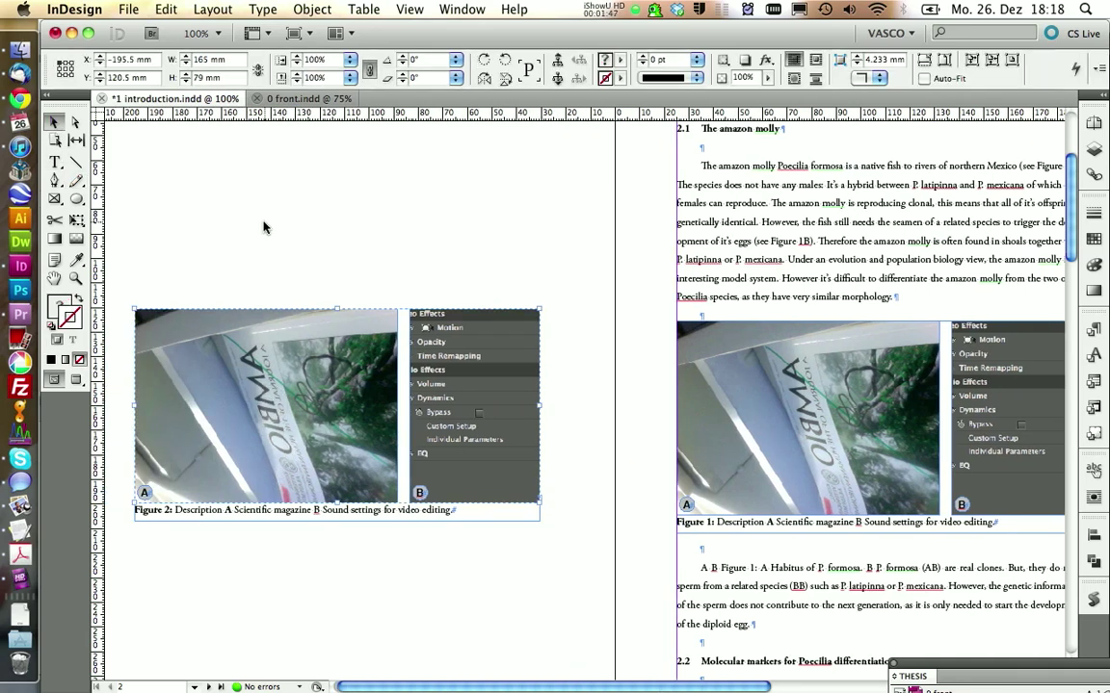
key("super+v")
left_click_drag(491, 327, 294, 207)
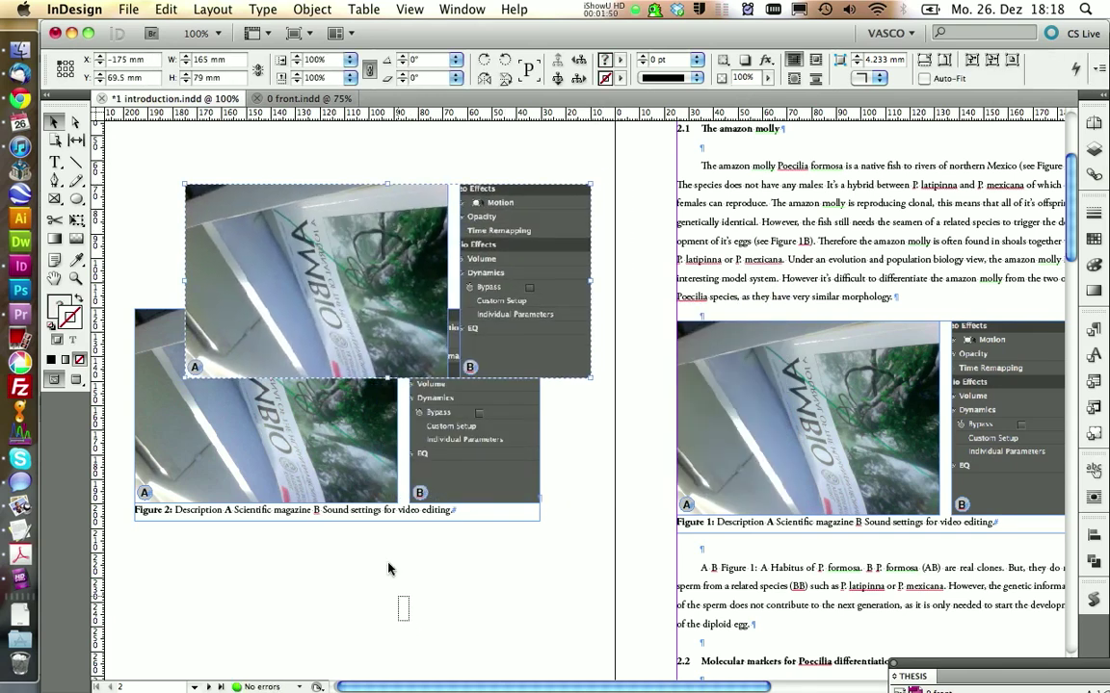
left_click(383, 461)
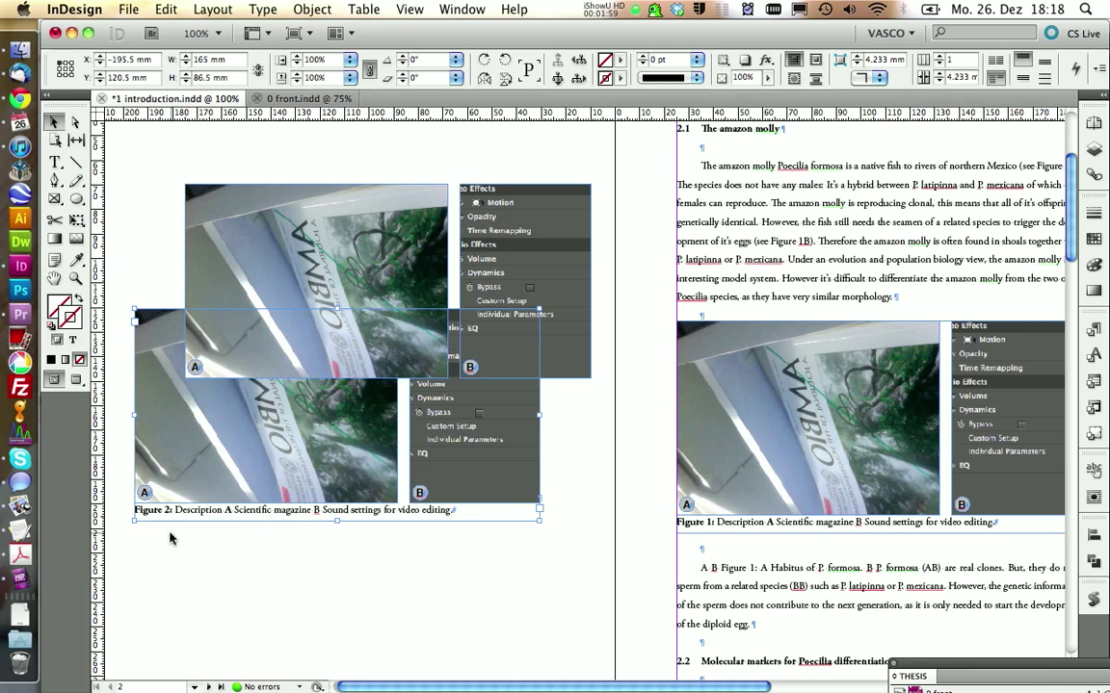
key("Delete")
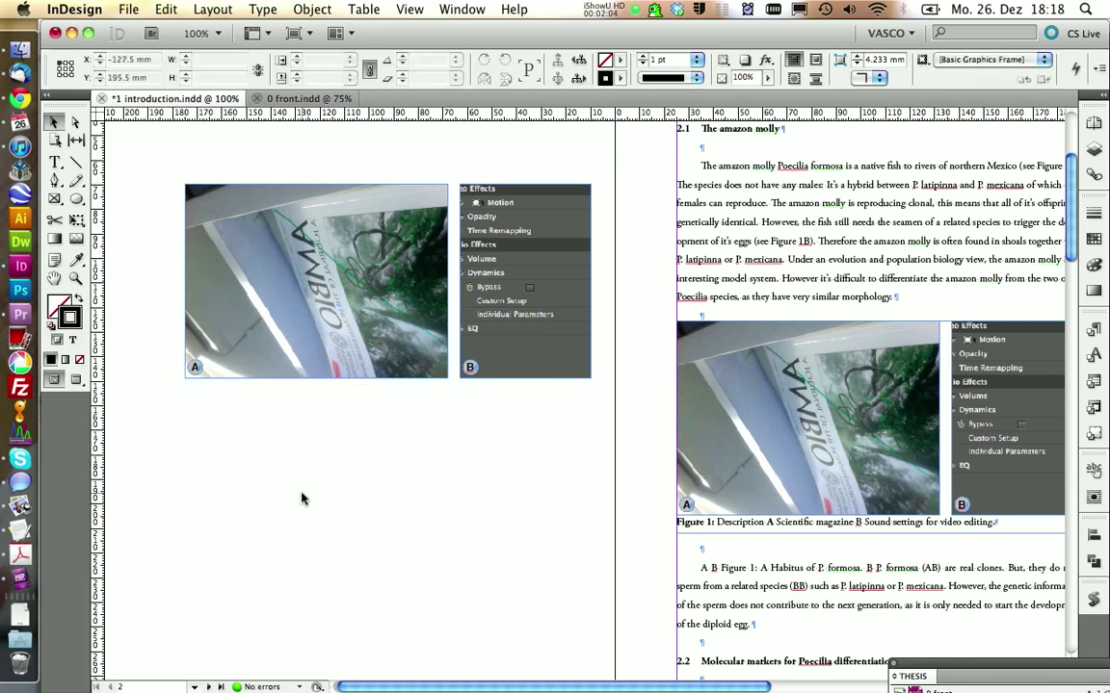
- Ungroup the image copy on the pasteboard into its separate images and labels
left_click(308, 331)
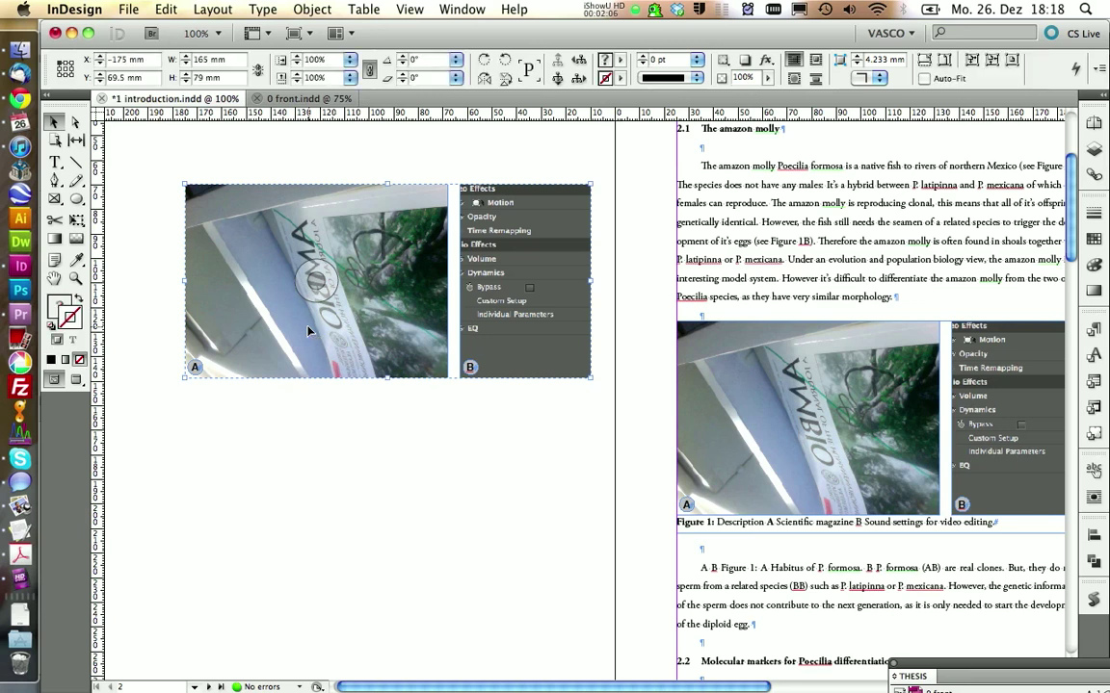
right_click(308, 330)
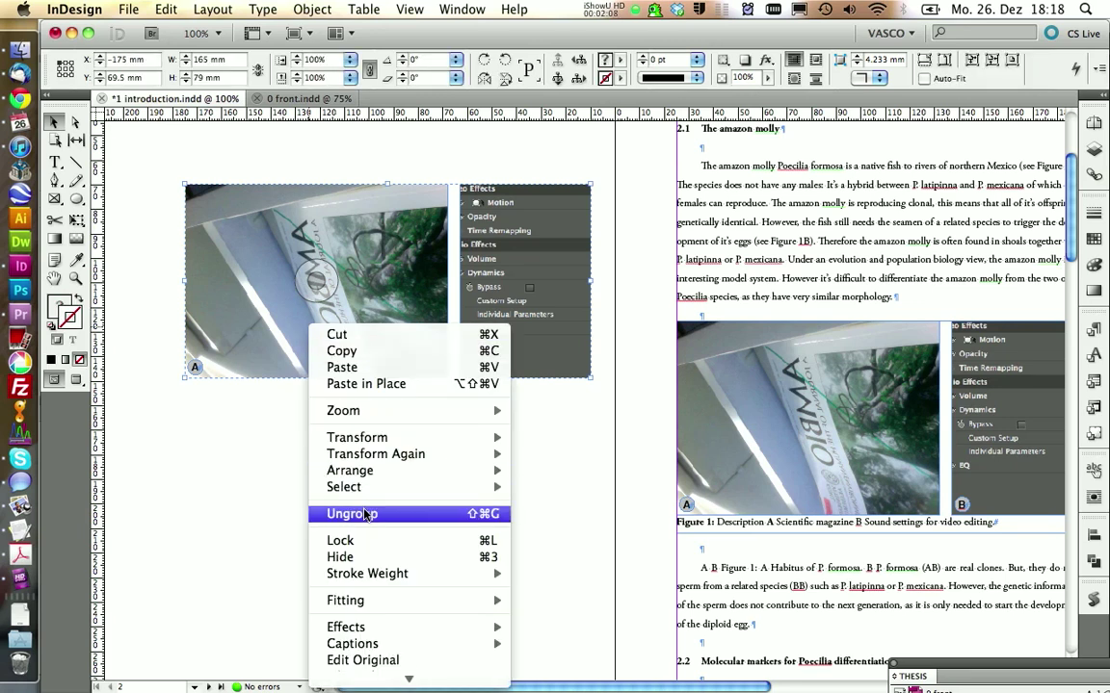
left_click(352, 513)
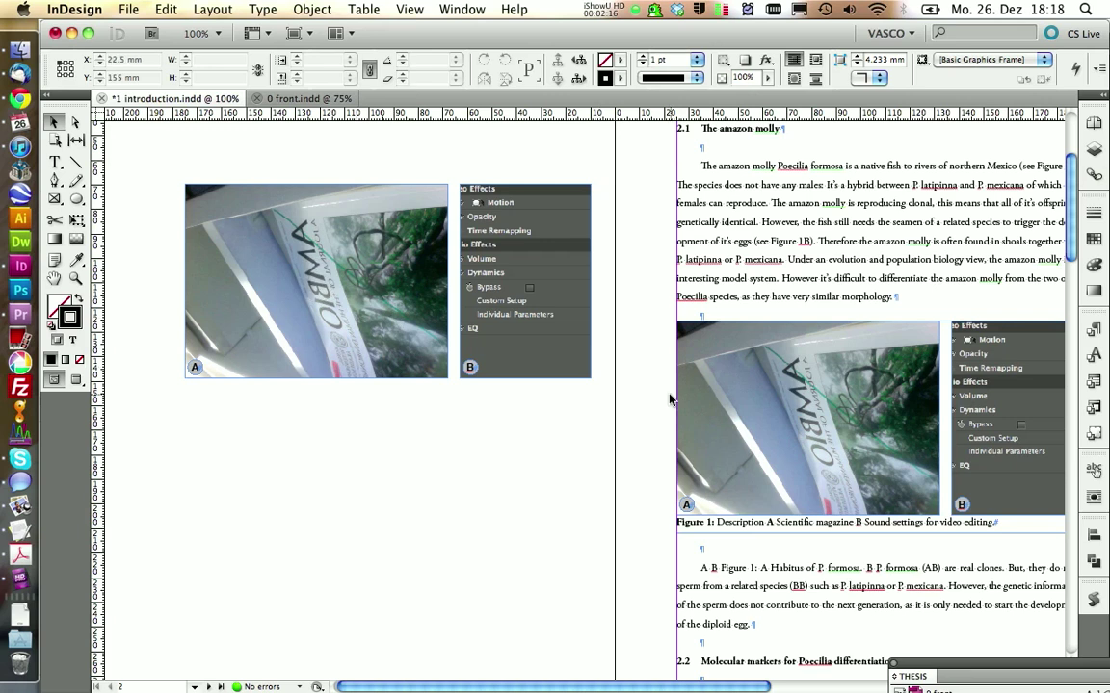
- Apply the Picture object style to the anchored figure frame in section 2.1
left_click(721, 465)
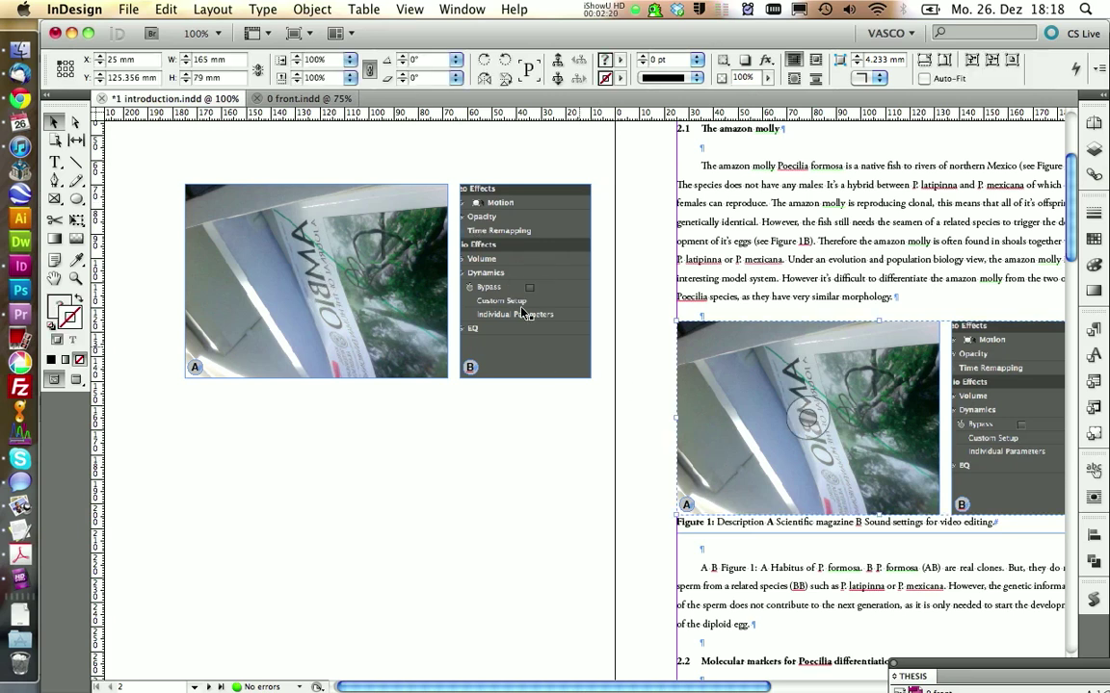
left_click(1091, 438)
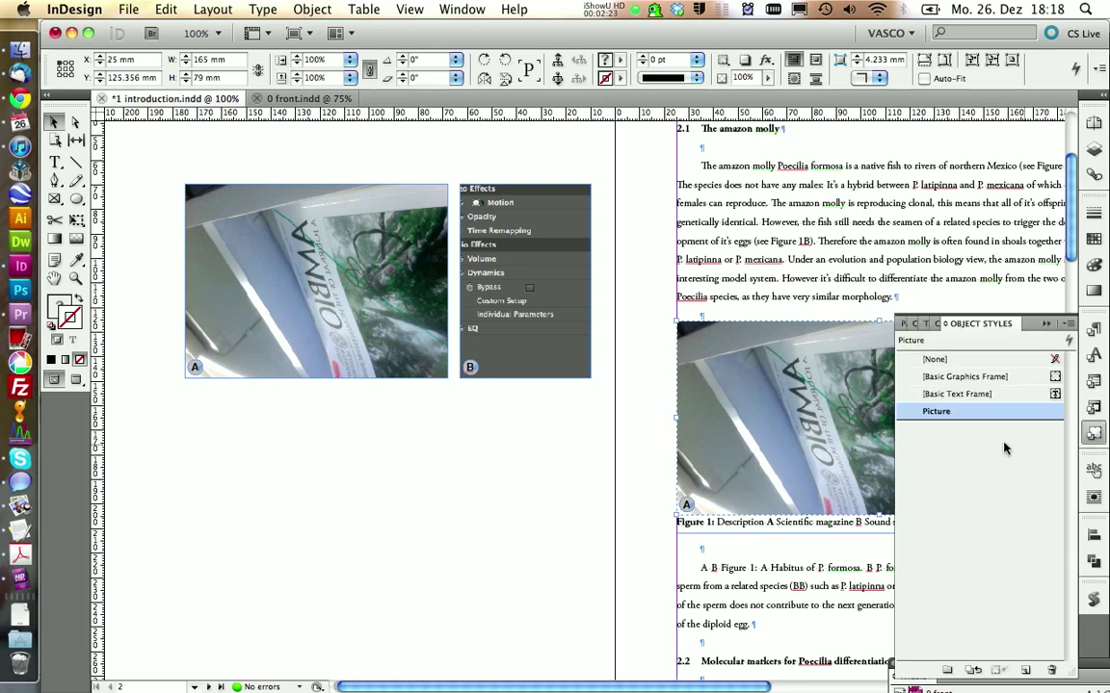
left_click(928, 412)
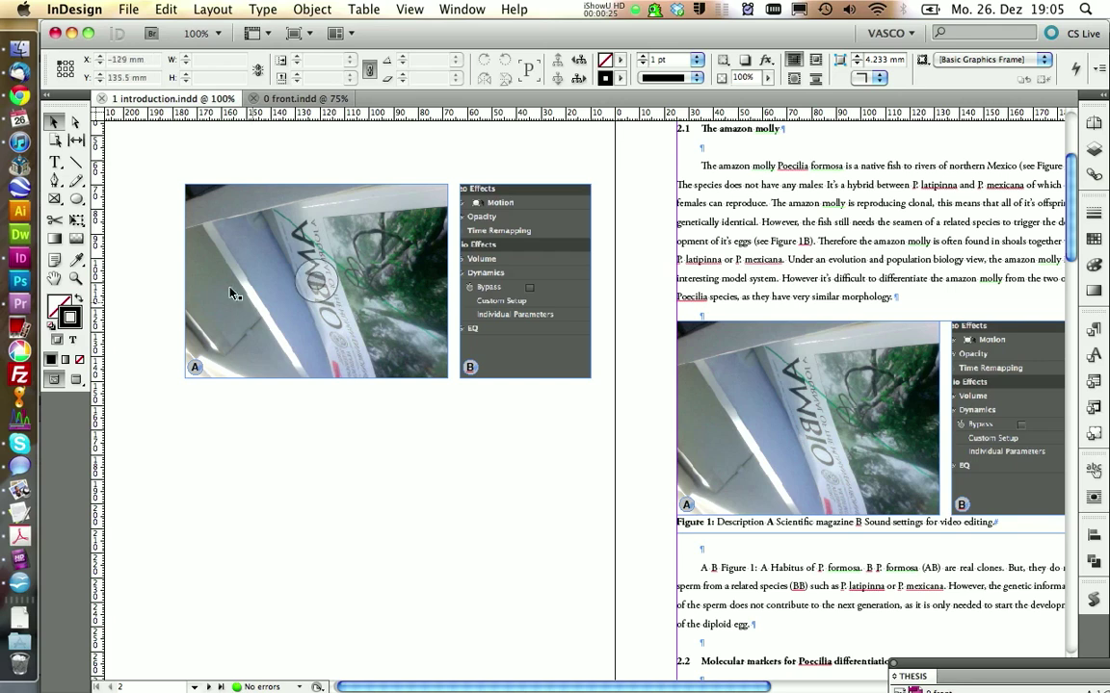
- Open the 3 results chapter from the THESIS book and move the book list clear of the page
left_click_drag(924, 676, 645, 289)
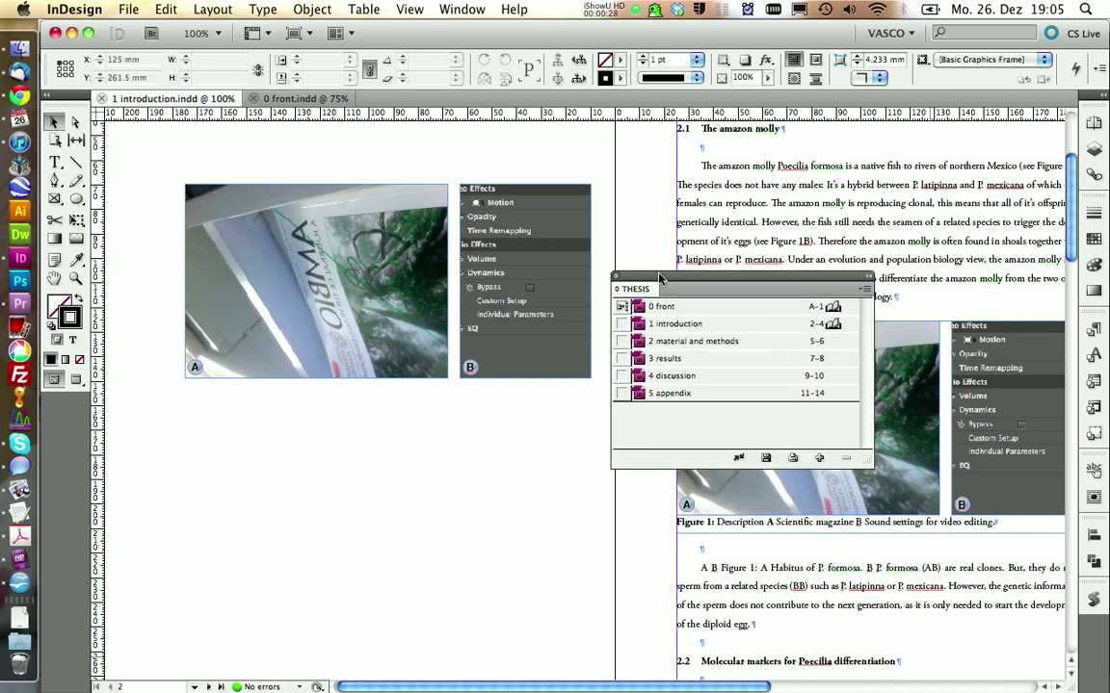
left_click(674, 359)
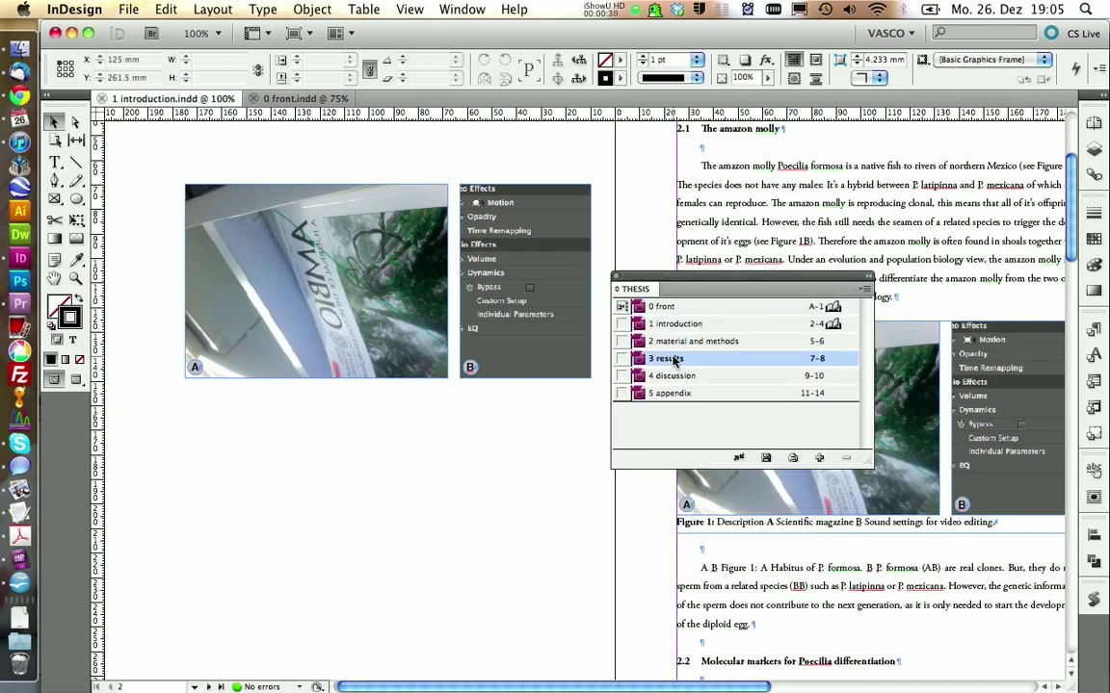
double_click(674, 359)
left_click_drag(655, 288, 889, 562)
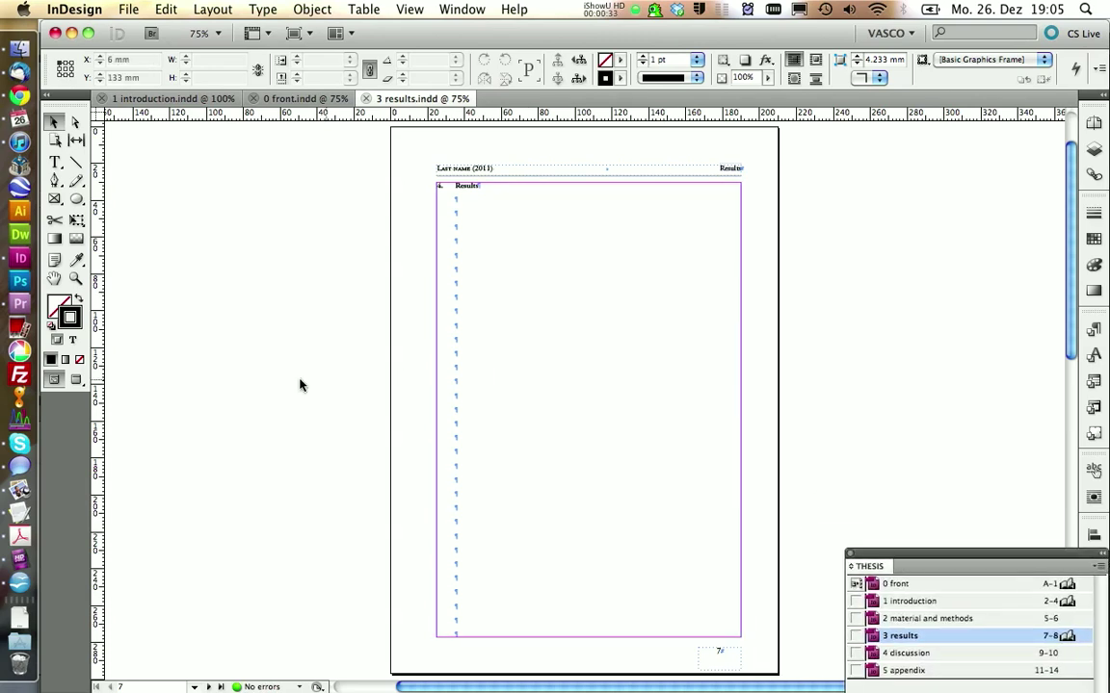
- Insert a table with 4 body rows, 4 columns and the Basic Table style in the third empty paragraph below the Results heading
left_click(75, 278)
left_click_drag(371, 181, 755, 364)
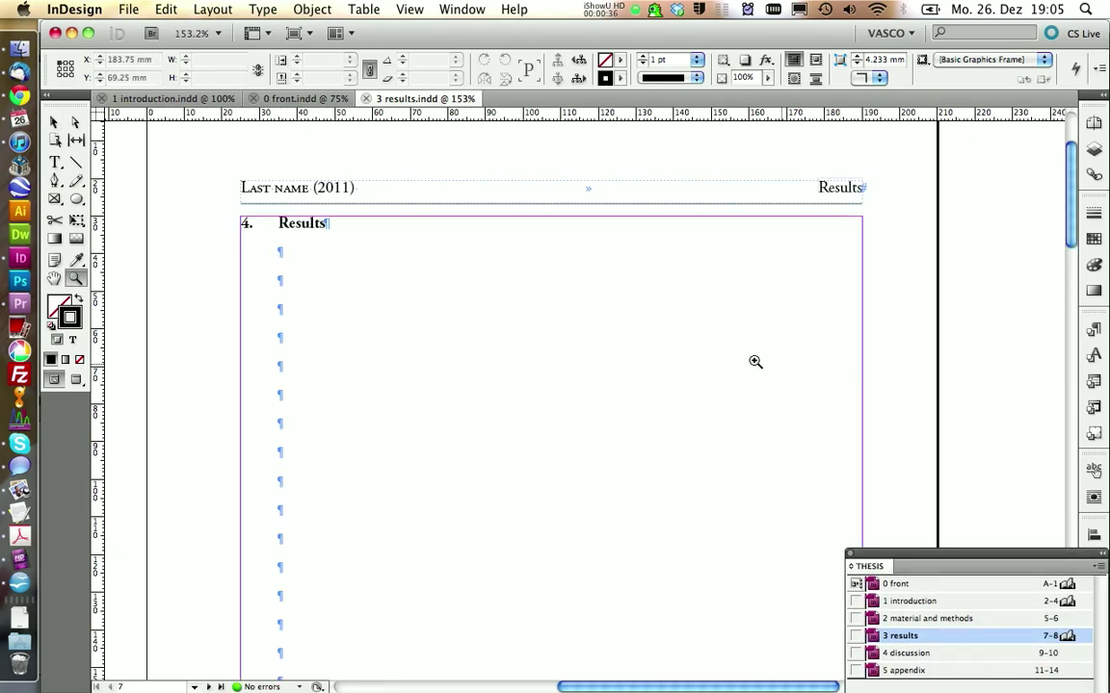
left_click(55, 164)
left_click(279, 308)
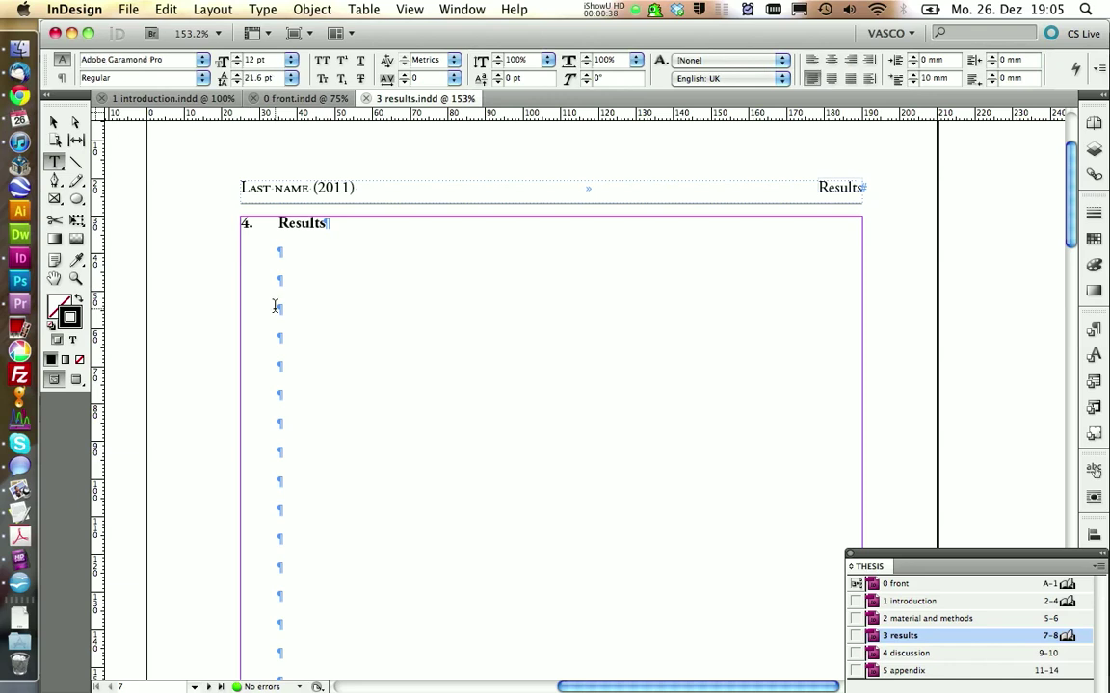
left_click(364, 10)
left_click(385, 30)
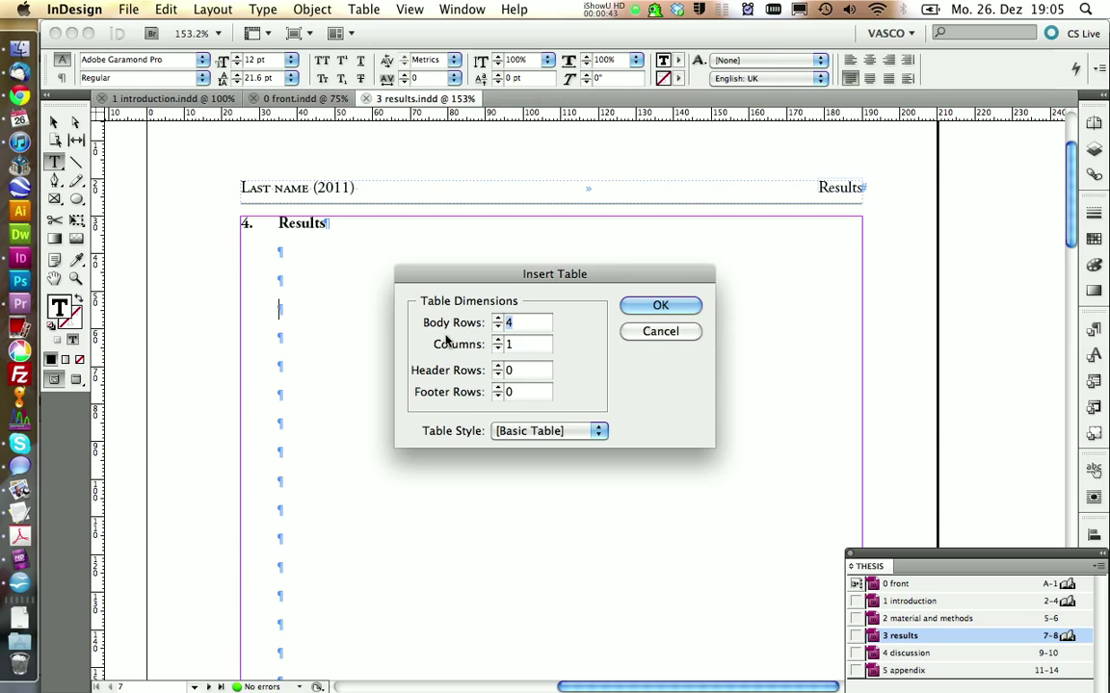
left_click(498, 341)
left_click(498, 341)
left_click(498, 341)
left_click(498, 341)
left_click(499, 349)
left_click(564, 431)
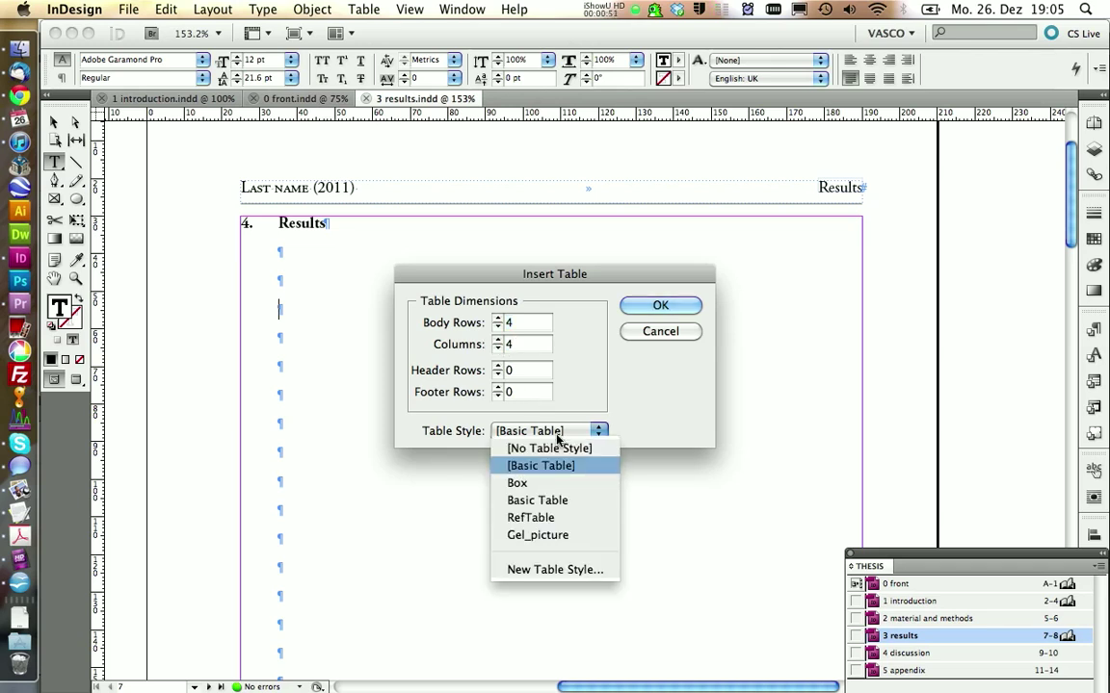
left_click(551, 501)
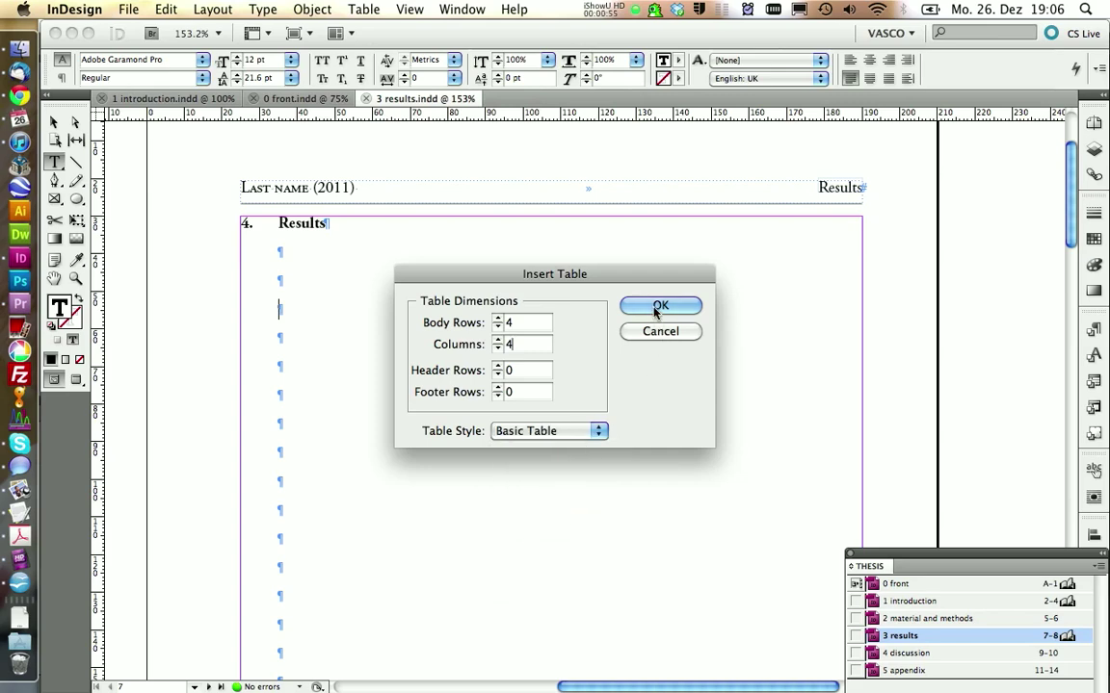
left_click(657, 306)
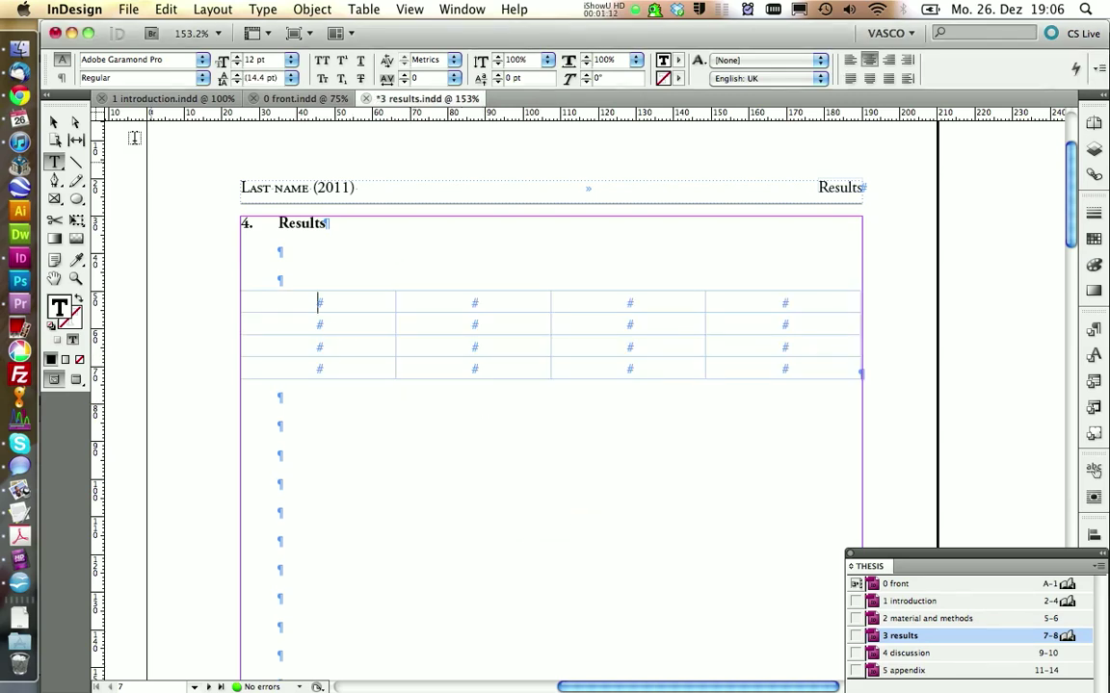
- Open Table_nanodrop.csv from the thesis_template folder's 1 original_data subfolder in OpenOffice.org, importing it with tab and comma separators
left_click(5, 62)
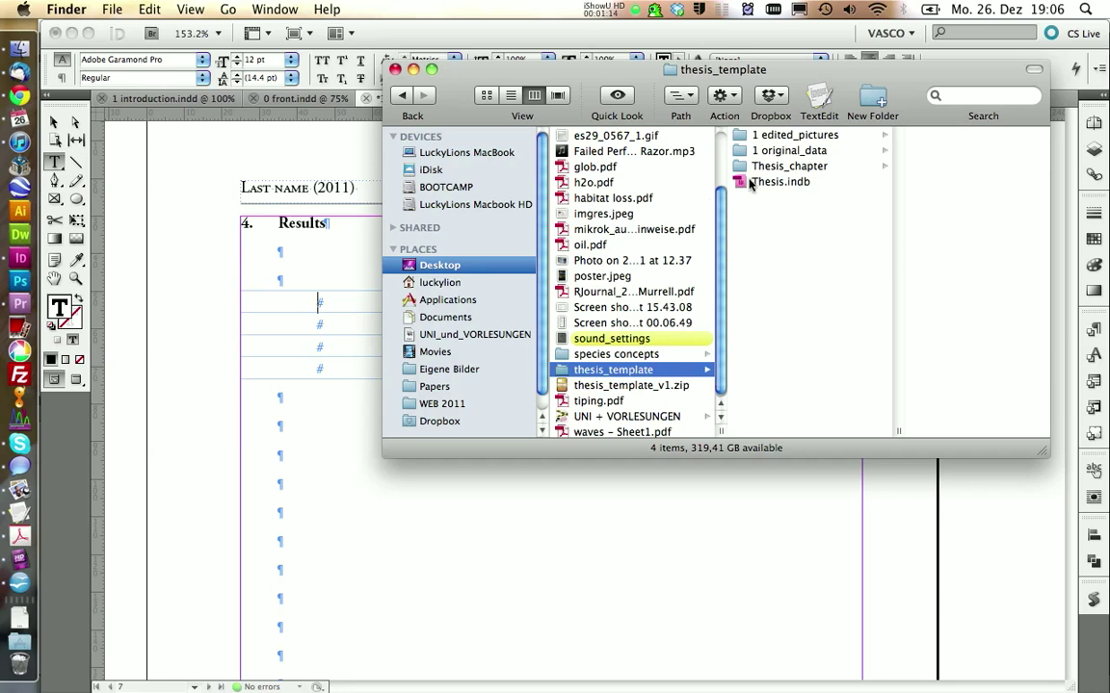
left_click(755, 168)
left_click(760, 152)
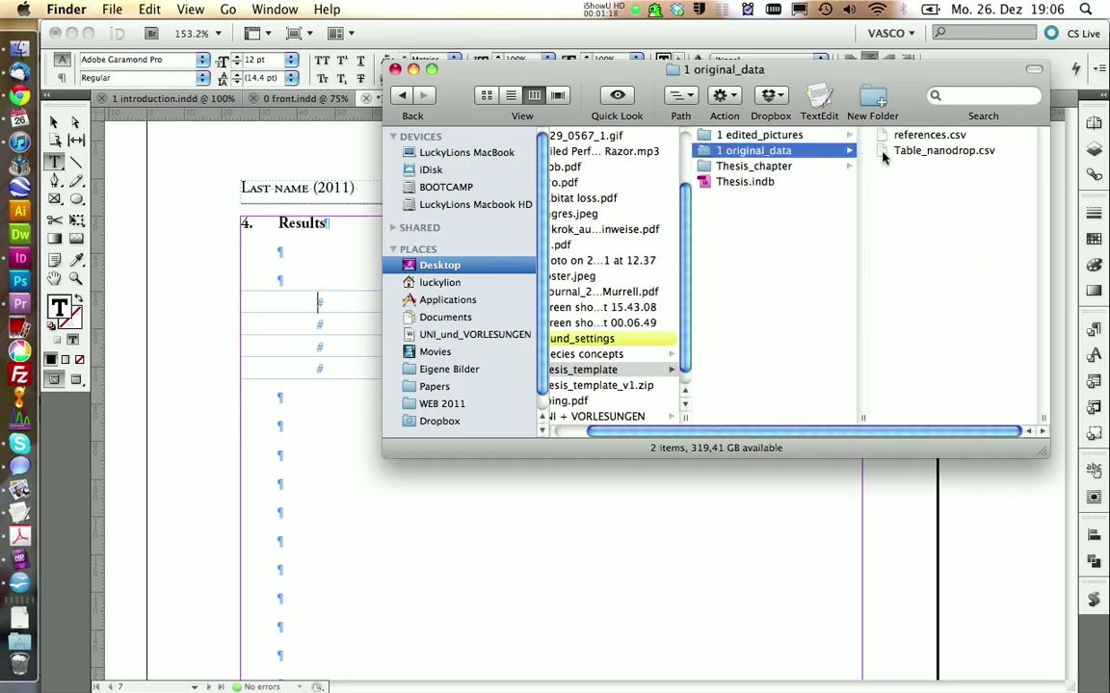
left_click_drag(881, 154, 13, 586)
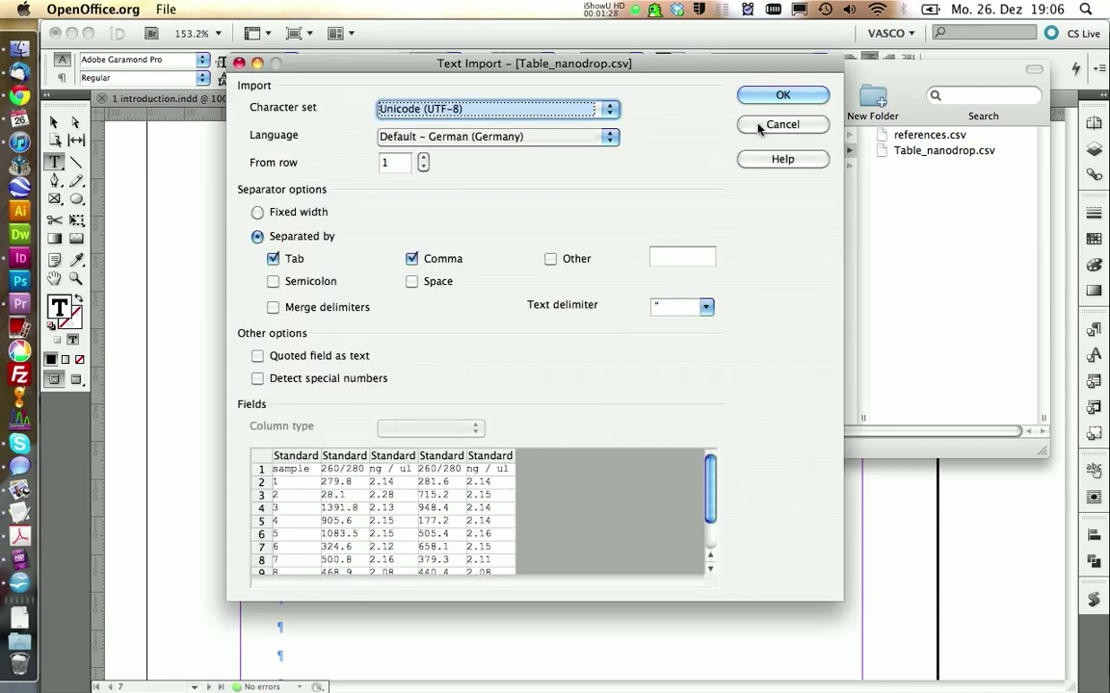
left_click(783, 95)
- Copy the sample data in A2:E11 and paste it over the cells of the new table in the InDesign results chapter
left_click_drag(200, 214, 435, 354)
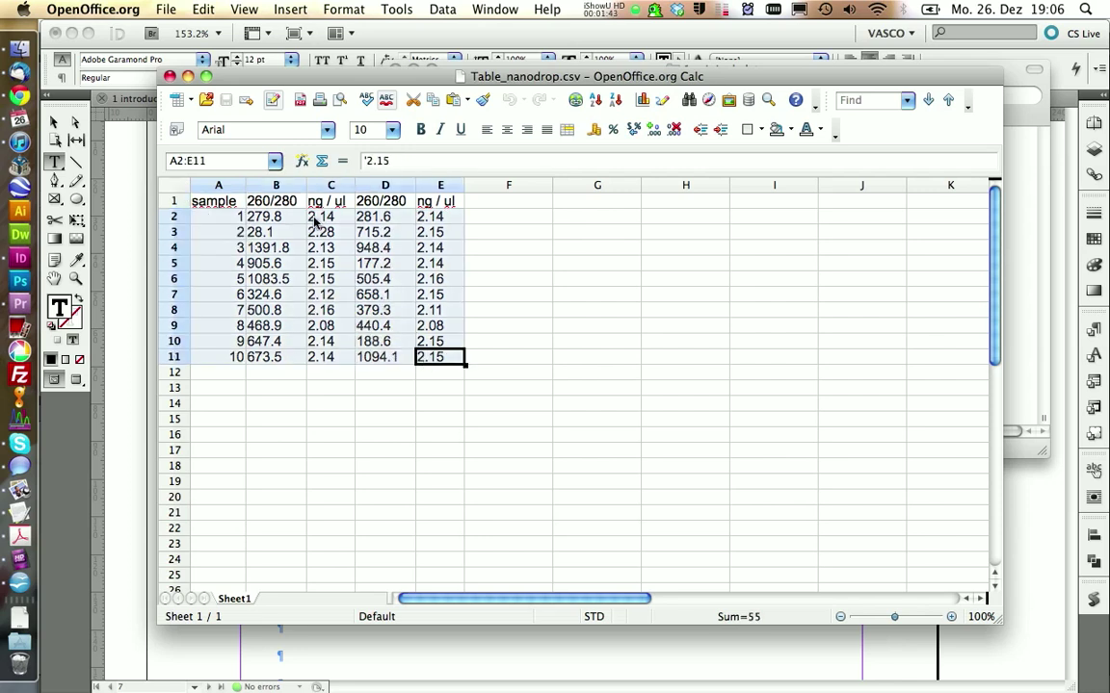
key("super+c")
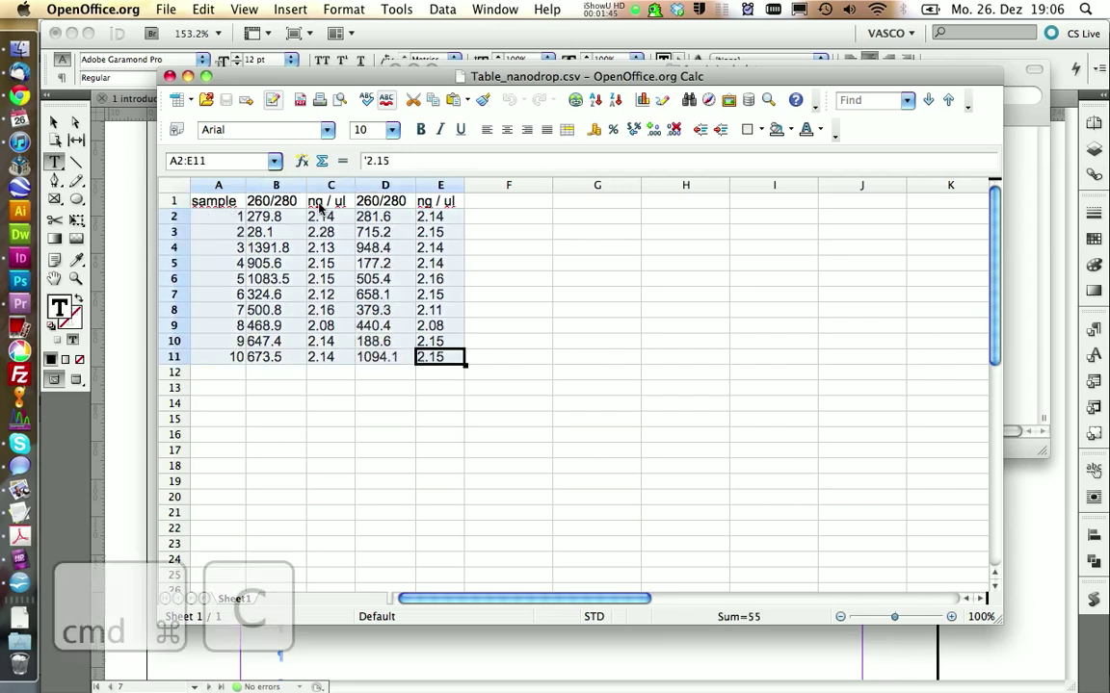
left_click(122, 193)
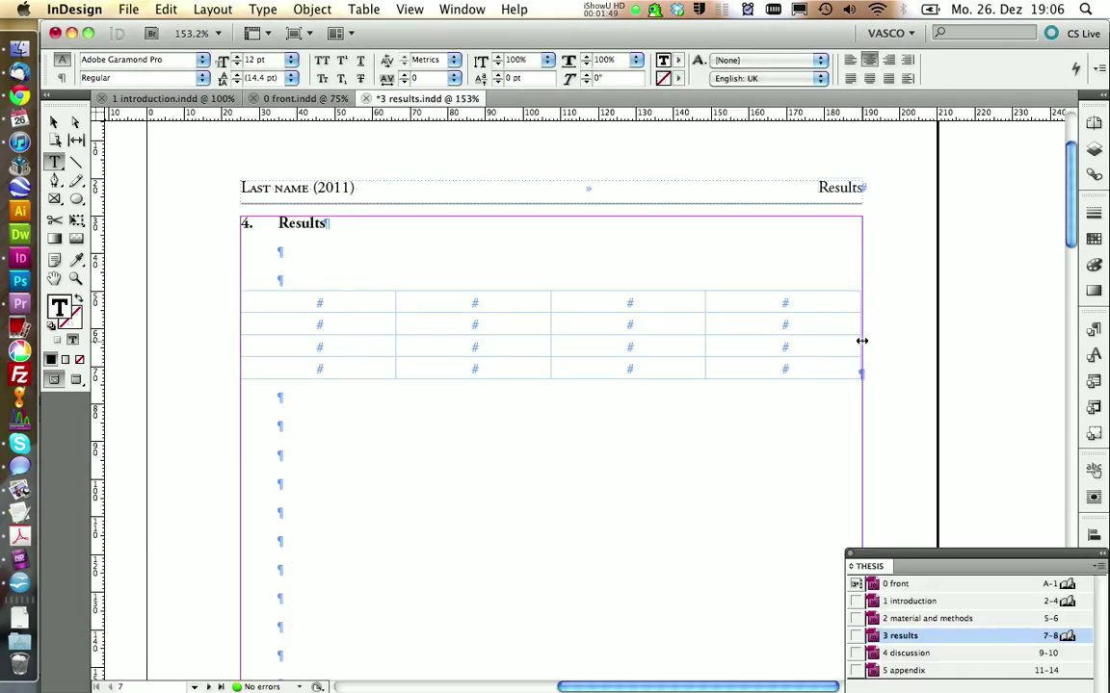
left_click_drag(342, 309, 725, 354)
key("super+v")
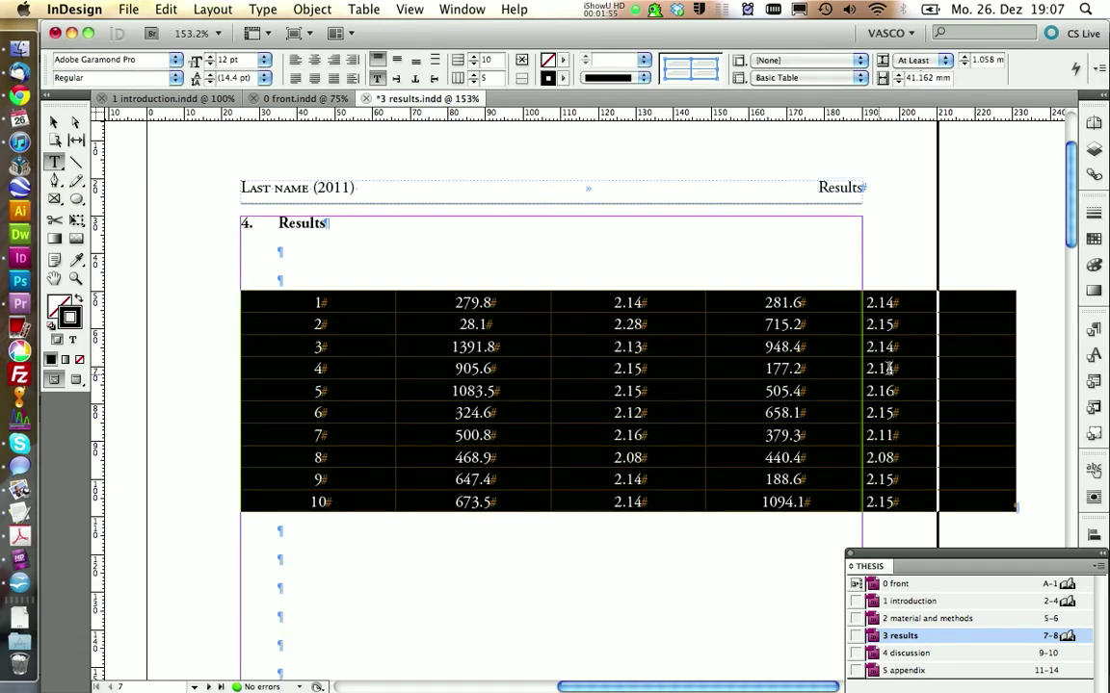
left_click(734, 345)
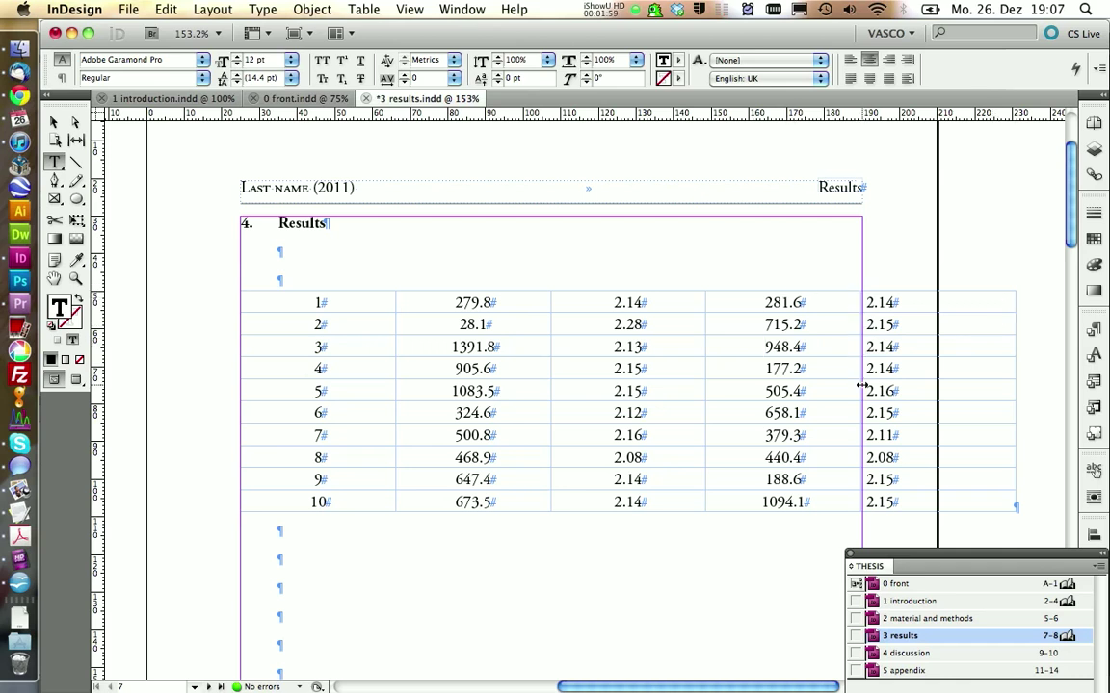
- Shrink all table columns proportionally so the table fits the width of the text frame
key("shift")
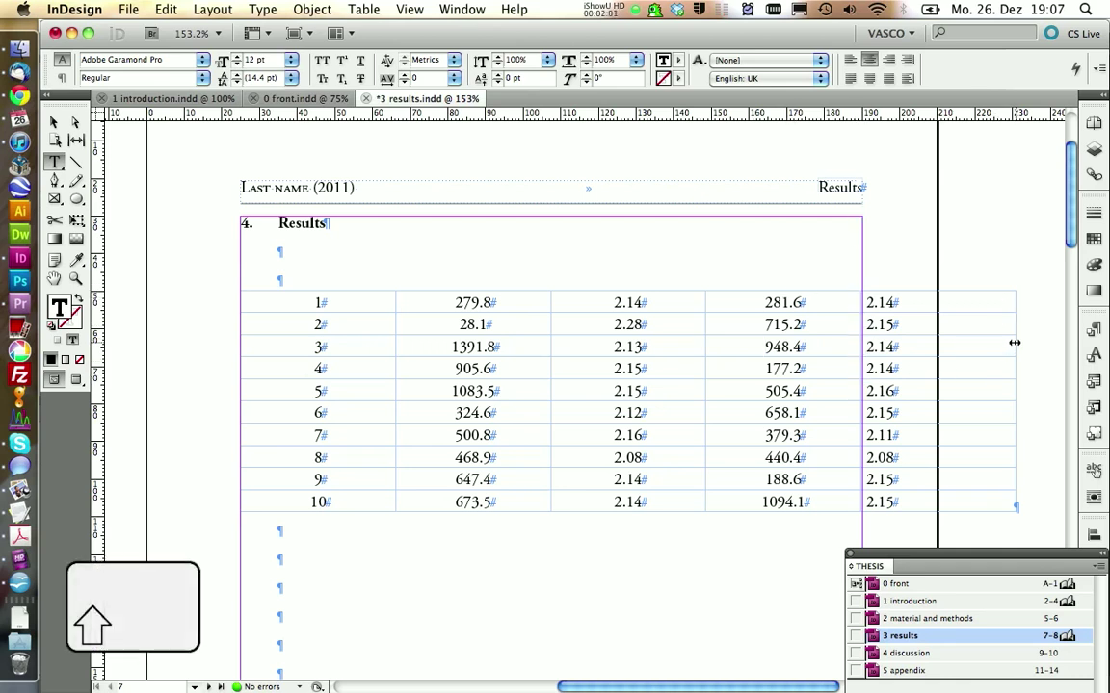
left_click_drag(1014, 342, 859, 341)
left_click(658, 347)
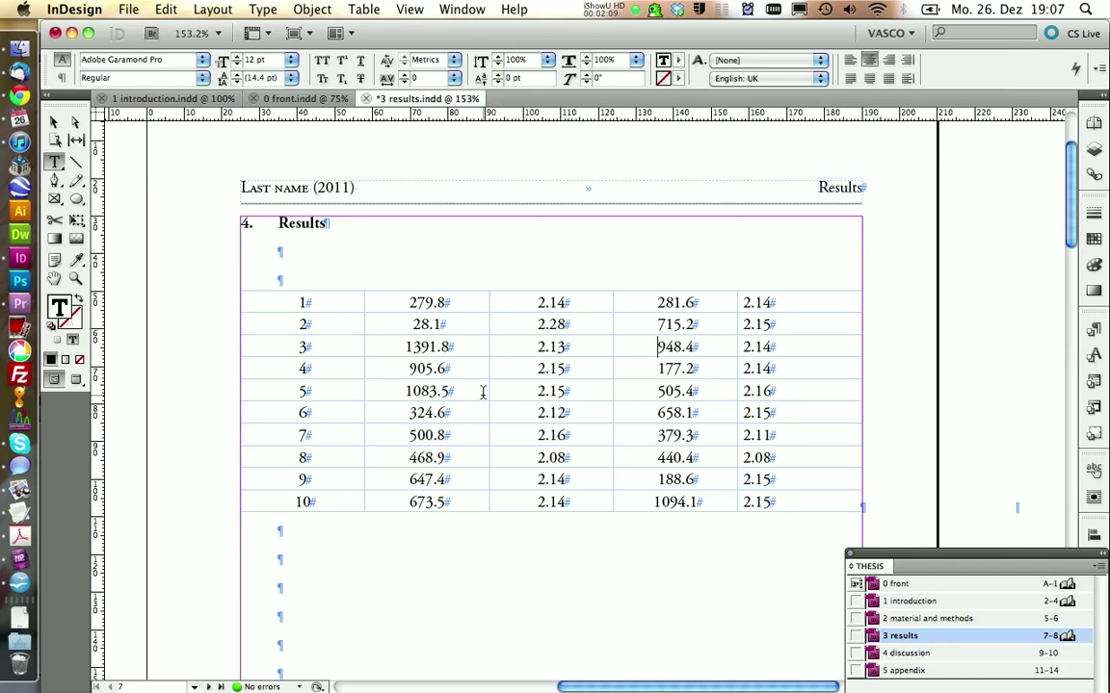
- Add 2 header rows to the sample data table, repeated in every text column
left_click_drag(318, 303, 401, 326)
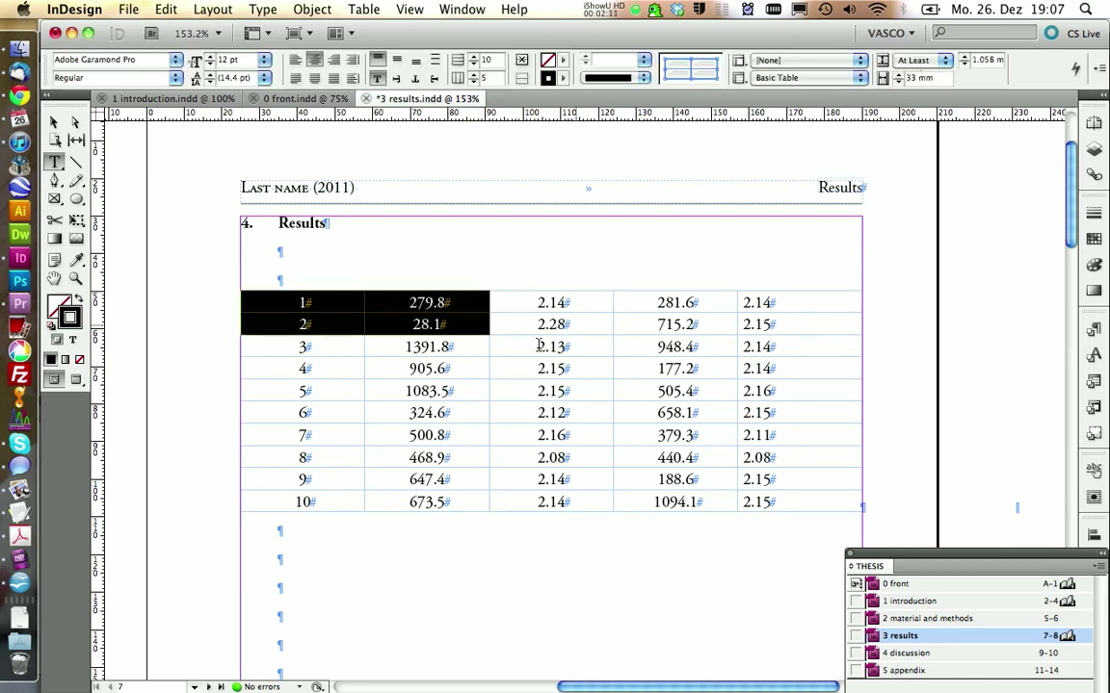
left_click(525, 303)
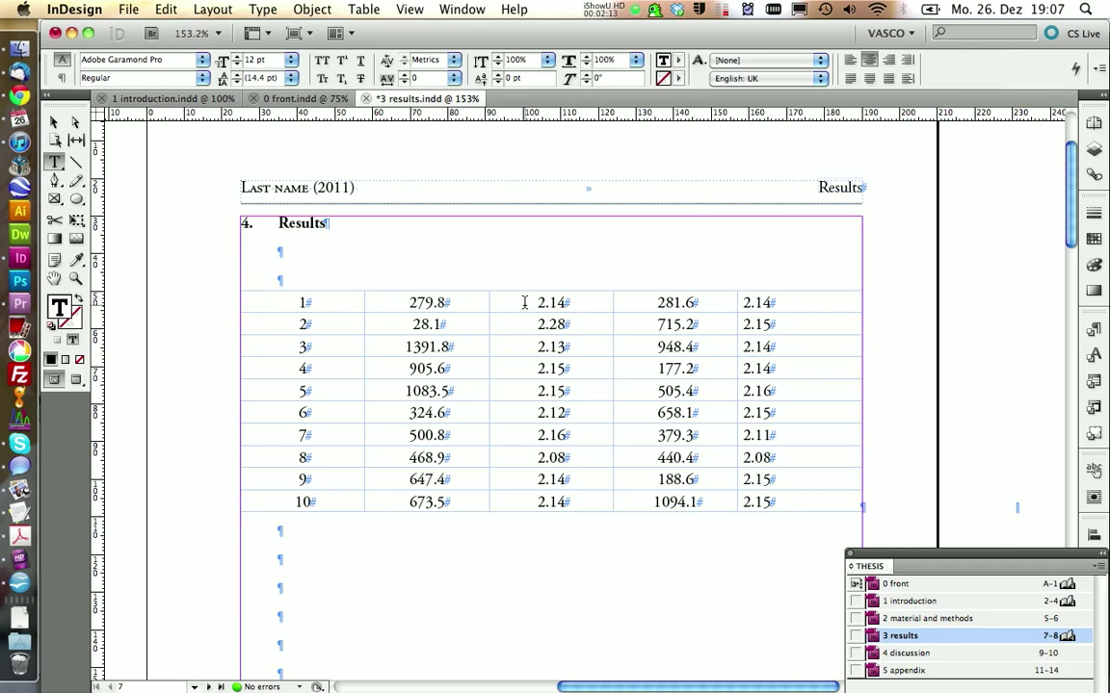
left_click(364, 8)
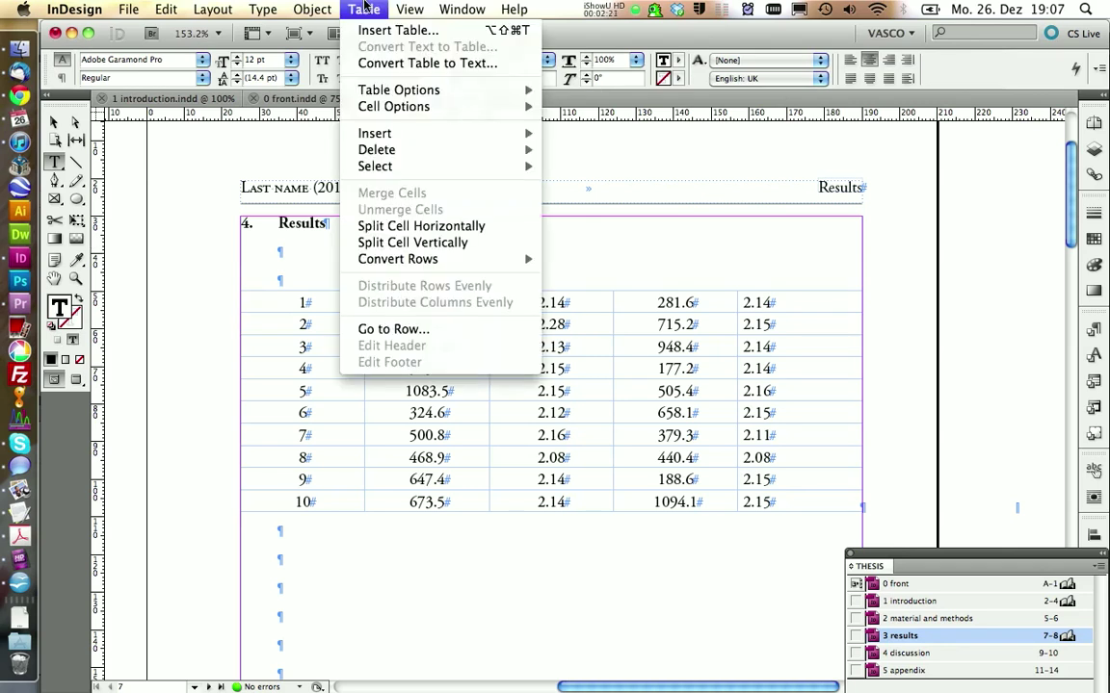
mouse_move(469, 88)
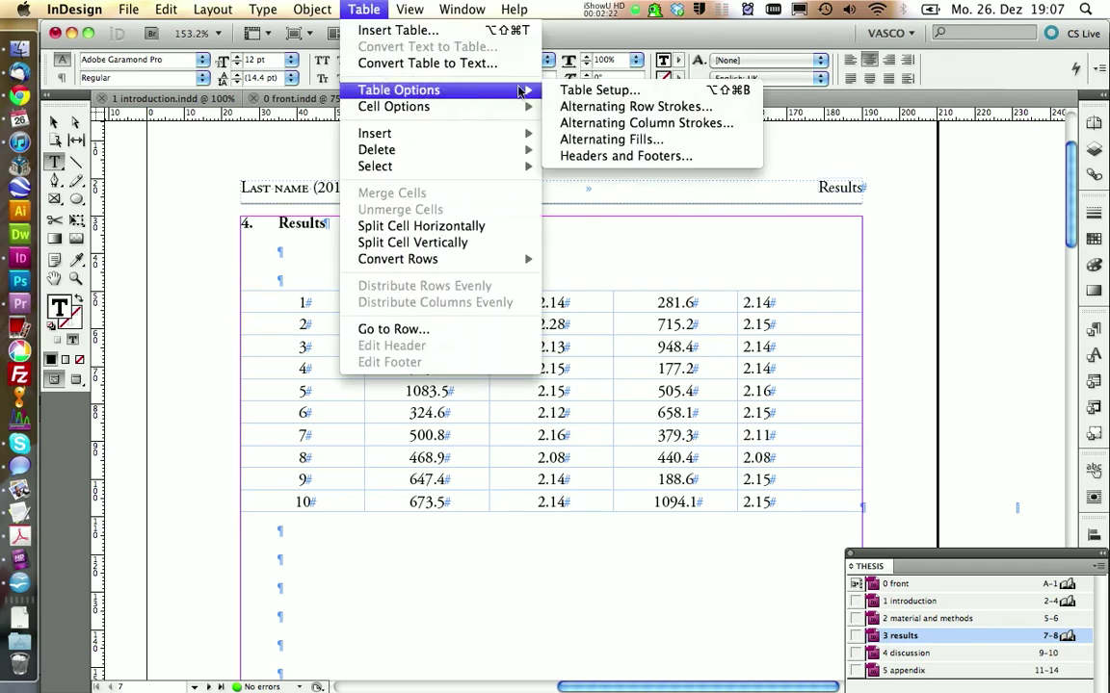
left_click(595, 157)
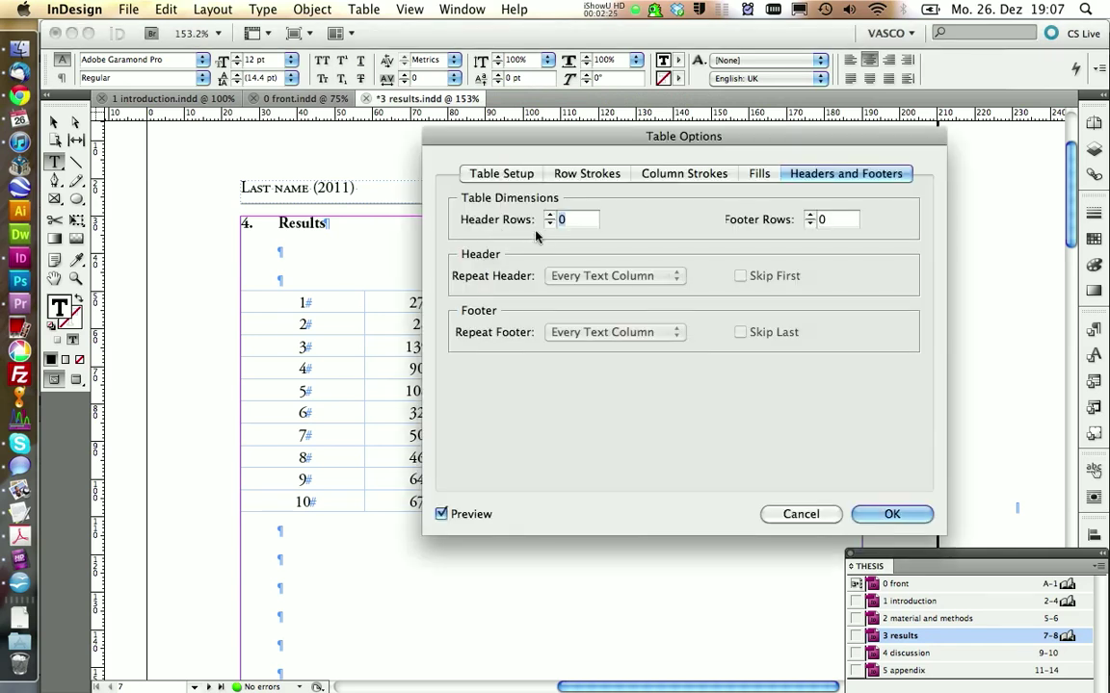
left_click(548, 215)
left_click(548, 216)
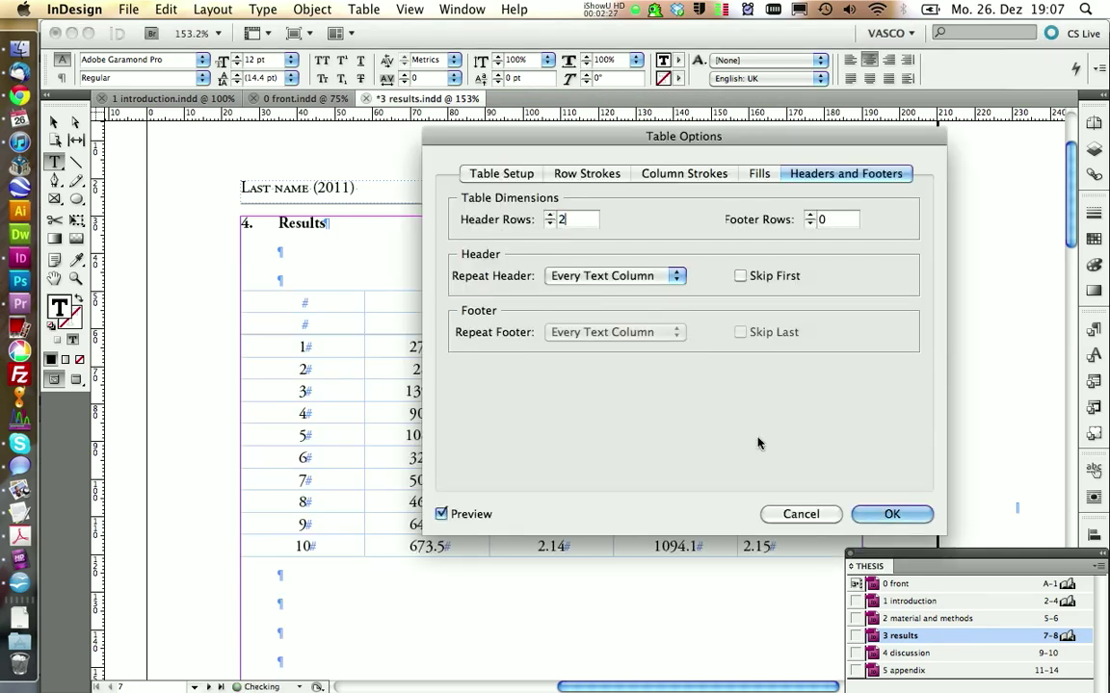
left_click(910, 521)
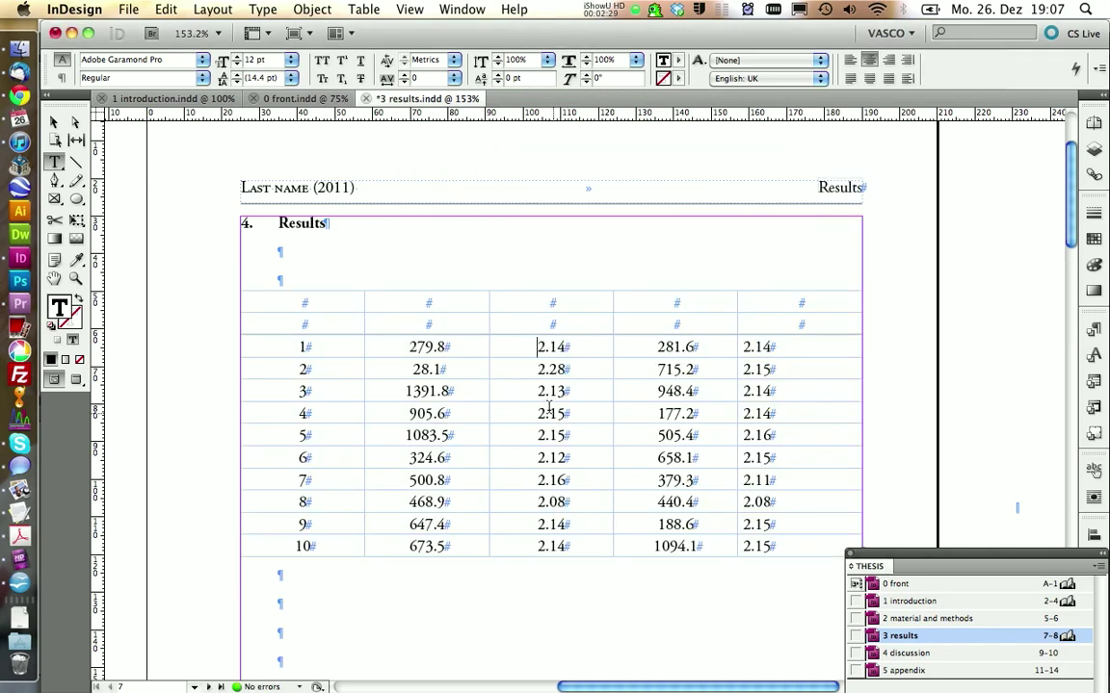
- Copy the column titles in A1:E1 of the OpenOffice.org sheet and paste them into the second header row of the InDesign table
left_click(19, 583)
left_click_drag(436, 200, 232, 201)
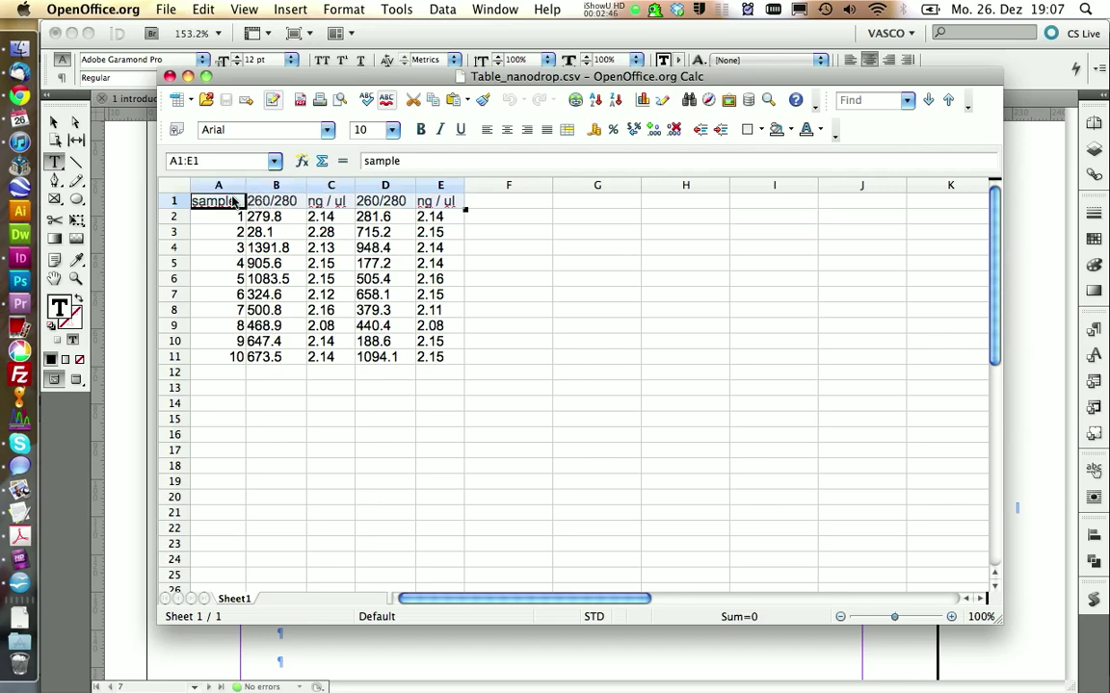
left_click(152, 208)
left_click_drag(298, 327, 795, 325)
key("cmd+v")
- Merge the sample header cell with the empty header cell above it
left_click_drag(321, 306, 321, 318)
left_click(522, 59)
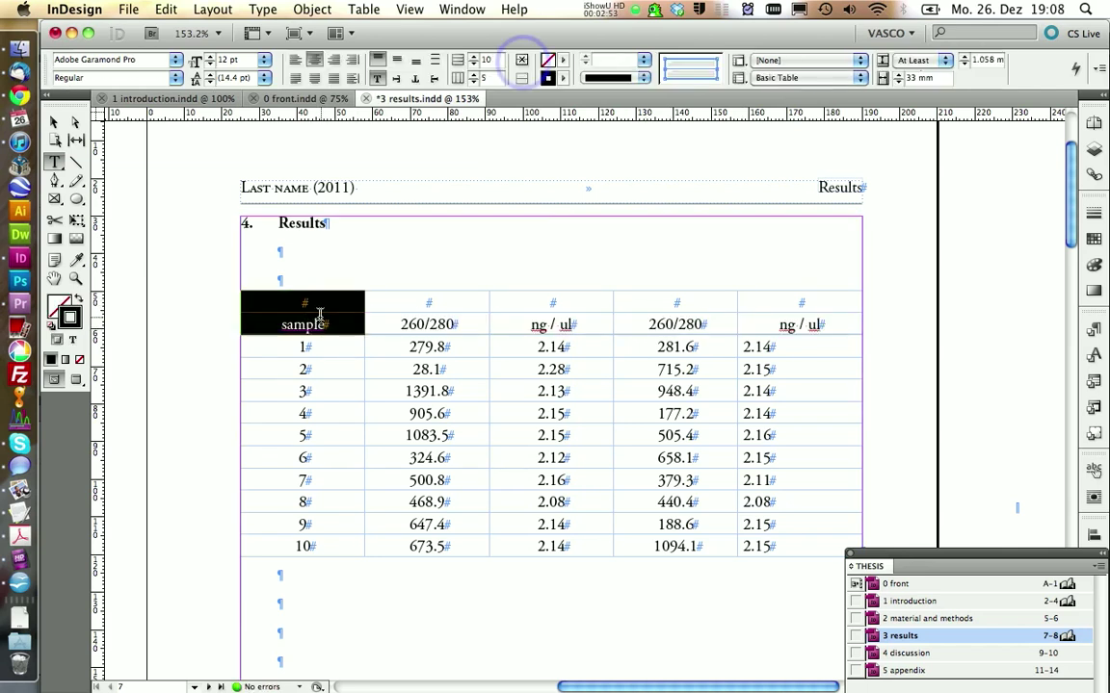
left_click(521, 62)
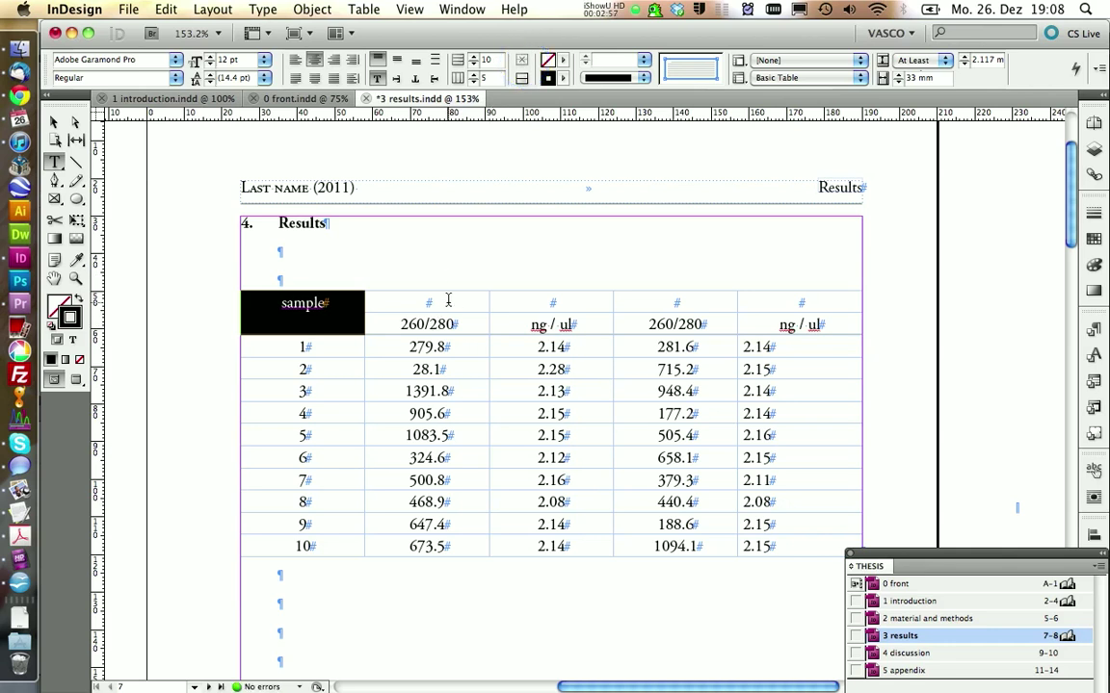
- Merge the remaining first-row header cells in pairs, one above each set of 260/280 and ng / ul columns
left_click_drag(416, 301, 493, 306)
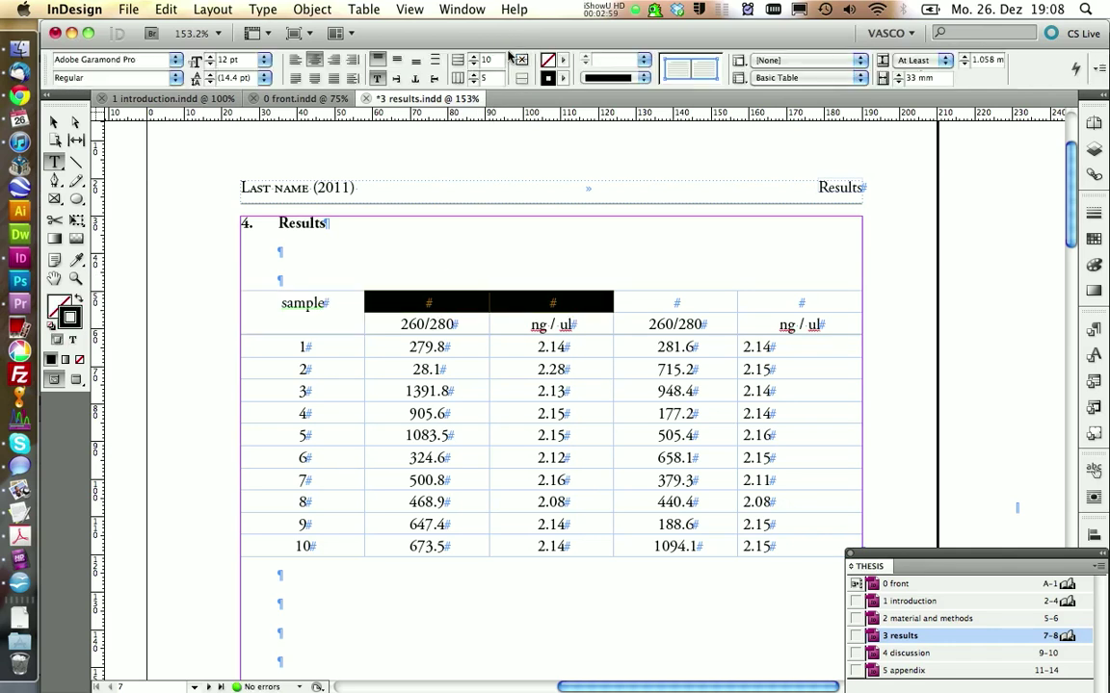
left_click(521, 62)
key("Tab")
key("shift+Right")
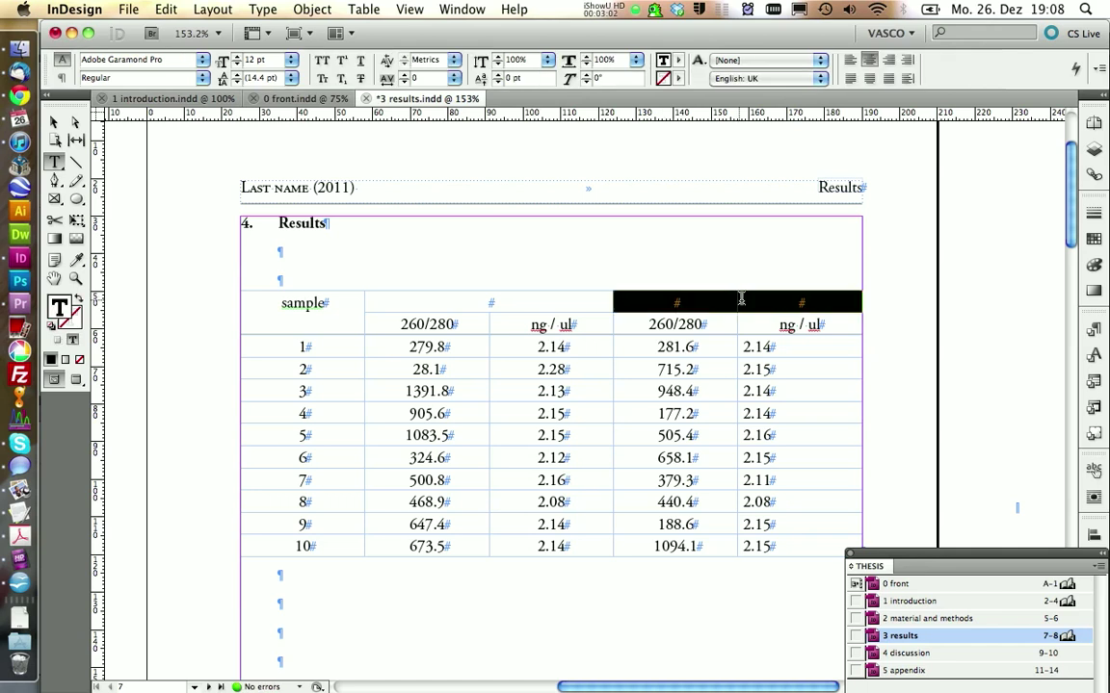
left_click(521, 60)
- Title the two merged cells in the table's first header row Measurement 1 and Measurement 2
left_click(529, 299)
type("Measu")
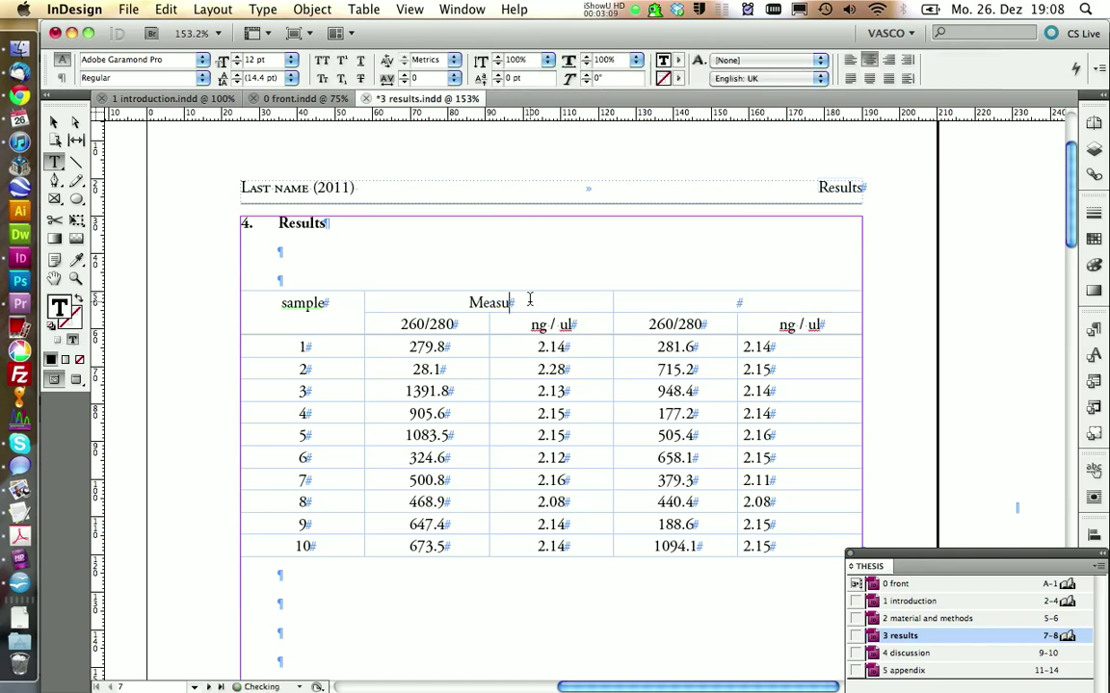
type("rement 2")
key("Tab")
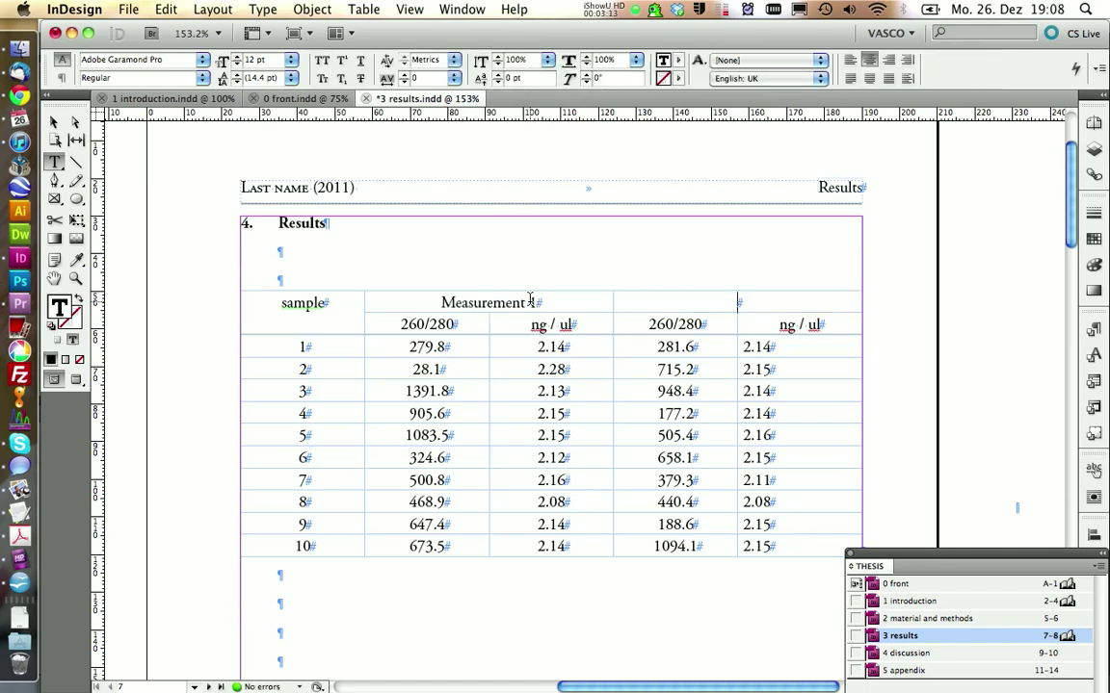
type("Measurement 2")
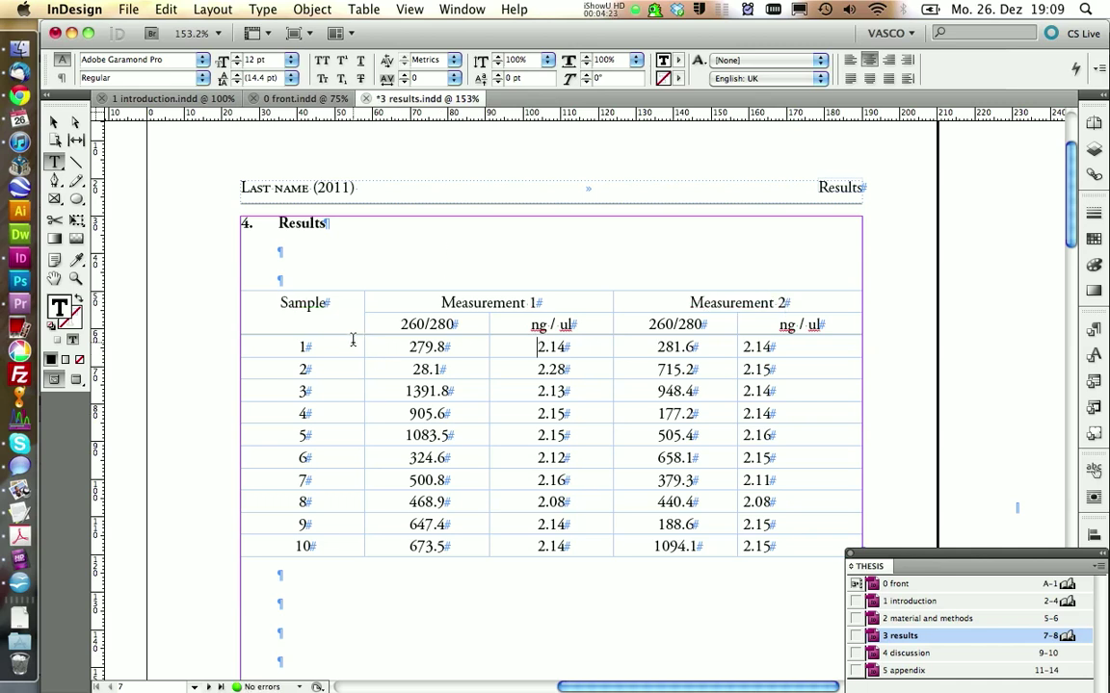
- Apply the Basic_table_body paragraph style to all ten sample rows, clearing the overrides
left_click_drag(353, 339, 799, 544)
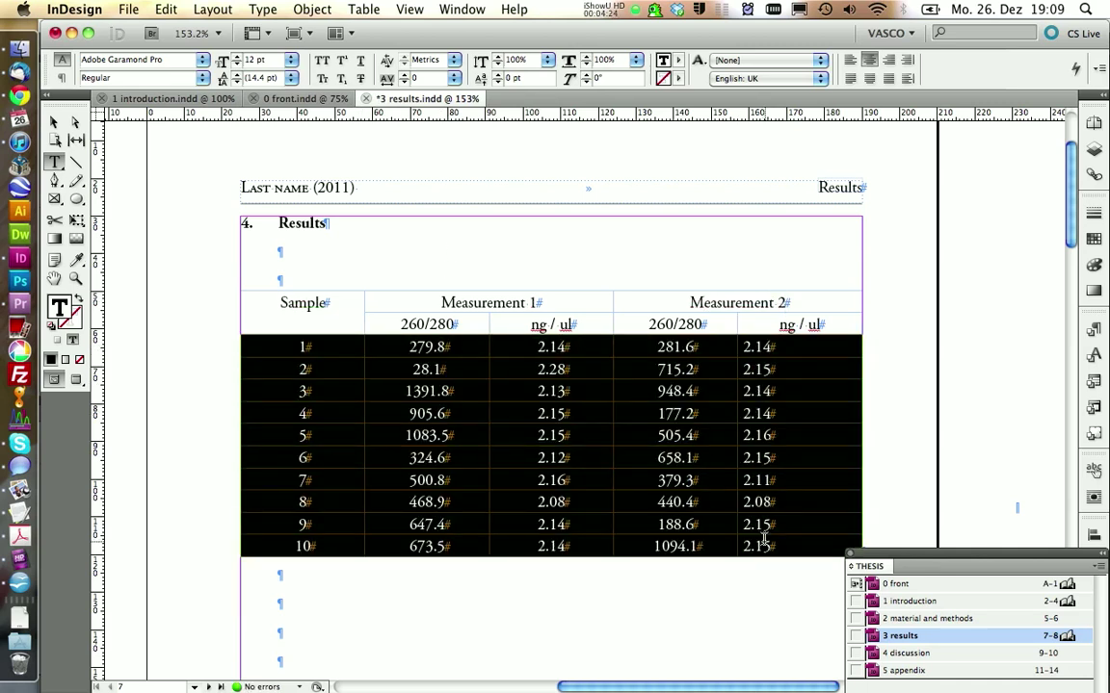
left_click(1097, 332)
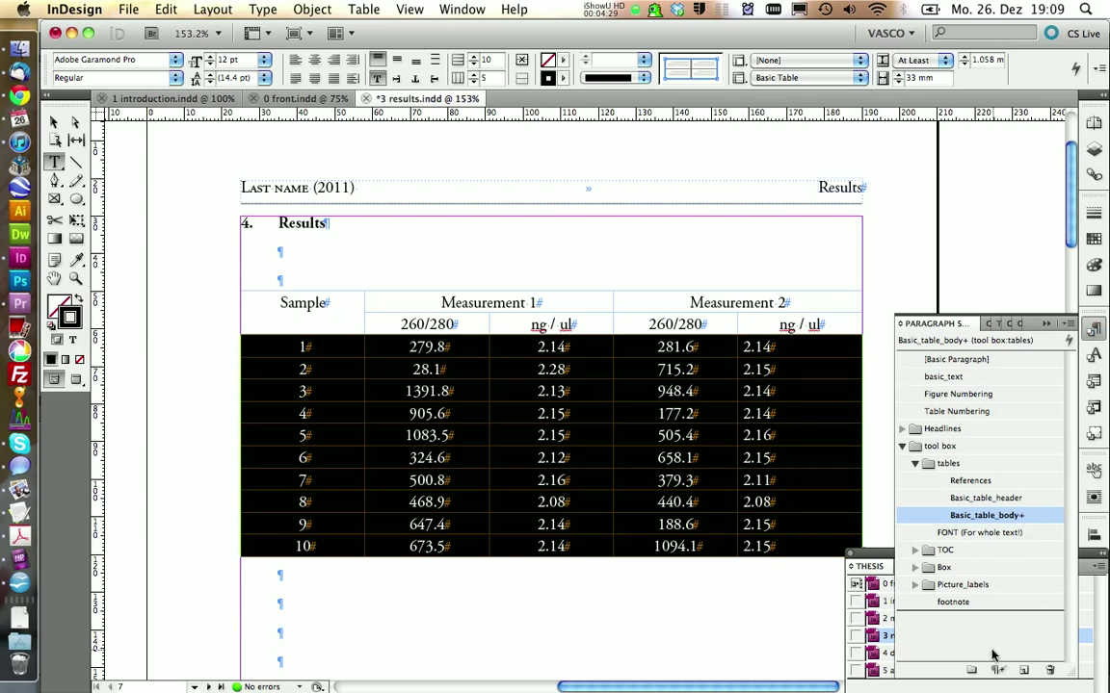
right_click(975, 518)
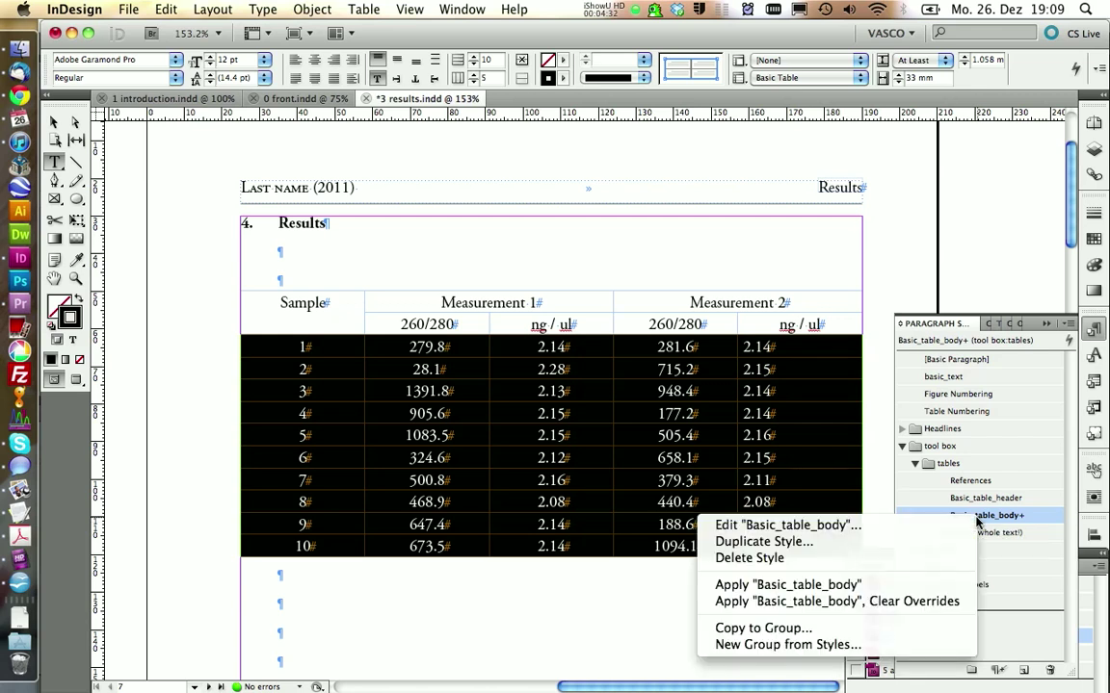
left_click(894, 602)
left_click(768, 446)
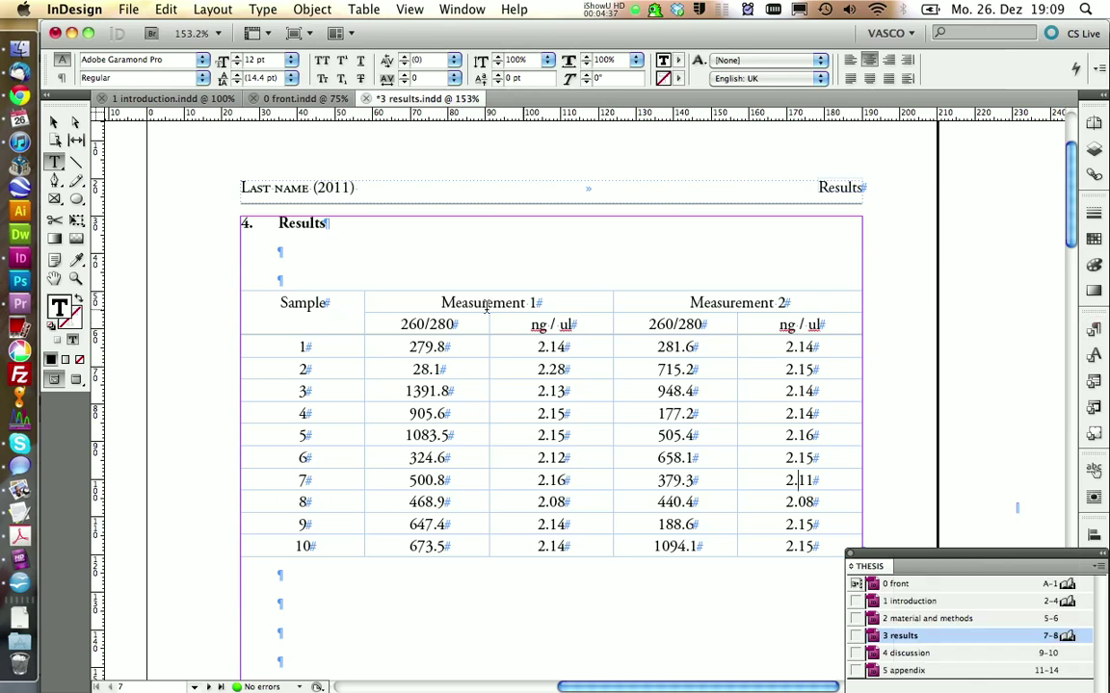
- Preview the results page without frame edges and hidden characters, and return to the normal view
left_click(414, 266)
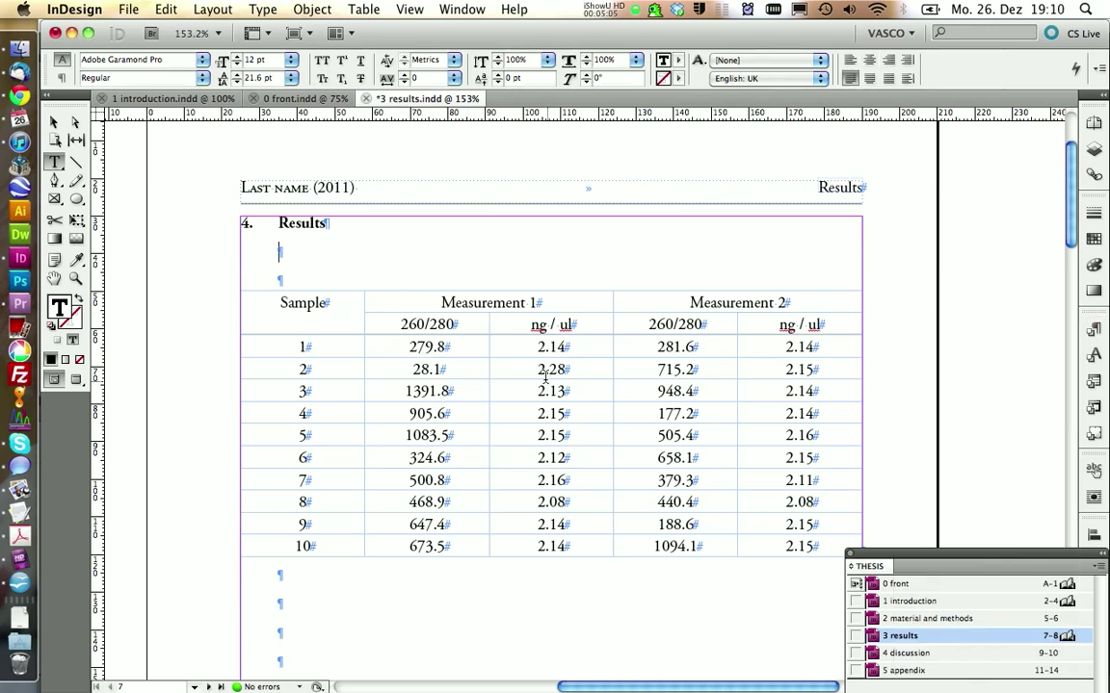
key("w")
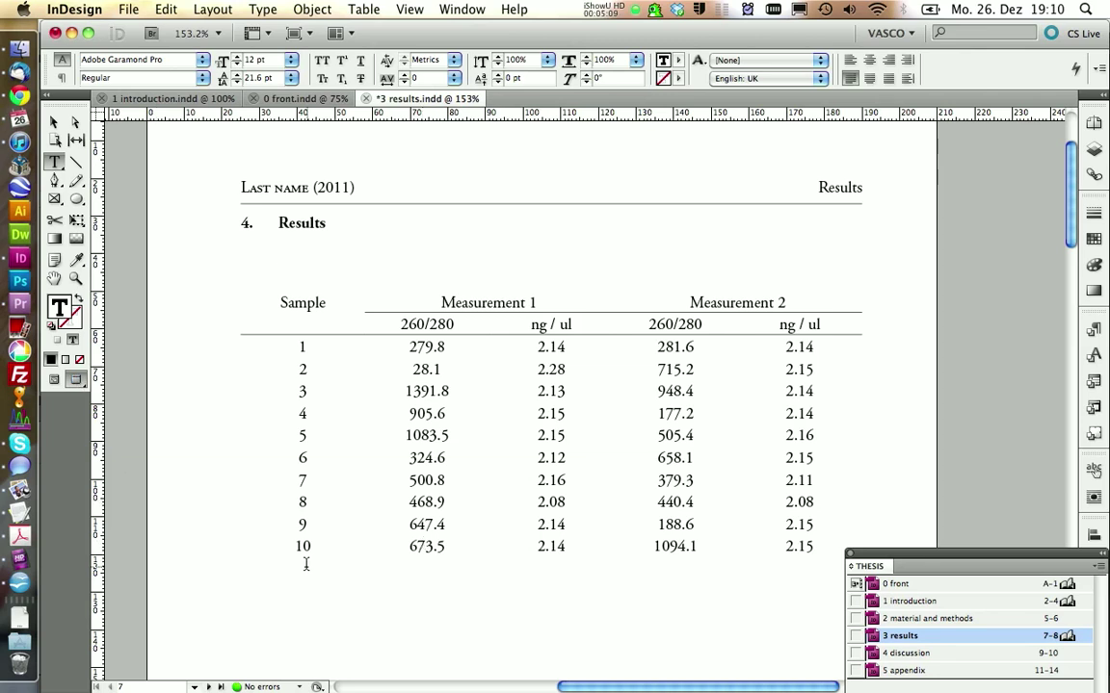
left_click(53, 380)
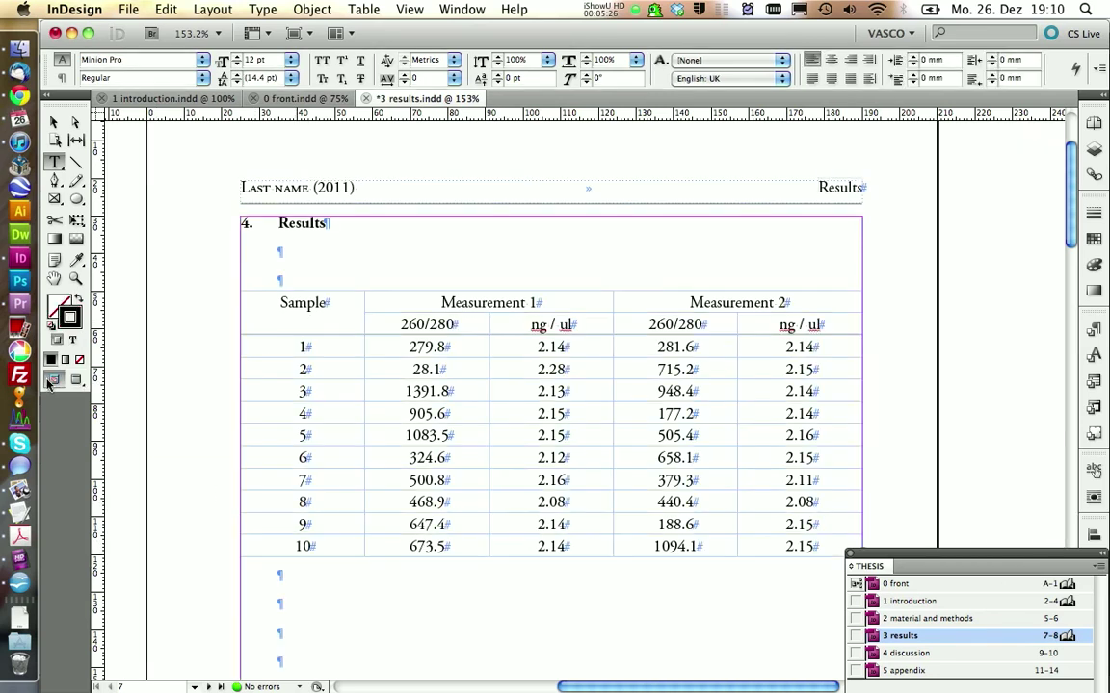
- Write the caption "Nanodrop measurements of RNA extractions." in the empty paragraph directly above the table
left_click(299, 280)
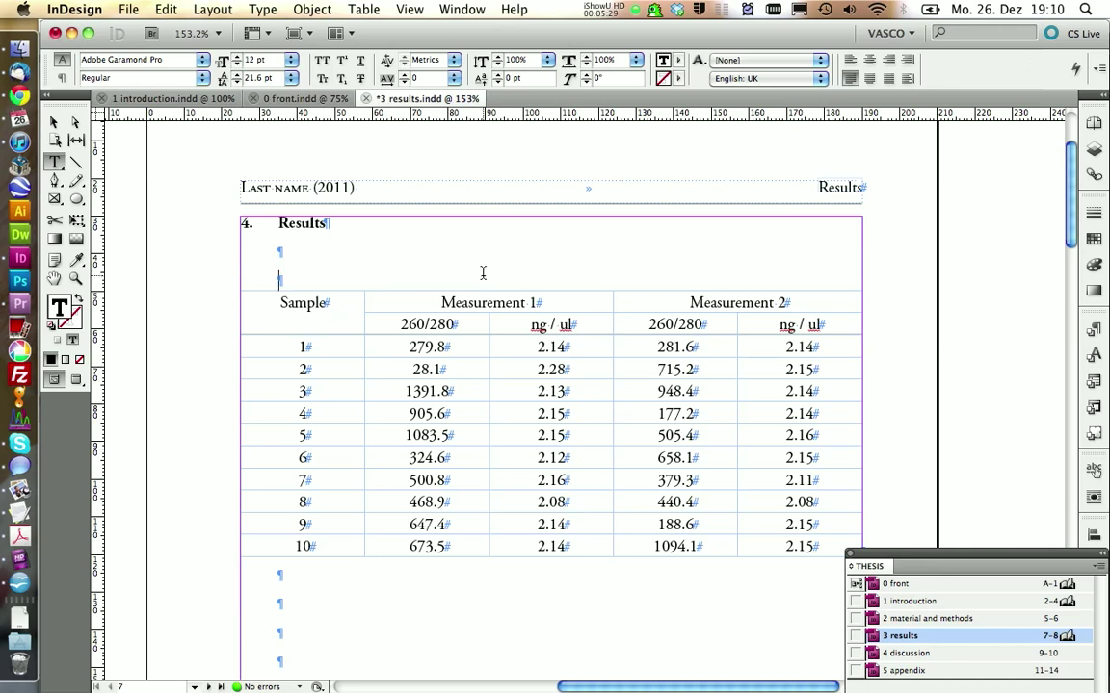
type("Nanodrop measurement")
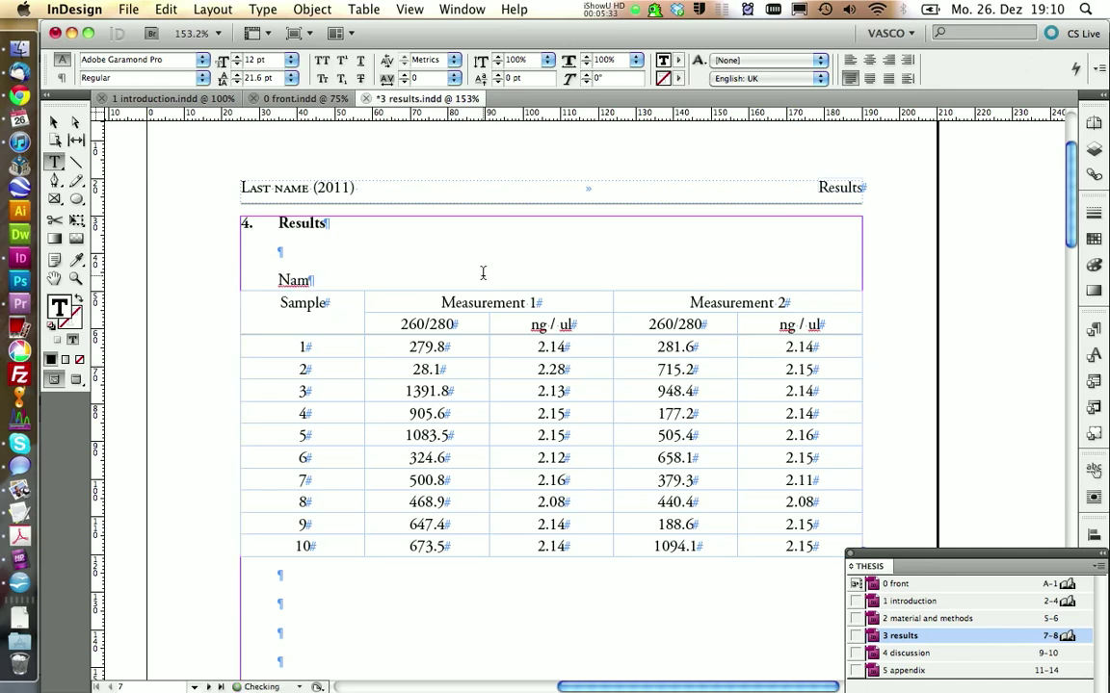
type("s of ")
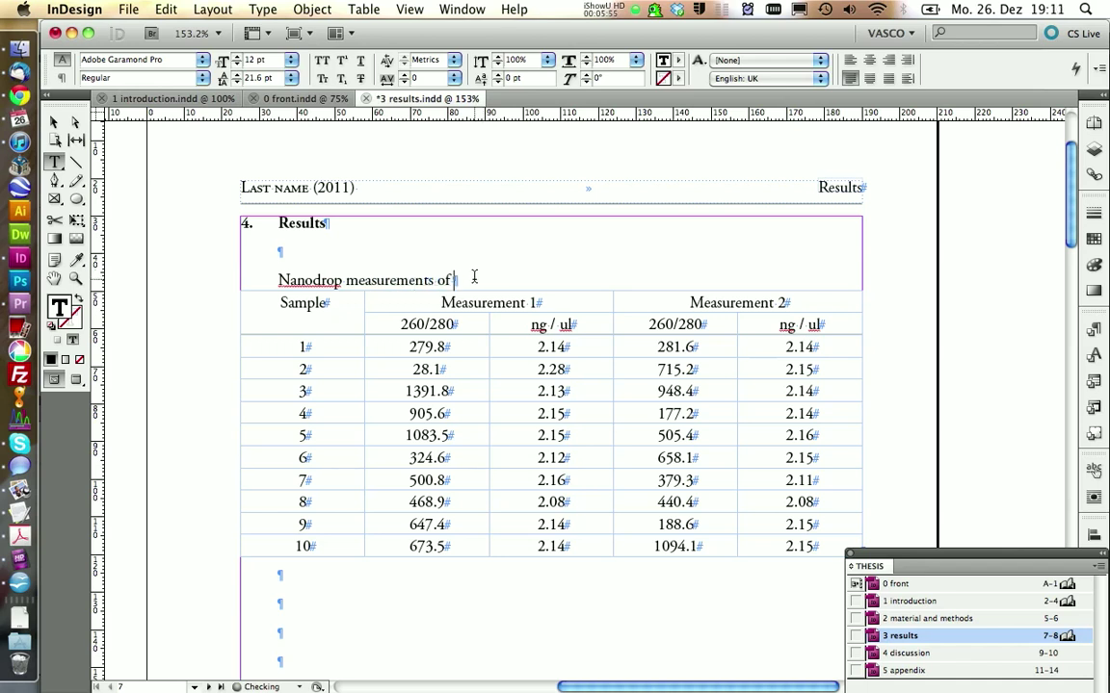
type("RNA extractions.")
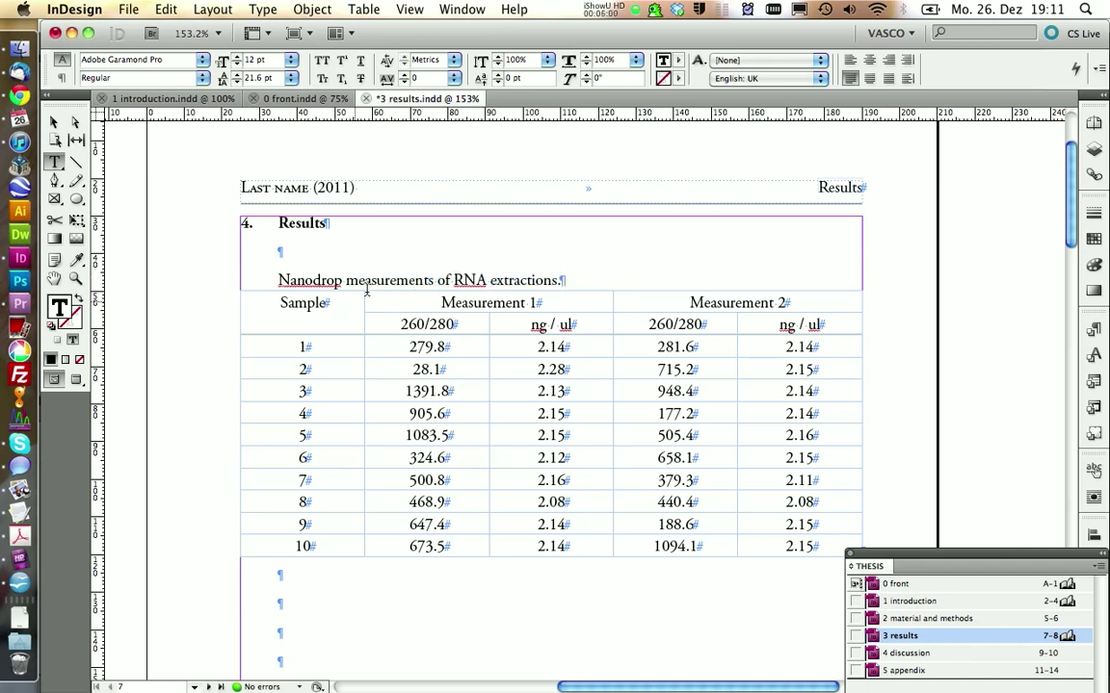
- Apply the Table Numbering paragraph style to the table caption and preview the page
left_click(1093, 328)
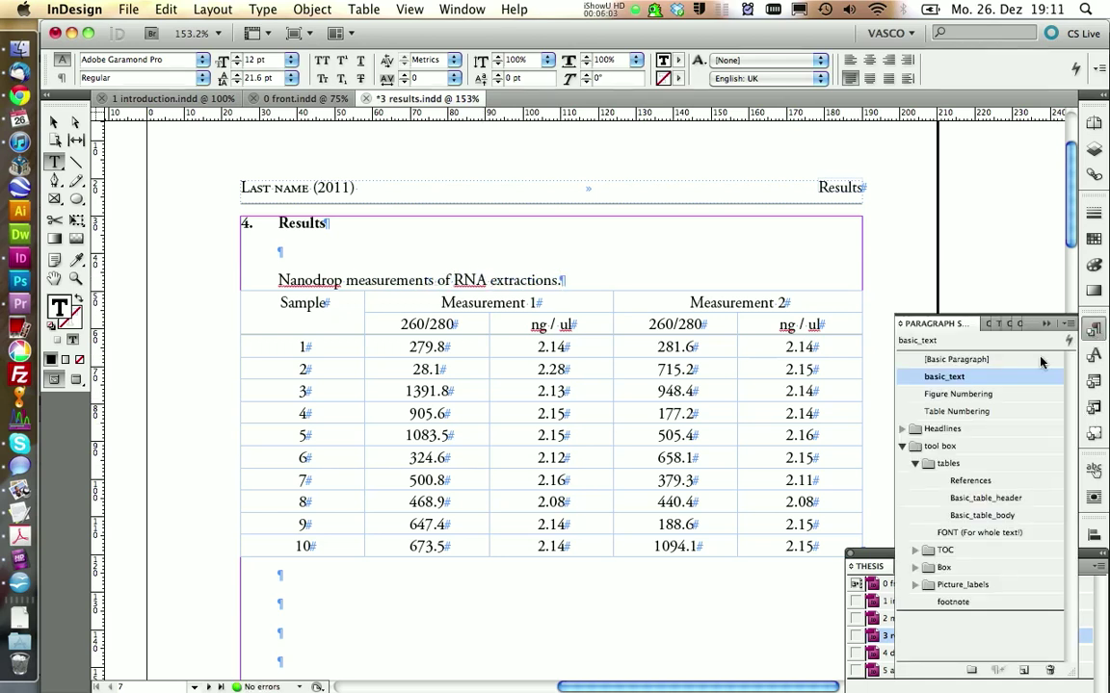
left_click(973, 412)
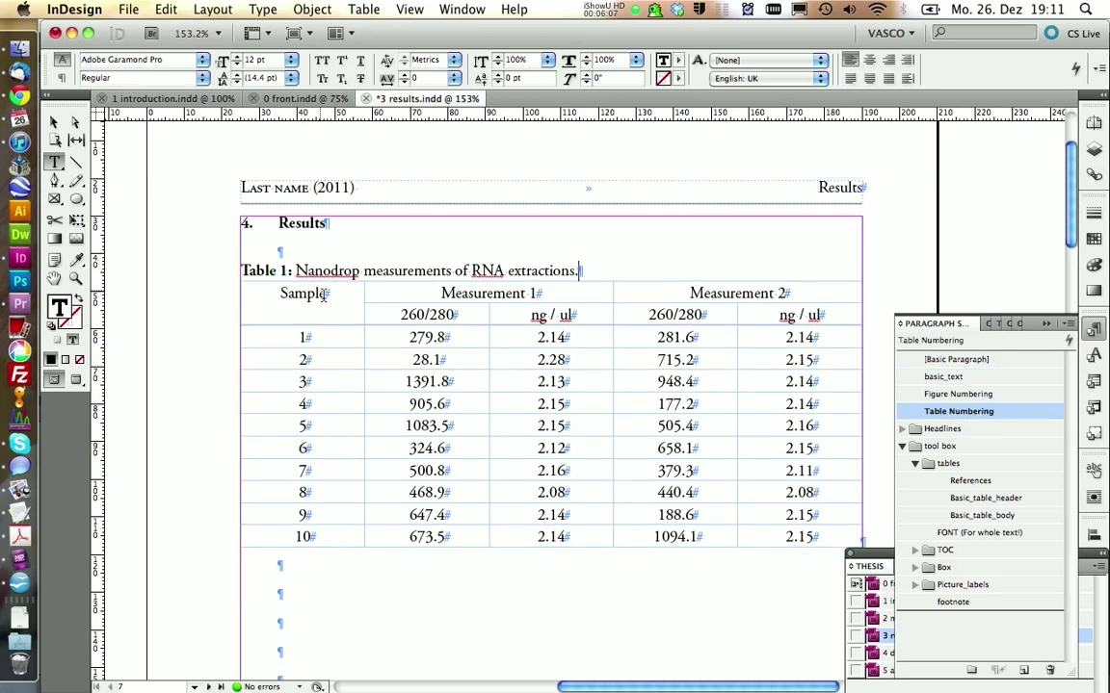
left_click(985, 295)
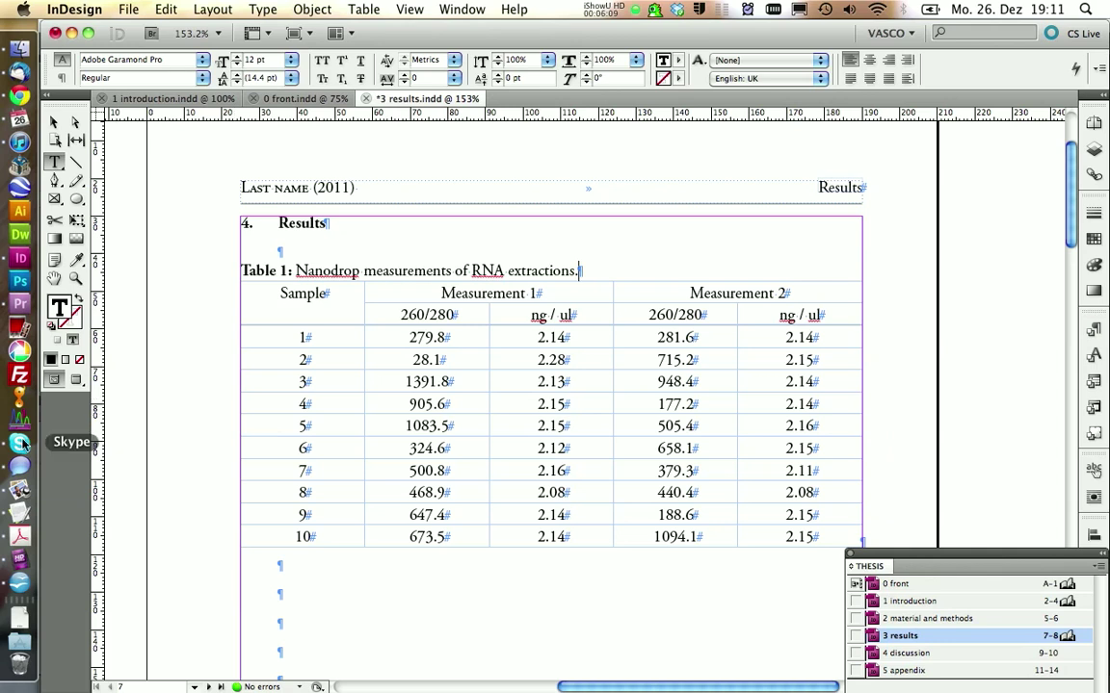
left_click(71, 382)
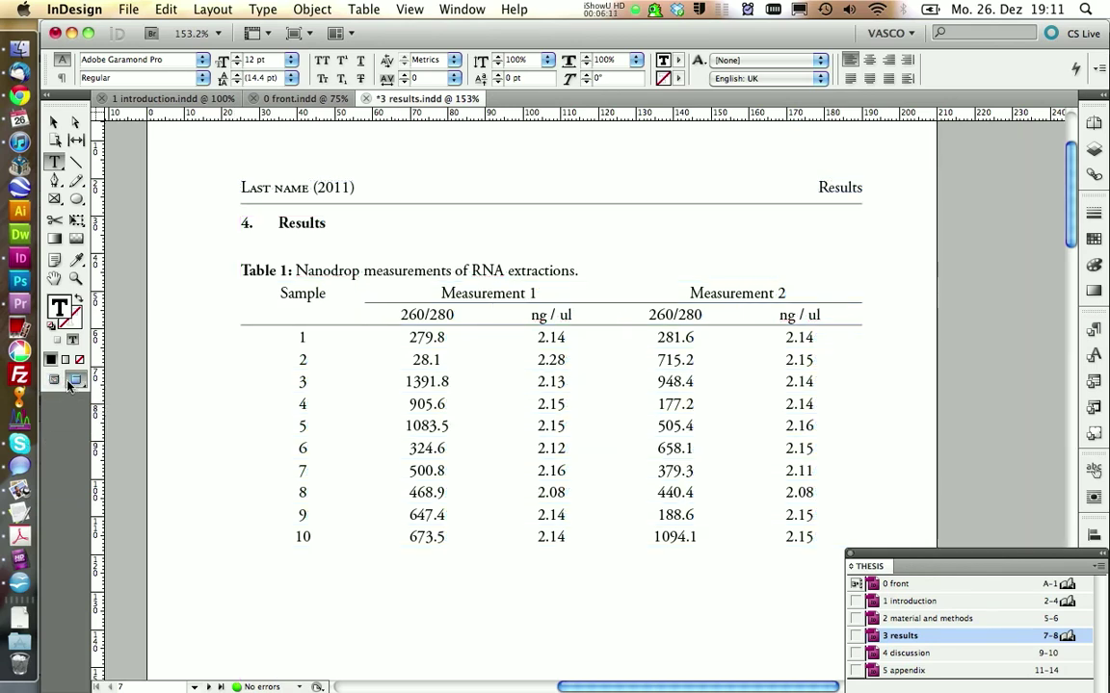
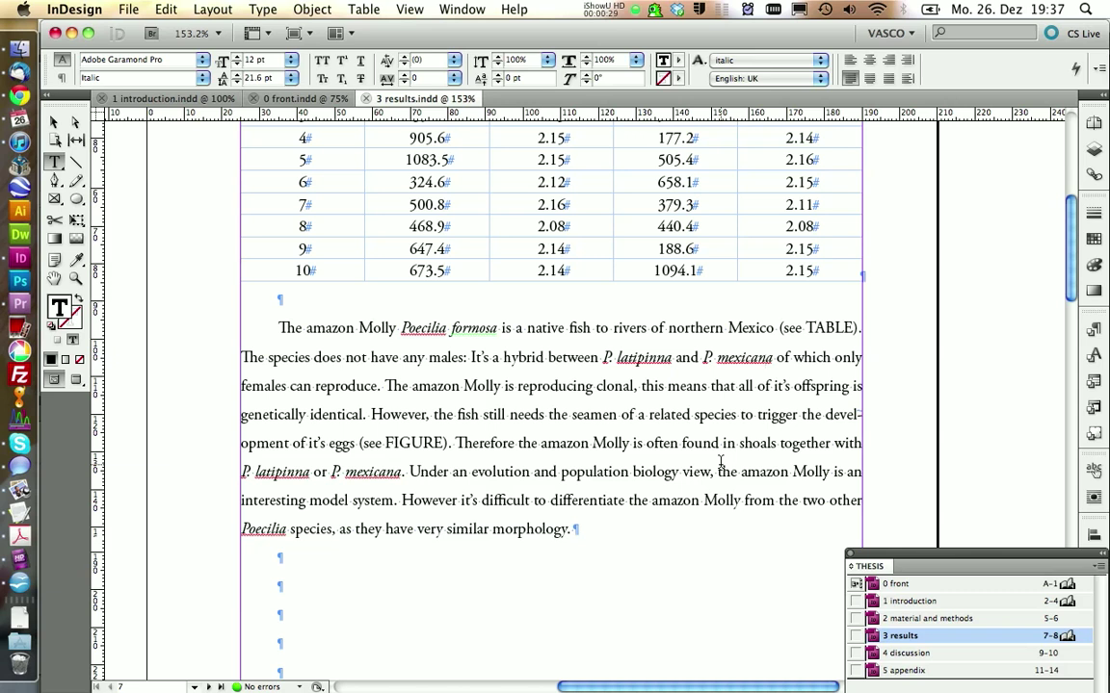
- Delete the TABLE placeholder after "see" in the amazon Molly paragraph and move the THESIS book panel out of the way
double_click(836, 327)
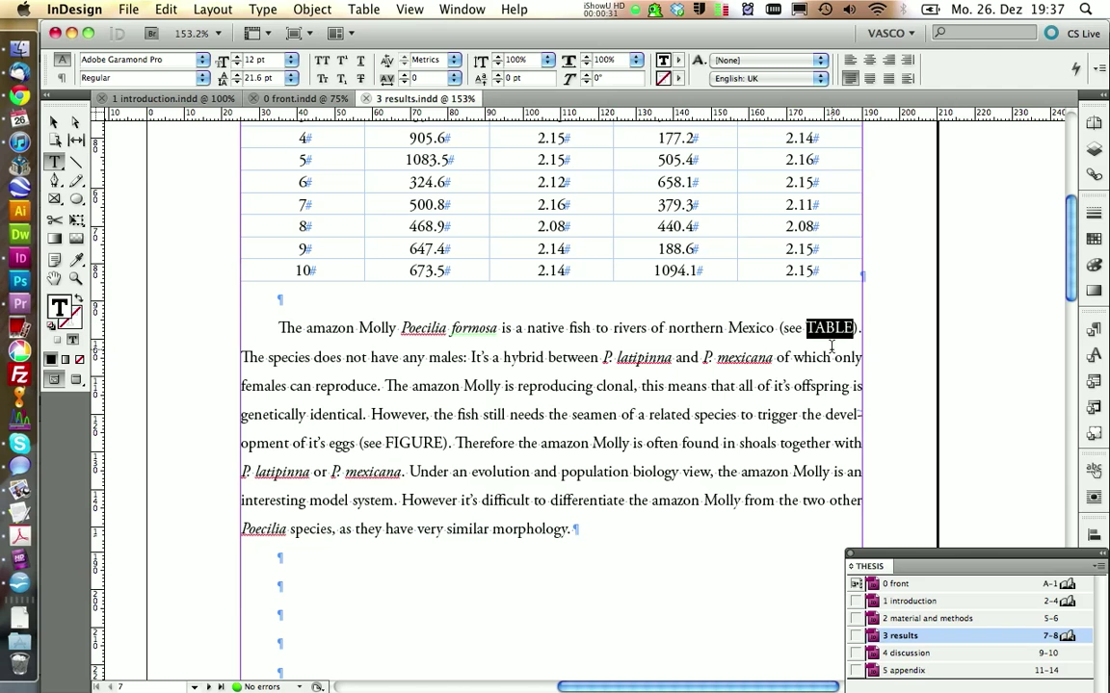
key("BackSpace")
key("BackSpace")
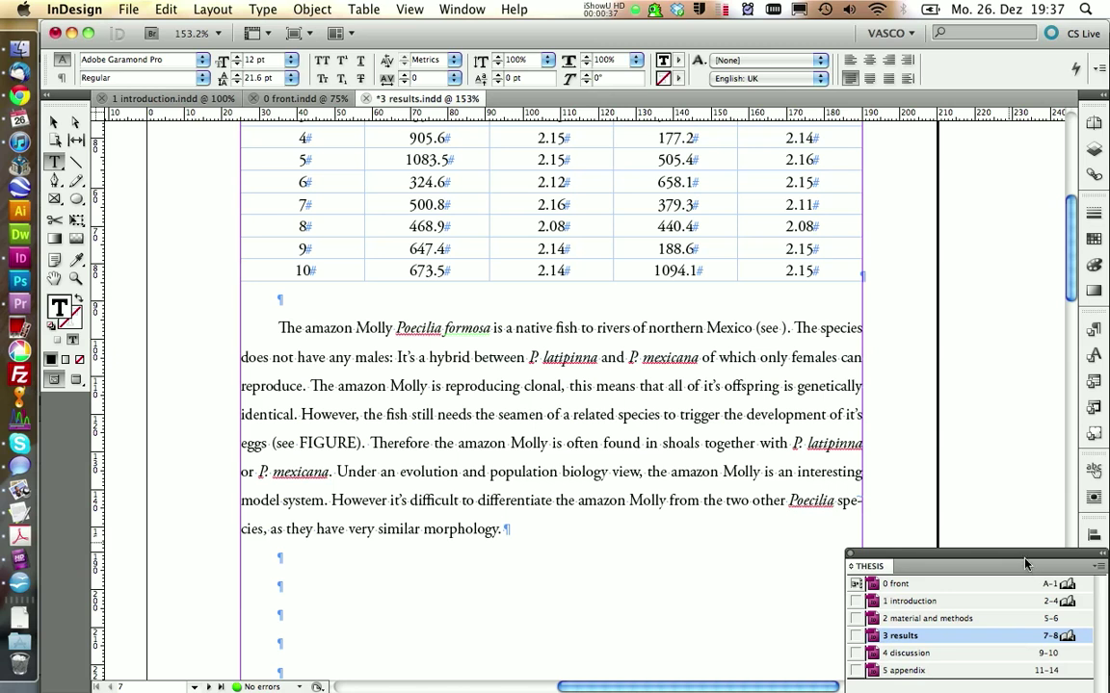
left_click_drag(1026, 569, 1029, 678)
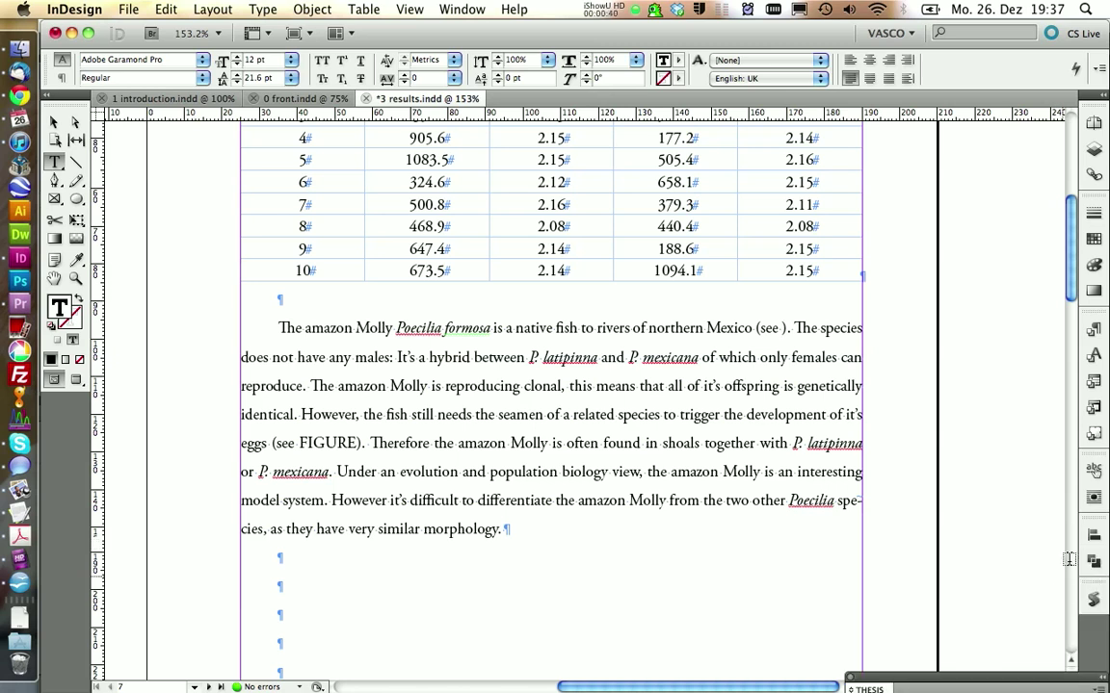
- Insert a cross-reference after "see" to the Nanodrop caption in the Table Numbering style, using the Paragraph Number format
left_click(1095, 469)
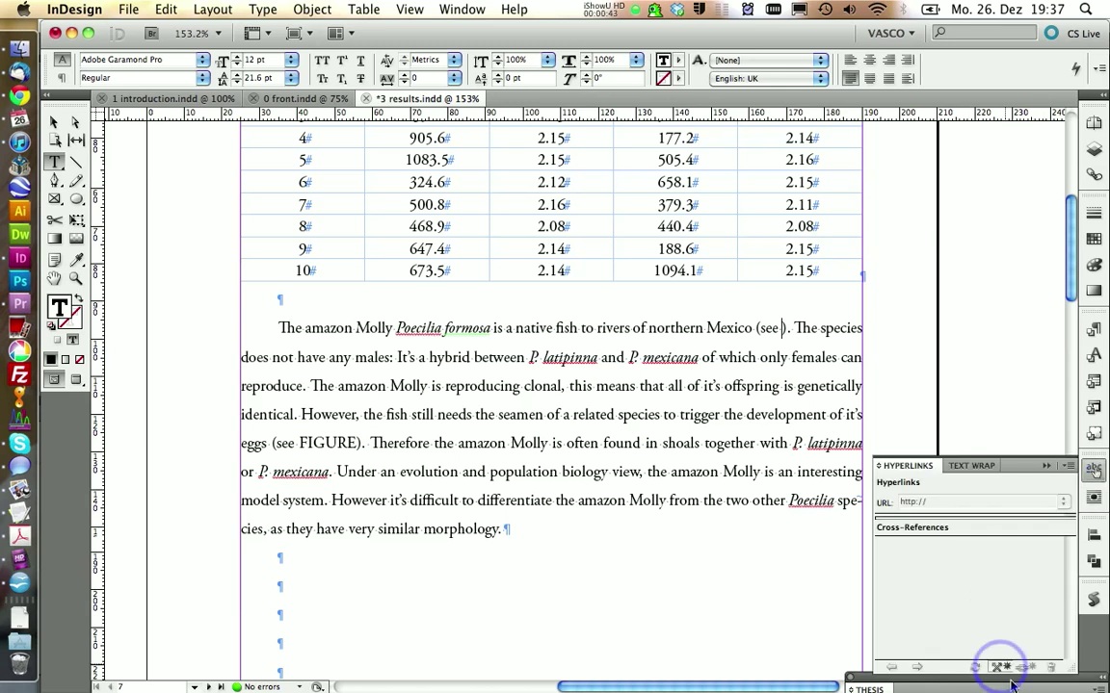
left_click(1001, 669)
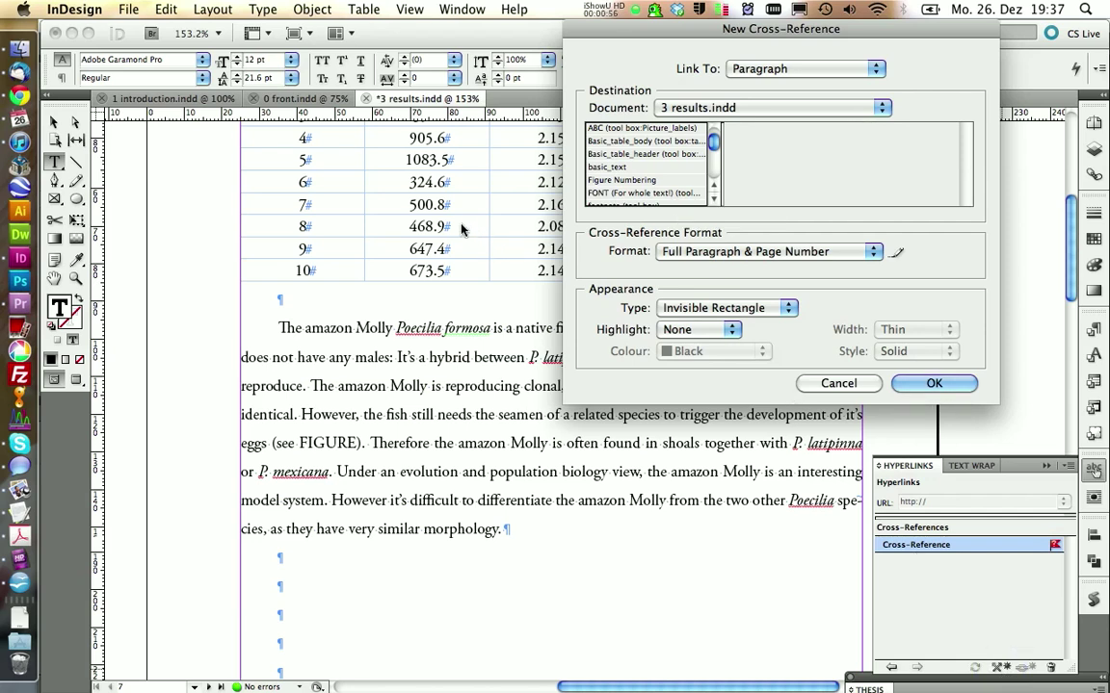
scroll(462, 228, "up", 3)
scroll(640, 181, "down", 5)
scroll(639, 183, "down", 5)
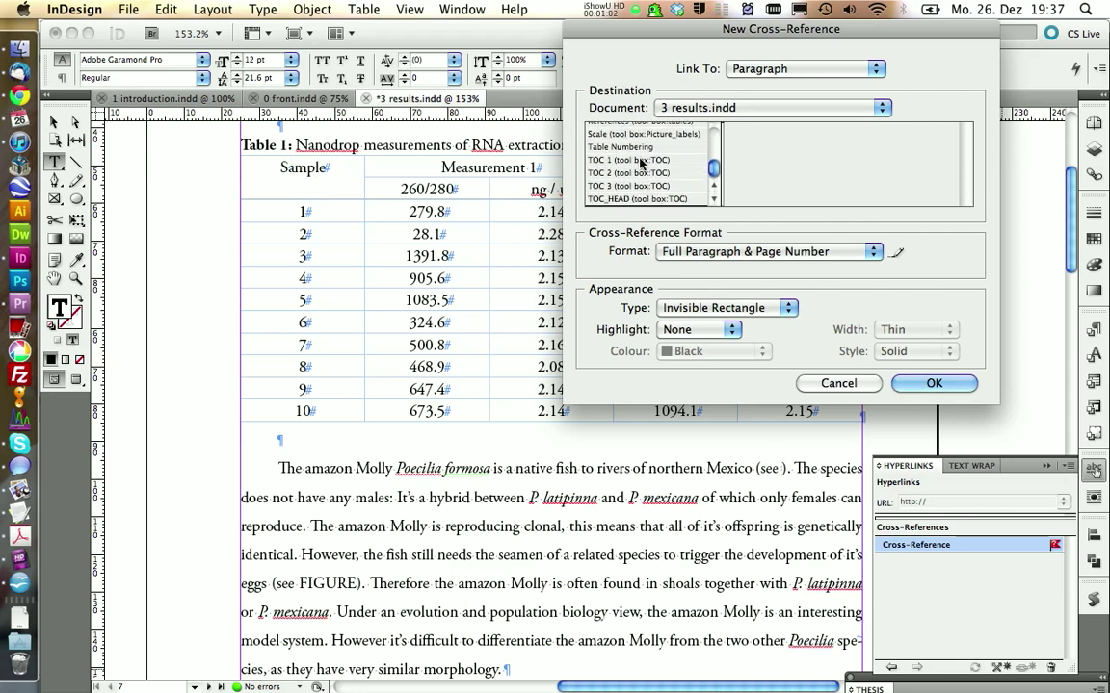
left_click(640, 148)
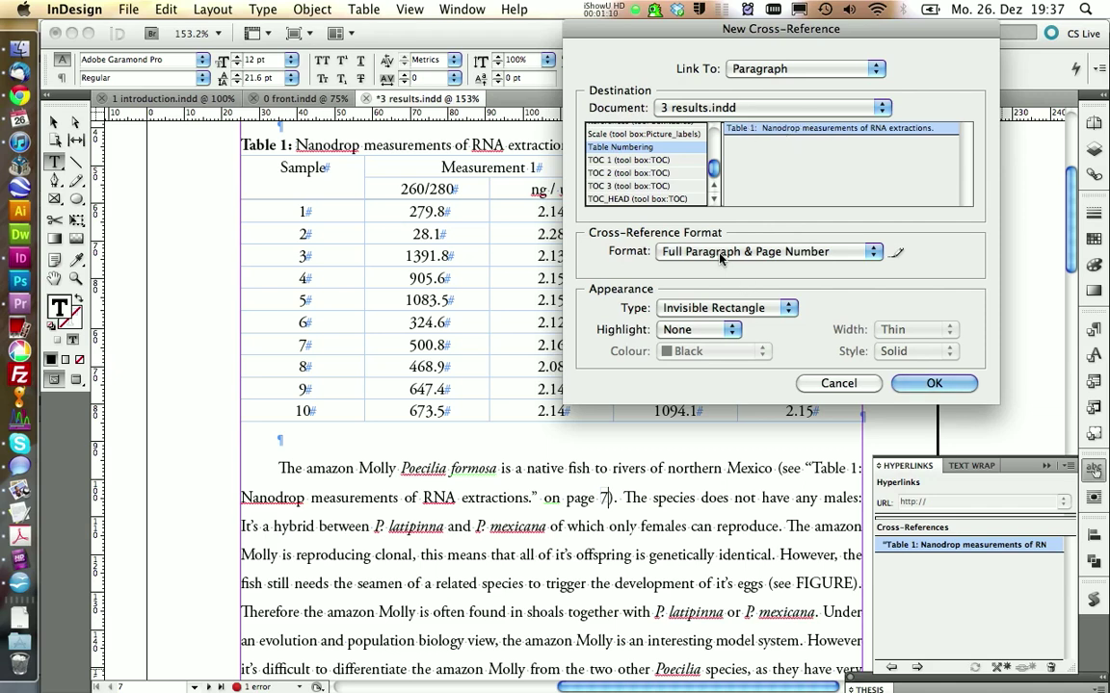
left_click(761, 251)
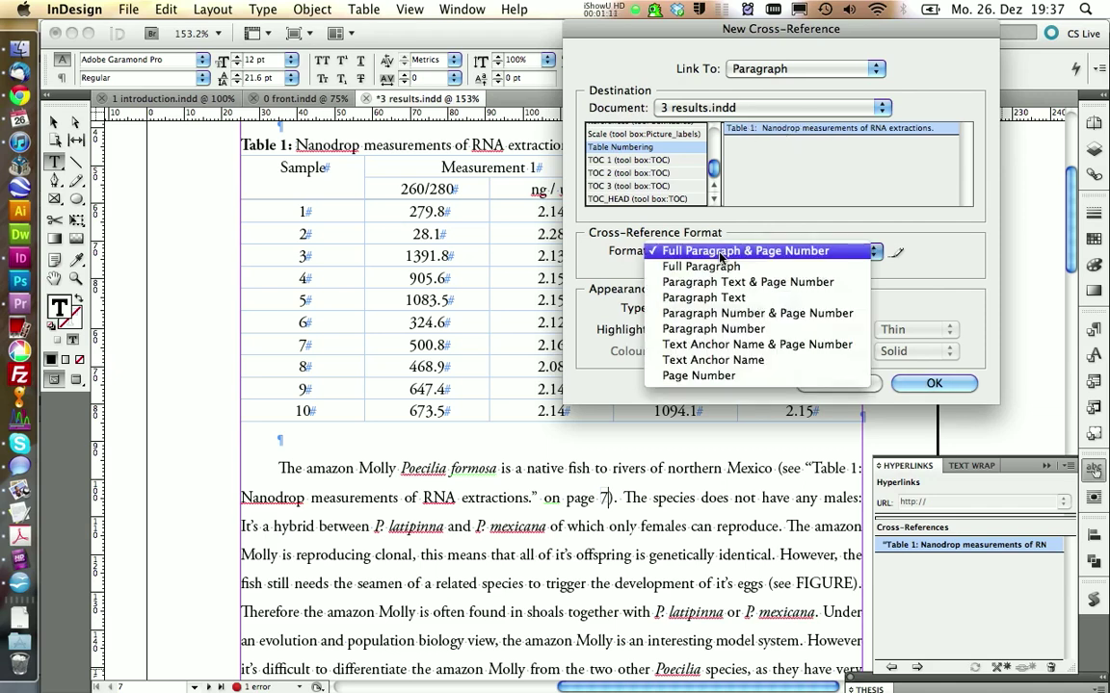
left_click(734, 329)
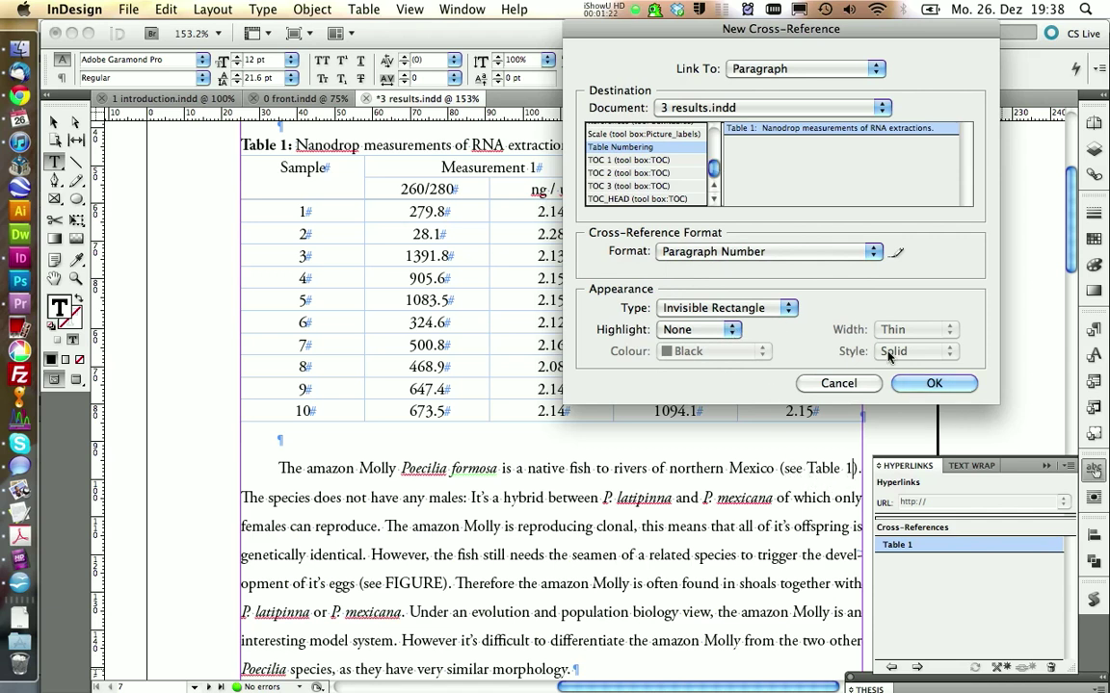
left_click(931, 384)
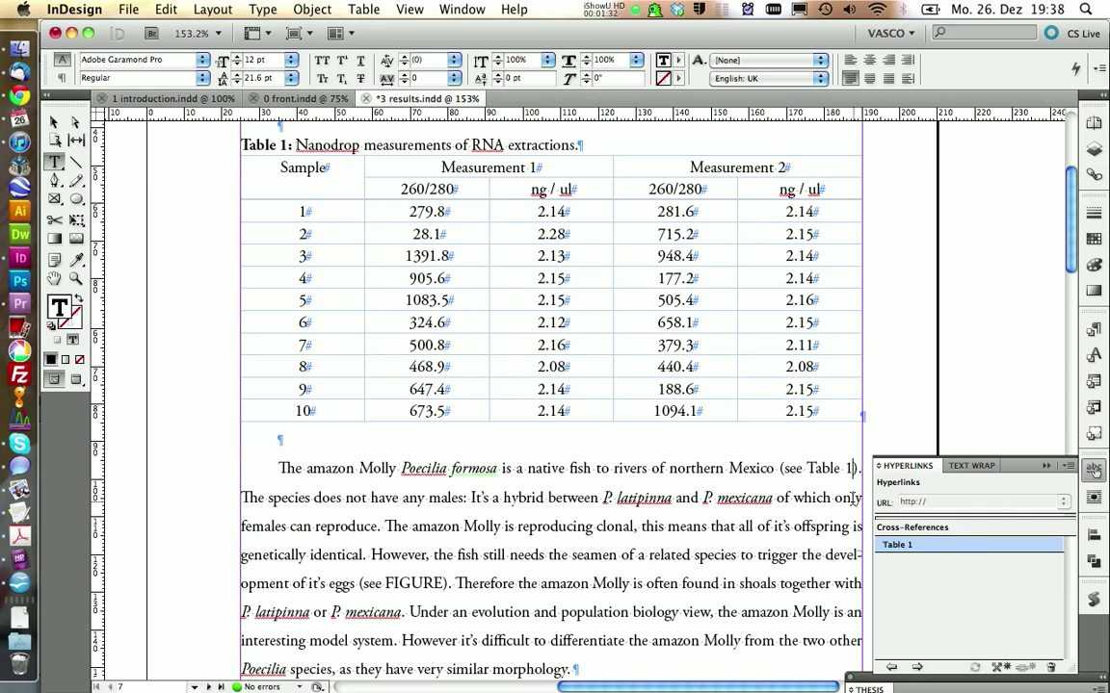
- Delete the FIGURE placeholder in the sentence about the eggs and check the captioned figure in 1 introduction.indd
double_click(412, 584)
key("BackSpace")
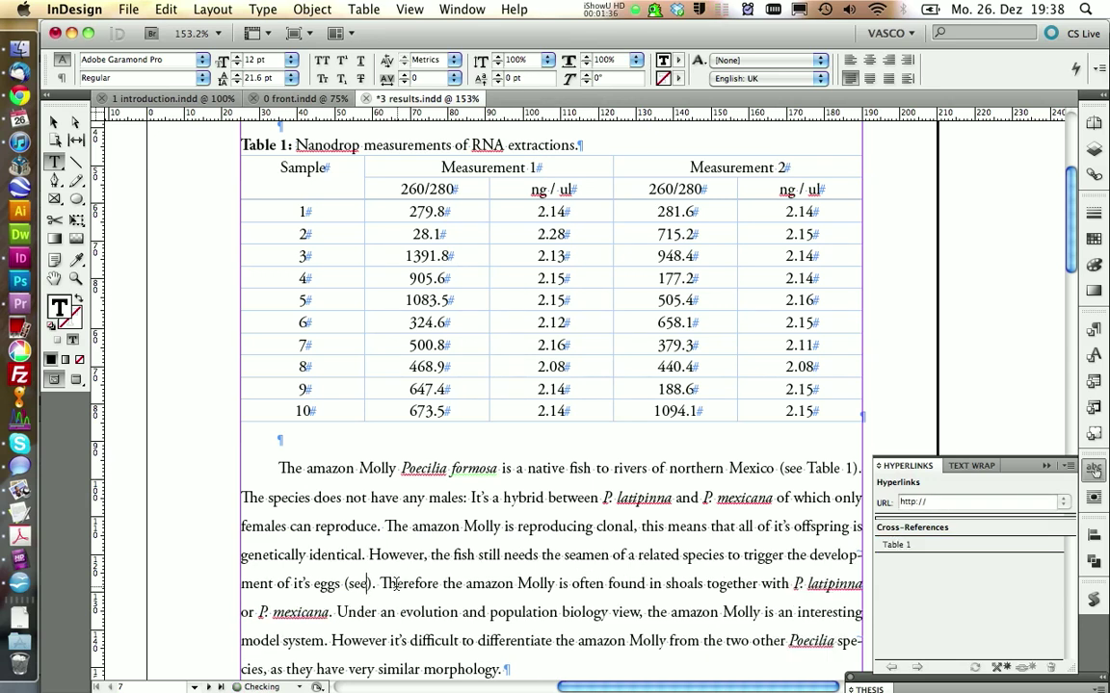
left_click(195, 99)
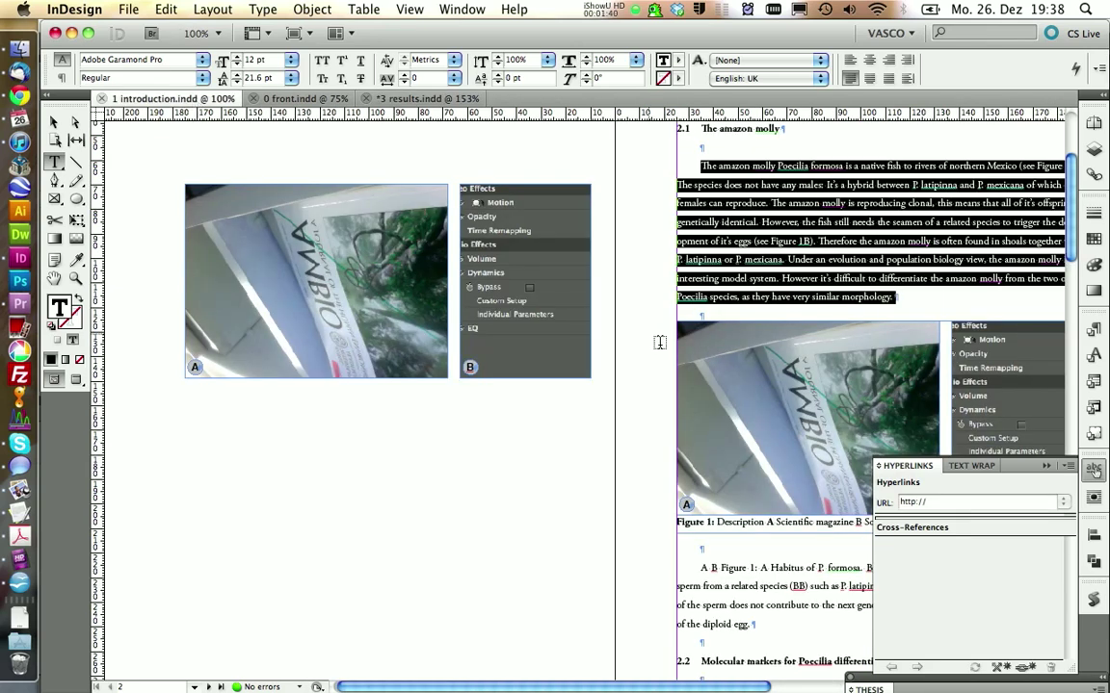
left_click(397, 101)
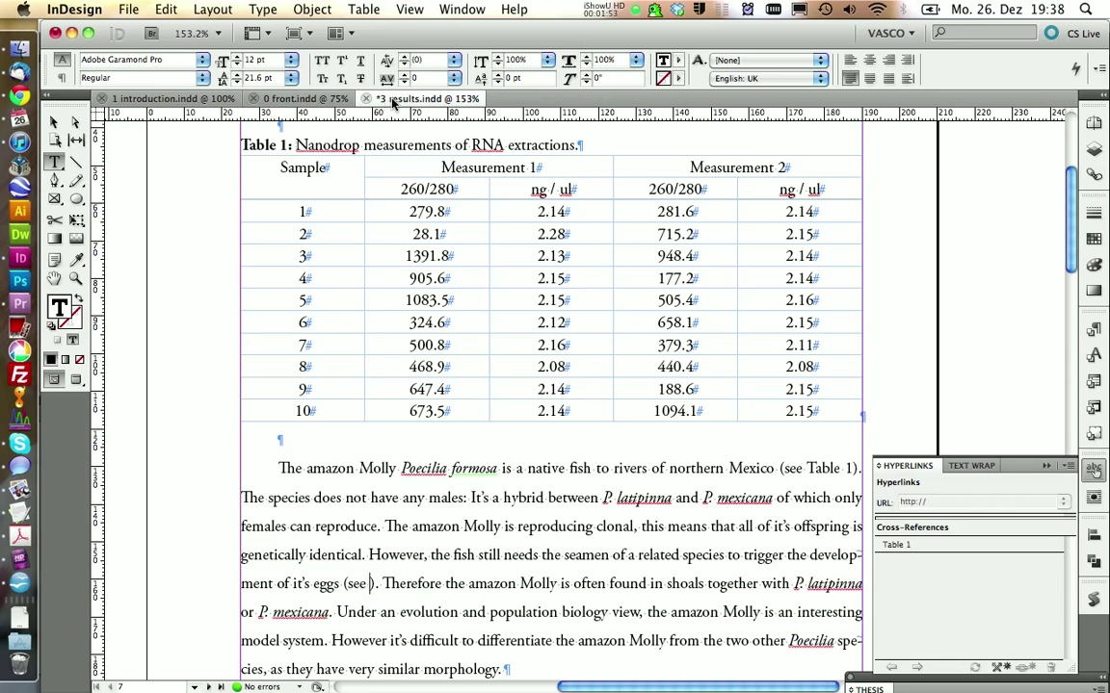
- Insert a cross-reference after "see" in the eggs sentence to the Scientific magazine figure caption in 1 introduction.indd, using Figure Numbering and the Paragraph Number format
double_click(902, 603)
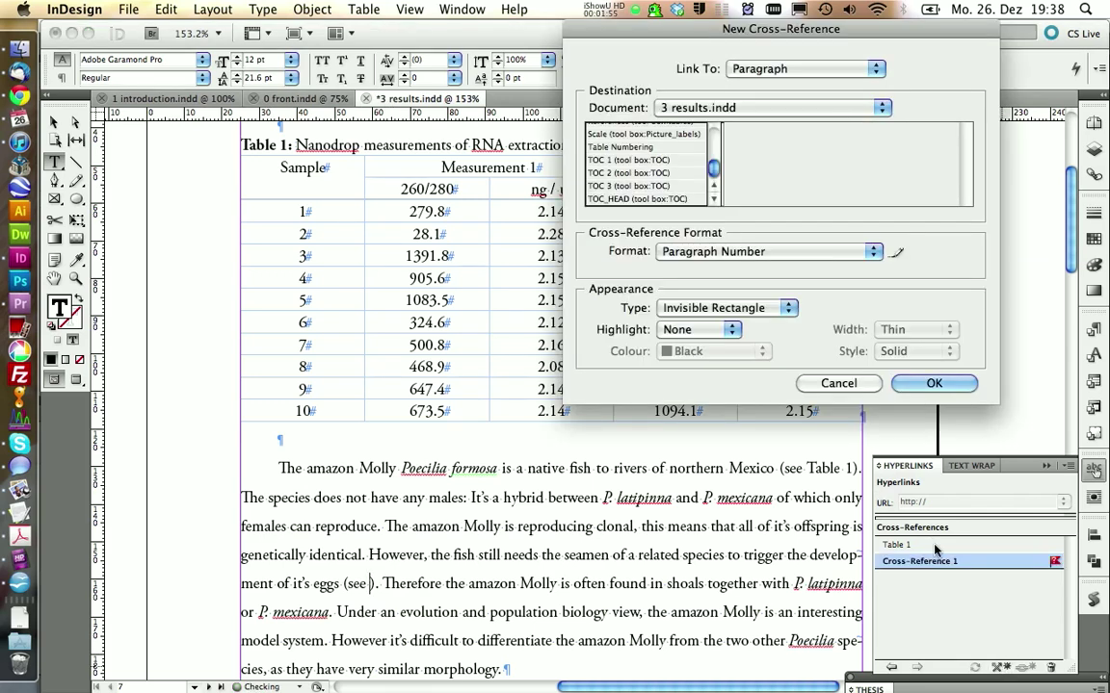
scroll(670, 168, "up", 3)
scroll(672, 179, "up", 5)
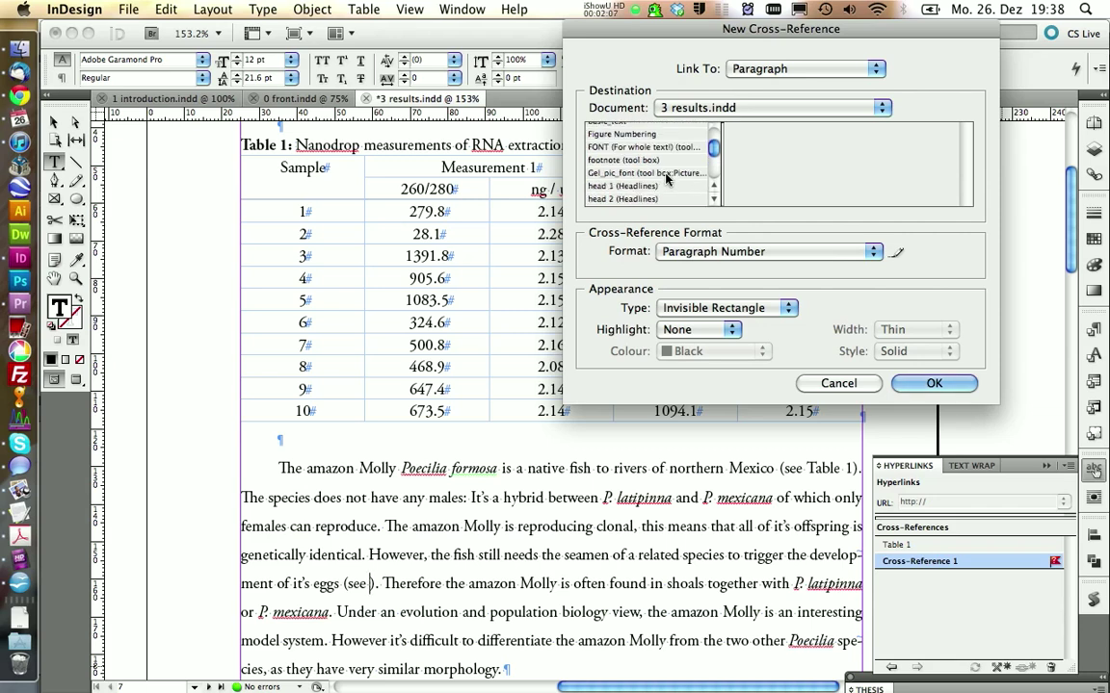
scroll(665, 173, "up", 2)
left_click(622, 160)
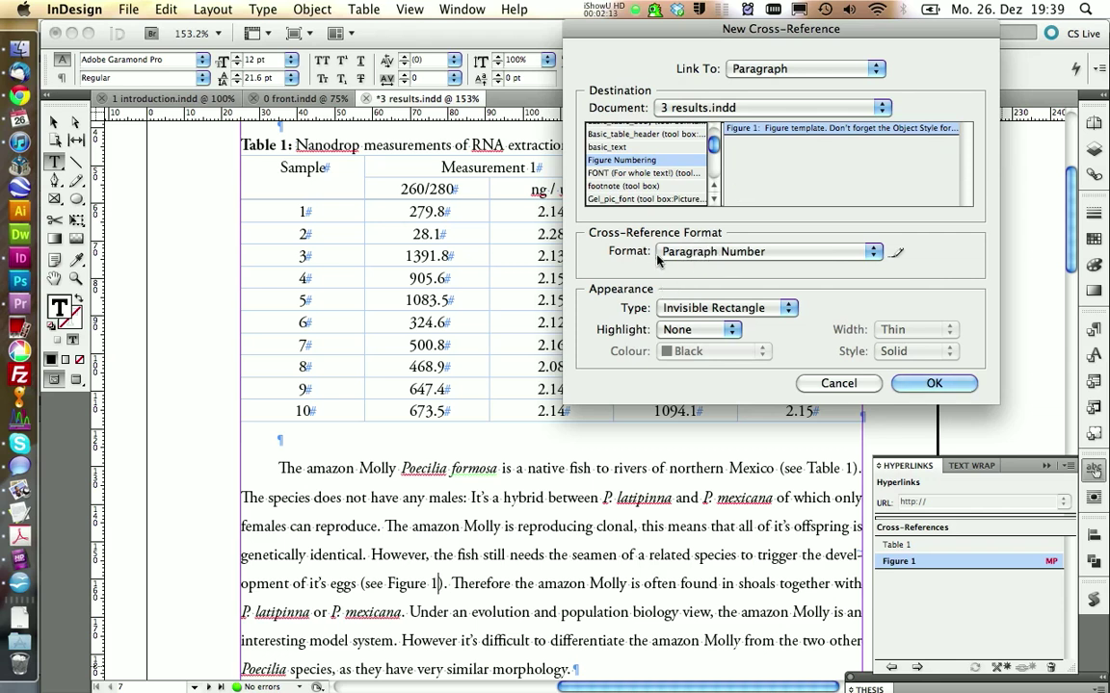
left_click(696, 109)
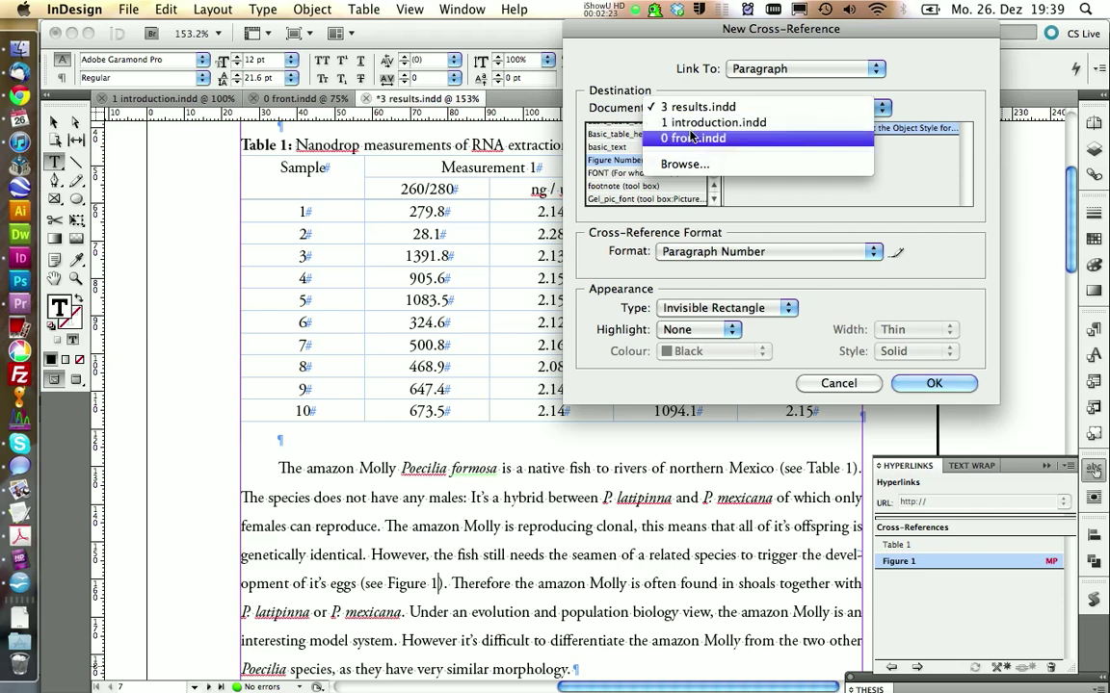
left_click(693, 106)
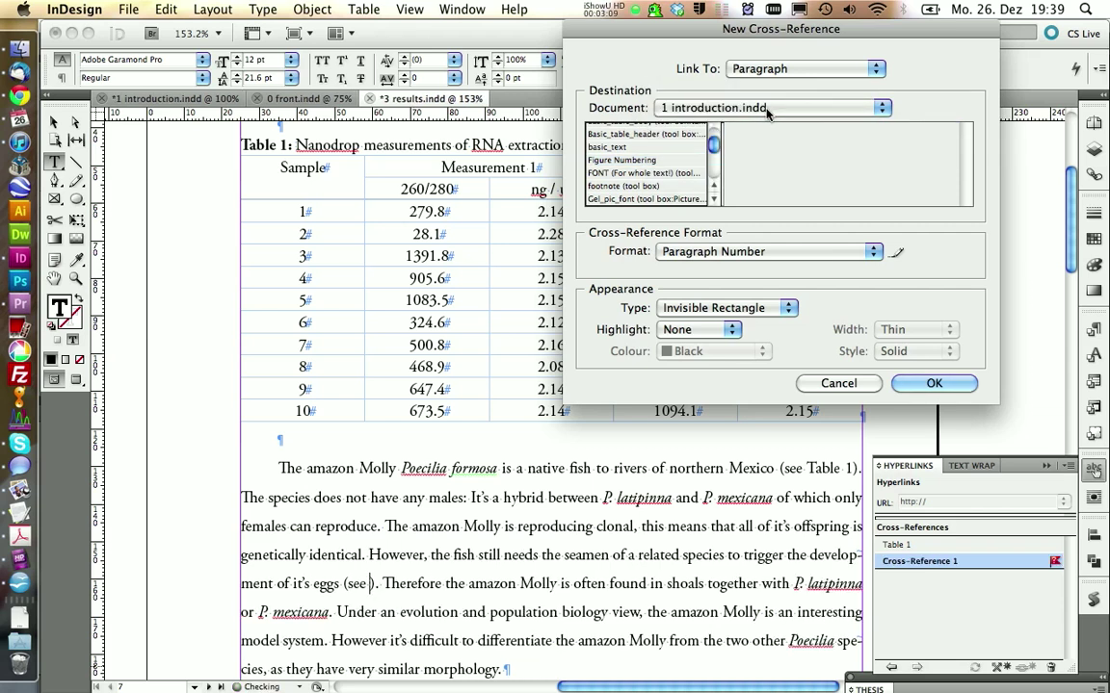
left_click(699, 159)
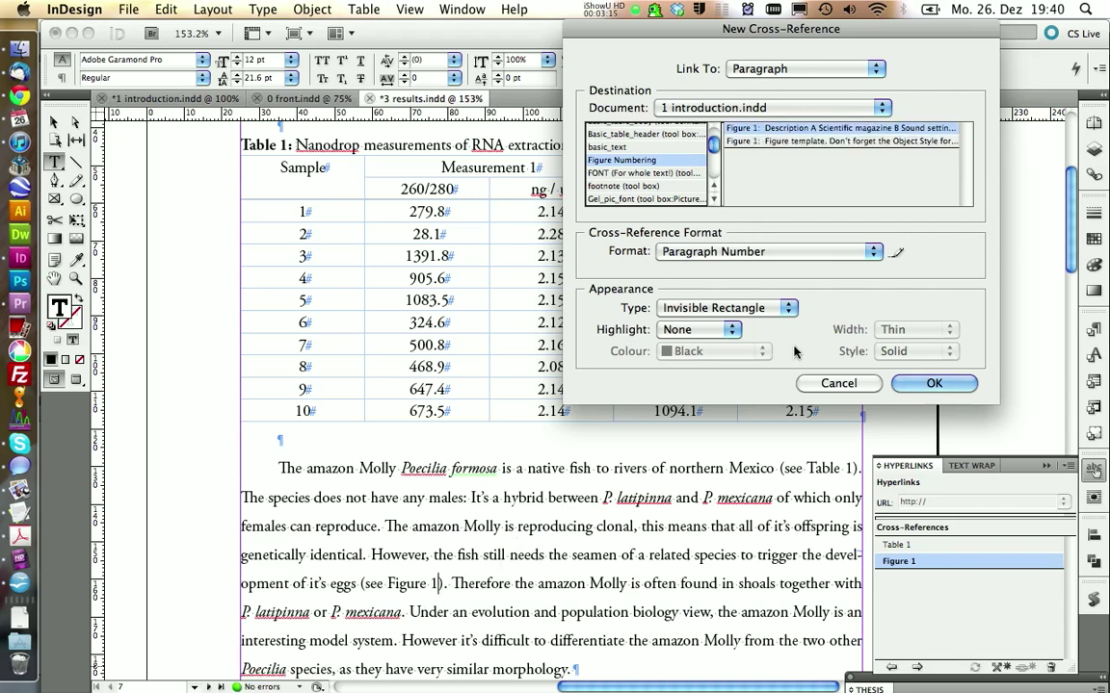
left_click(936, 387)
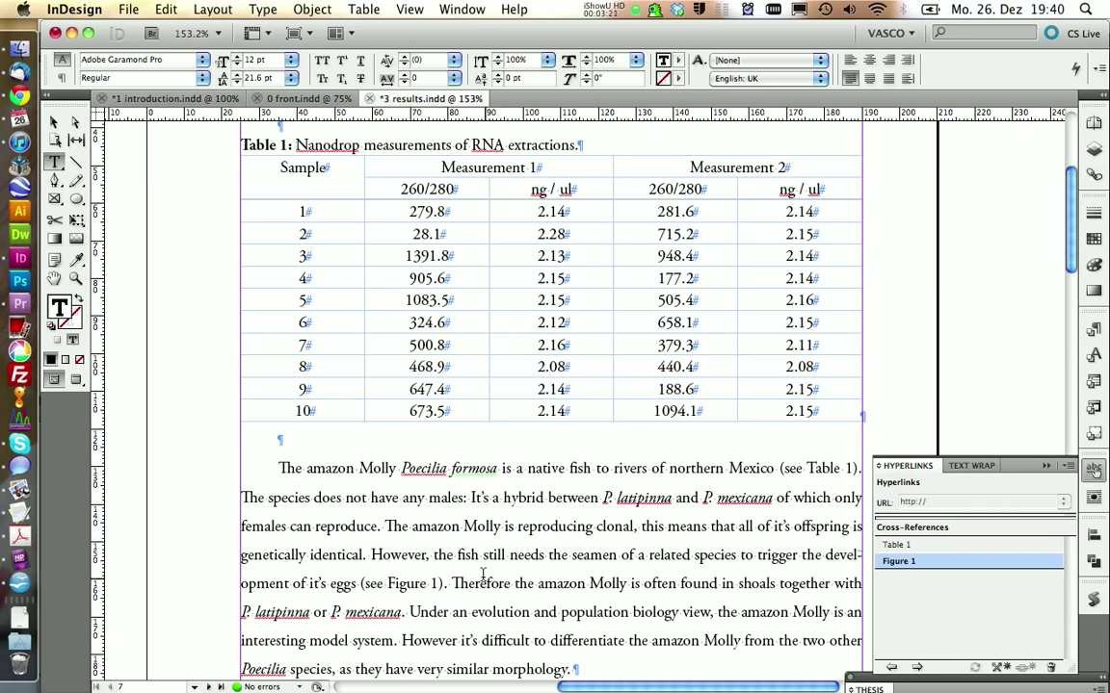
- Save 1 introduction.indd, then return to 3 results.indd and check the new figure cross-reference in the text
left_click(179, 99)
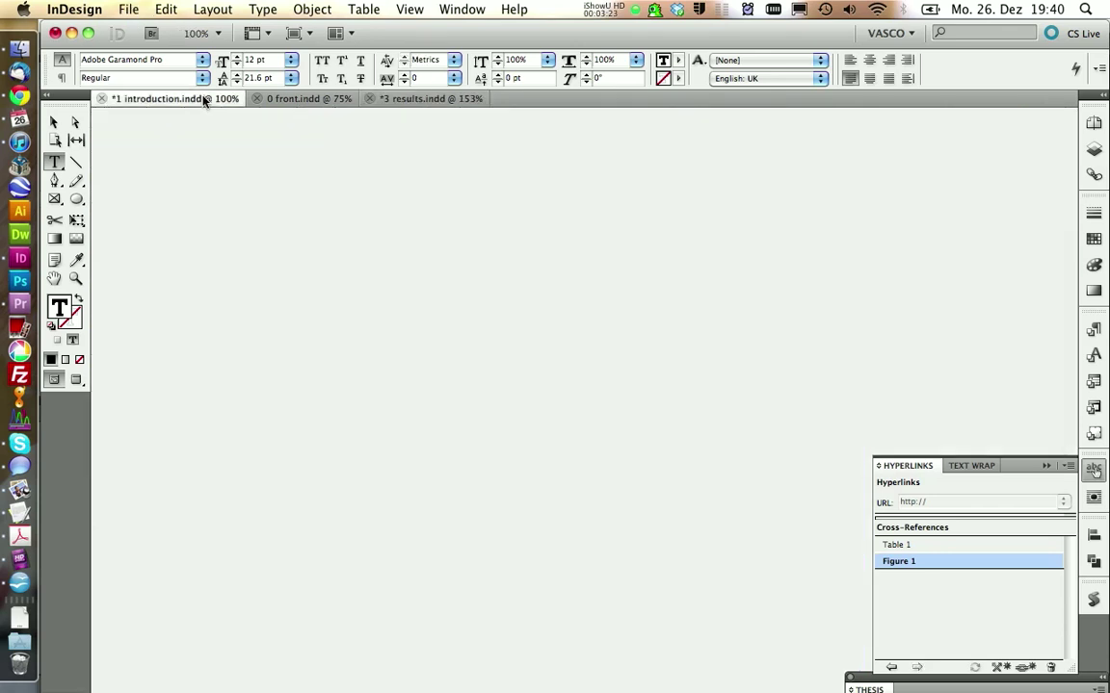
left_click(386, 98)
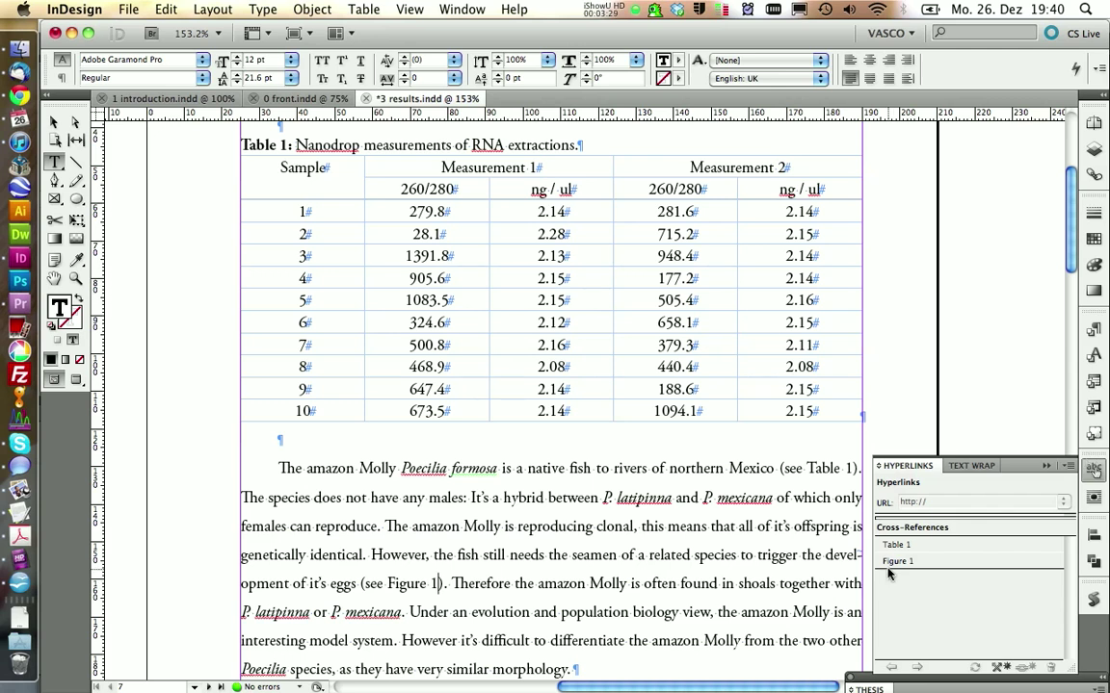
mouse_move(892, 568)
double_click(434, 584)
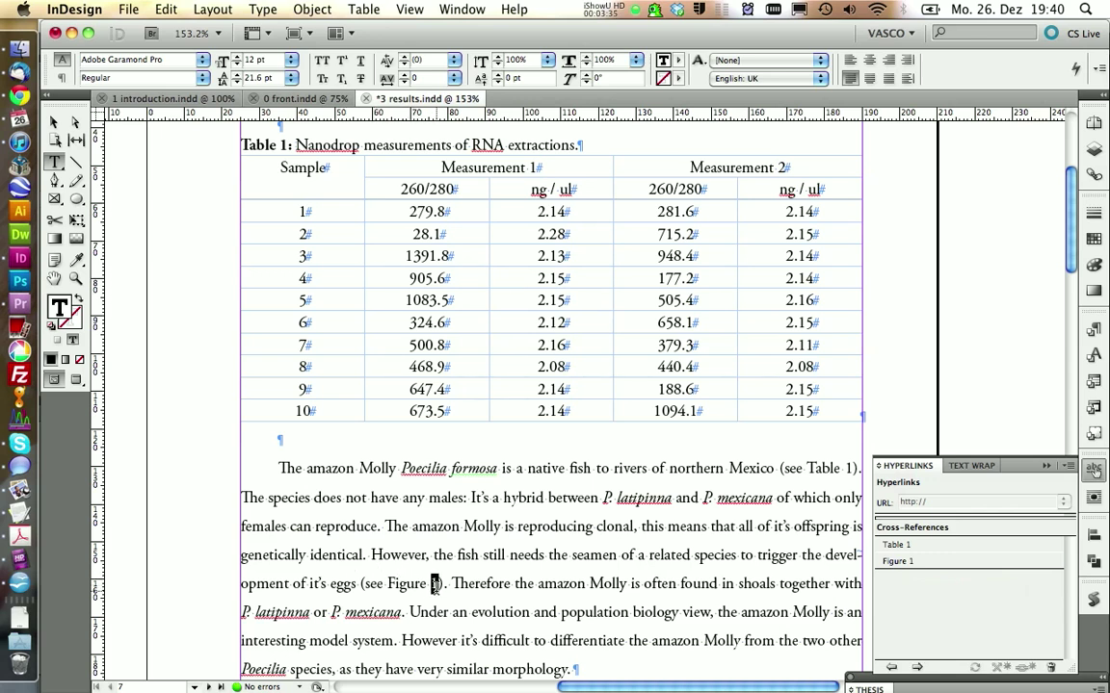
left_click(471, 510)
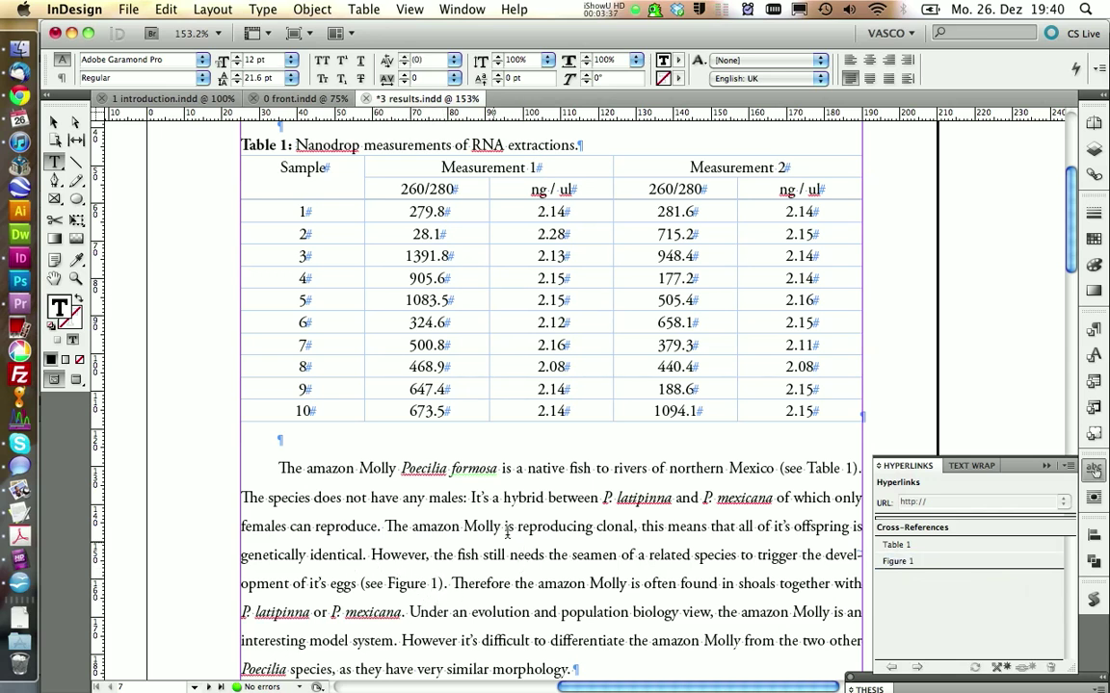
- Bring the THESIS book panel into view, select all documents from 0 front to 5 appendix and update all numbers
left_click_drag(867, 690, 367, 302)
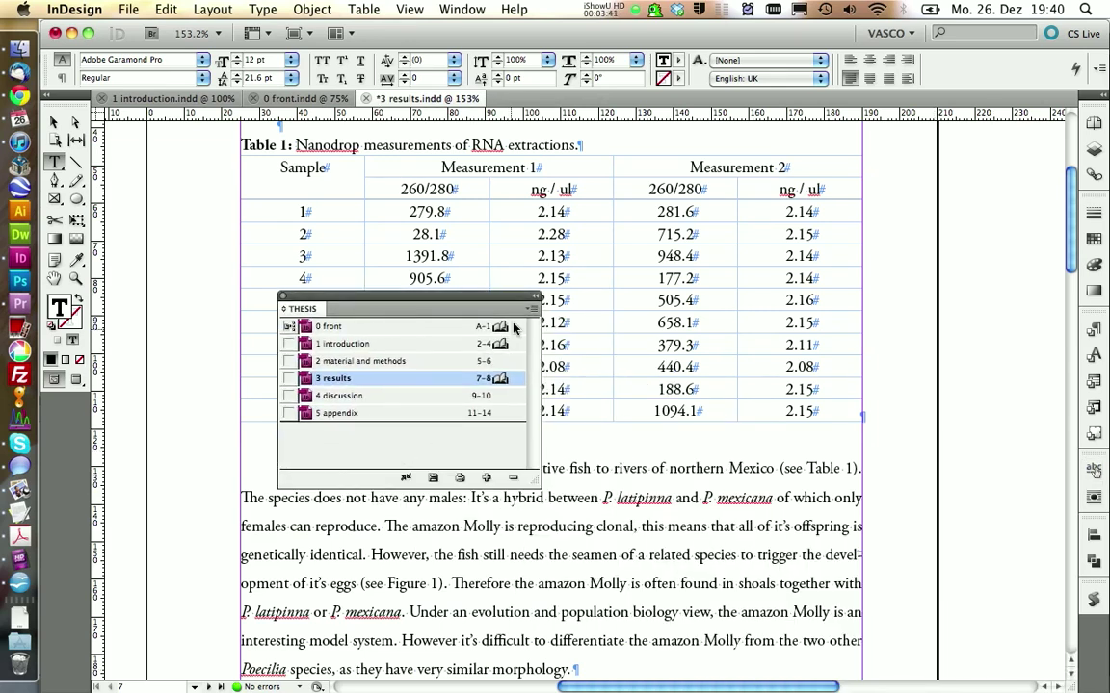
left_click(330, 331)
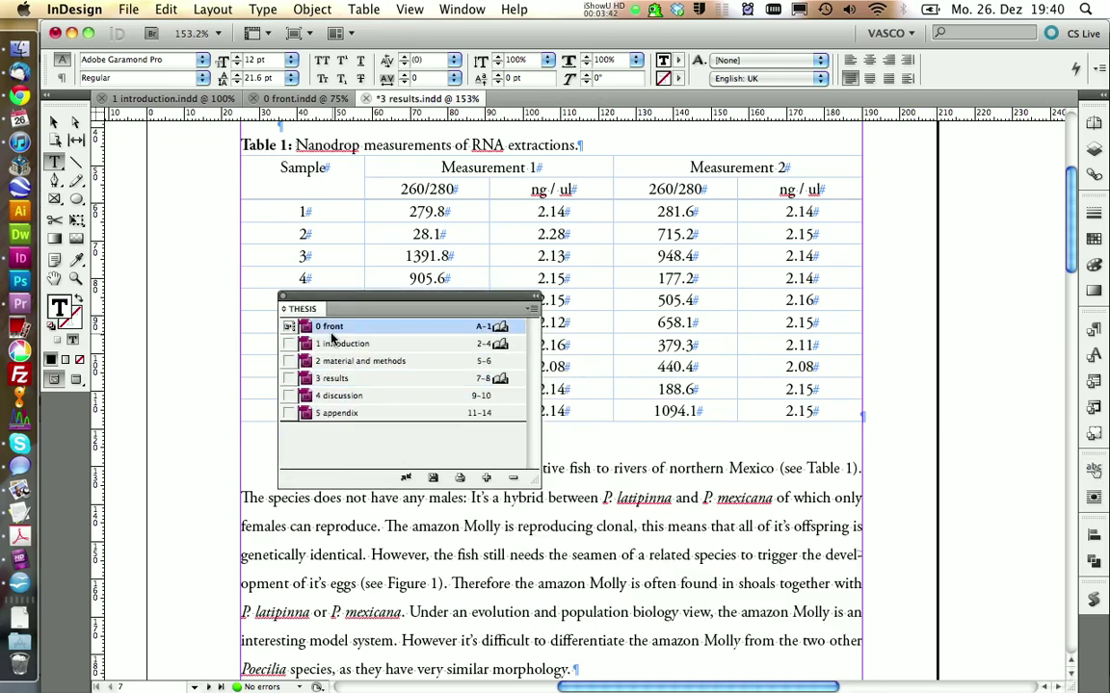
left_click(344, 414, "shift")
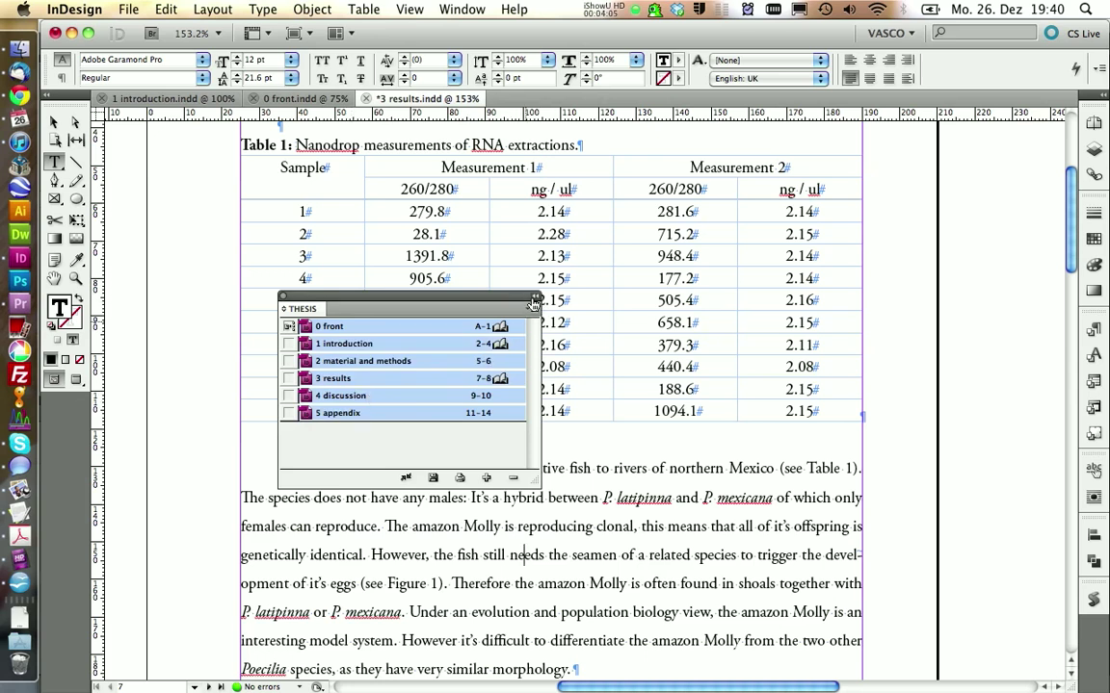
left_click(531, 308)
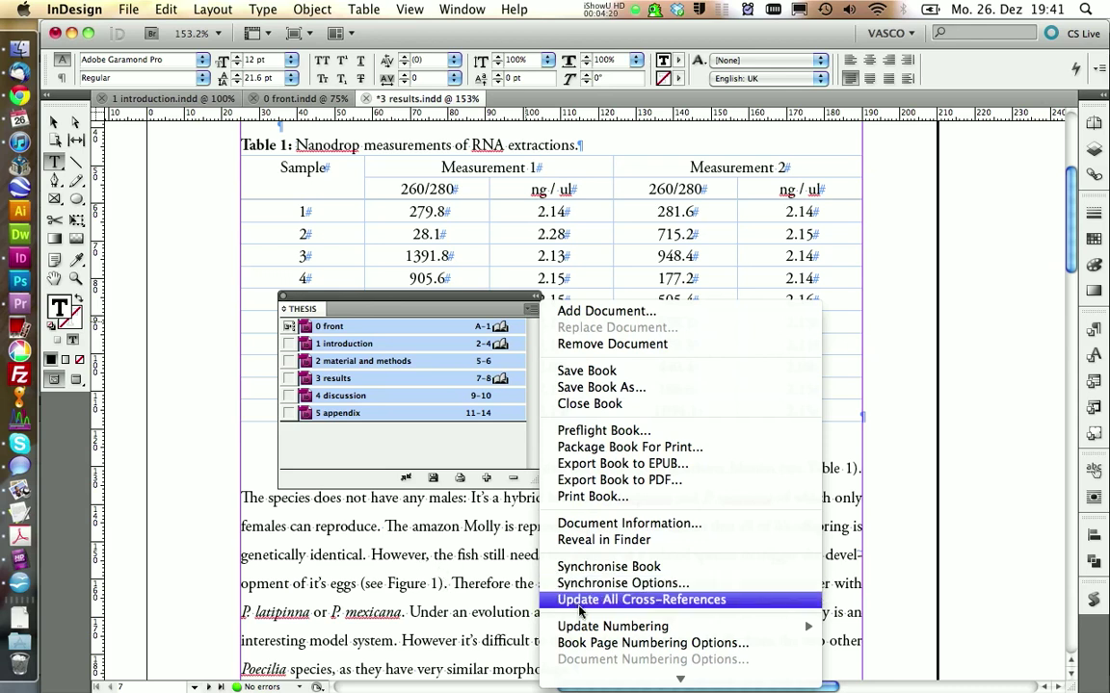
mouse_move(581, 626)
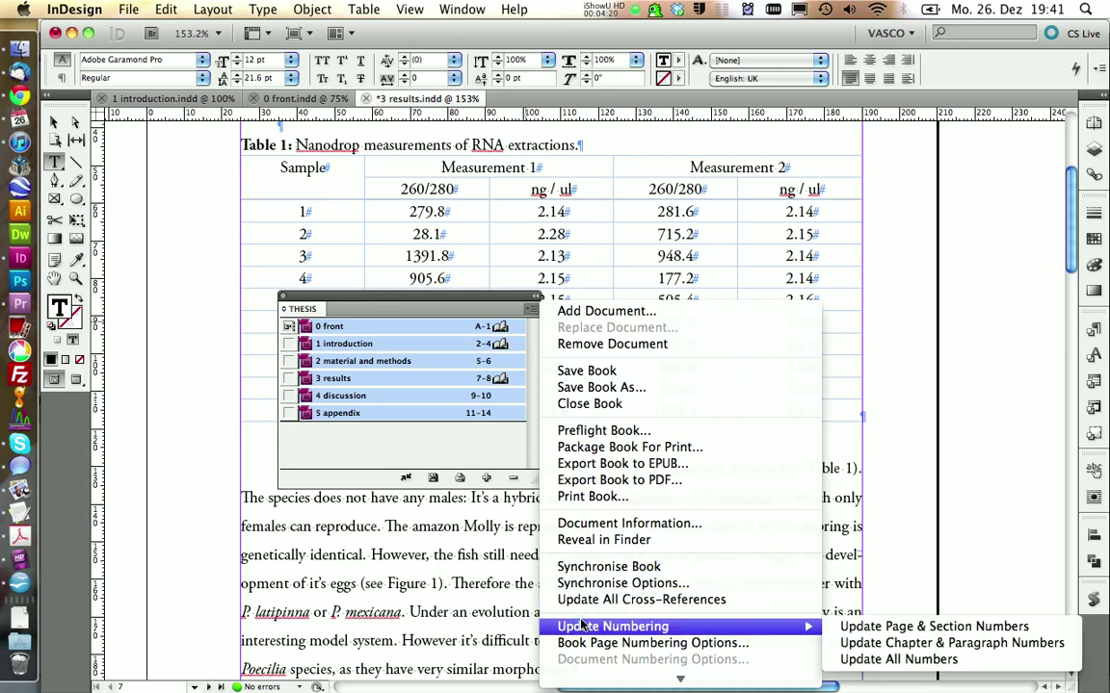
left_click(870, 660)
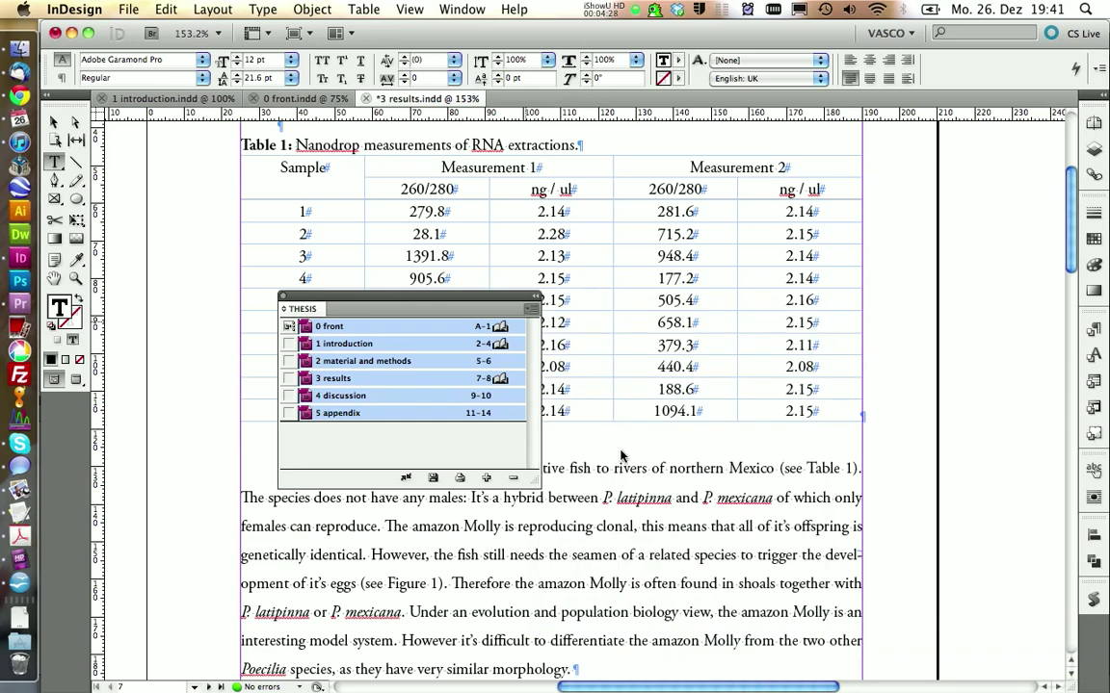
- Update all cross-references in the THESIS book and save the book, overwriting the existing file
left_click(529, 312)
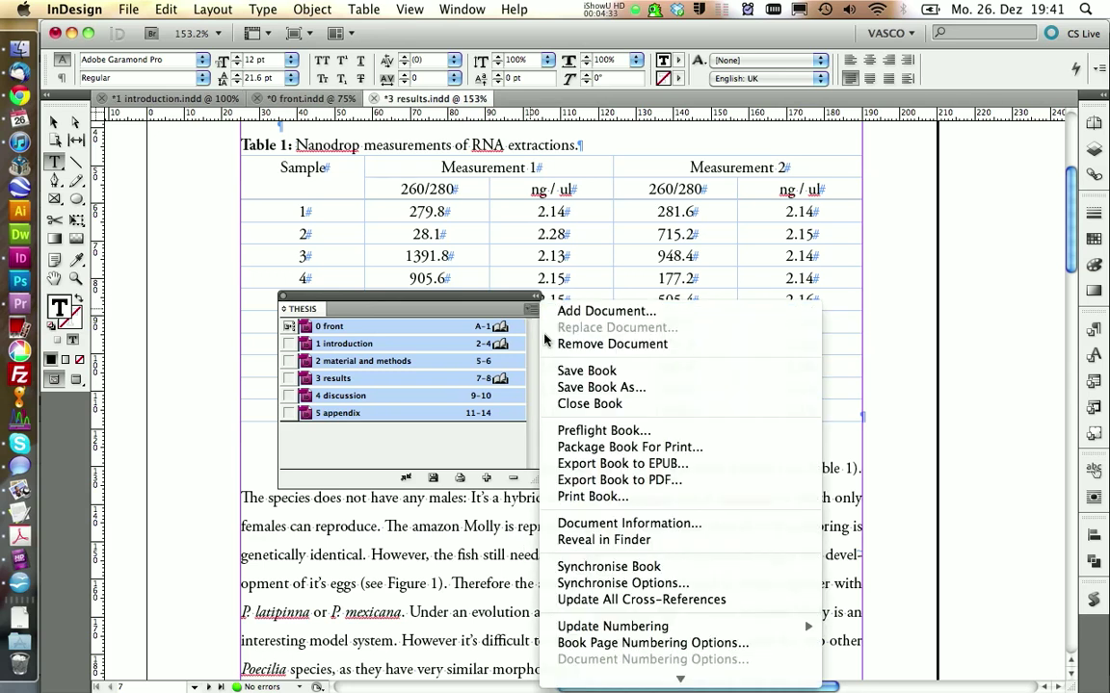
left_click(648, 602)
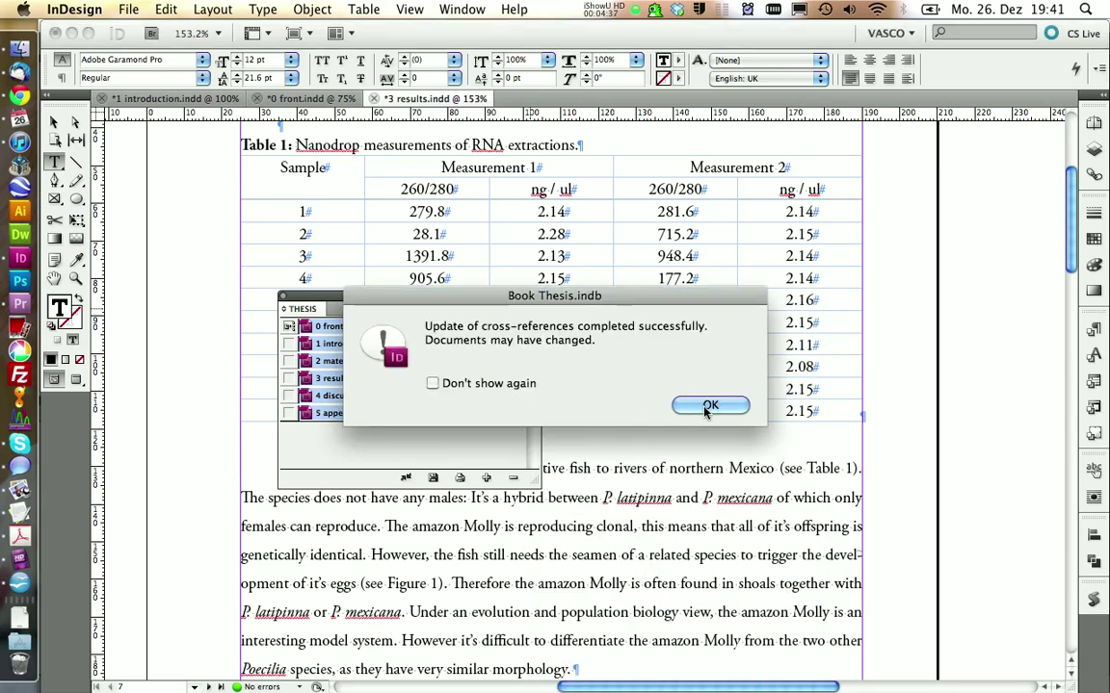
left_click(708, 407)
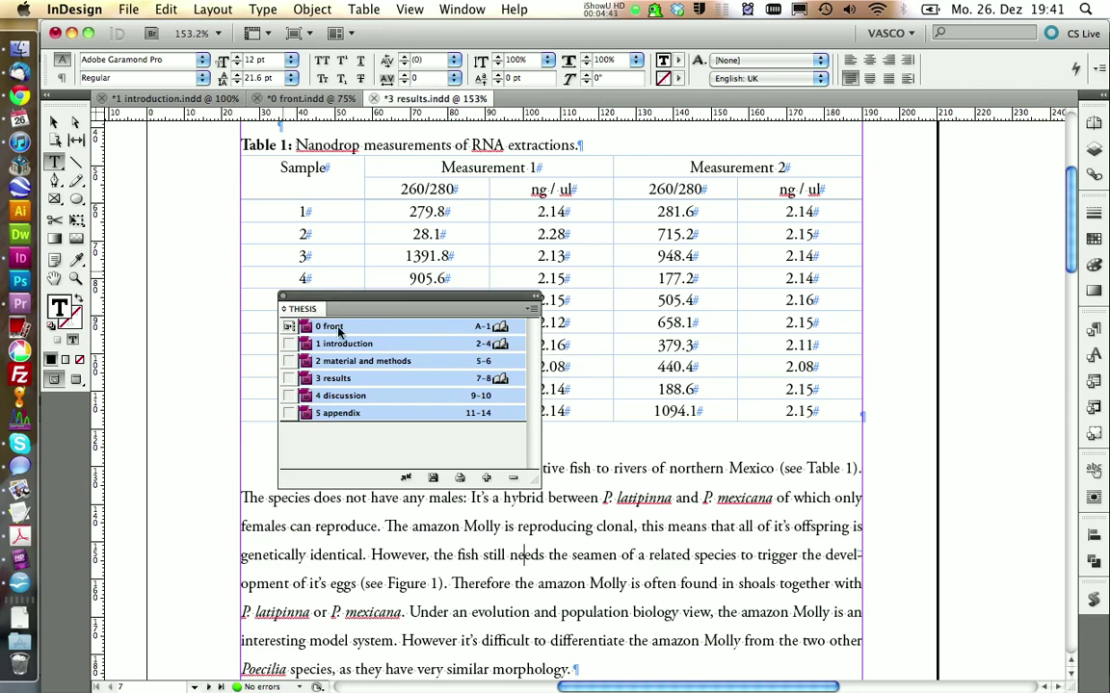
left_click(434, 477)
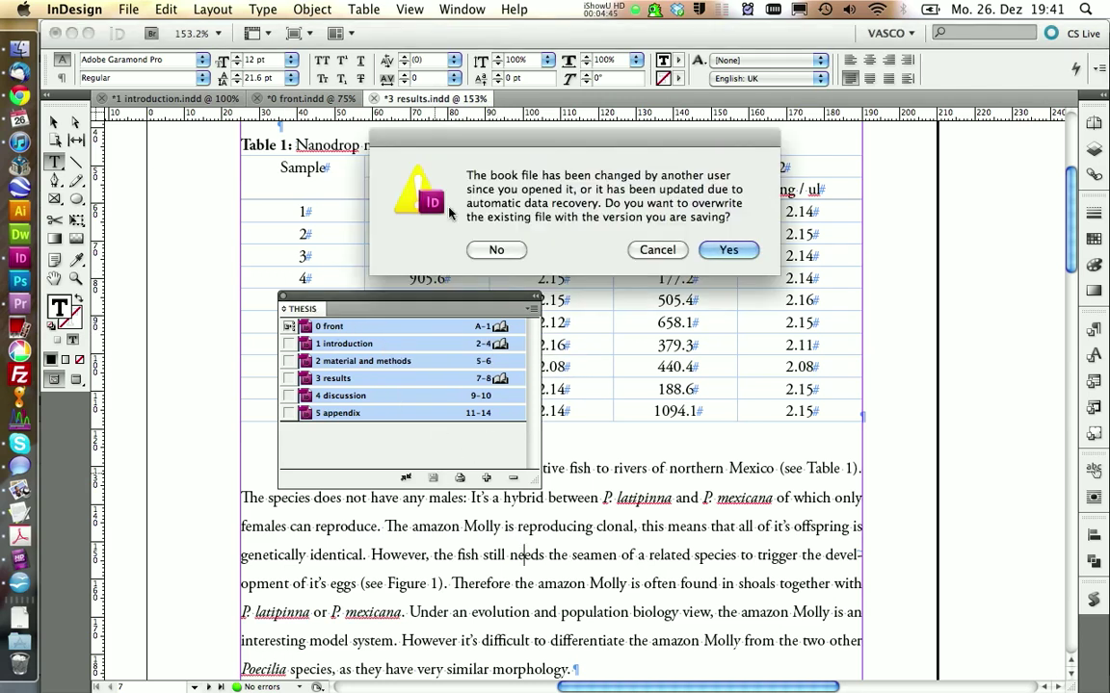
left_click(717, 253)
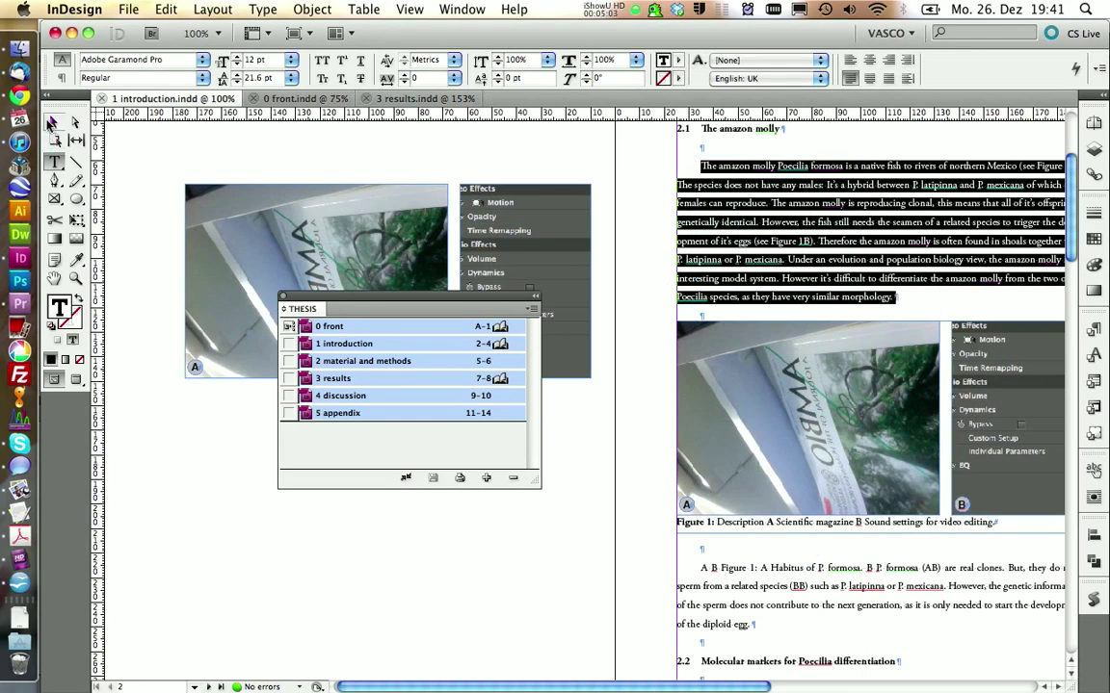
- Open 0 front from the THESIS book, go to the table of contents page and move the book panel clear of it
left_click(53, 121)
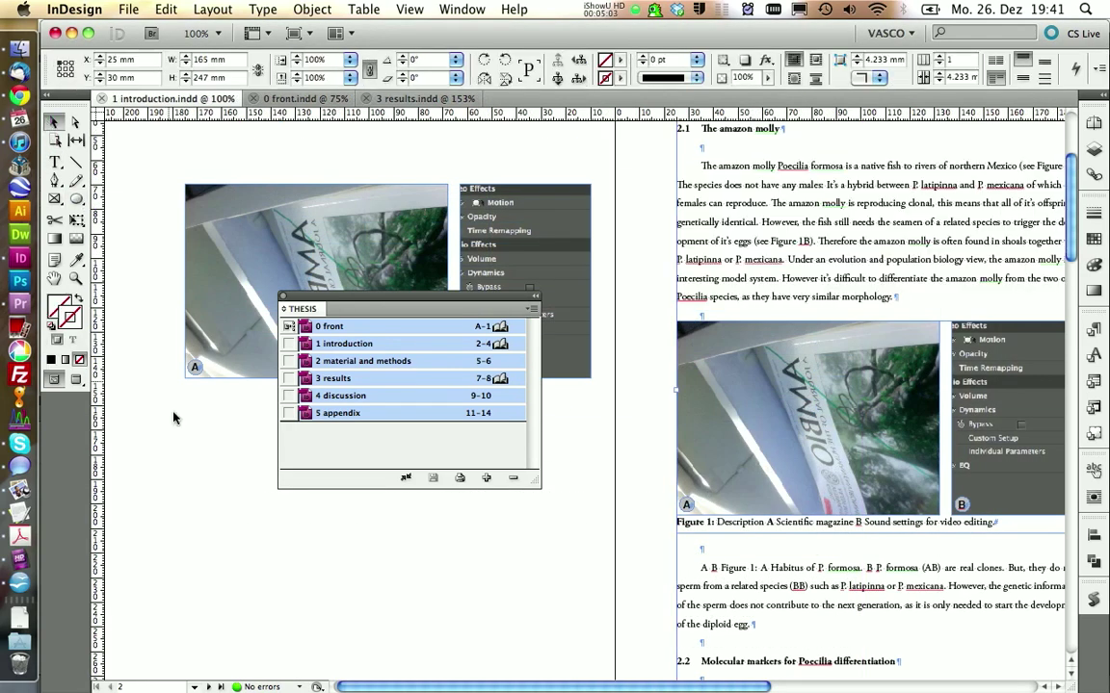
left_click(165, 445)
left_click(325, 430)
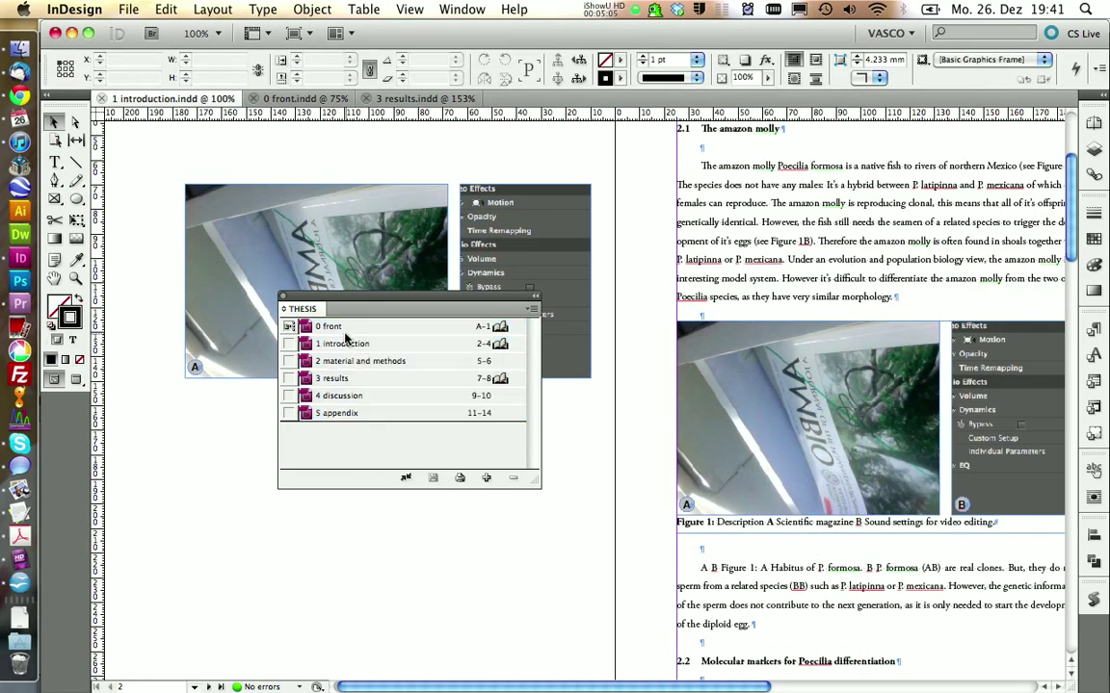
double_click(337, 328)
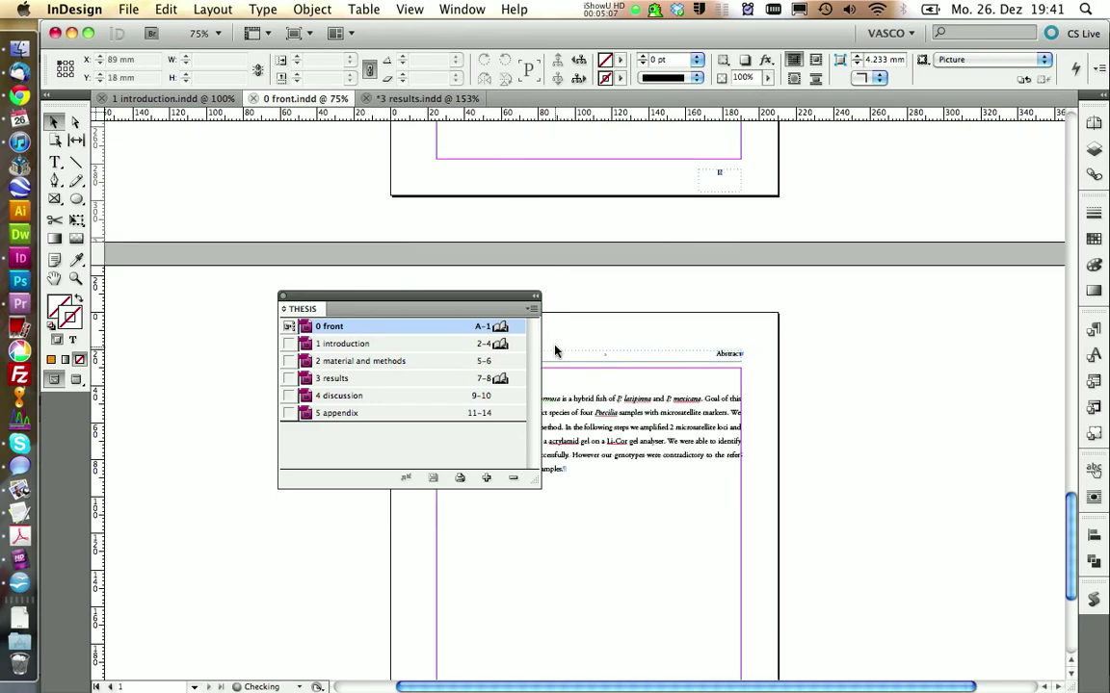
scroll(554, 350, "down", 15)
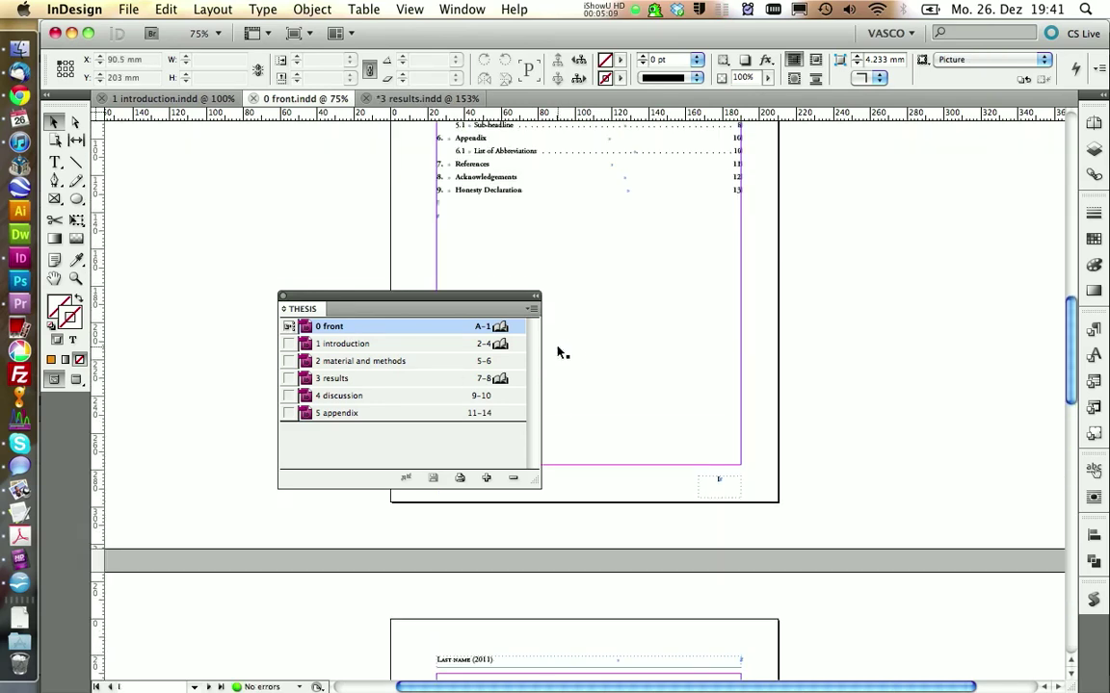
scroll(562, 352, "up", 5)
left_click_drag(450, 309, 838, 484)
- Update the table of contents in 0 front.indd and save the document
double_click(537, 221)
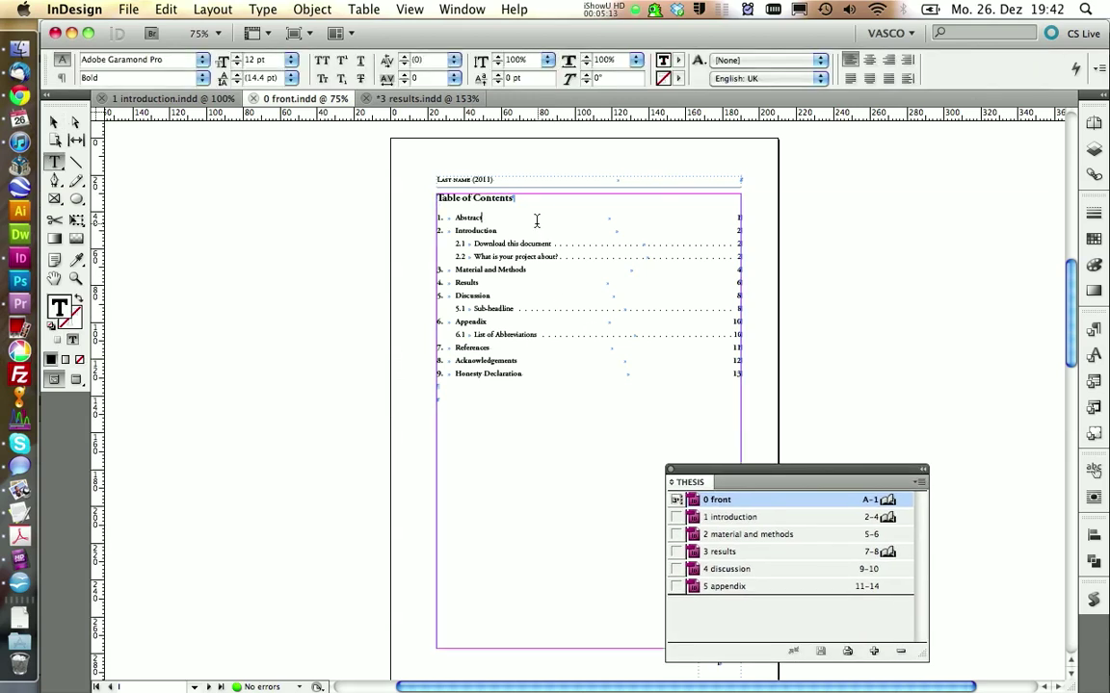
left_click(227, 9)
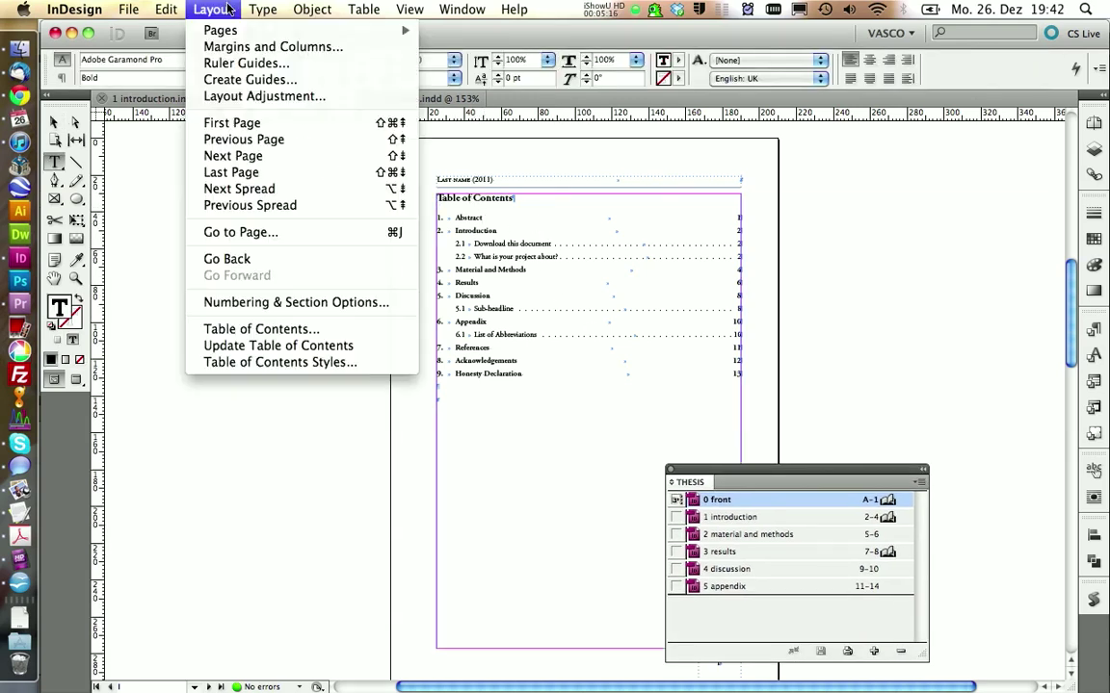
left_click(269, 347)
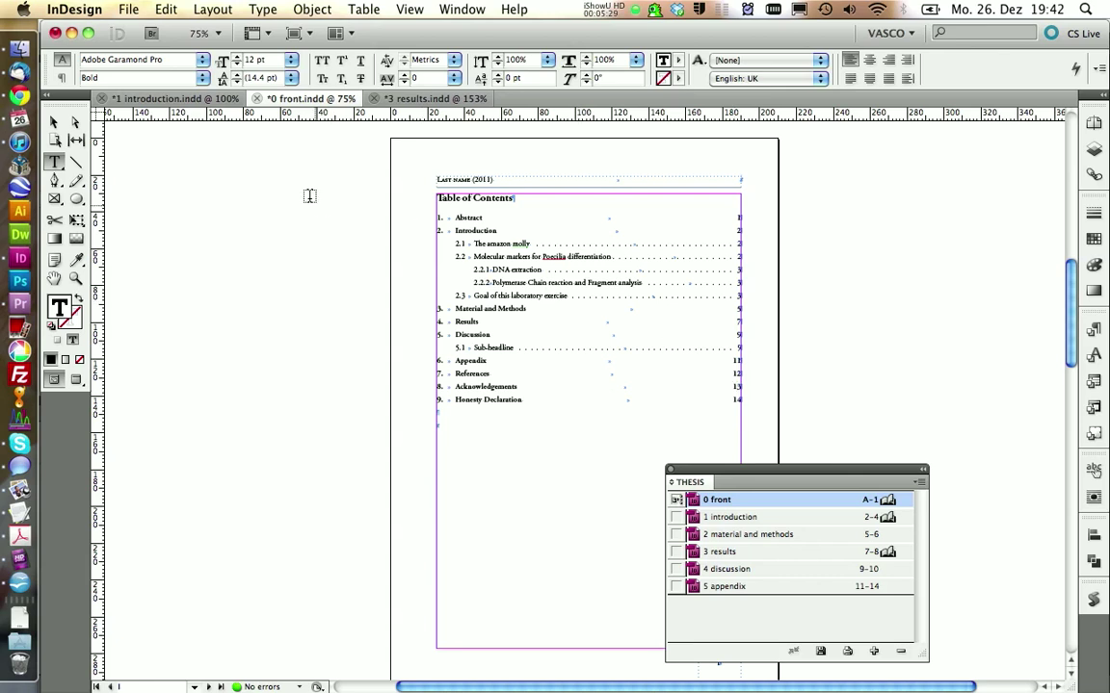
key("super+s")
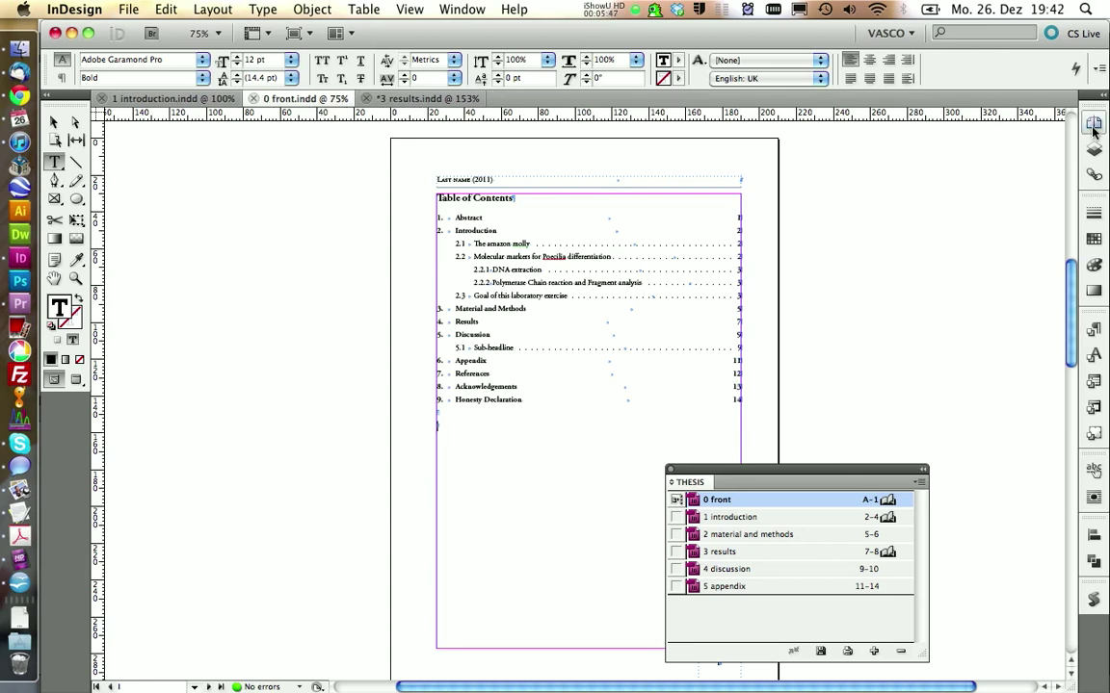
- Open the x-Table_box_template master page of 0 front.indd and examine its equation, quotation and code boxes up close
key("super+F12")
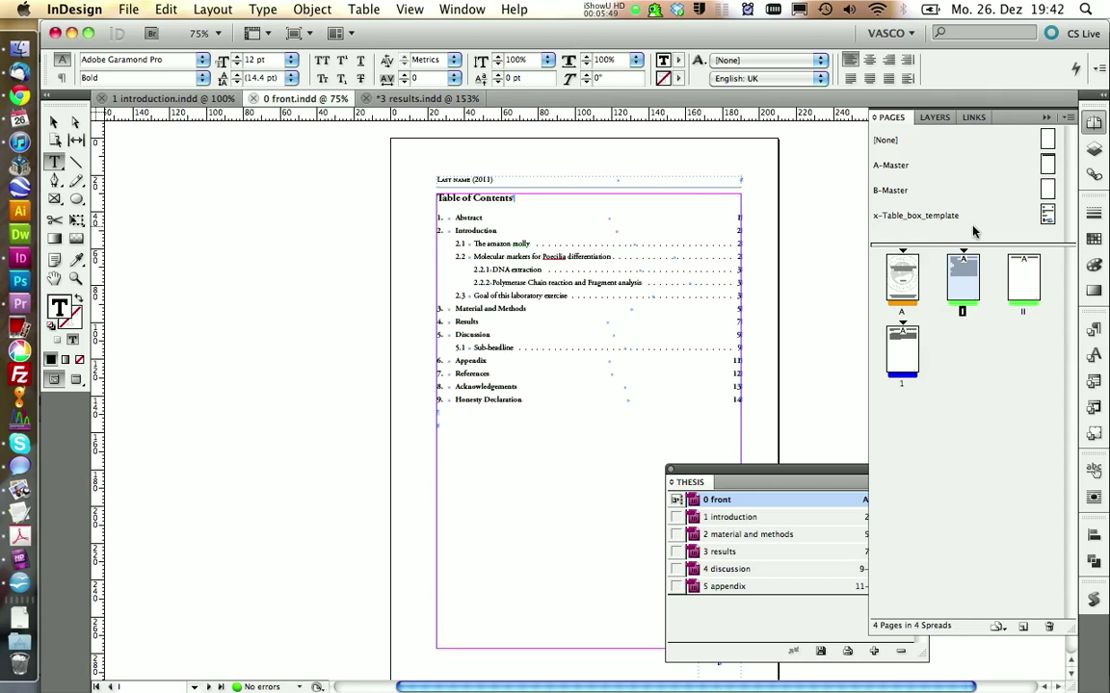
double_click(917, 216)
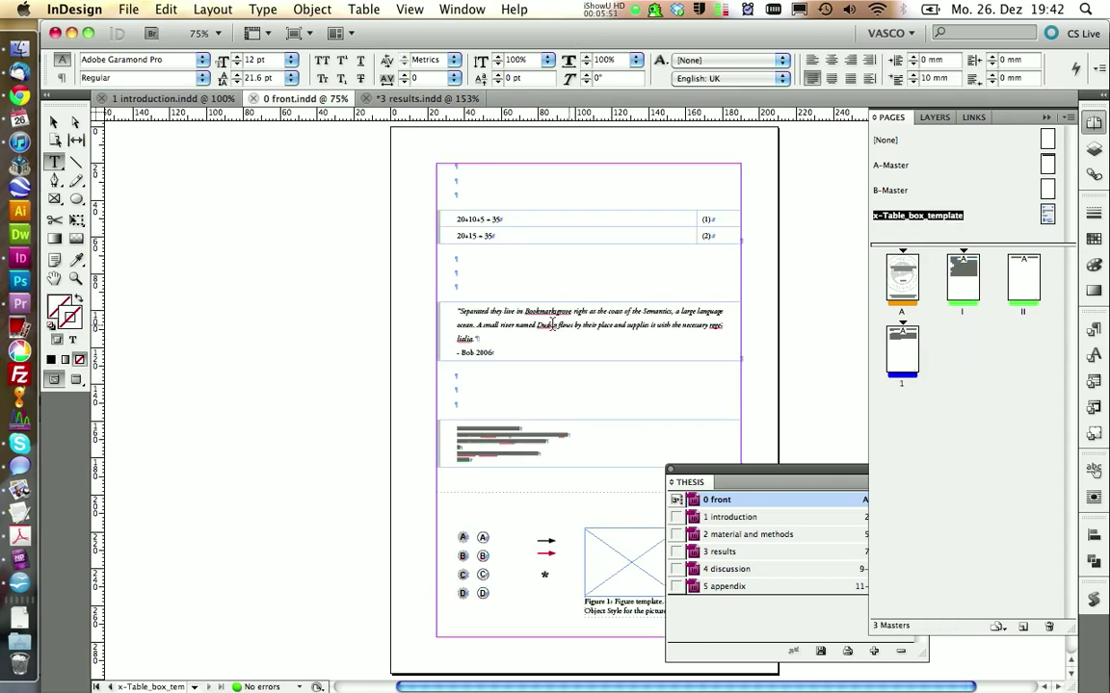
left_click(75, 279)
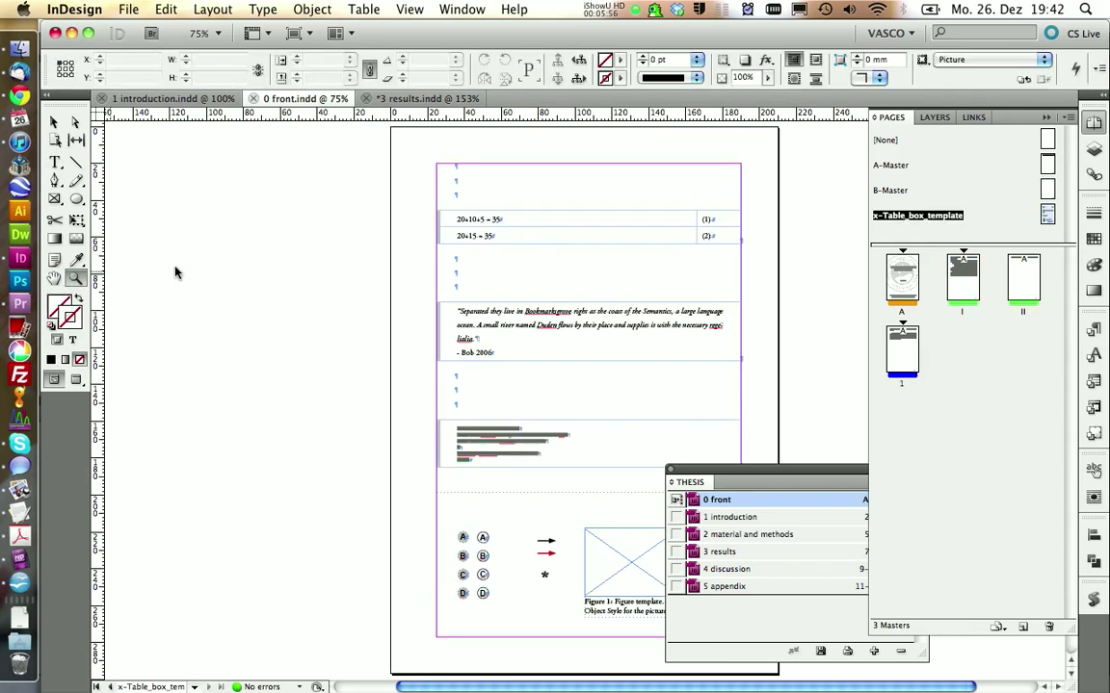
left_click_drag(340, 170, 758, 335)
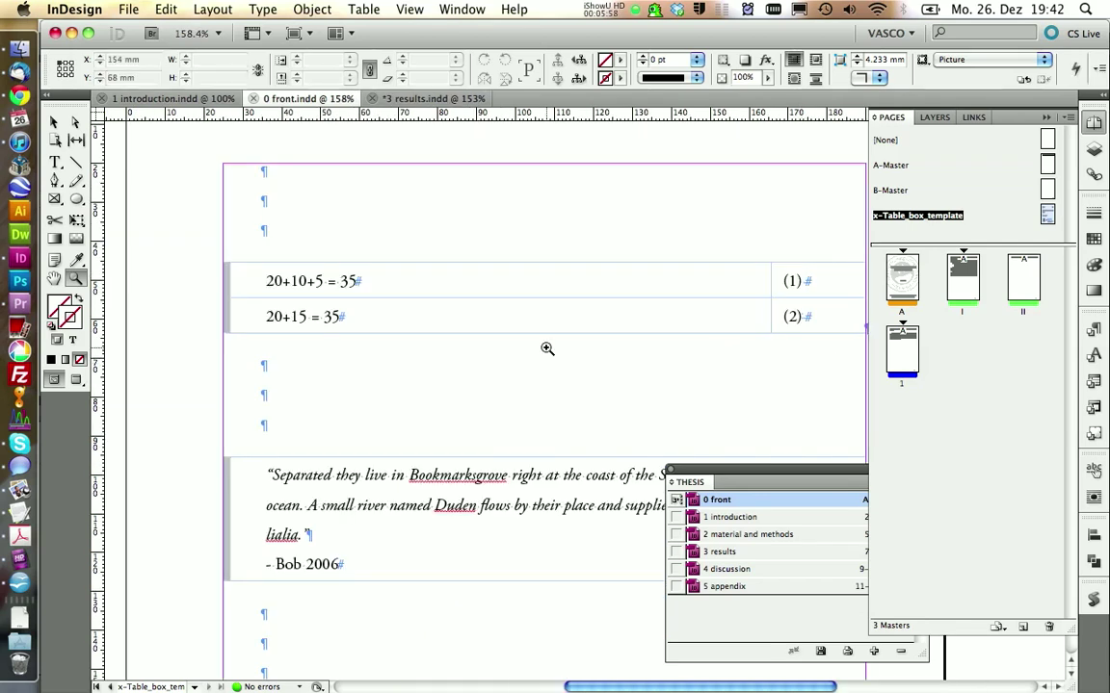
scroll(435, 363, "down", 2)
scroll(435, 363, "down", 4)
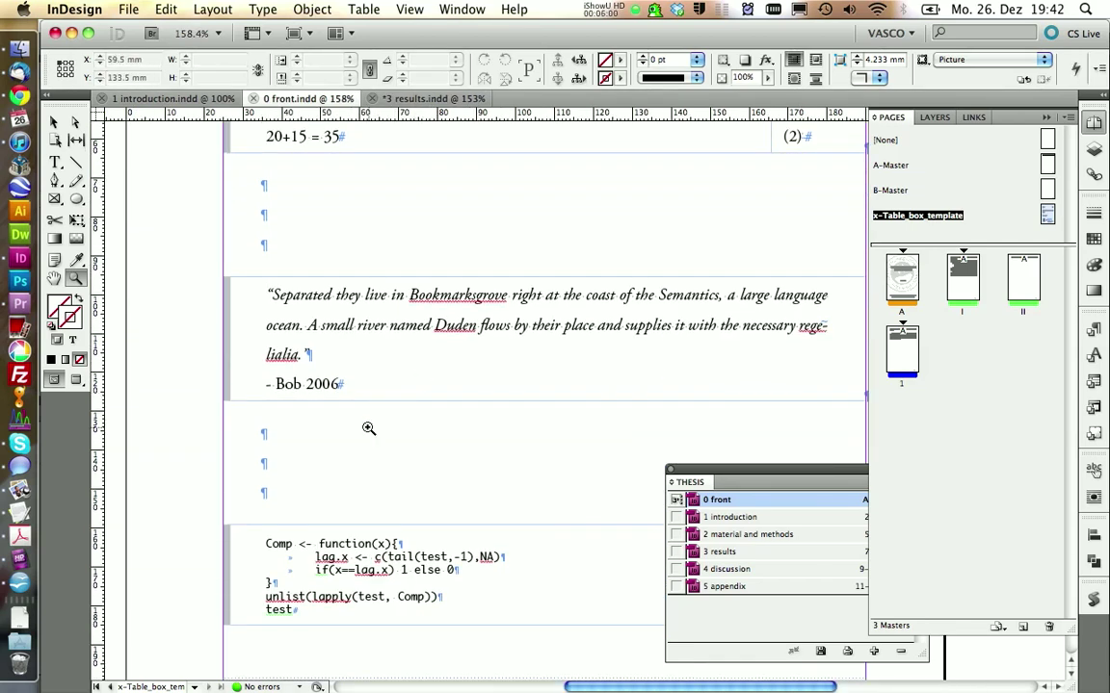
scroll(309, 463, "up", 1)
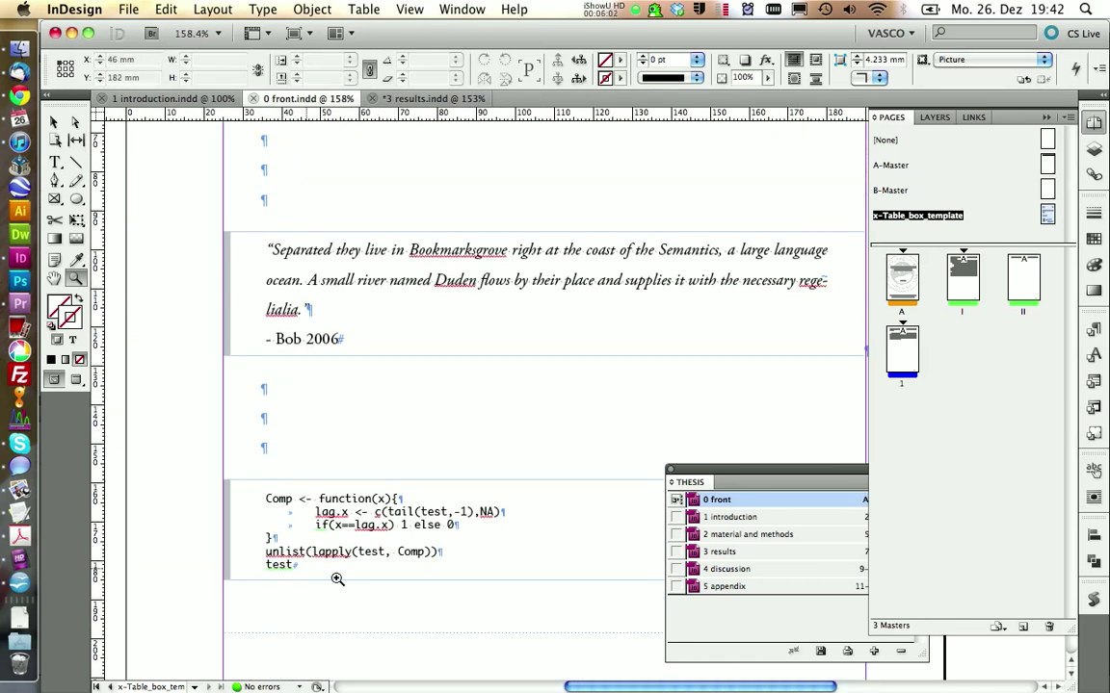
scroll(263, 452, "up", 1)
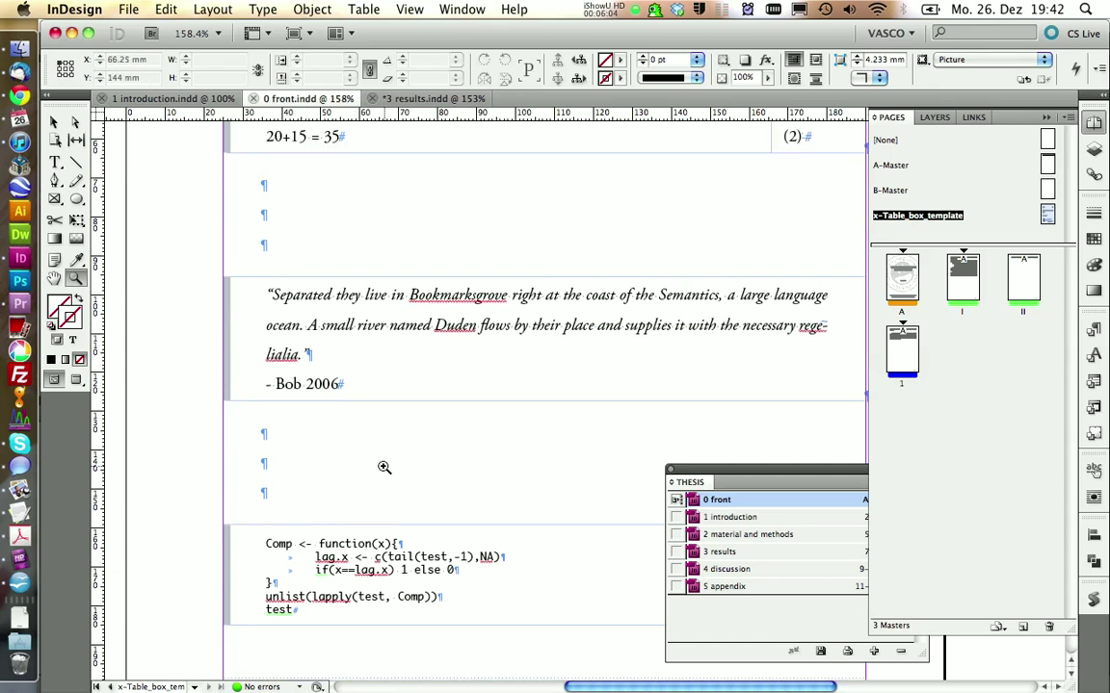
scroll(347, 421, "up", 2)
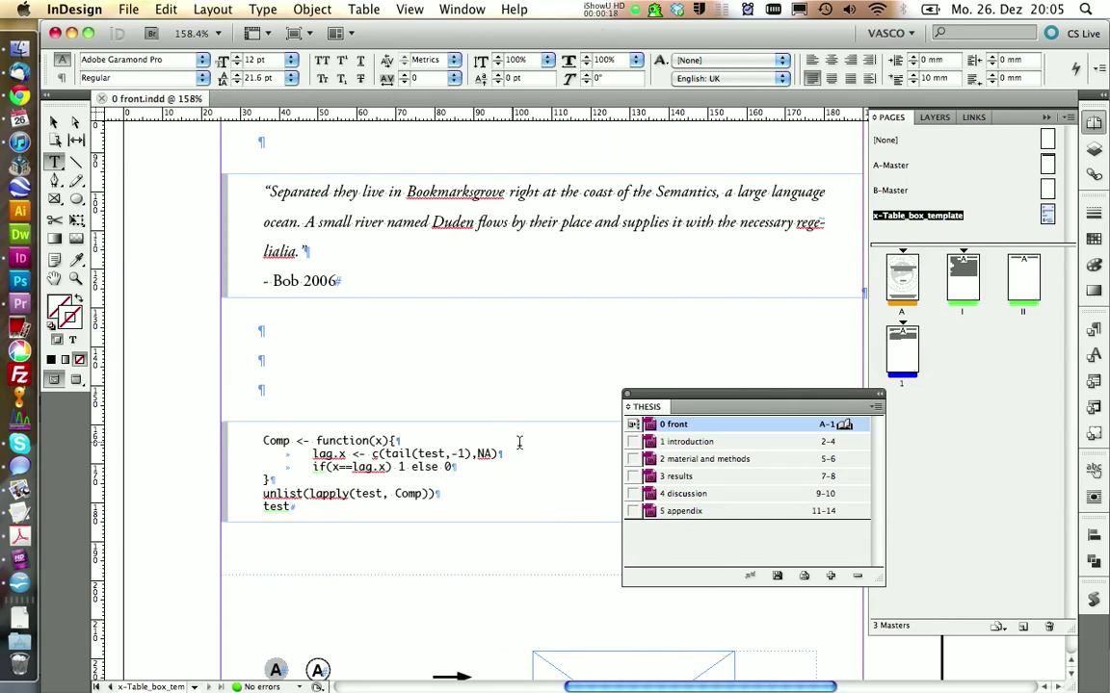
- Open 5 appendix from the THESIS book and import references.csv from the 1 original_data folder into OpenOffice Calc, separated by tab and comma
double_click(670, 511)
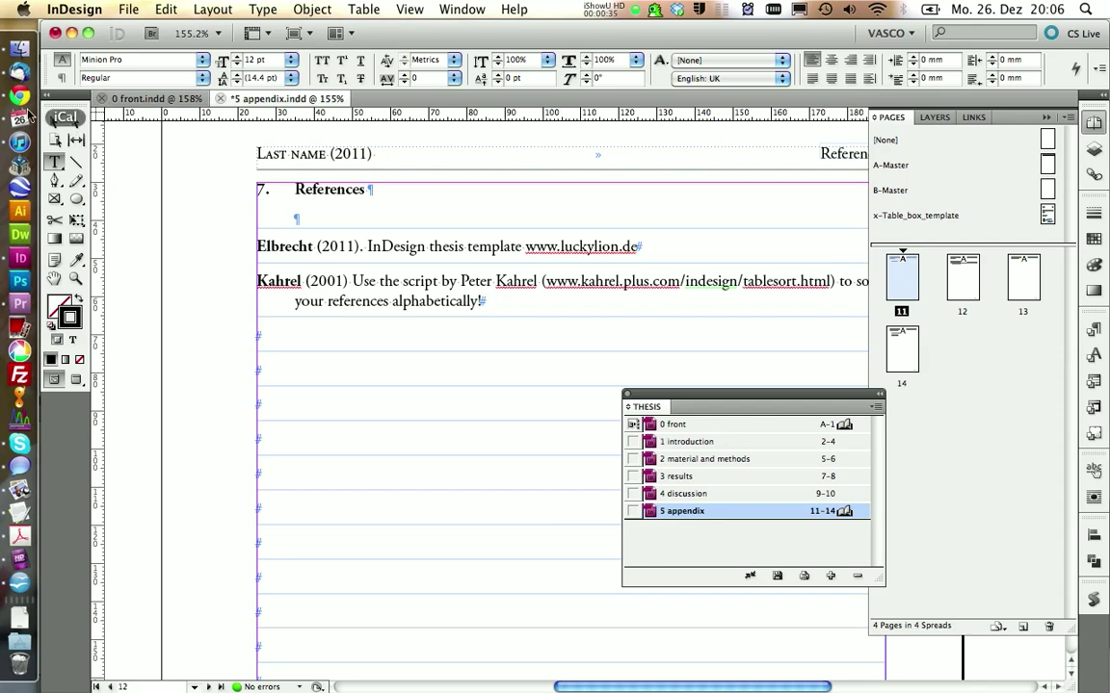
left_click(19, 46)
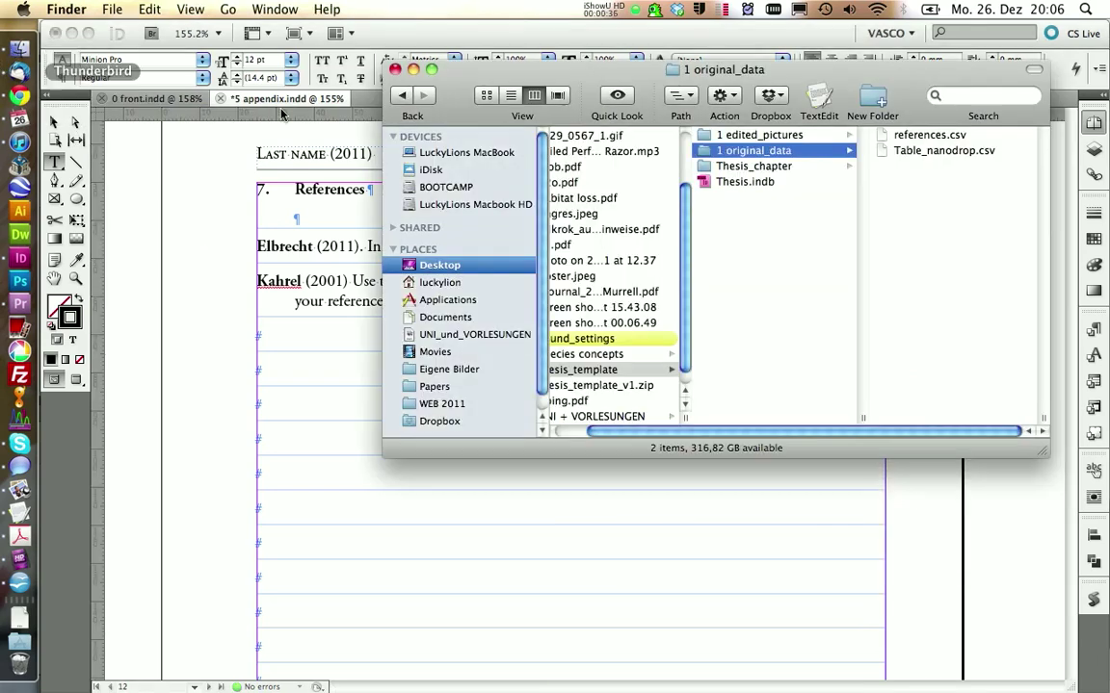
left_click(917, 142)
left_click_drag(717, 141, 19, 527)
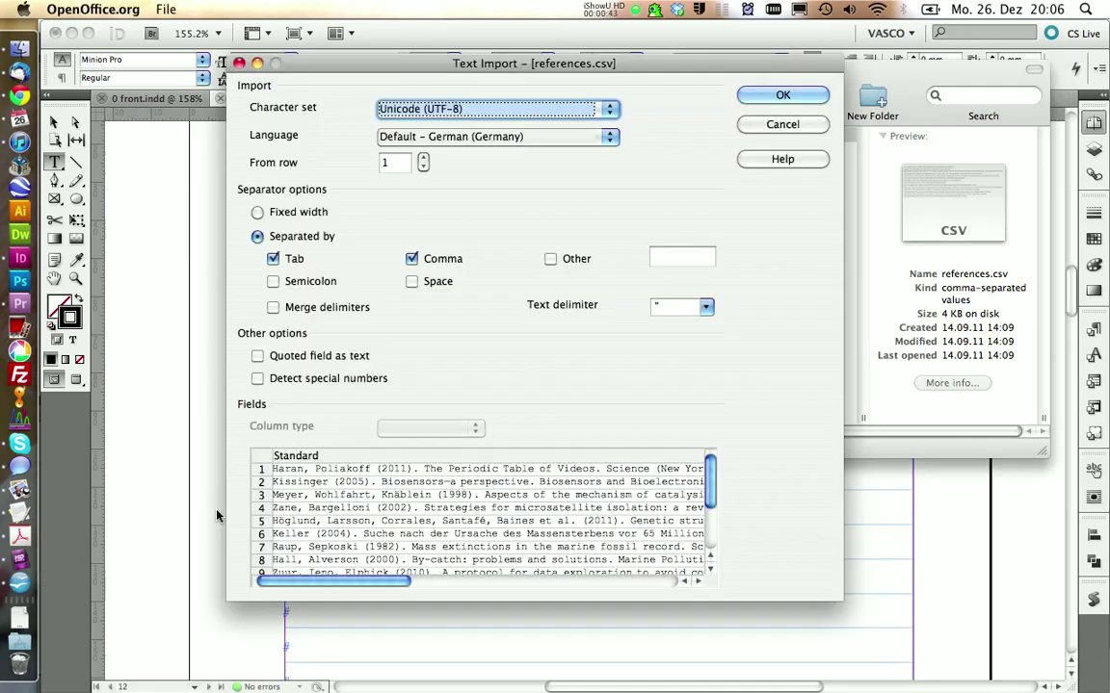
left_click(744, 95)
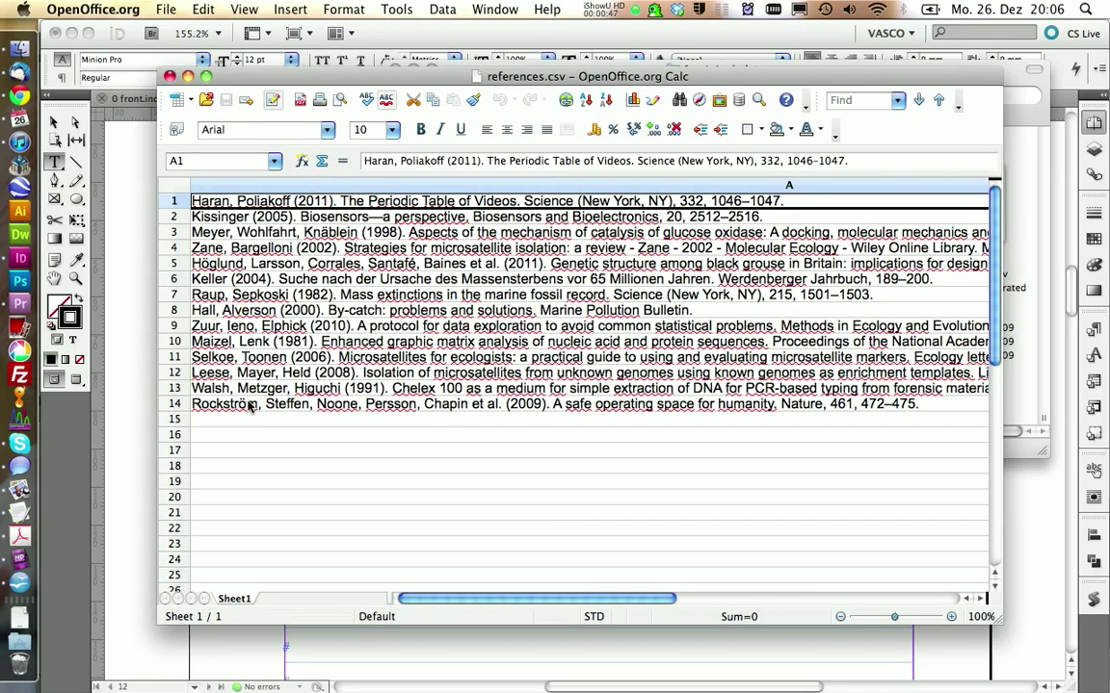
- Copy the references in A1:A14 and paste them into the empty rows of the References table in 5 appendix.indd
left_click(249, 405)
left_click(270, 204, "shift")
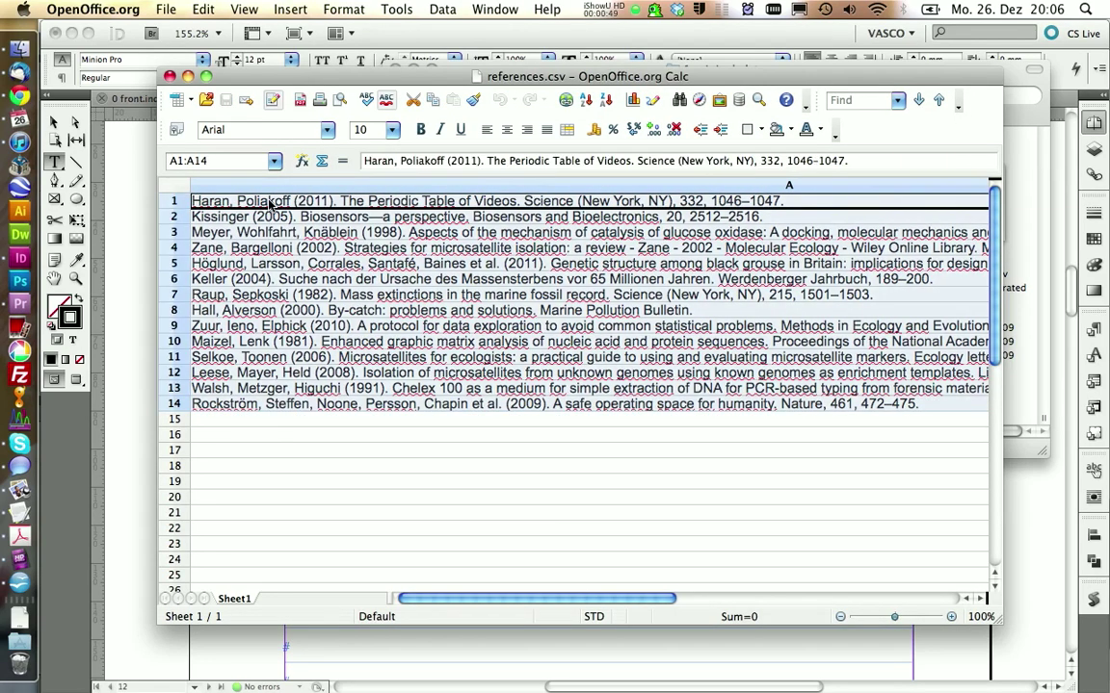
left_click(118, 253)
left_click(289, 327)
left_click_drag(289, 327, 324, 355)
key("super+v")
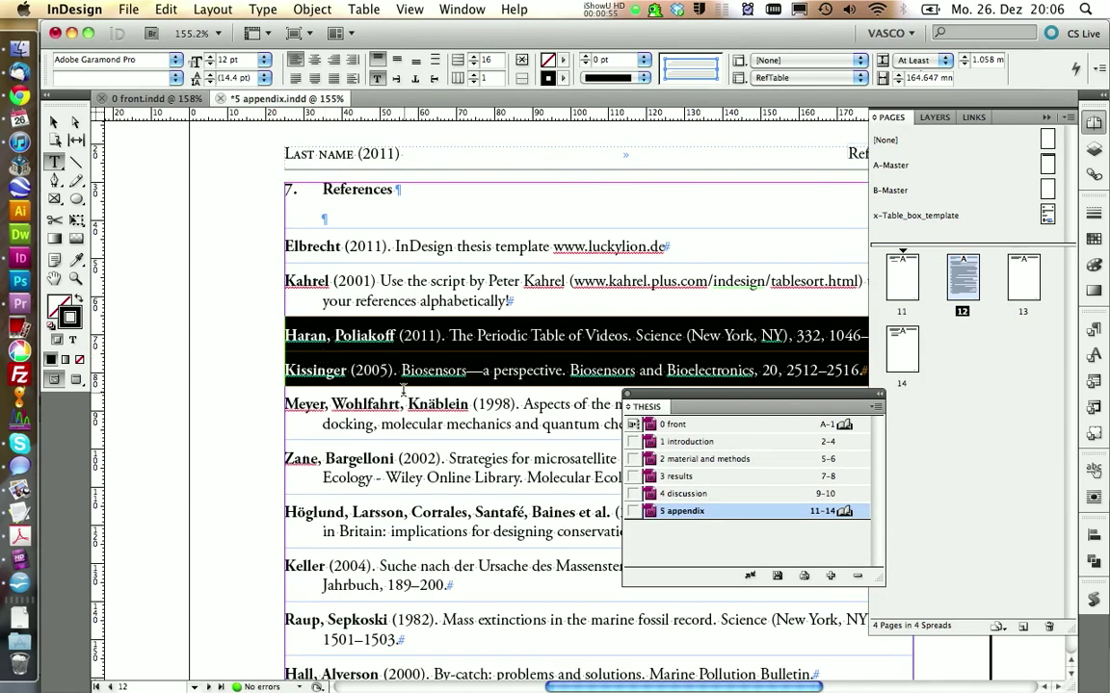
left_click(403, 386)
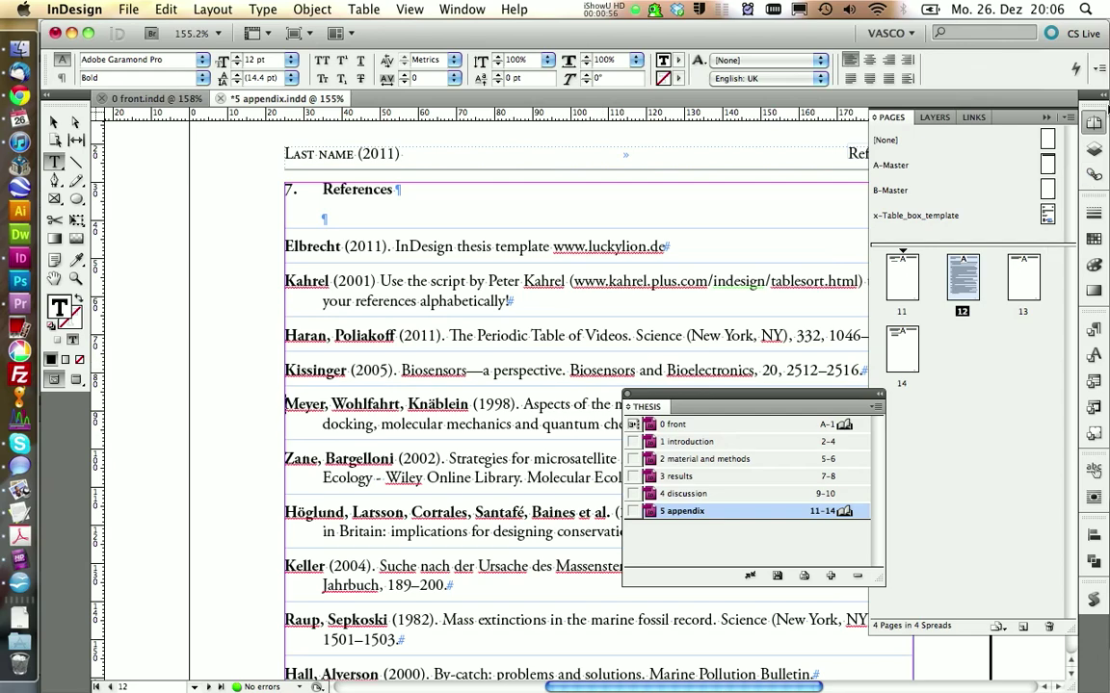
- Examine the filled References list, move the book panel clear of it and highlight the tablesort.html web address in the second reference
left_click(1096, 124)
scroll(901, 335, "down", 15)
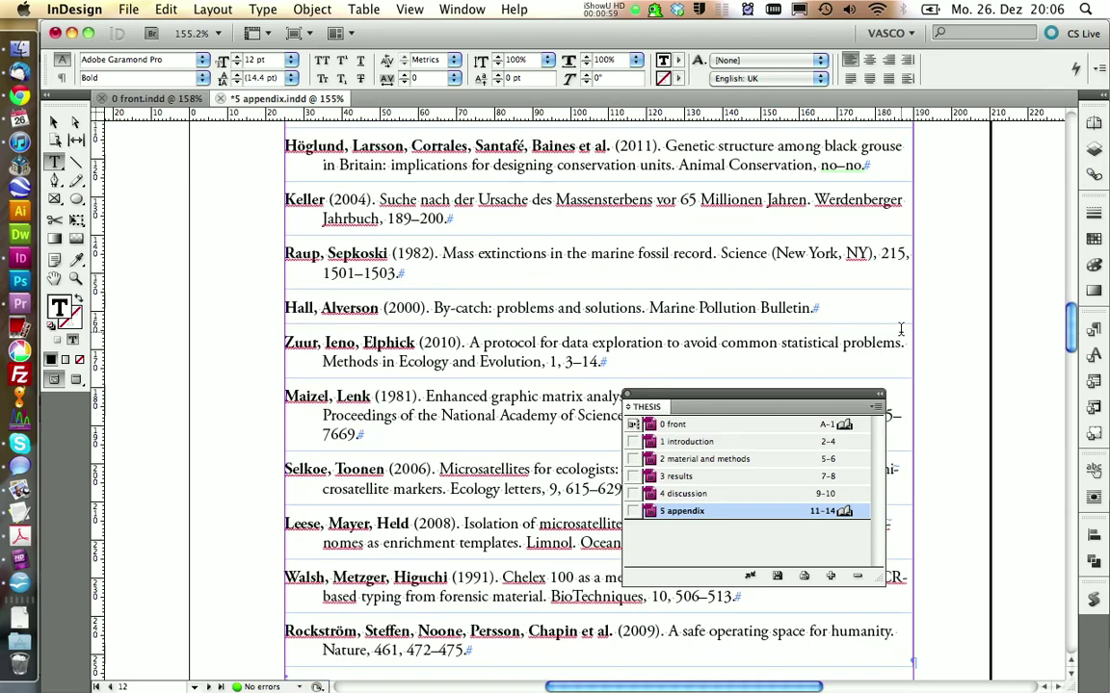
scroll(901, 328, "up", 15)
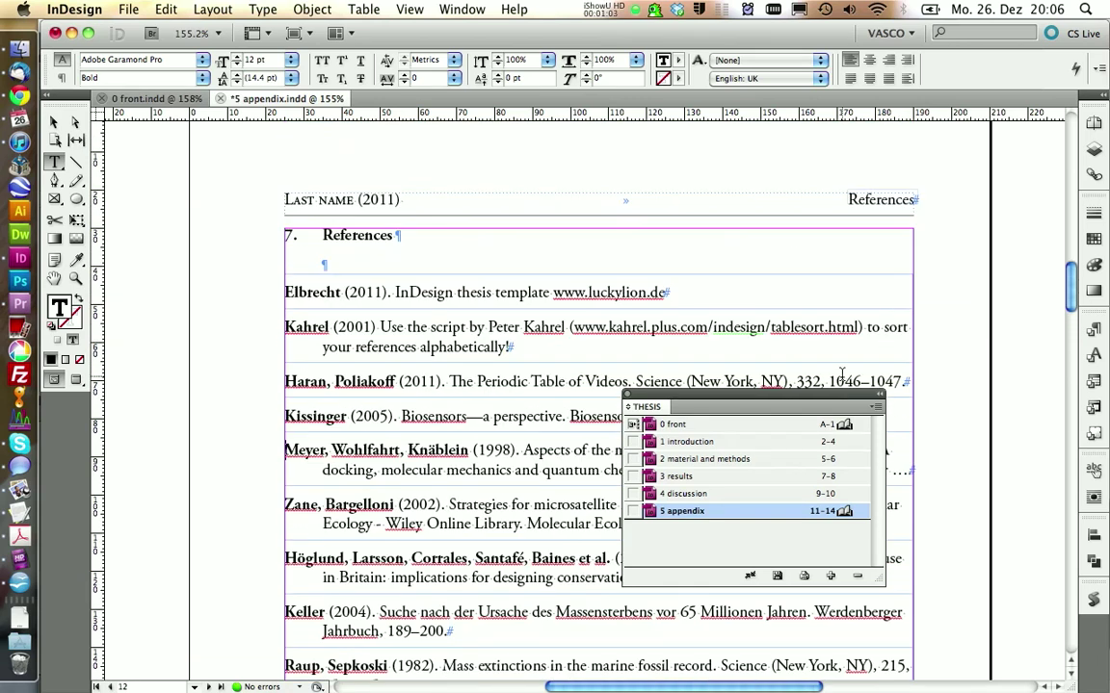
left_click_drag(800, 395, 875, 535)
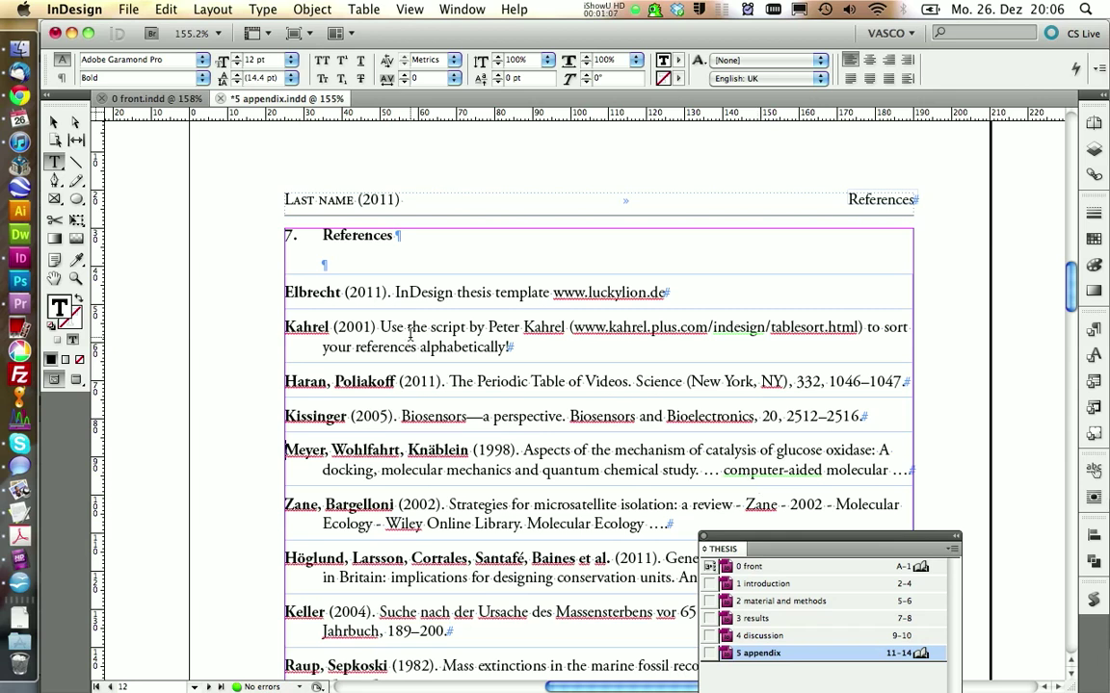
left_click_drag(333, 326, 287, 331)
left_click_drag(574, 327, 857, 327)
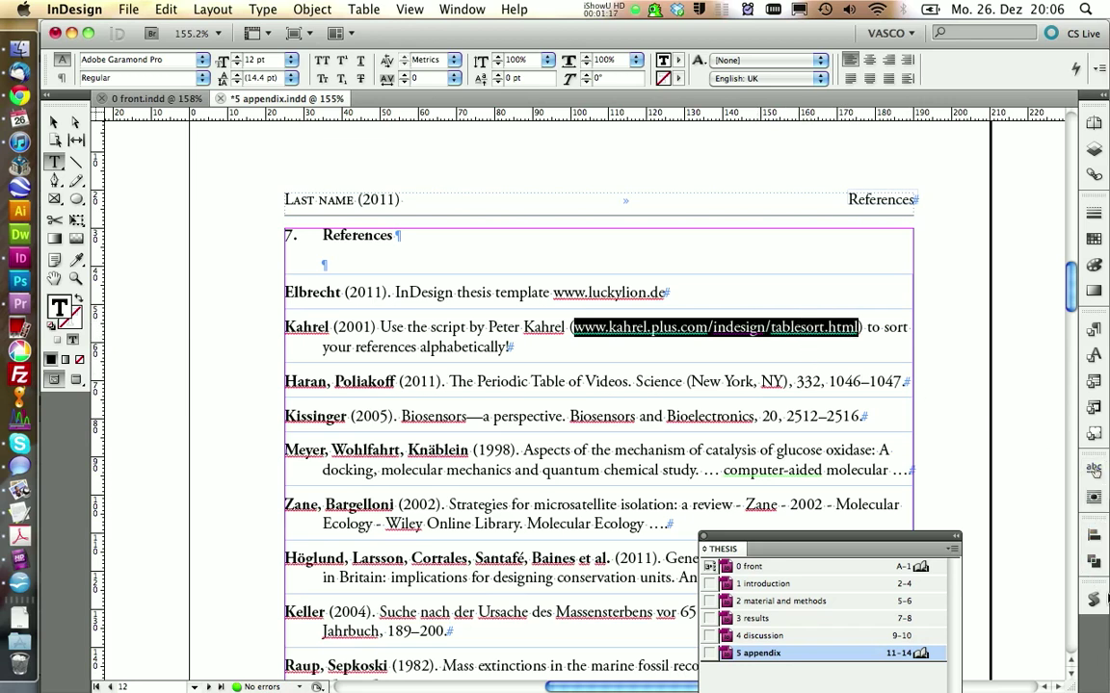
- Sort the References table in ascending order on column 1 with the tablesort.jsx script, ignoring case, and save the document
left_click(1096, 600)
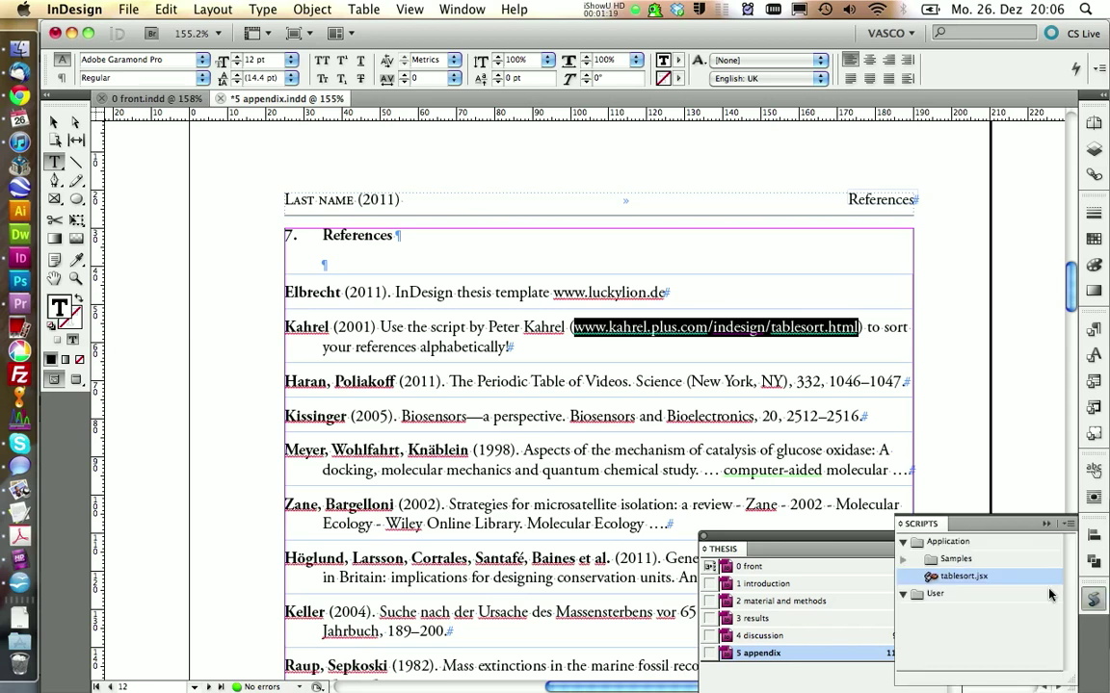
left_click(496, 289)
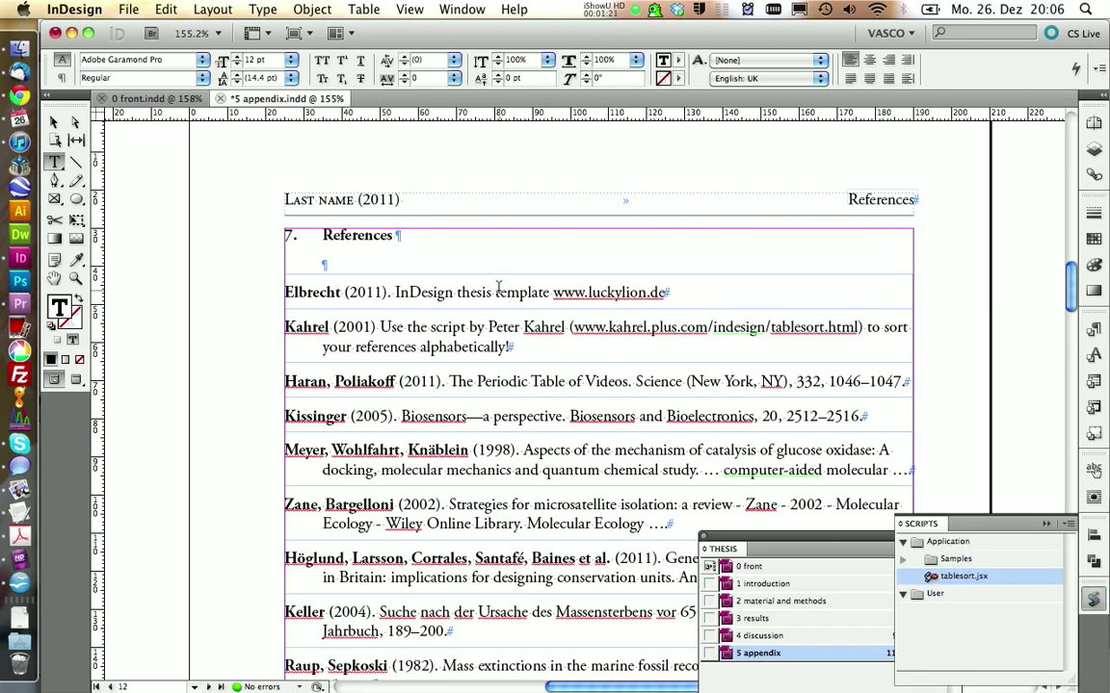
double_click(960, 578)
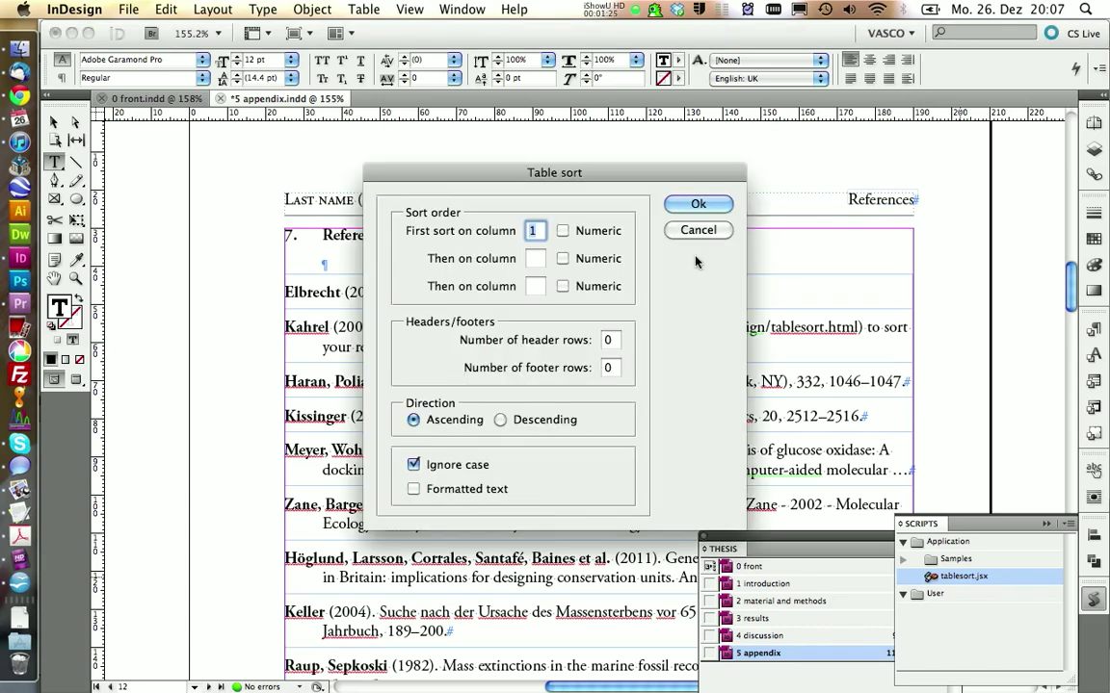
left_click(675, 206)
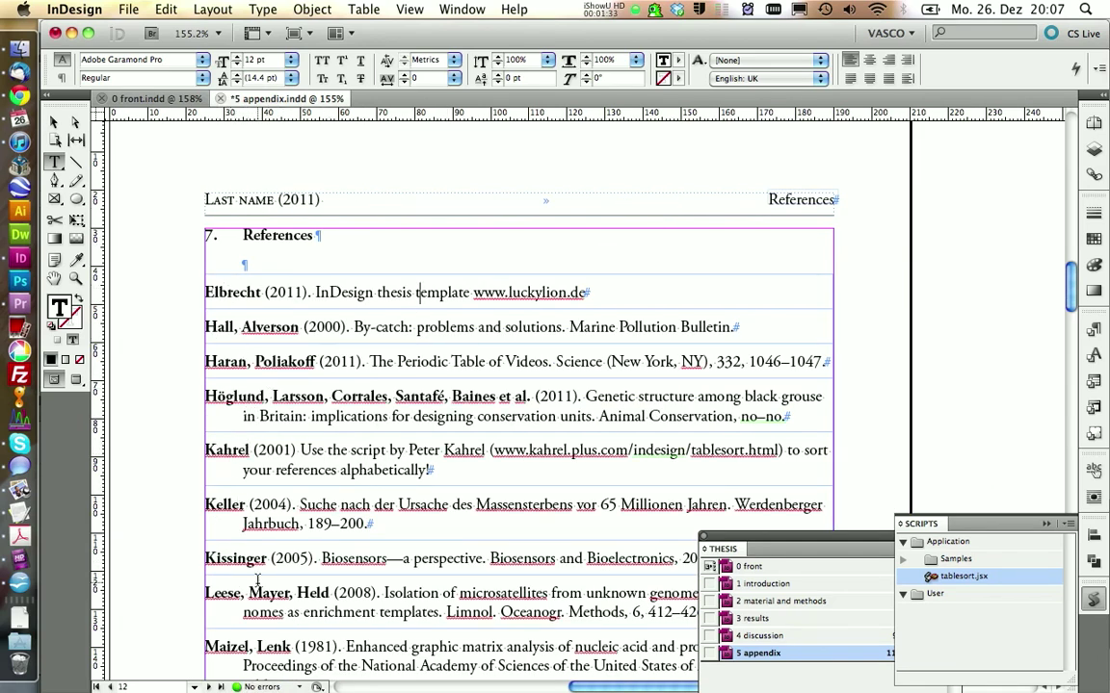
key("super+s")
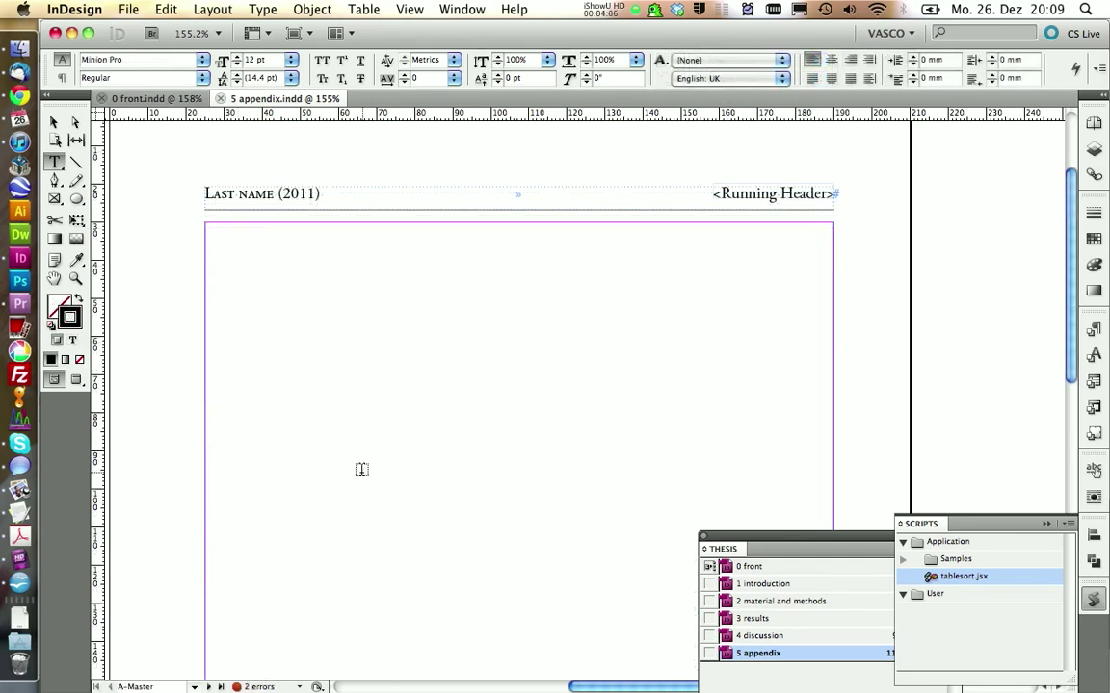
- Move the THESIS book panel over the page area and go to the table of contents page of 0 front.indd
left_click_drag(722, 545, 584, 258)
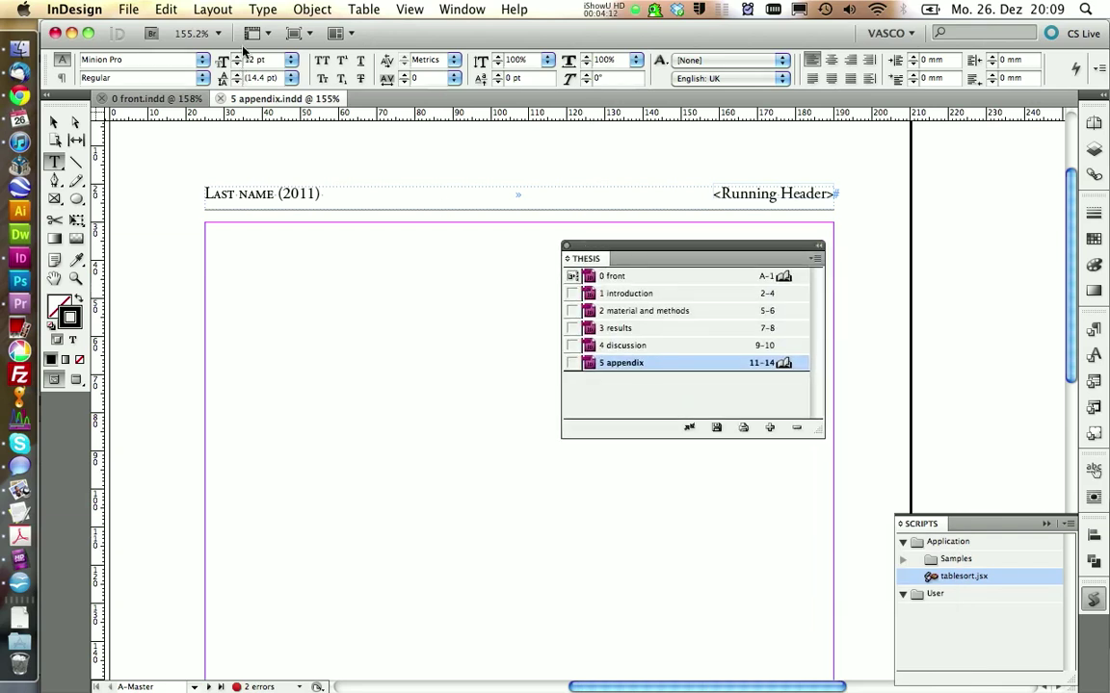
left_click(154, 99)
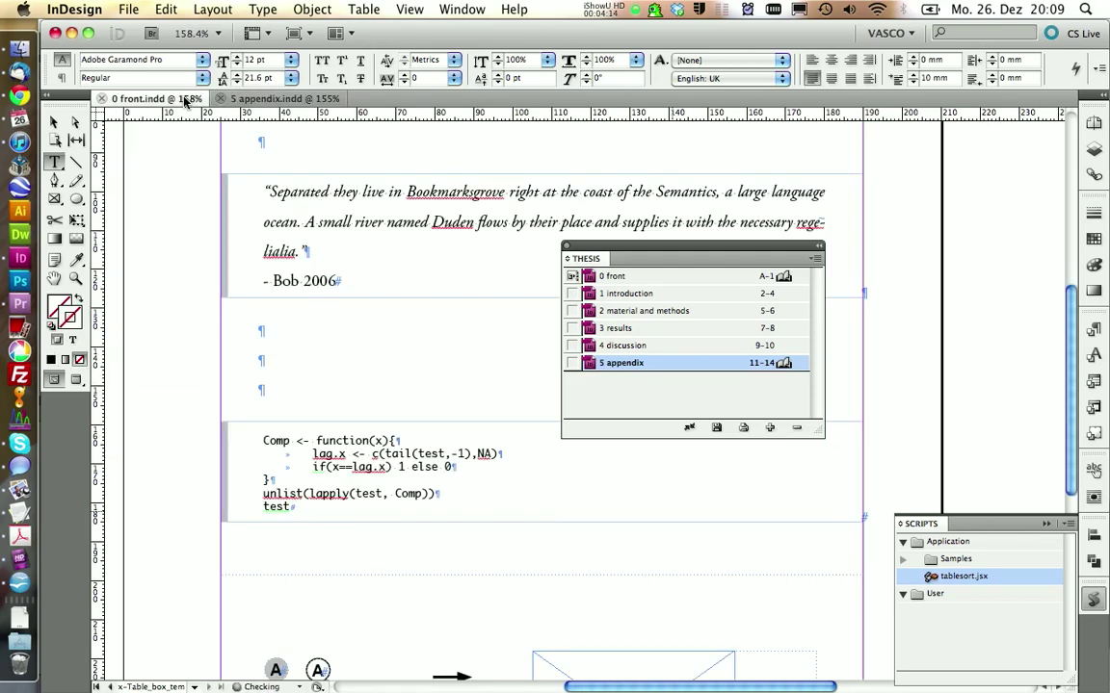
key("F12")
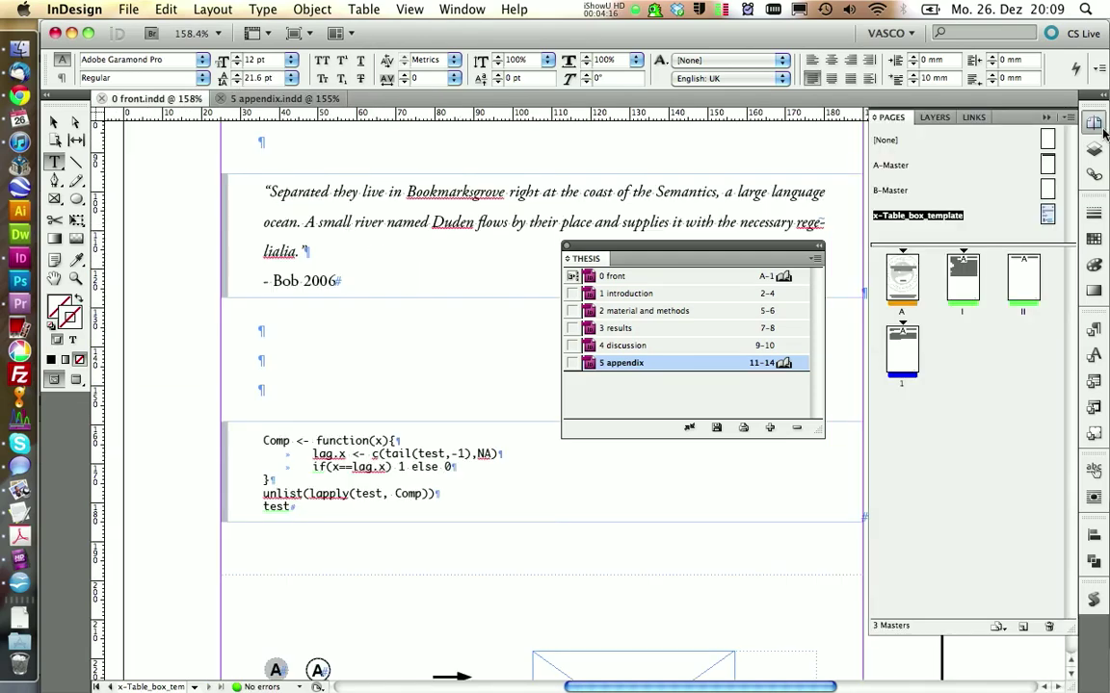
double_click(964, 282)
scroll(383, 235, "up", 5)
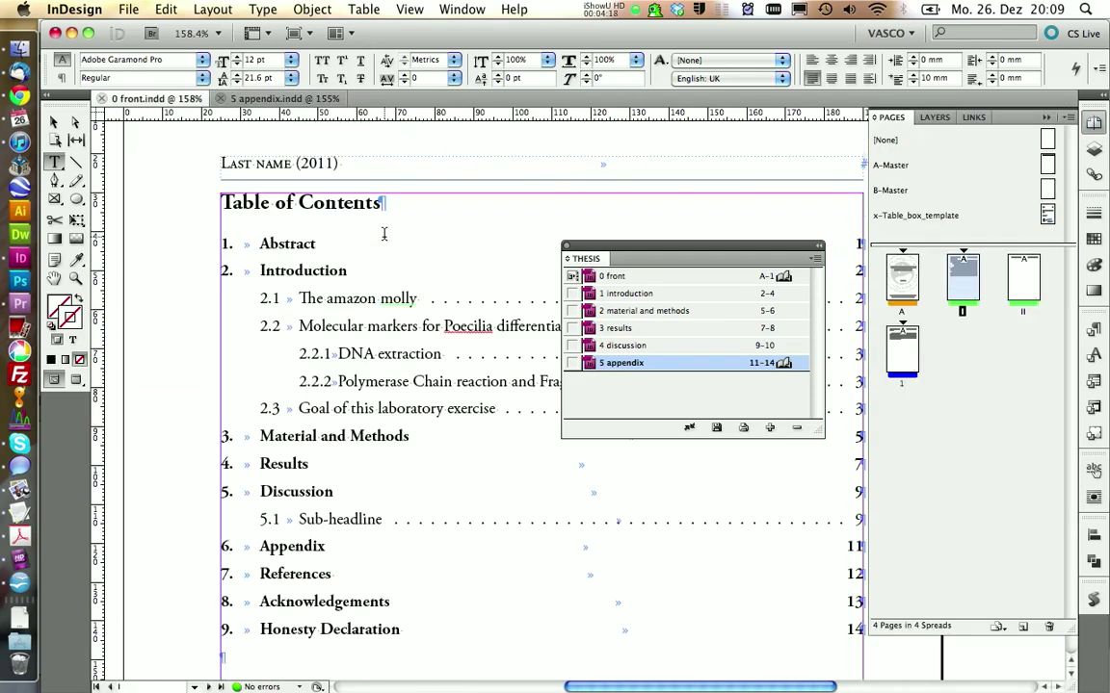
left_click(815, 258)
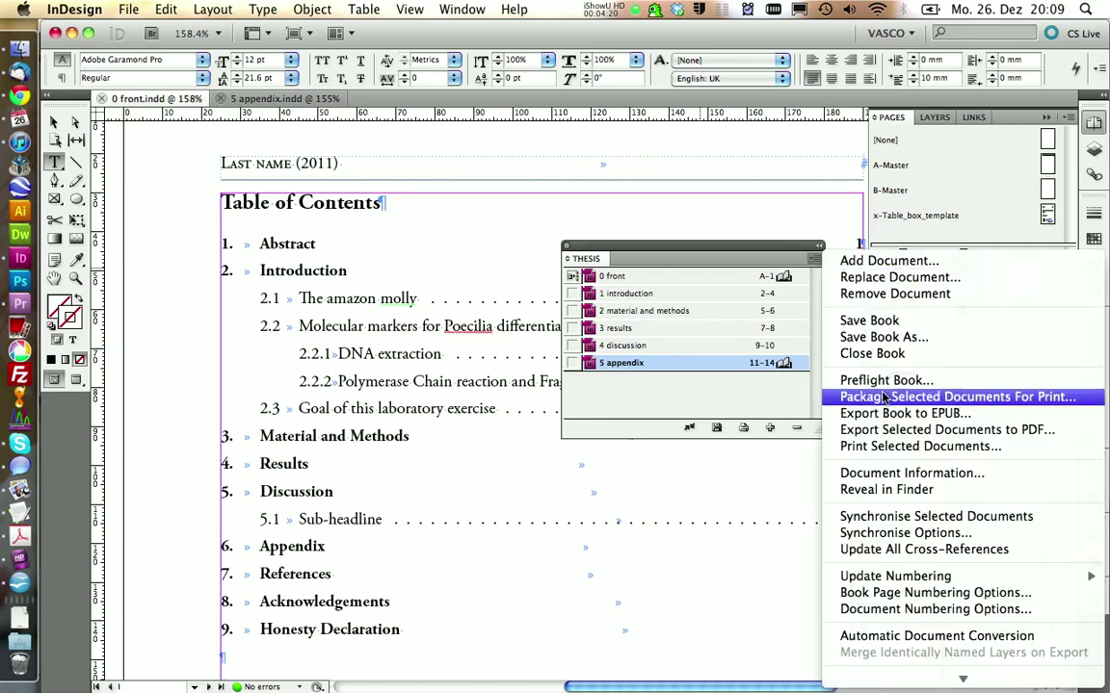
mouse_move(900, 581)
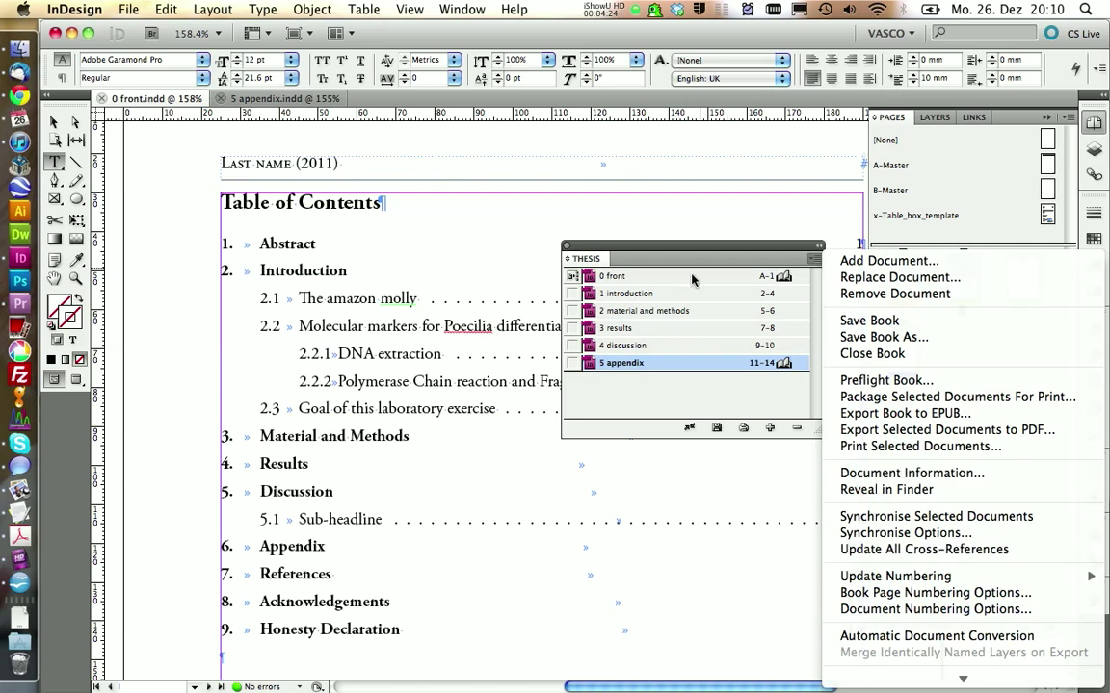
left_click(670, 252)
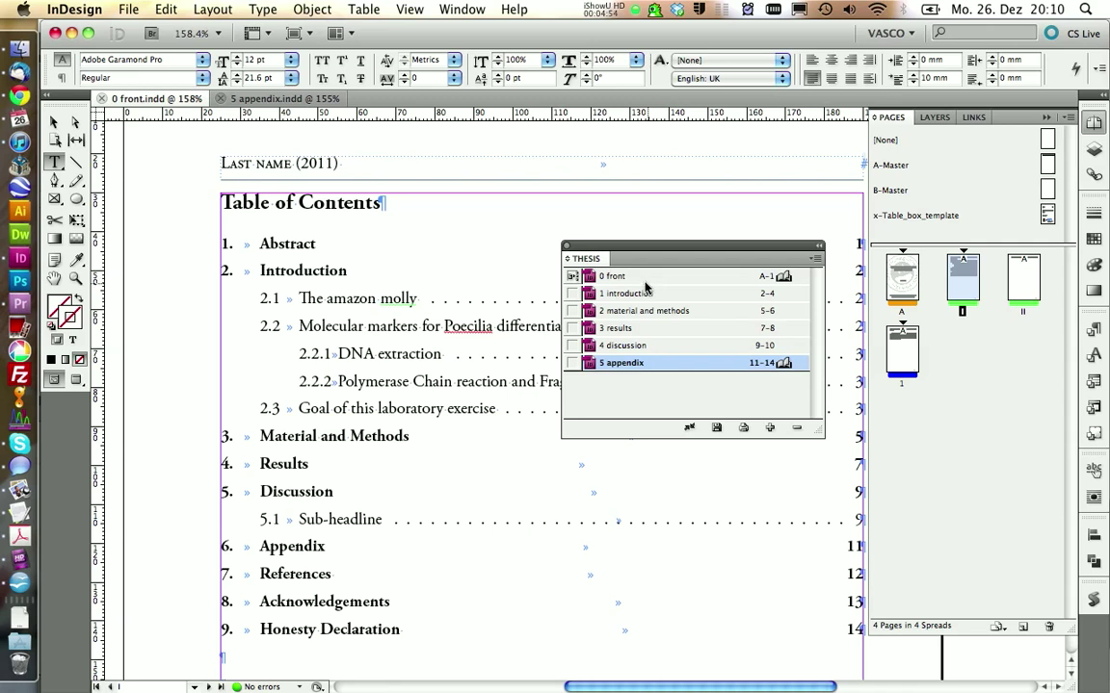
- Export all documents of the THESIS book to Thesis.pdf in thesis_template, using High Quality Print with bookmarks and hyperlinks included
left_click(640, 280, "shift")
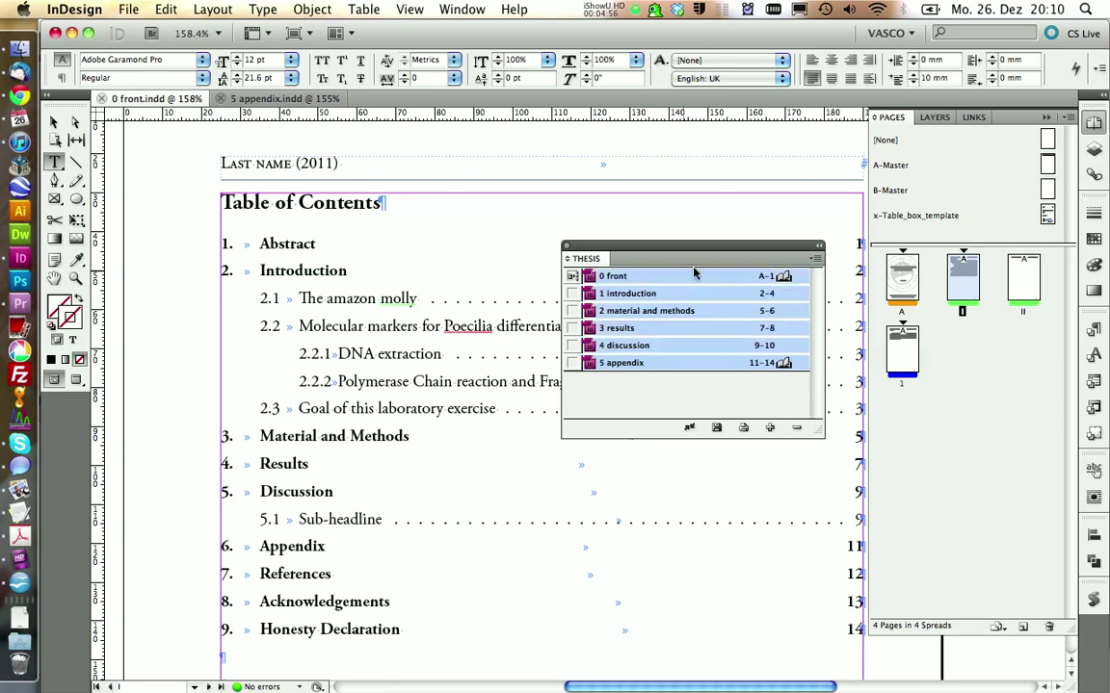
left_click(816, 258)
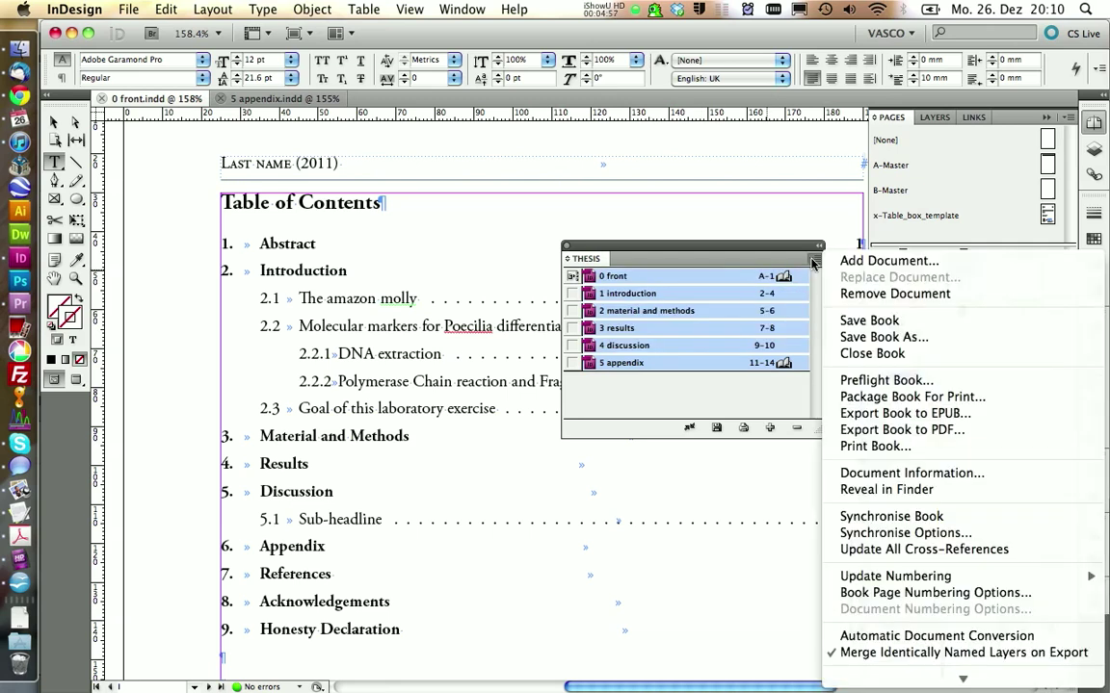
left_click(888, 436)
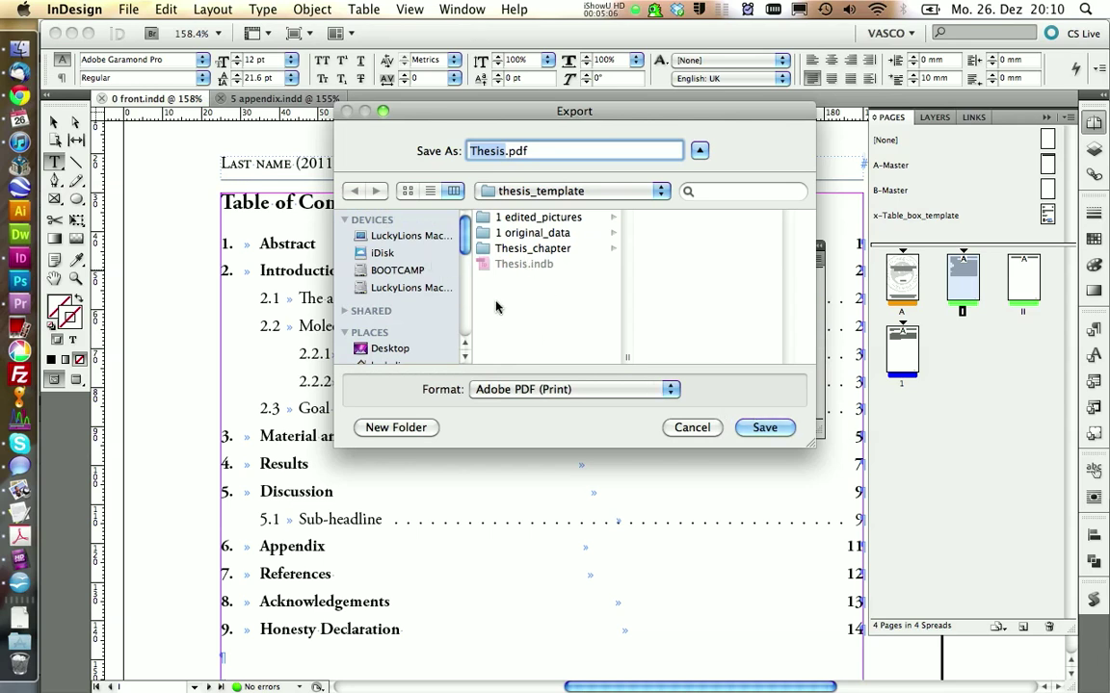
left_click(763, 426)
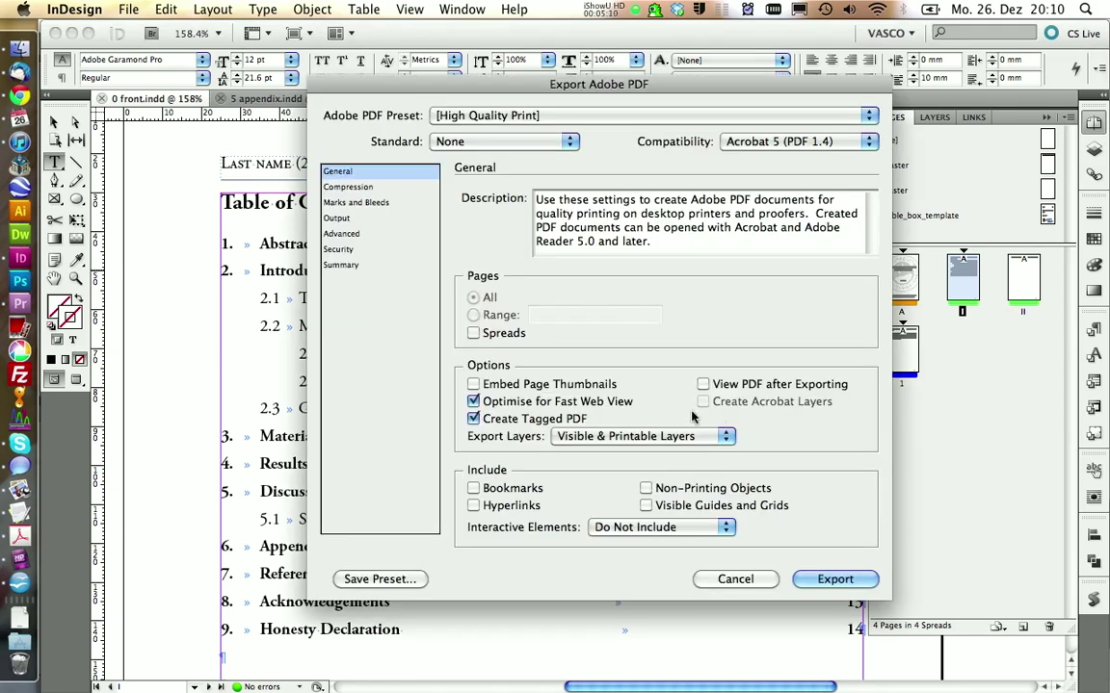
left_click(472, 489)
left_click(474, 506)
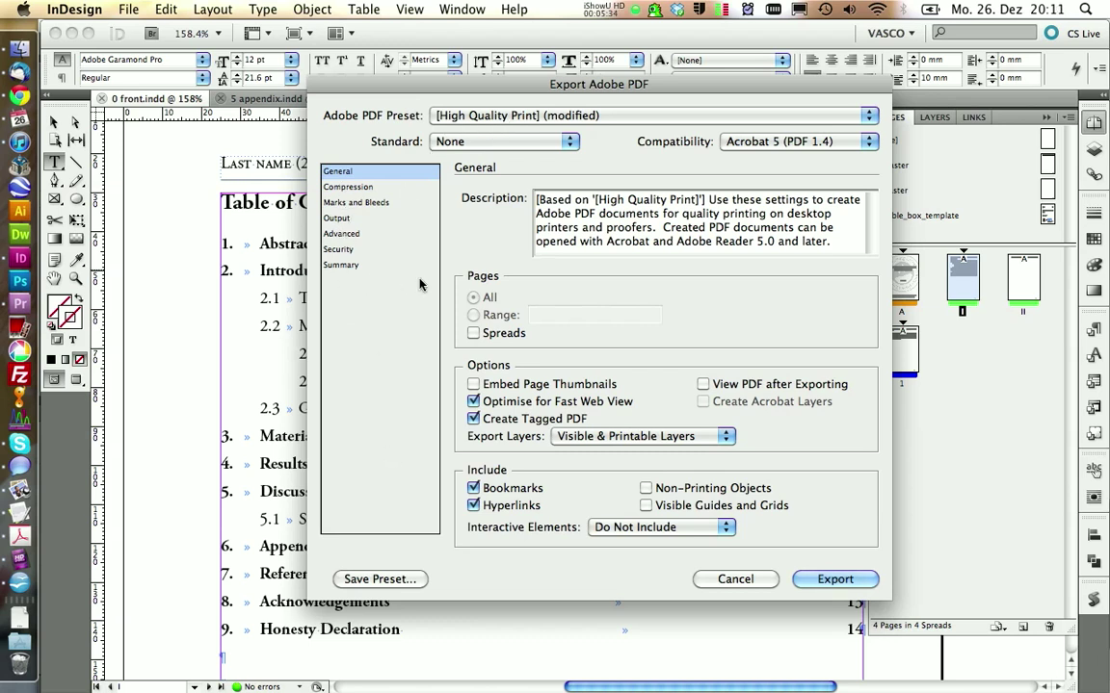
left_click(834, 580)
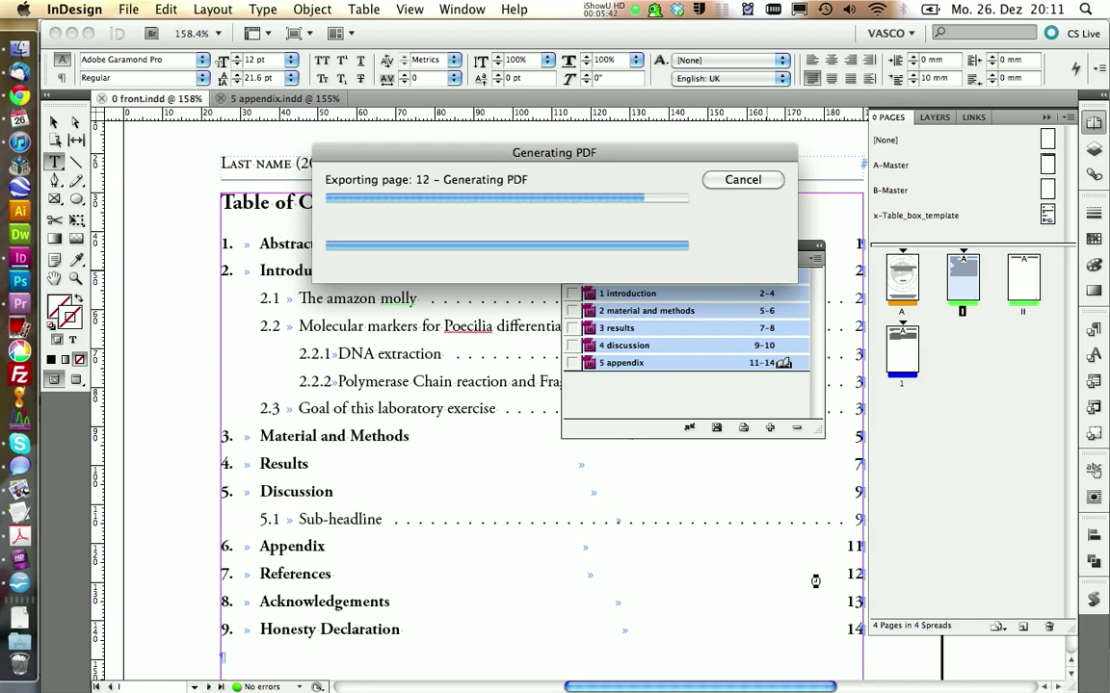
- Open the exported Thesis.pdf from the thesis_template folder in Acrobat to view the finished thesis
left_click(13, 58)
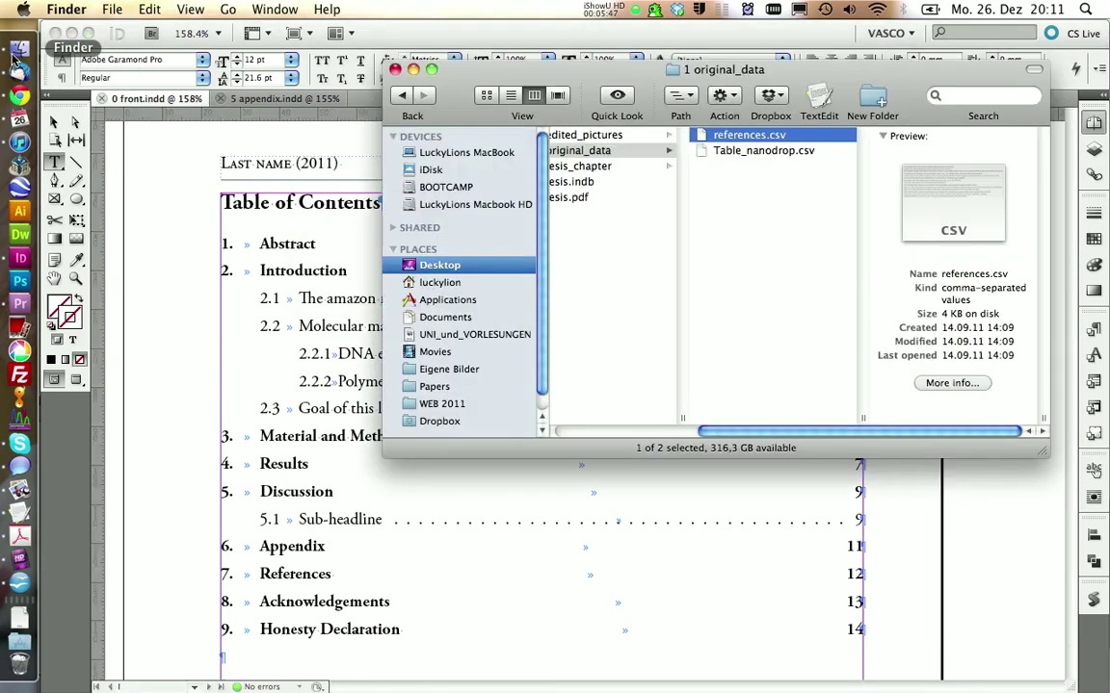
scroll(665, 233, "left", 5)
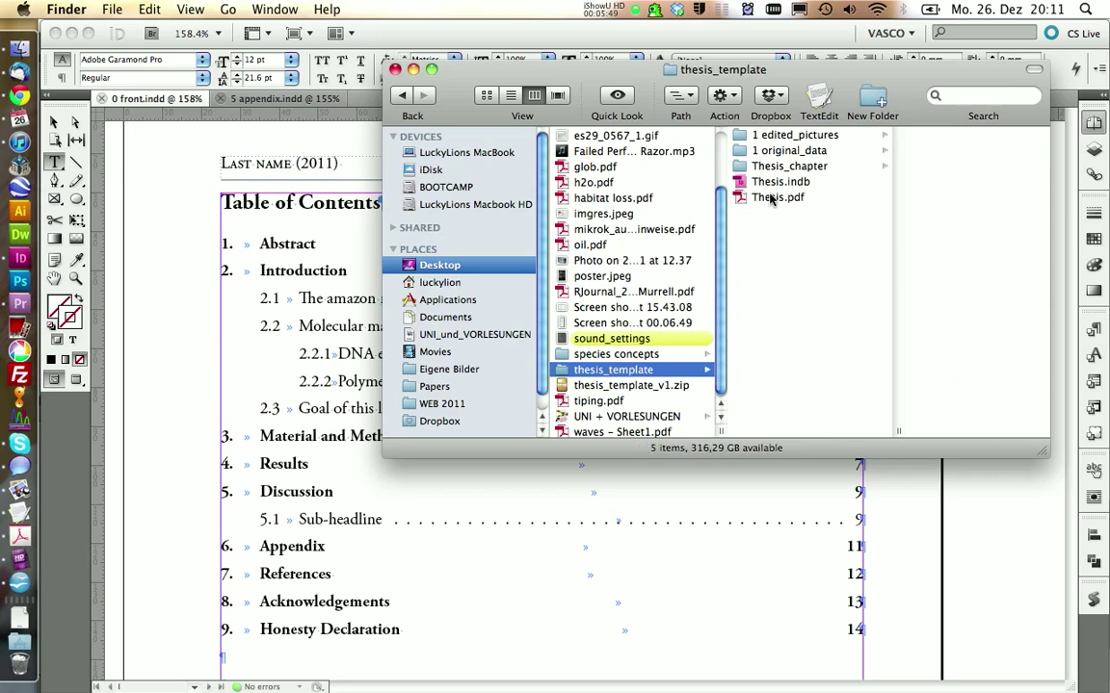
double_click(771, 196)
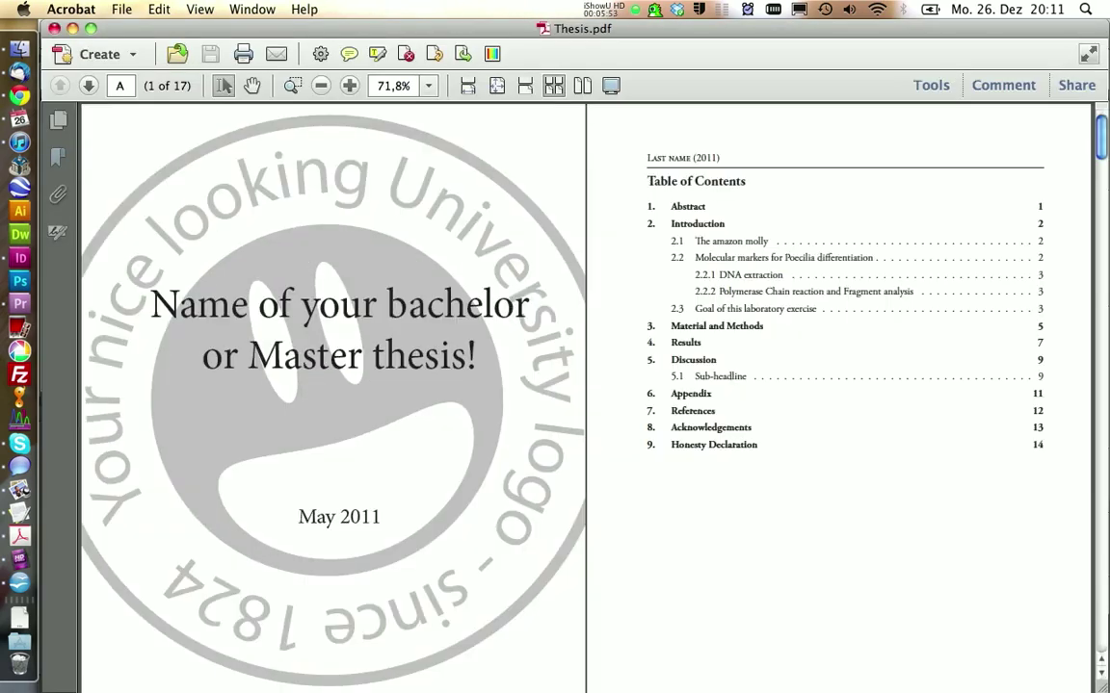
- Review the exported Thesis.pdf from the title page and contents through the Introduction figure and Results table to the References page
scroll(585, 385, "down", 10)
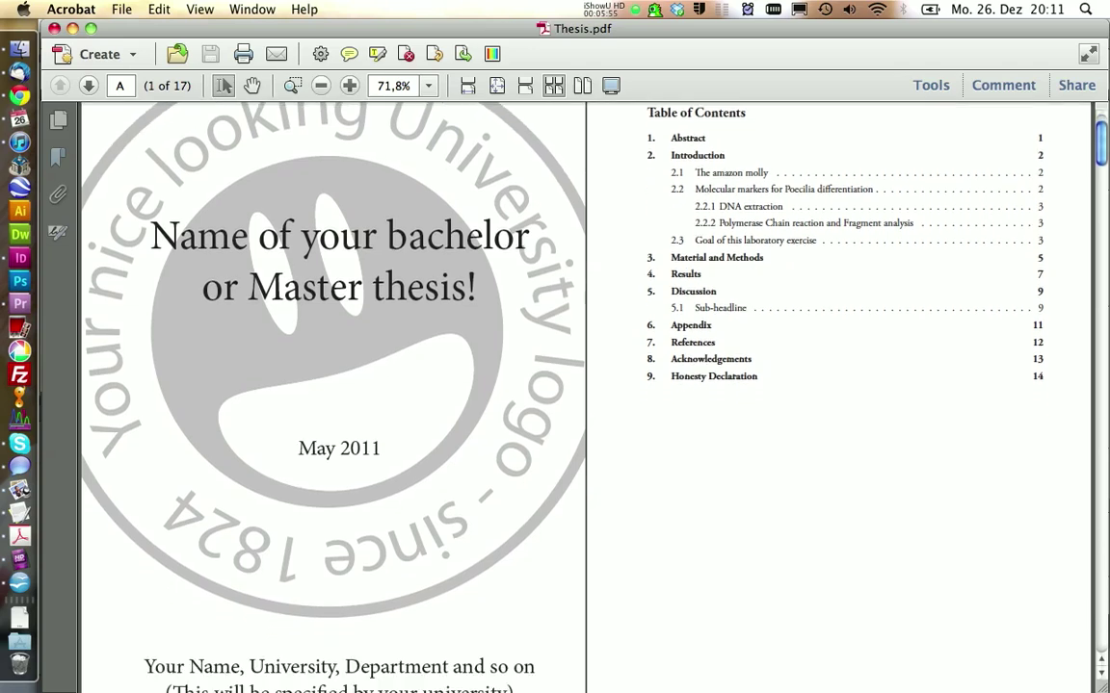
scroll(586, 385, "down", 10)
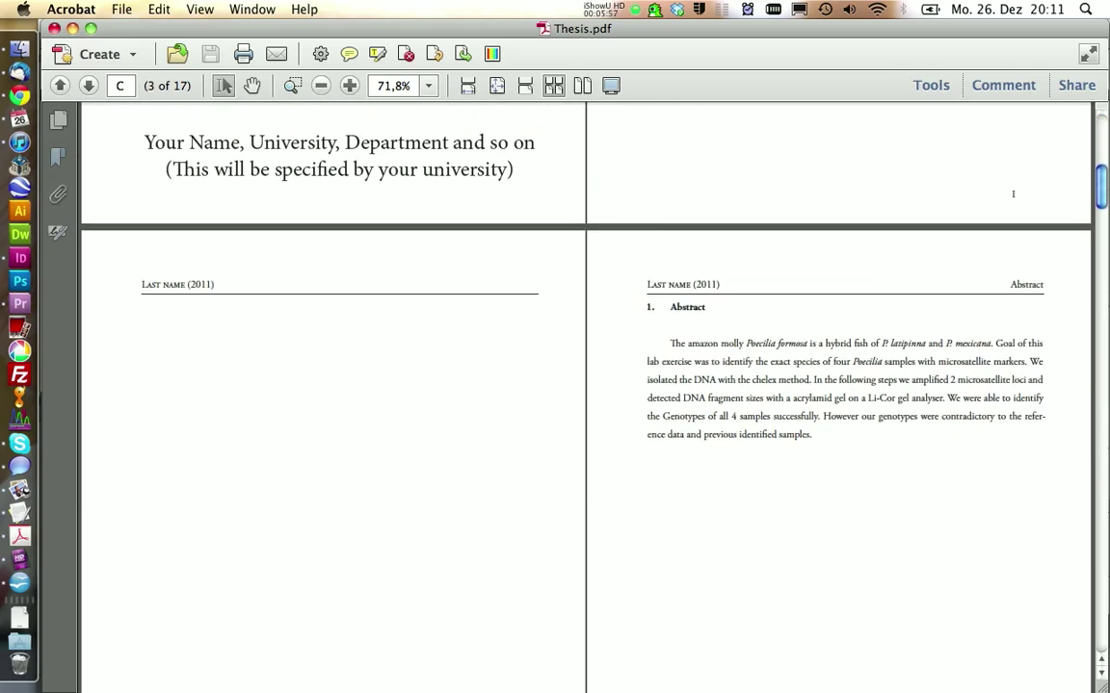
scroll(586, 385, "down", 10)
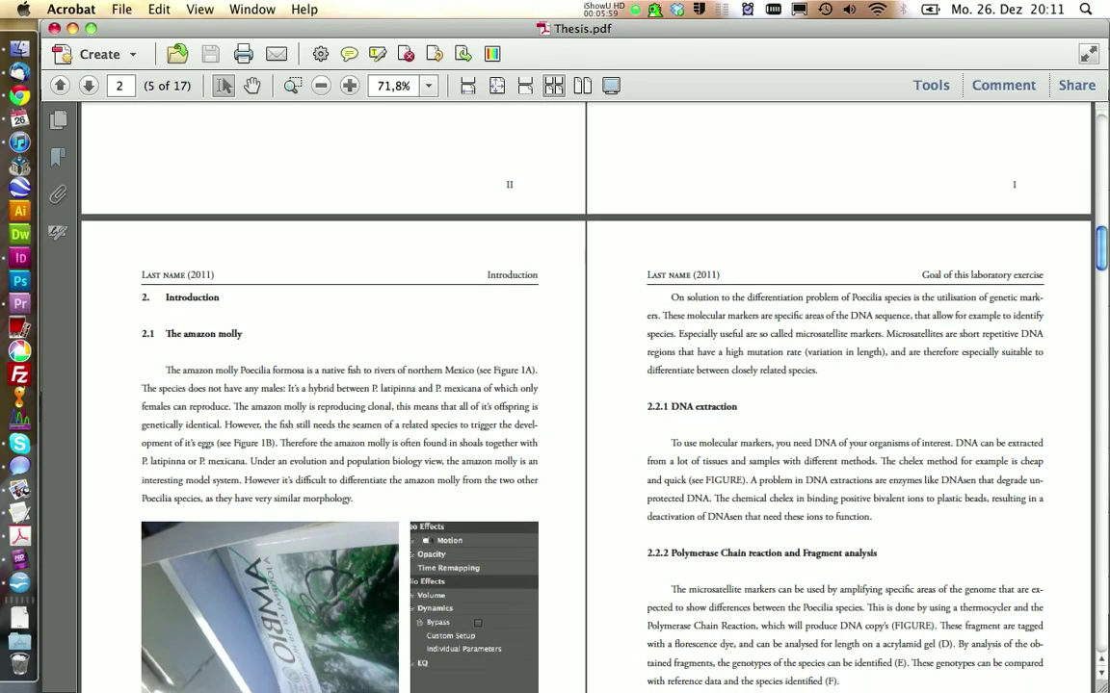
scroll(585, 385, "up", 2)
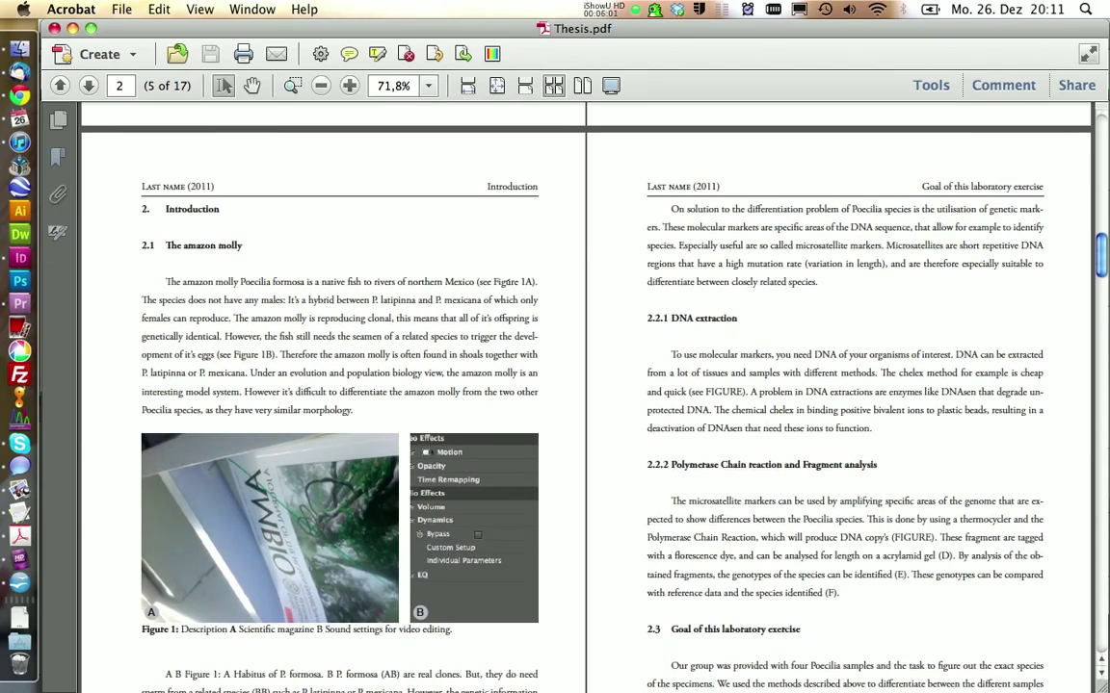
scroll(586, 385, "down", 5)
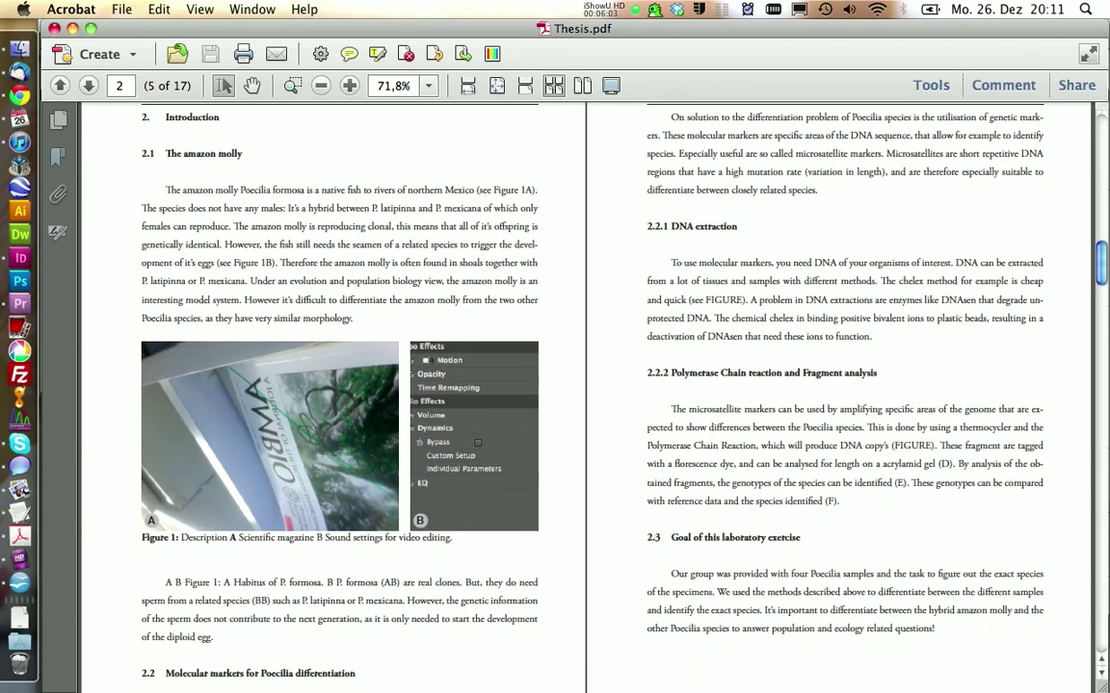
scroll(586, 386, "down", 15)
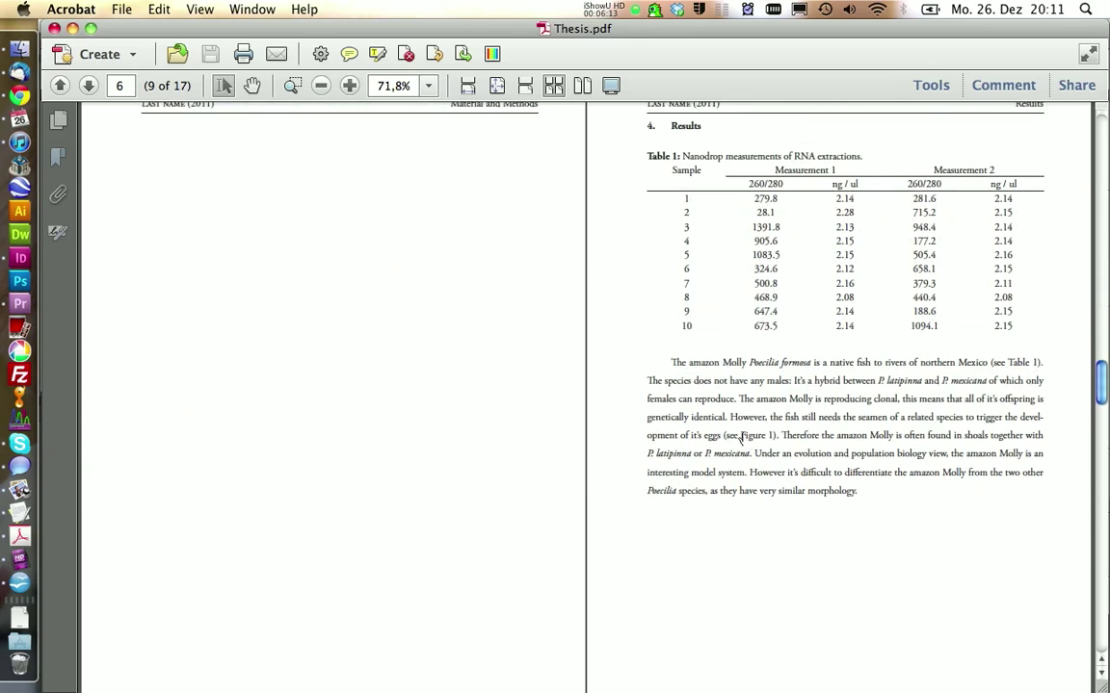
scroll(744, 438, "up", 8)
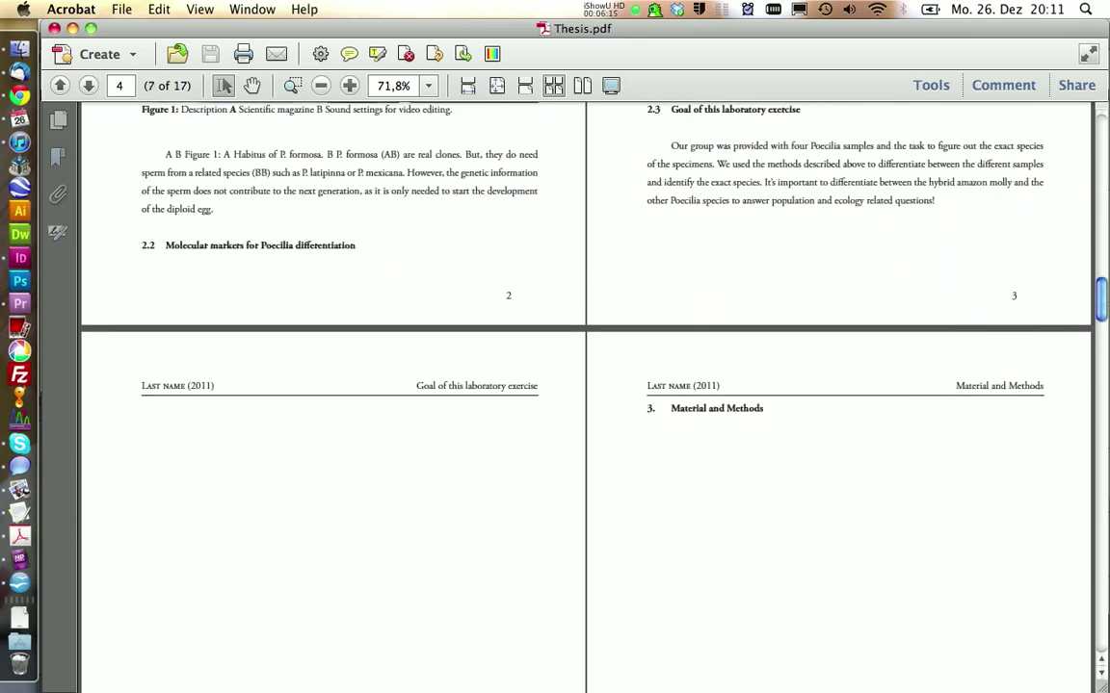
scroll(585, 385, "up", 4)
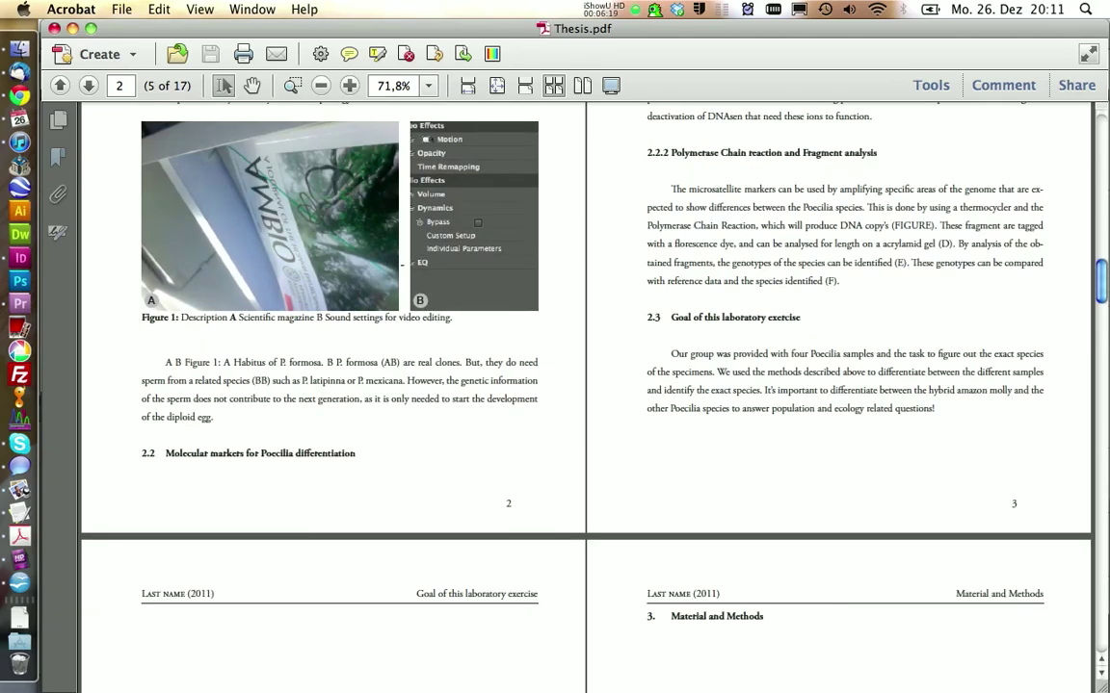
left_click_drag(1105, 294, 1104, 559)
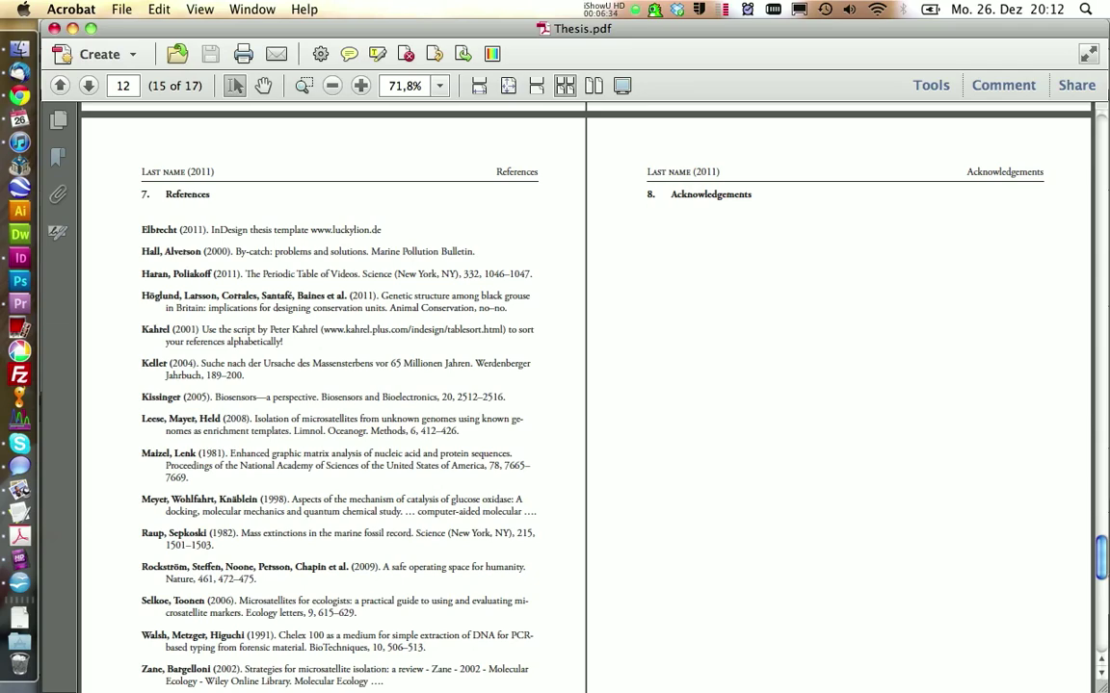